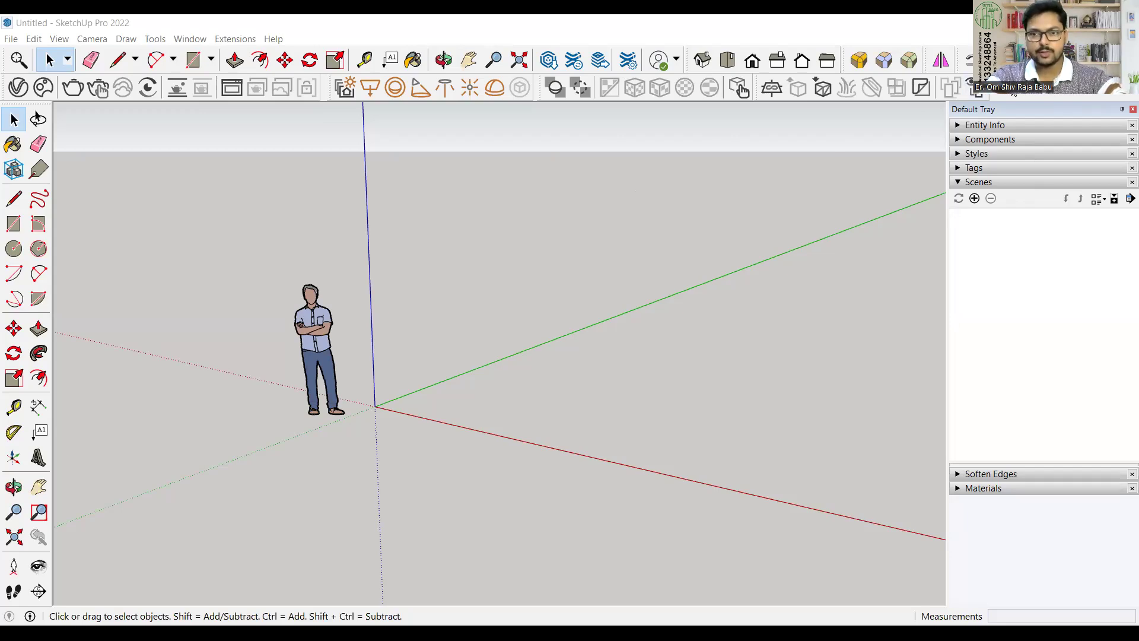
- Hide the V-Ray Utilities, V-Ray for SketchUp, V-Ray Objects and V-Ray Lights toolbars
right_click(1013, 92)
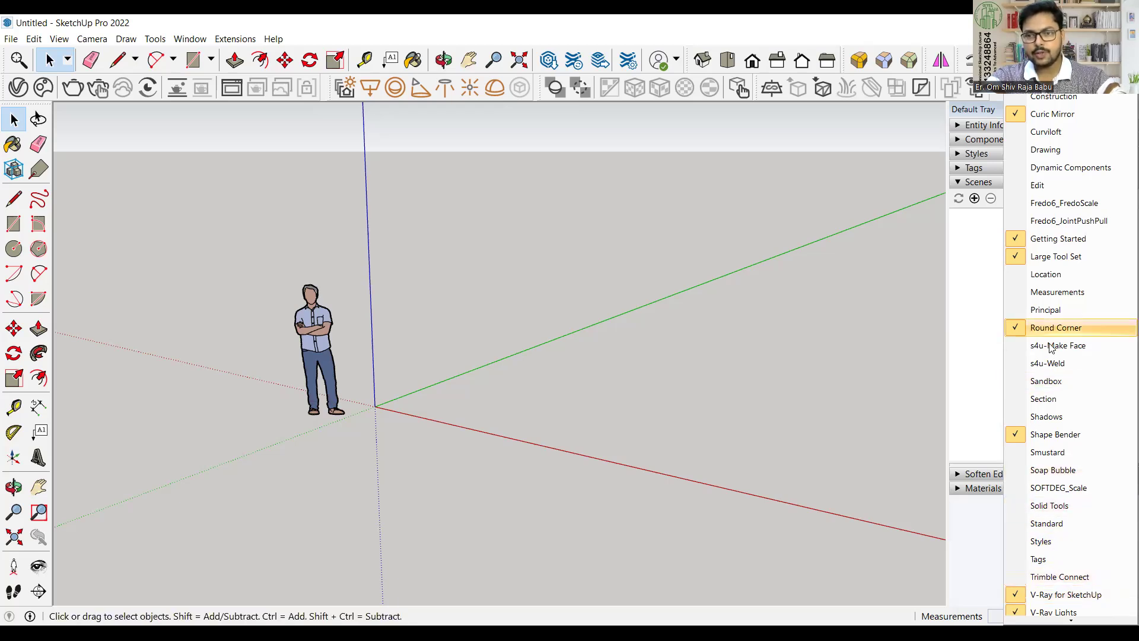
scroll(1046, 207, down, 3)
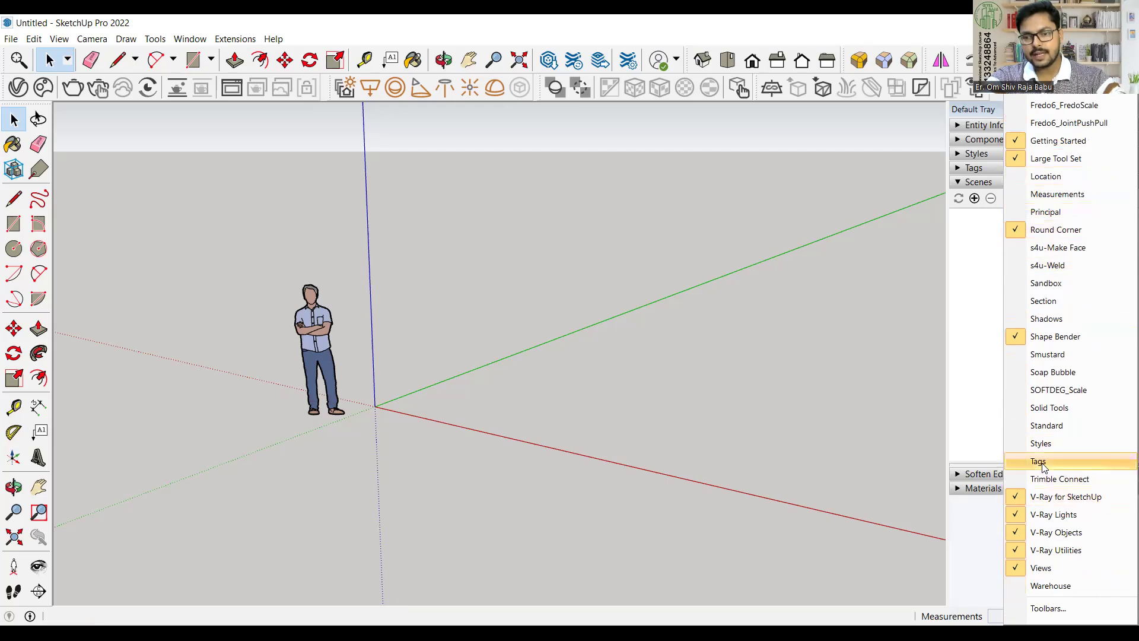
click(1021, 550)
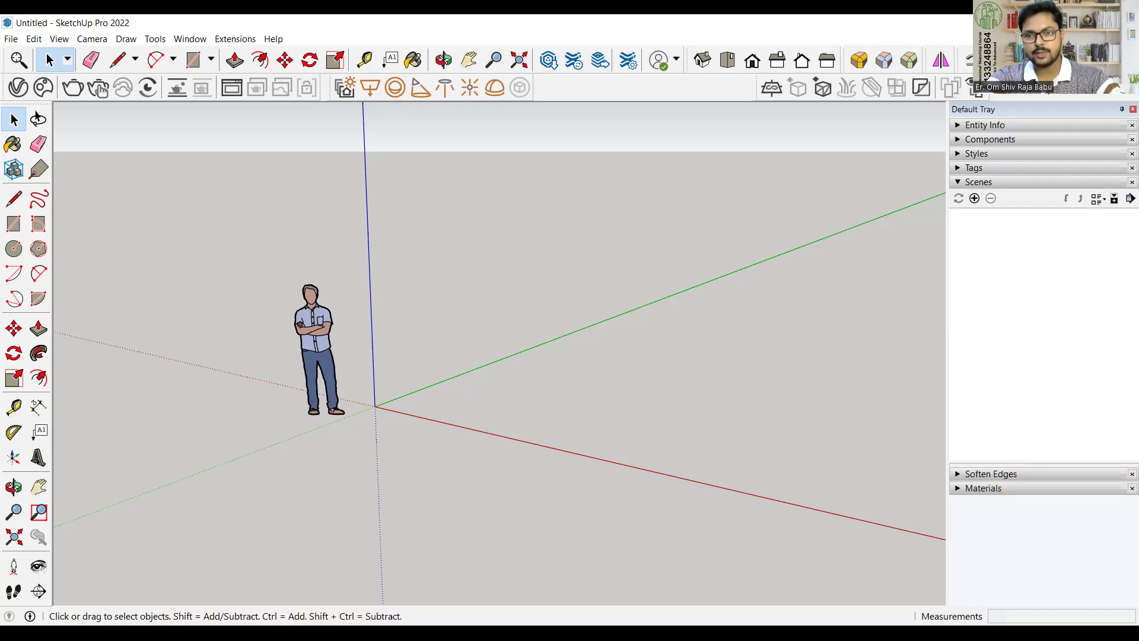
right_click(1019, 546)
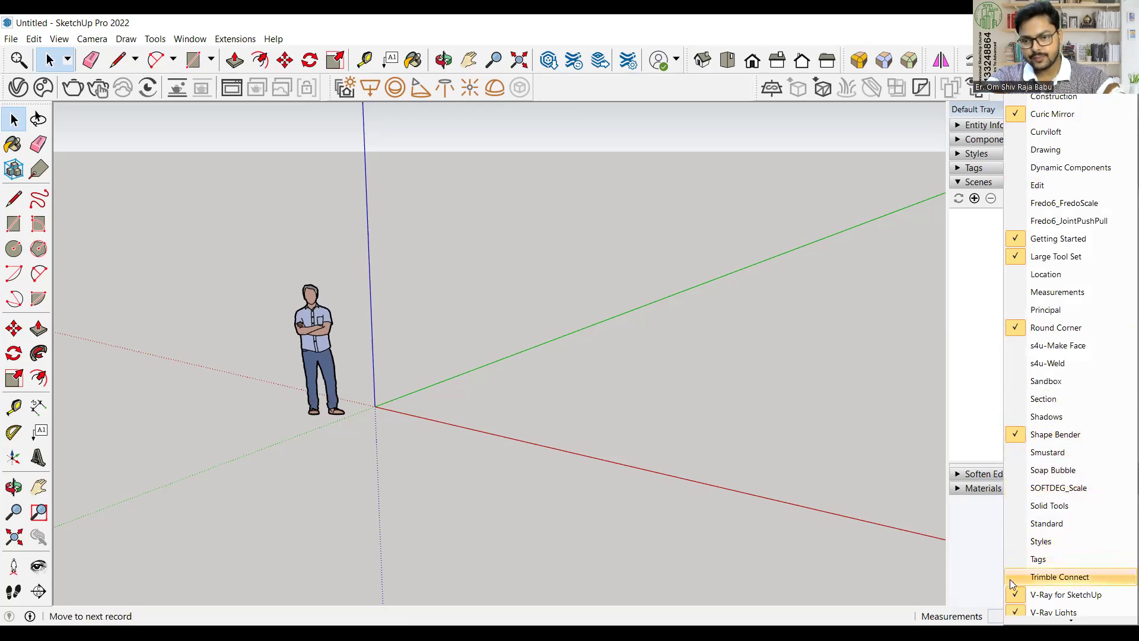
click(1018, 594)
right_click(1038, 140)
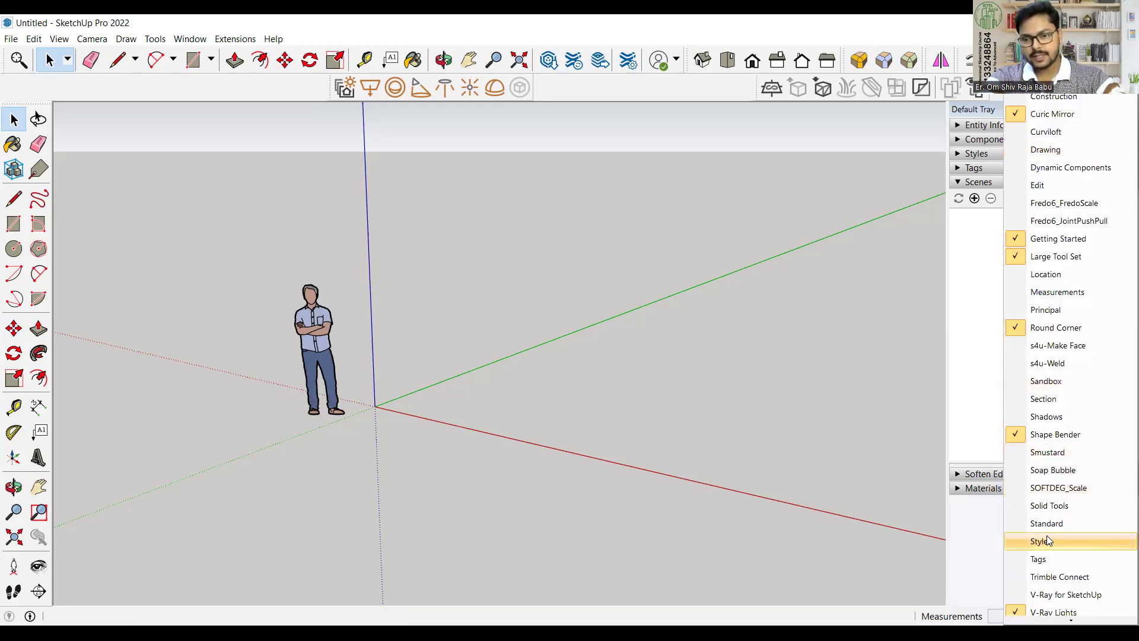
scroll(1019, 541, down, 3)
click(1018, 566)
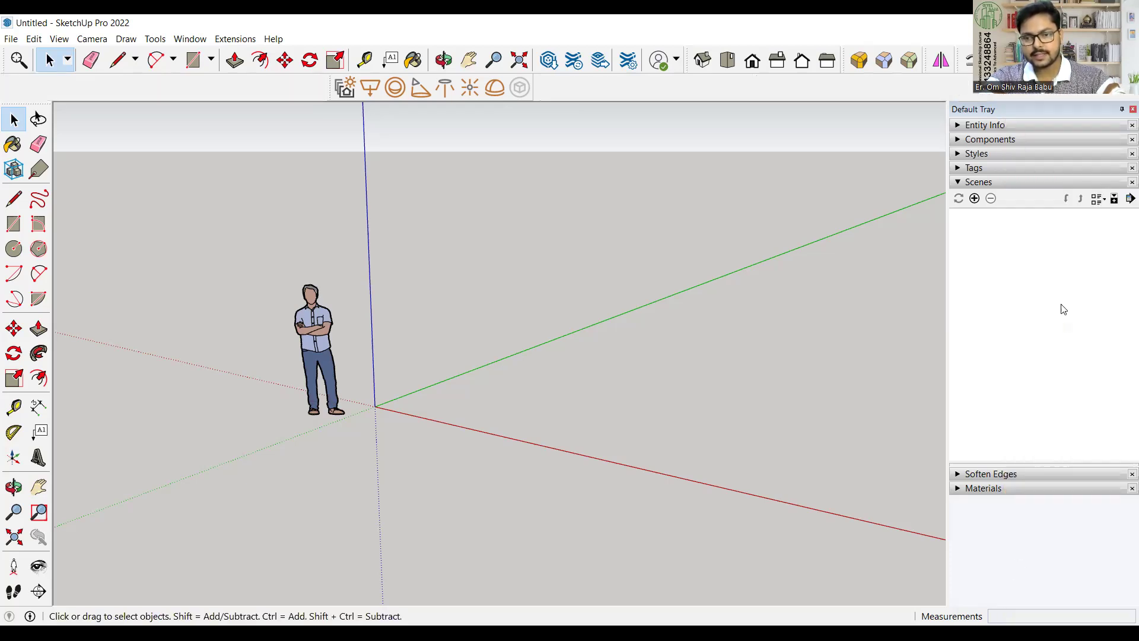
right_click(1059, 87)
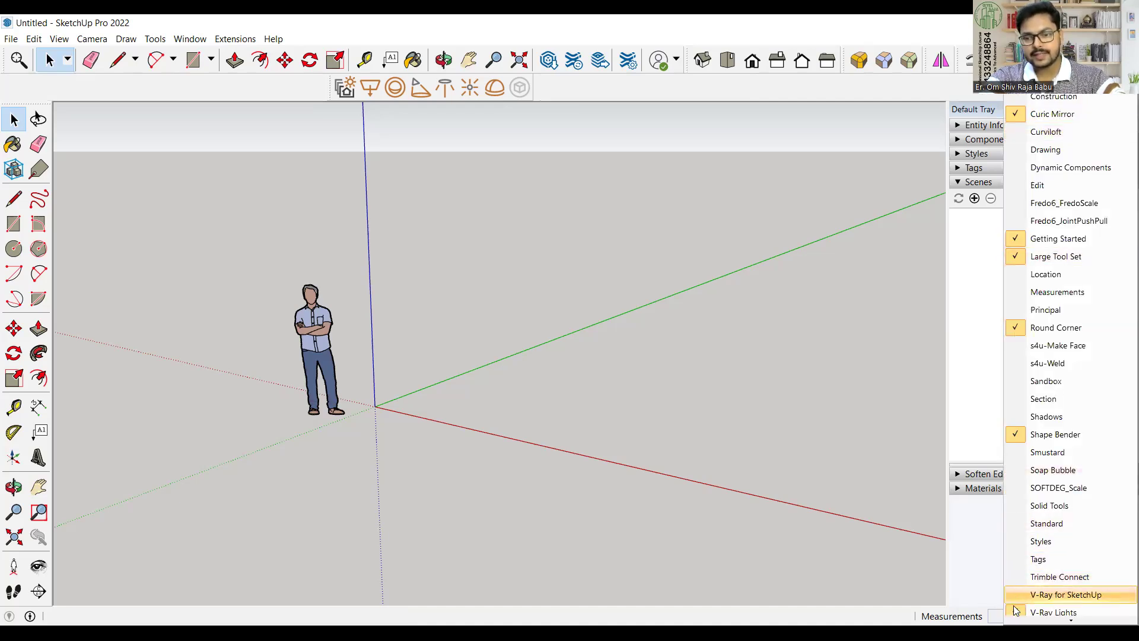
click(1044, 612)
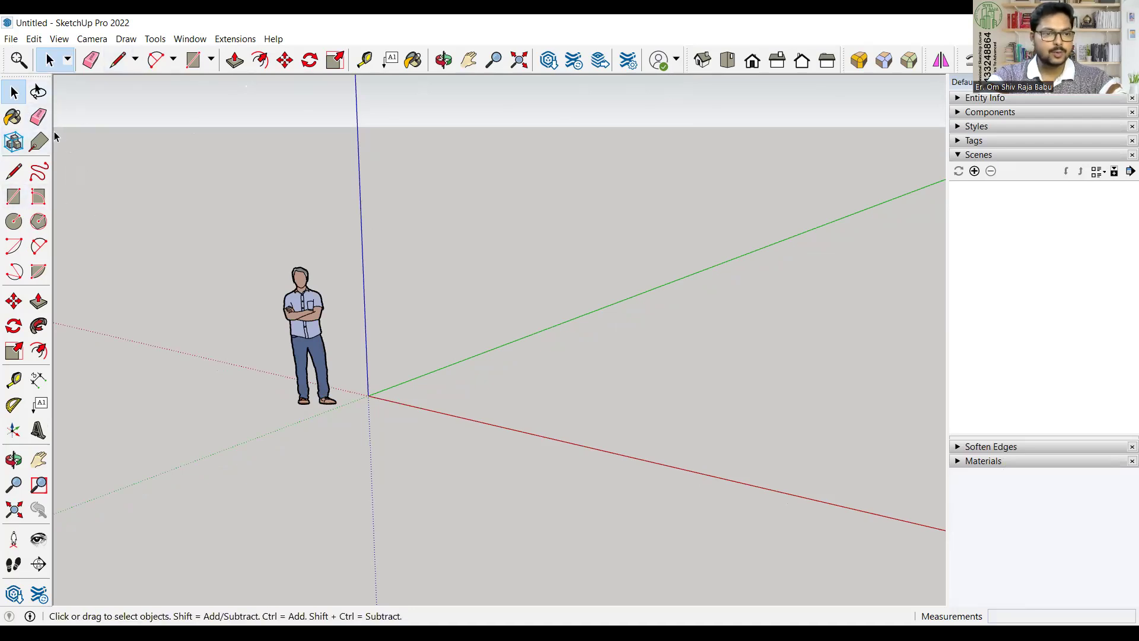
- Display the V-Ray for SketchUp and V-Ray Lights toolbars
right_click(1033, 60)
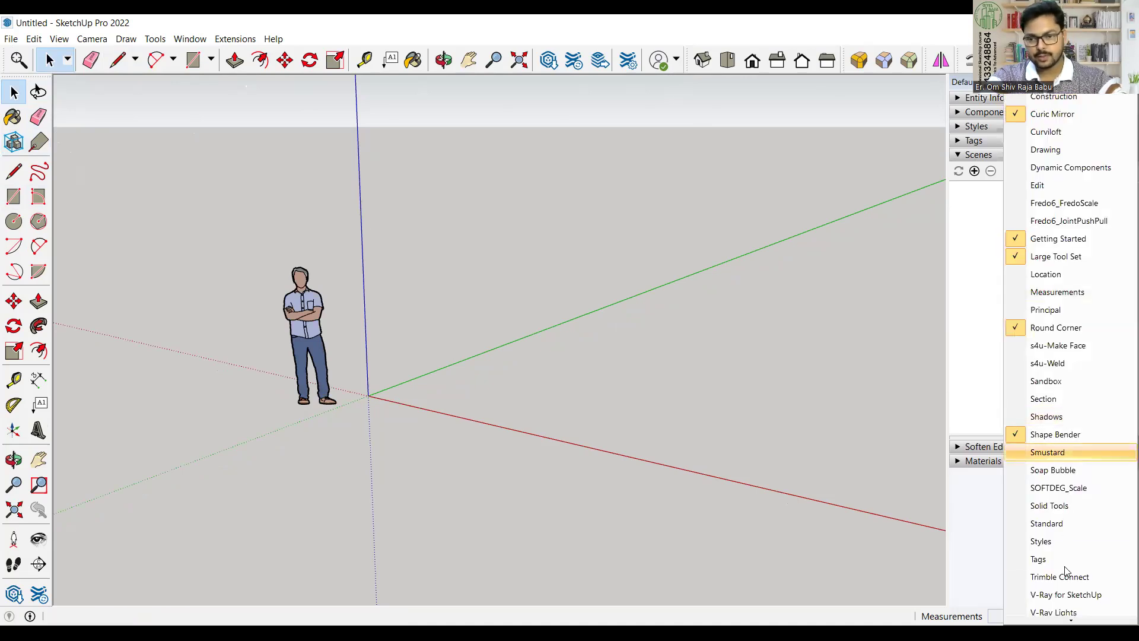
scroll(1074, 482, down, 2)
scroll(1074, 482, down, 2)
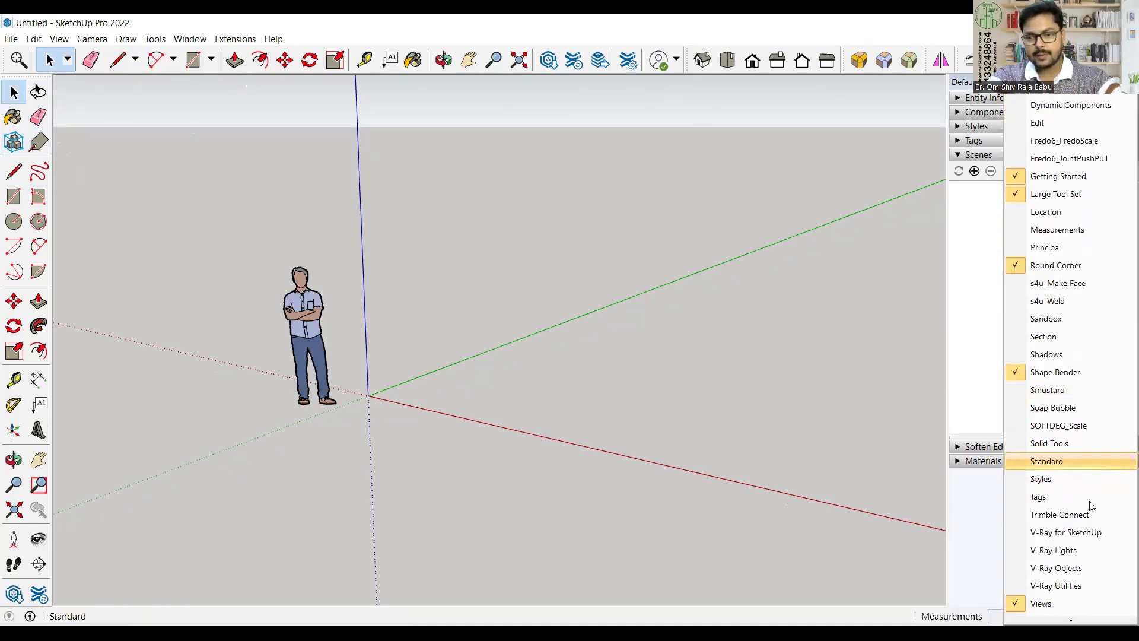
click(1052, 533)
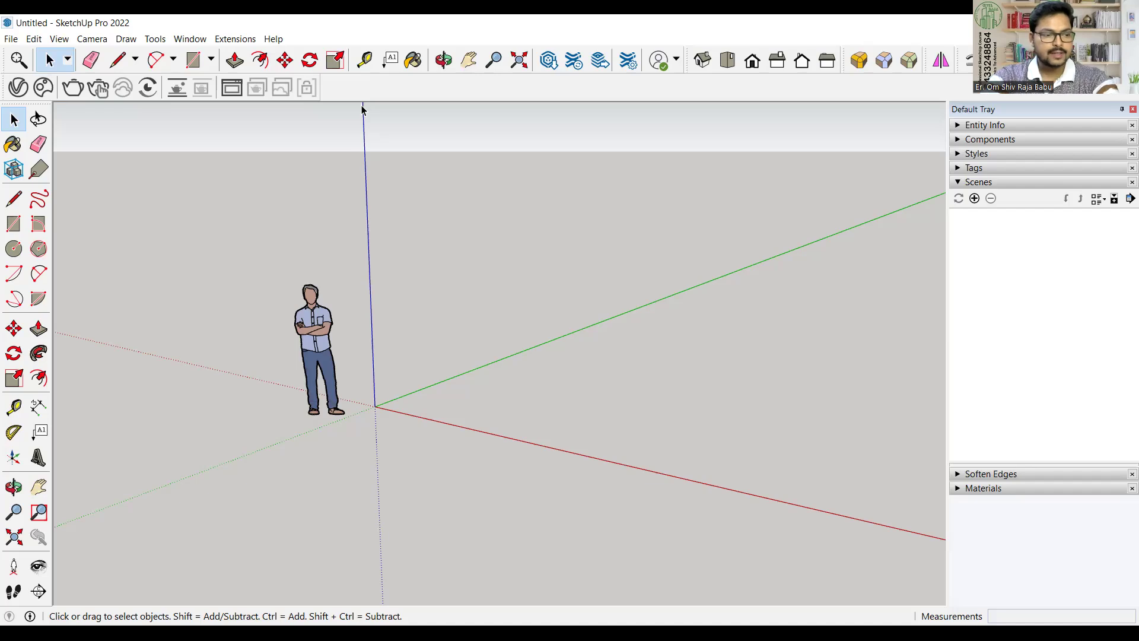
right_click(854, 88)
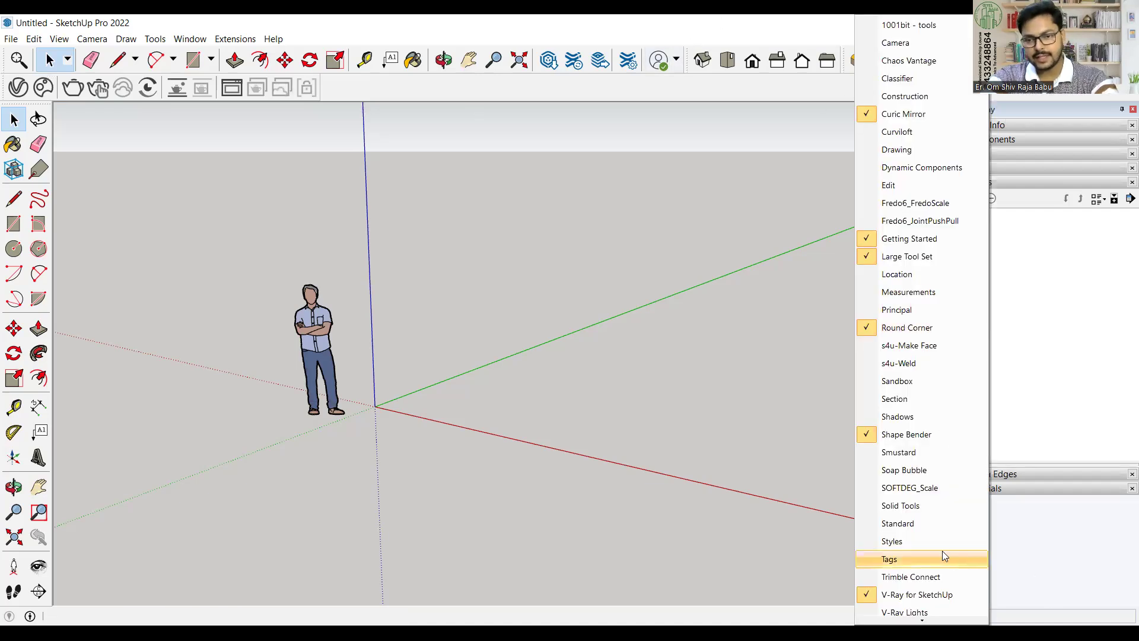
scroll(934, 409, down, 2)
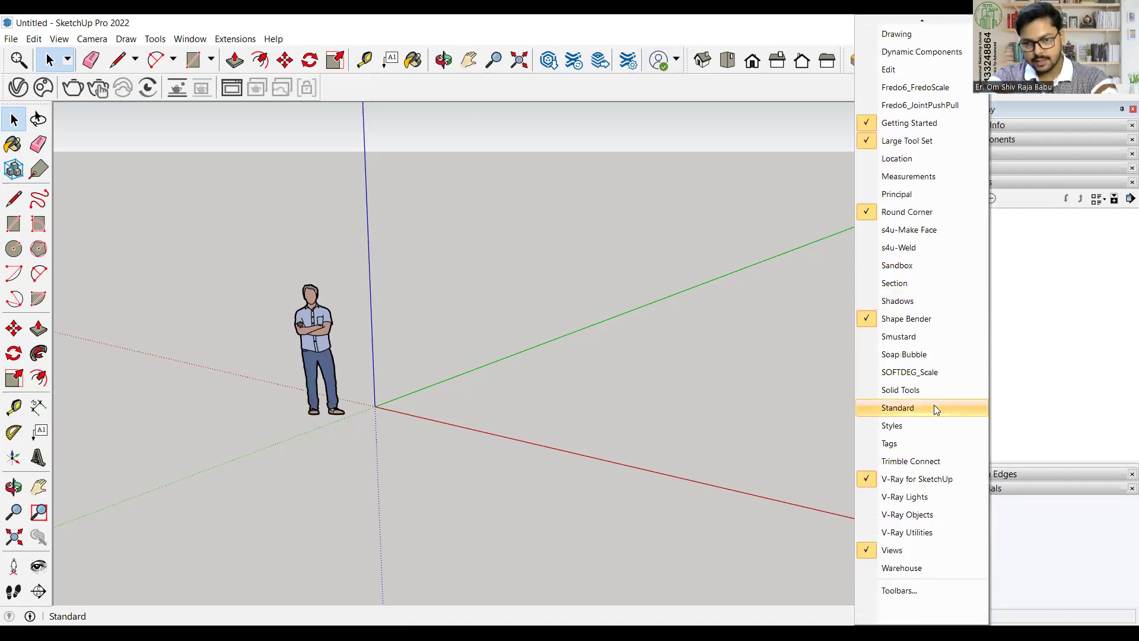
click(908, 497)
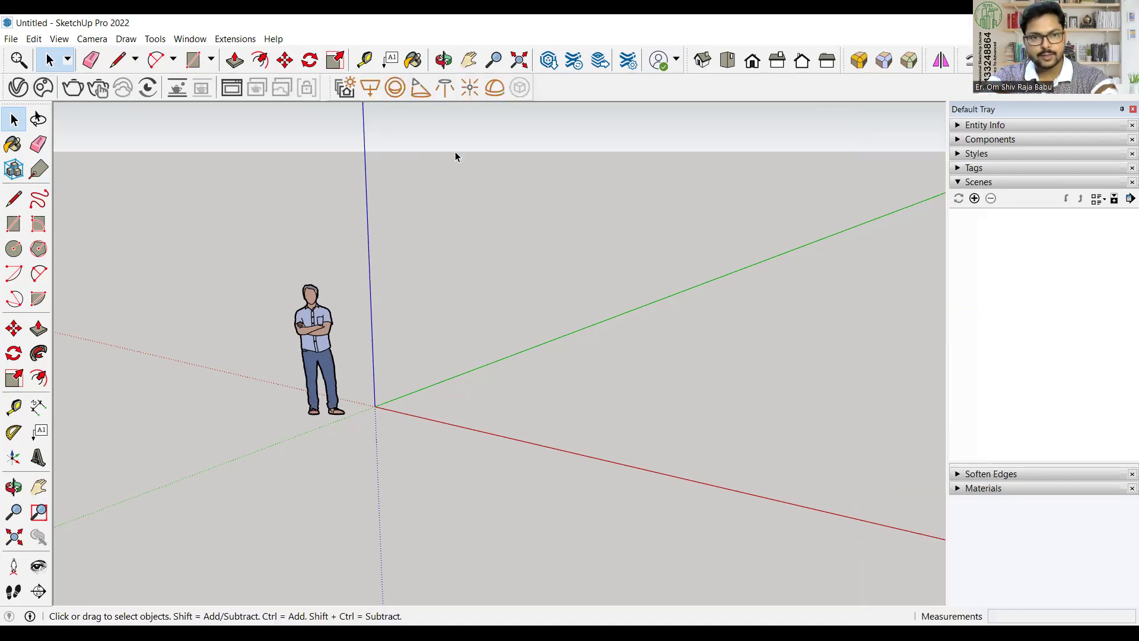
- Display the V-Ray Objects toolbar and dock it directly beside the V-Ray Lights toolbar
right_click(817, 90)
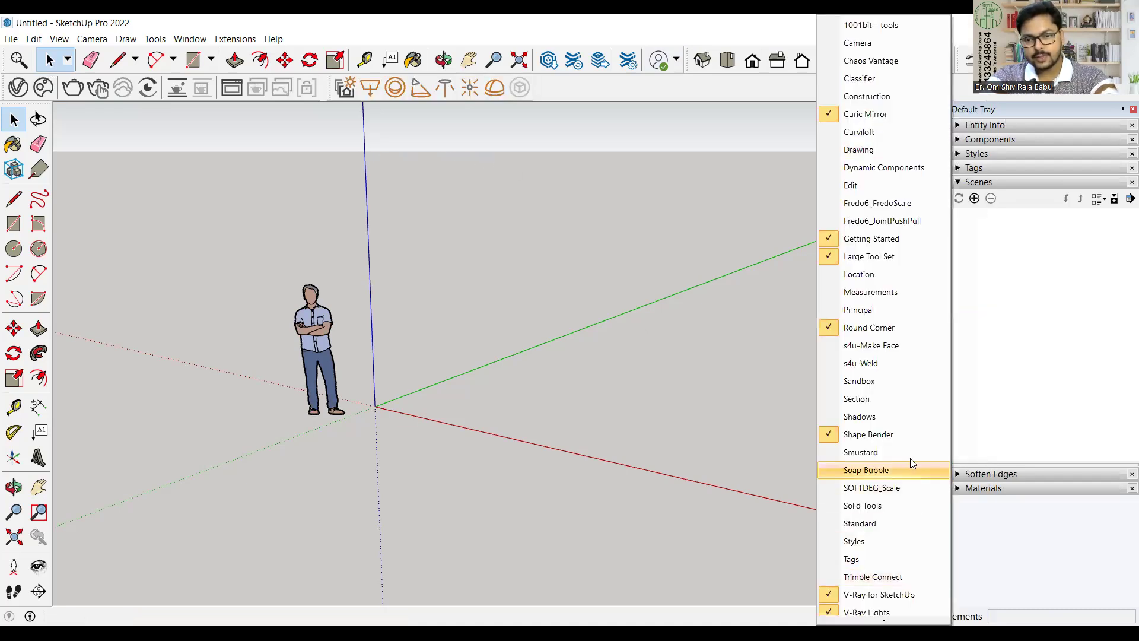
scroll(911, 457, down, 2)
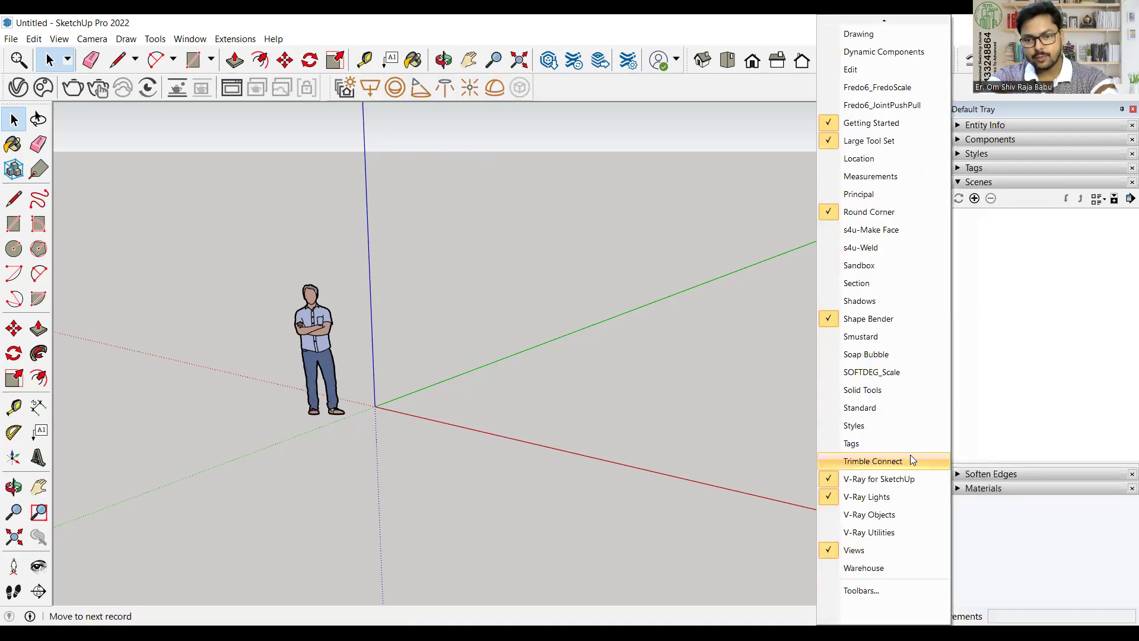
click(887, 515)
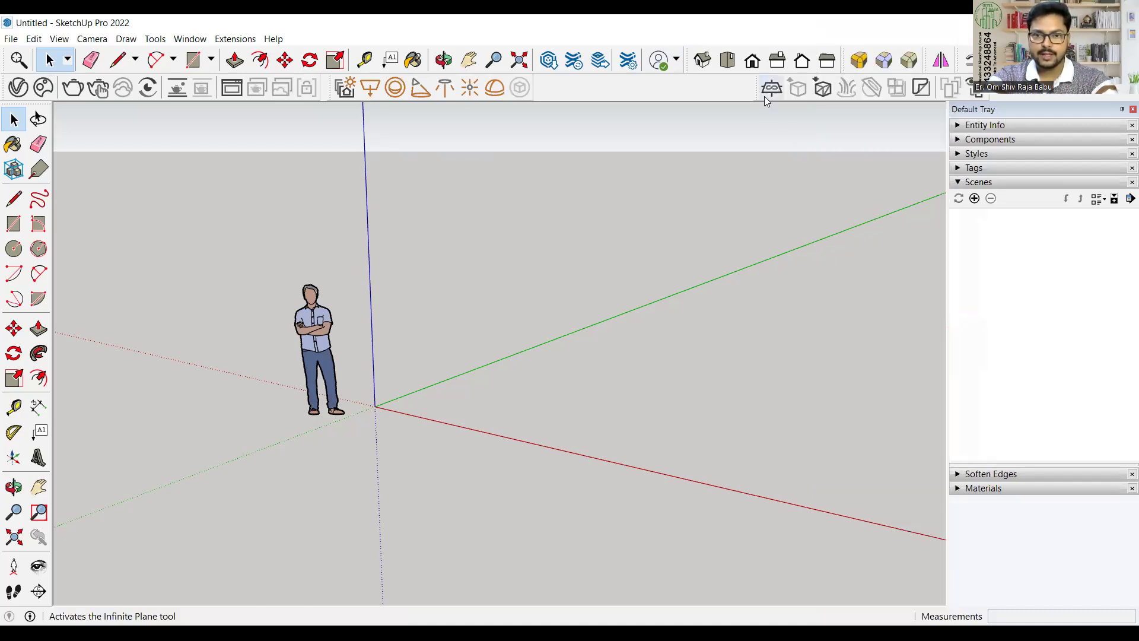
drag(757, 92, 539, 99)
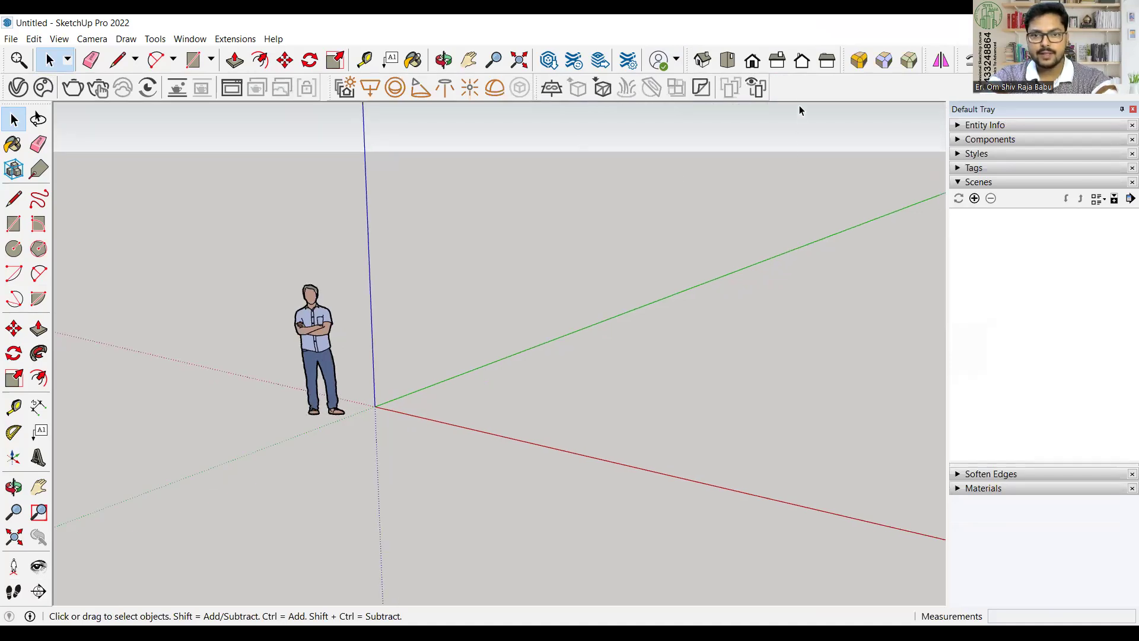
- Display the V-Ray Utilities toolbar
right_click(802, 103)
scroll(866, 523, down, 5)
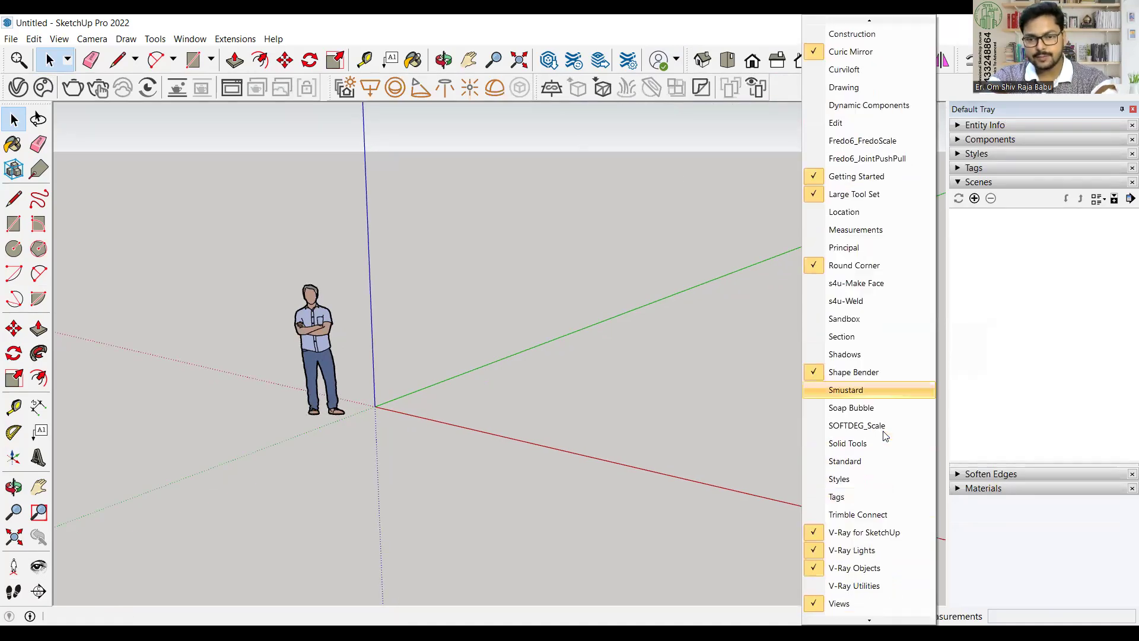
click(865, 534)
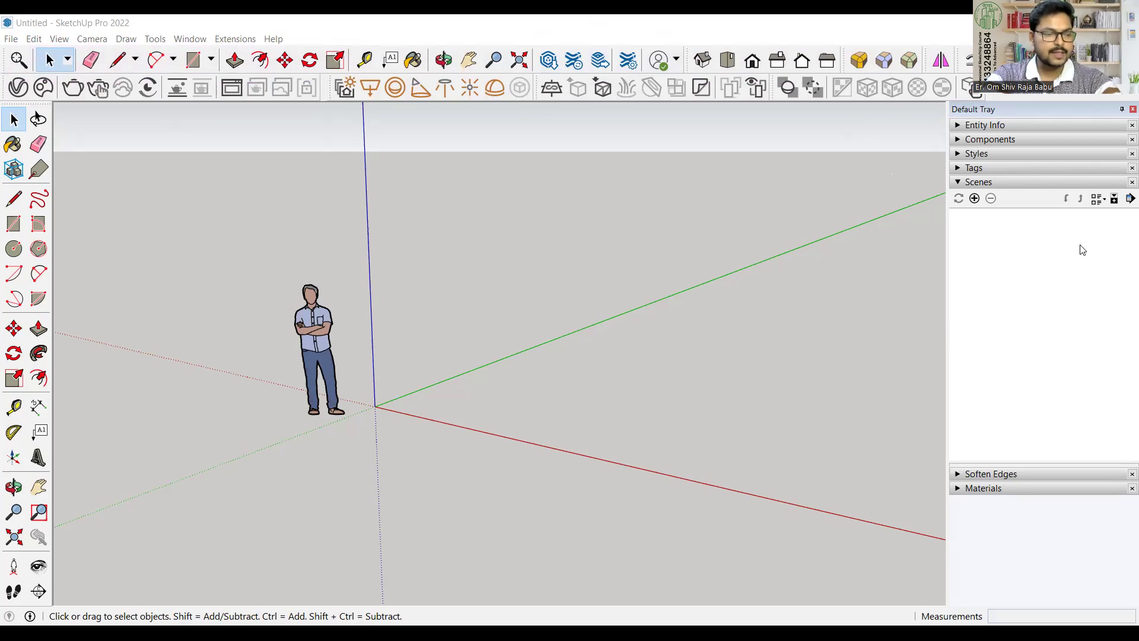
right_click(1033, 93)
scroll(1081, 522, down, 3)
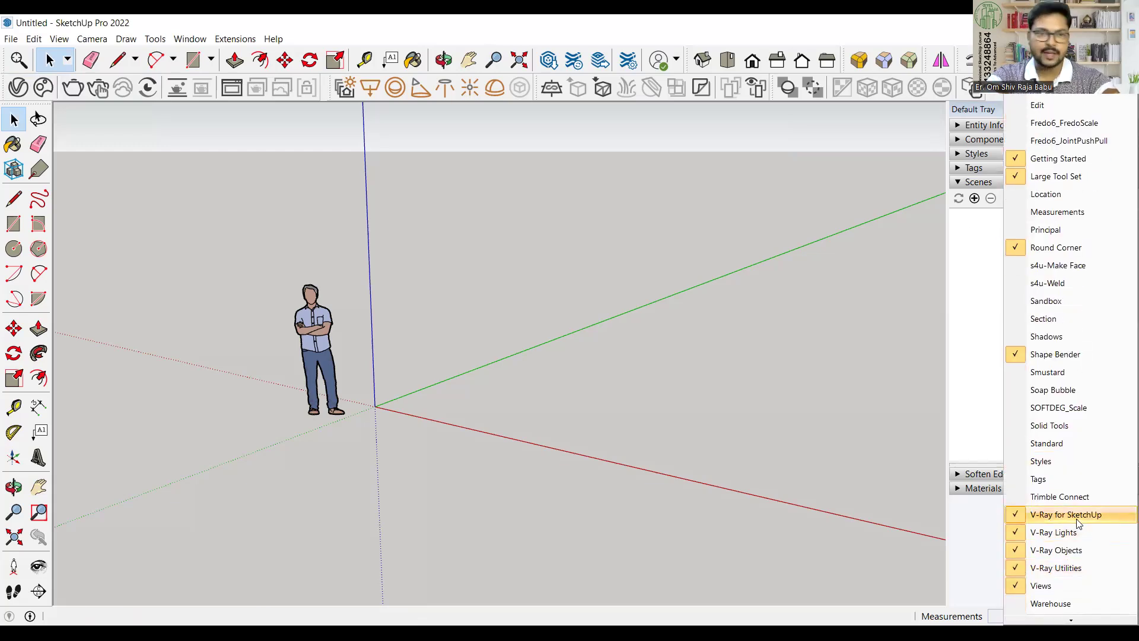
click(568, 294)
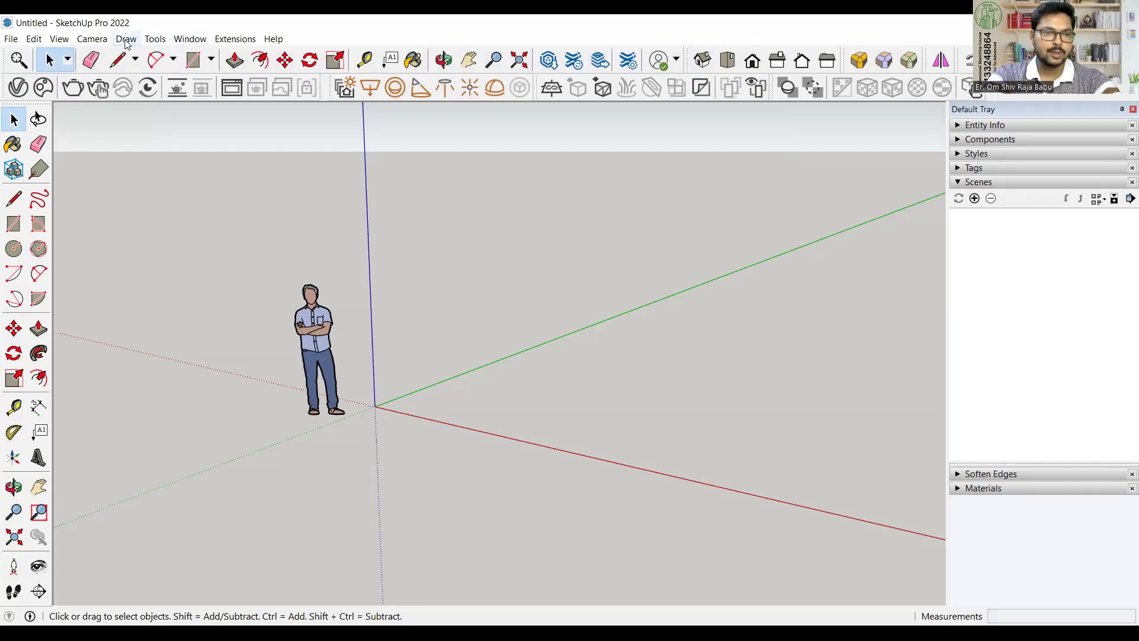
- Switch the V-Ray for SketchUp, V-Ray Lights, V-Ray Objects and V-Ray Utilities toolbars off and on again in the Toolbars dialog
click(59, 39)
click(88, 57)
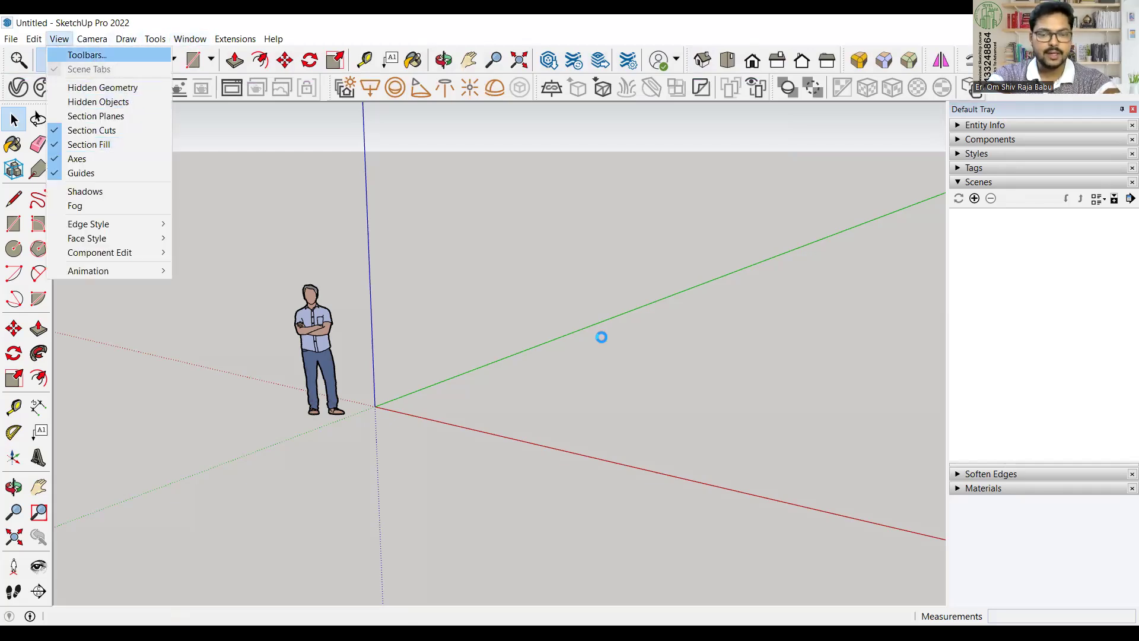
scroll(496, 359, down, 4)
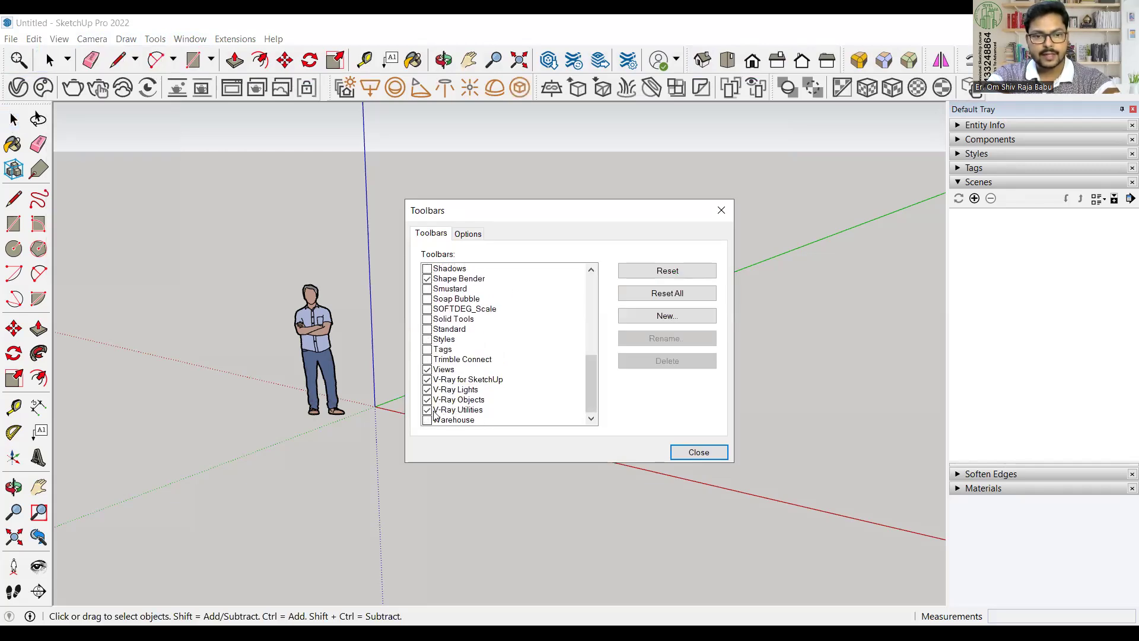
click(426, 380)
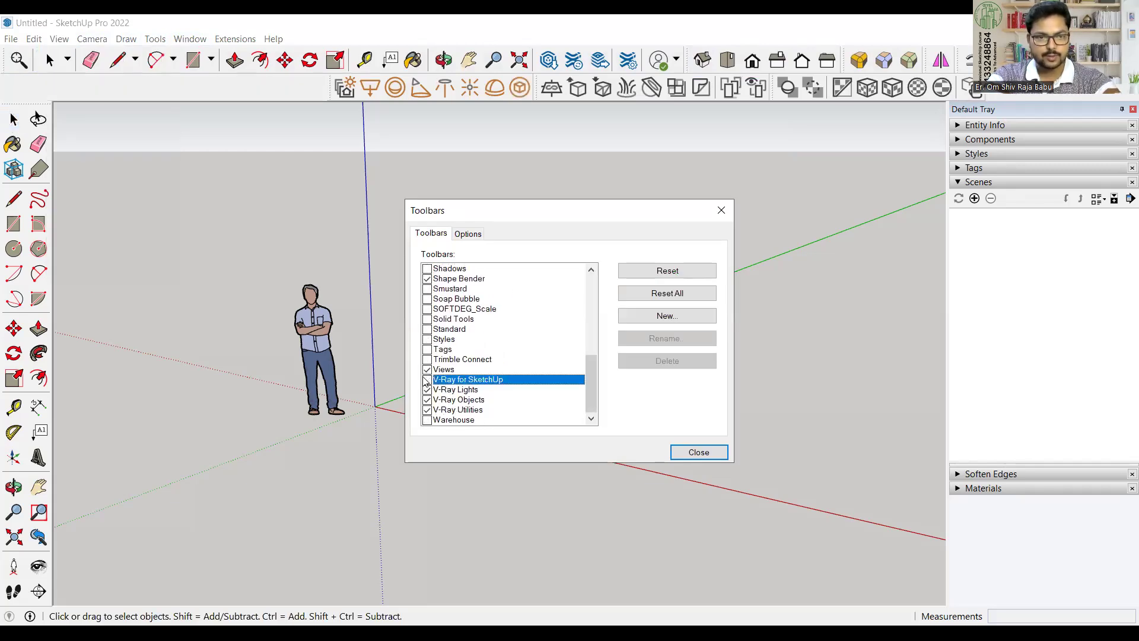
click(425, 380)
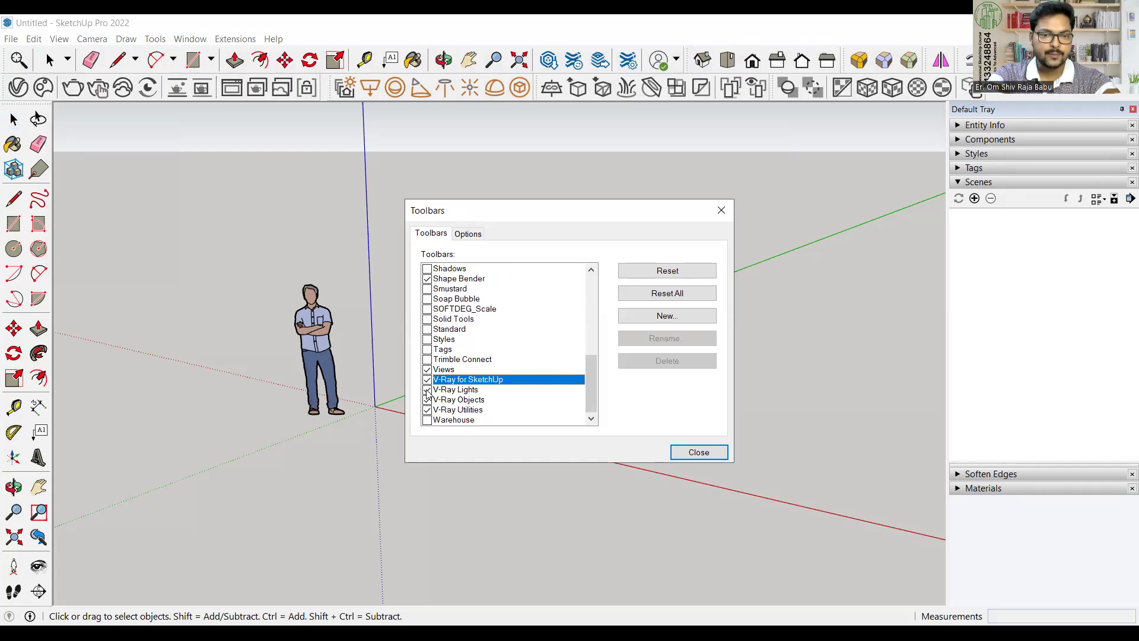
click(426, 390)
click(427, 391)
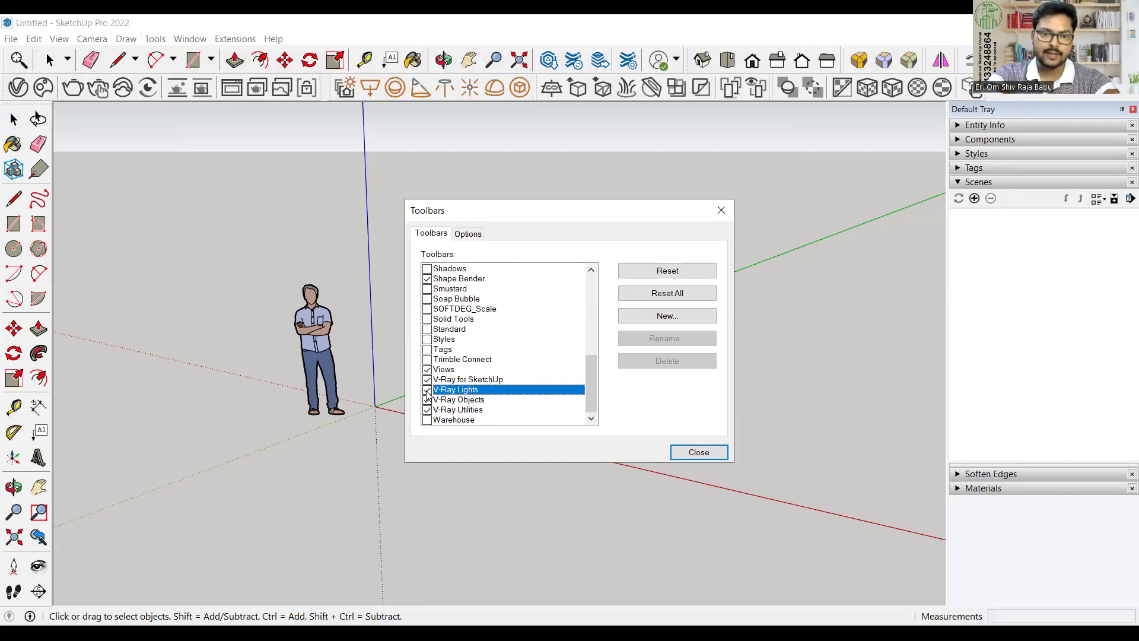
click(427, 401)
click(427, 400)
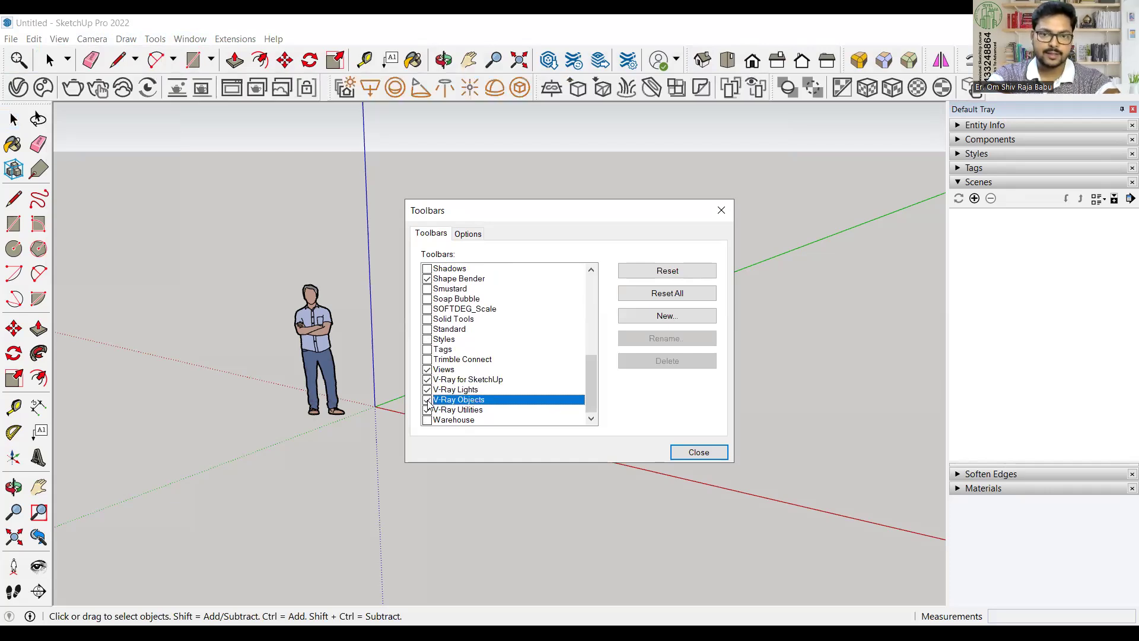
click(427, 412)
click(427, 412)
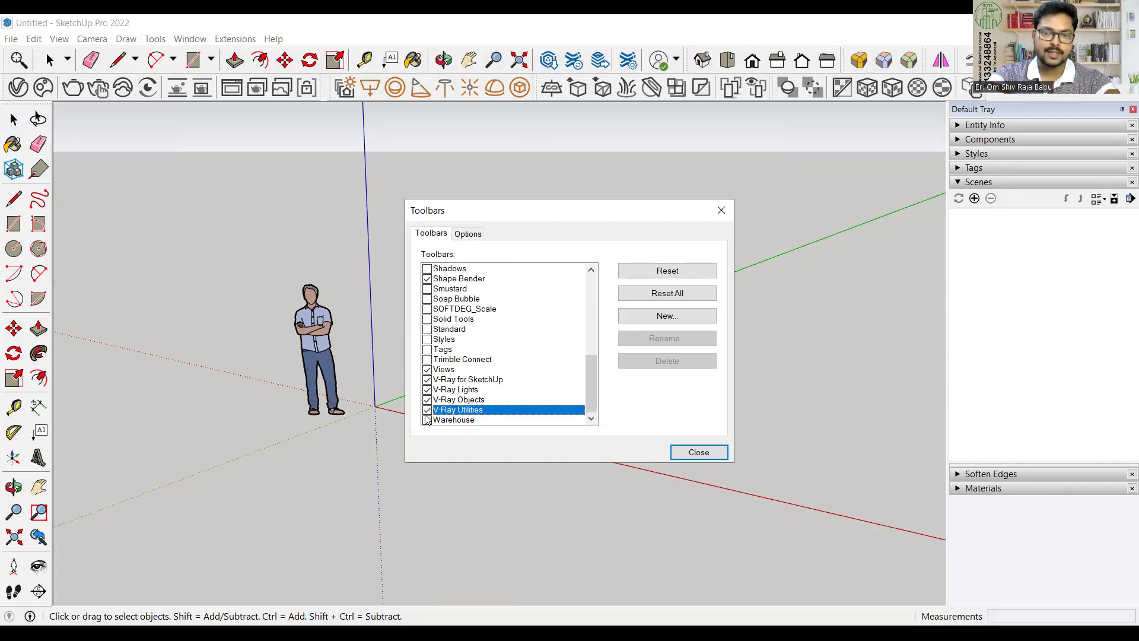
click(699, 452)
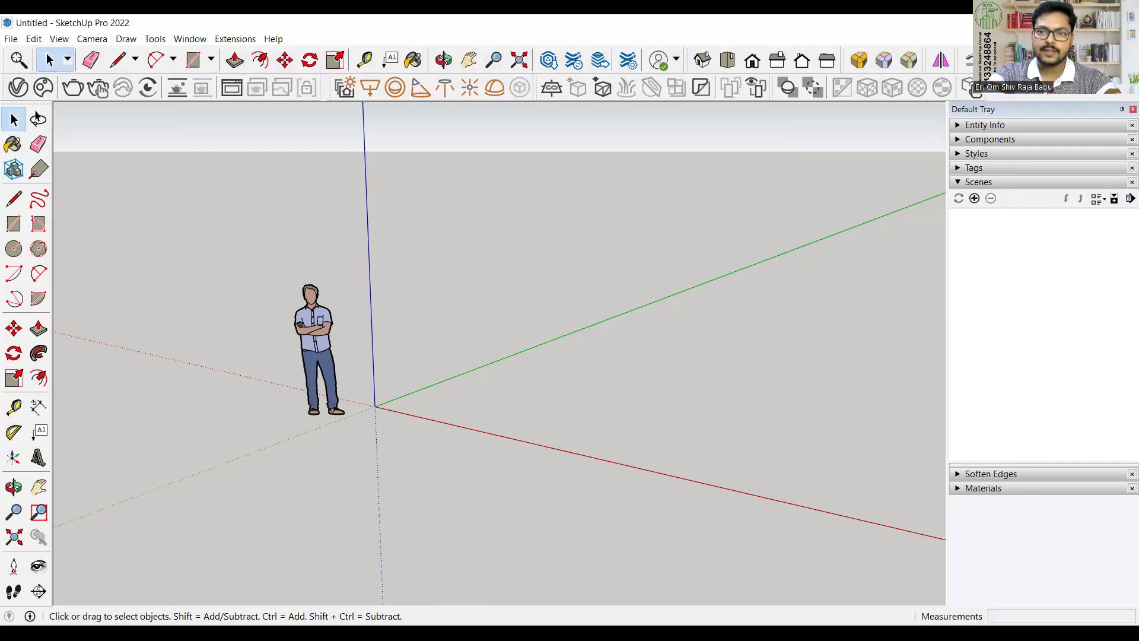
right_click(982, 545)
click(748, 199)
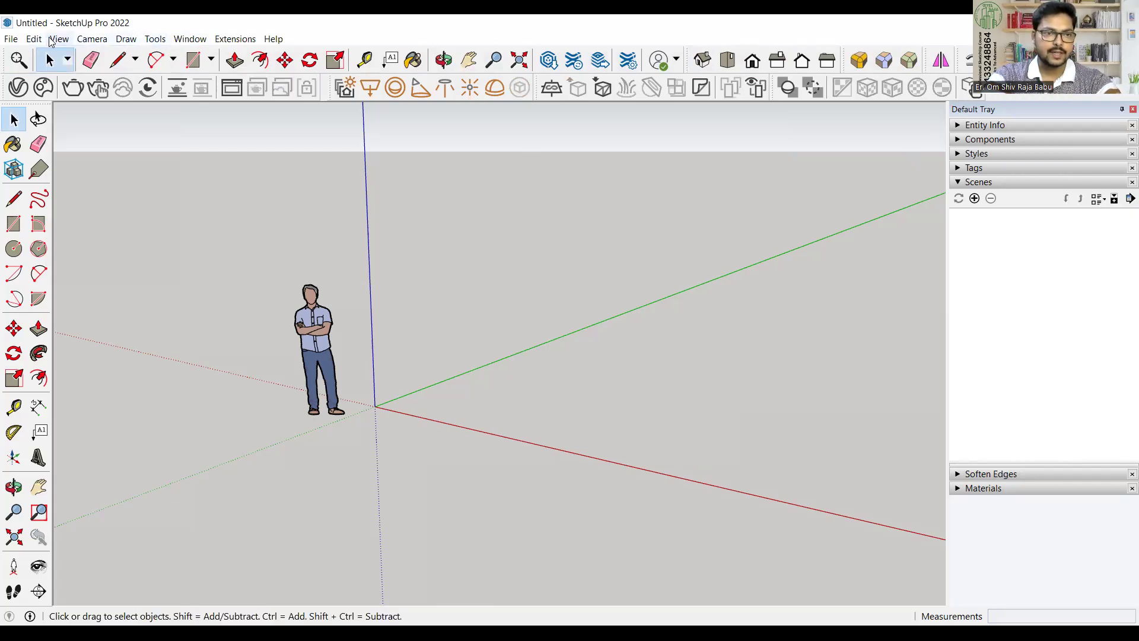
click(51, 38)
click(77, 54)
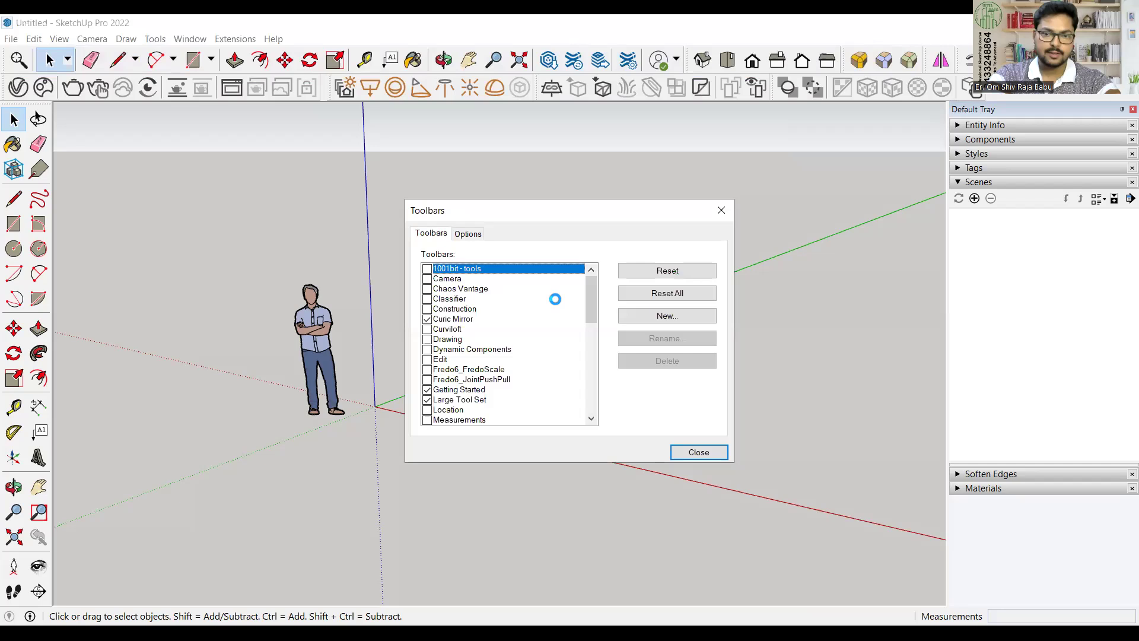
click(691, 454)
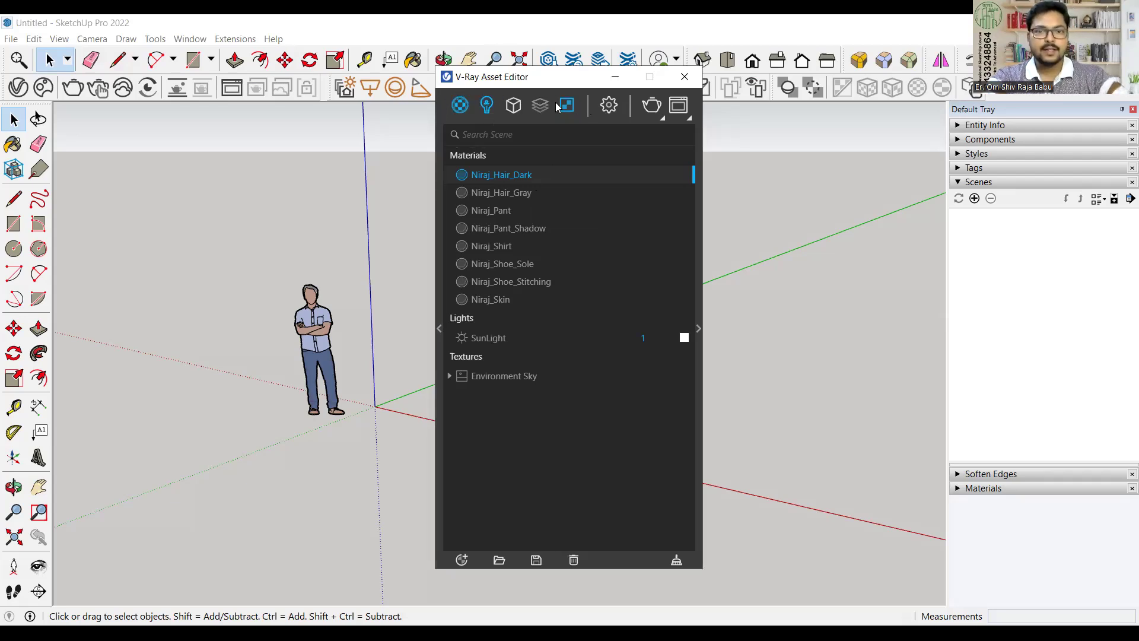
- Show the render settings in the V-Ray Asset Editor and expand its additional render options
click(609, 109)
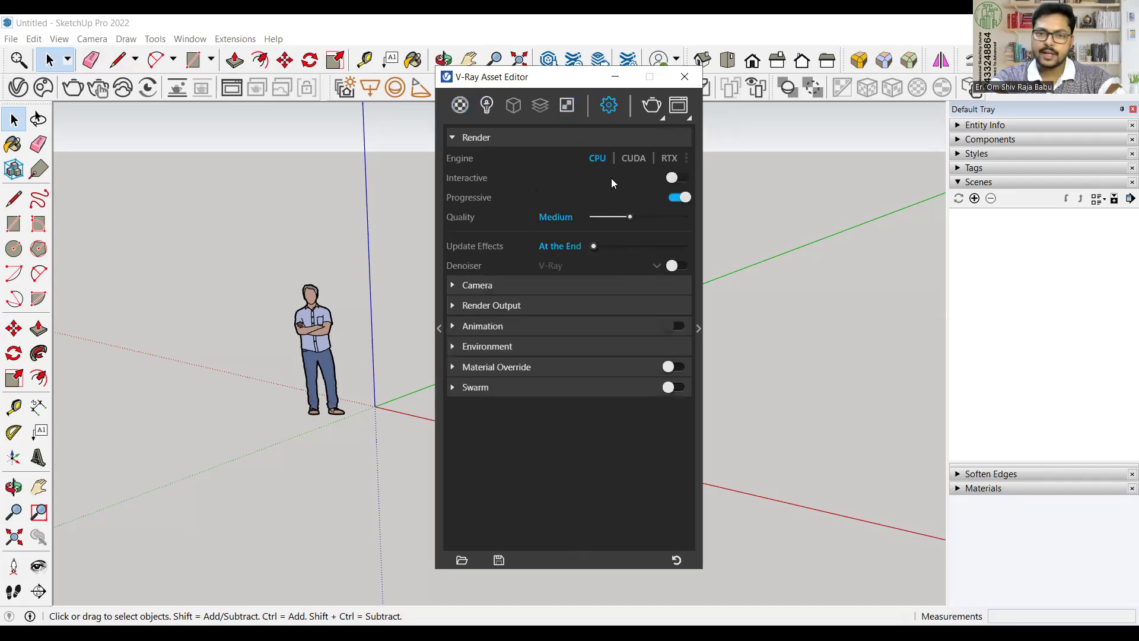
click(660, 117)
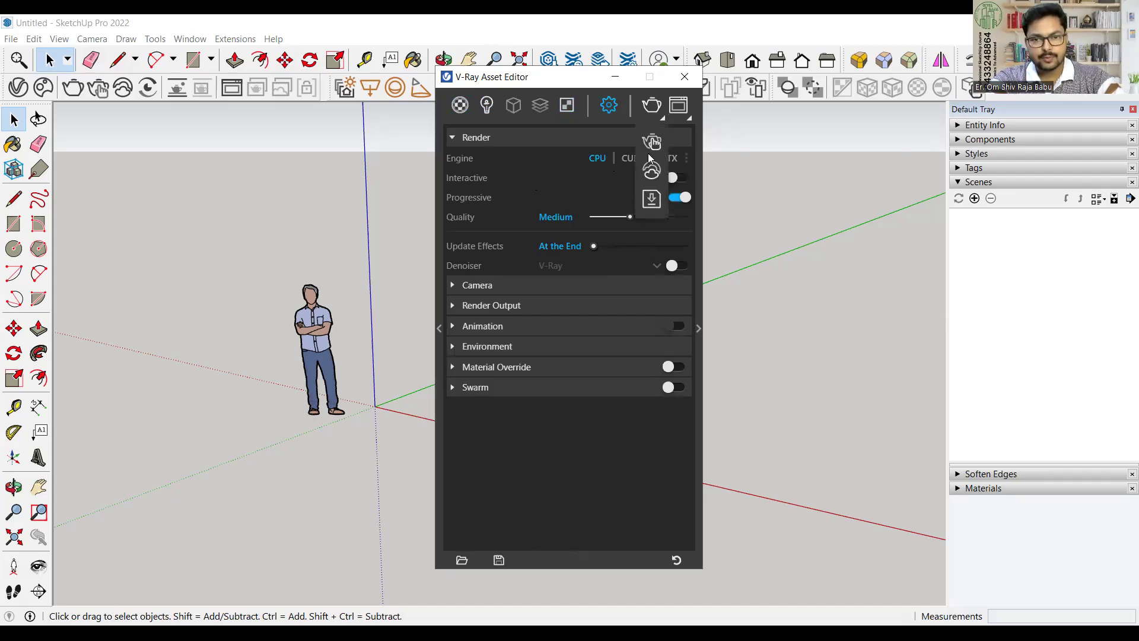
- Run an interactive render of the scene and close the V-Ray Frame Buffer
click(649, 142)
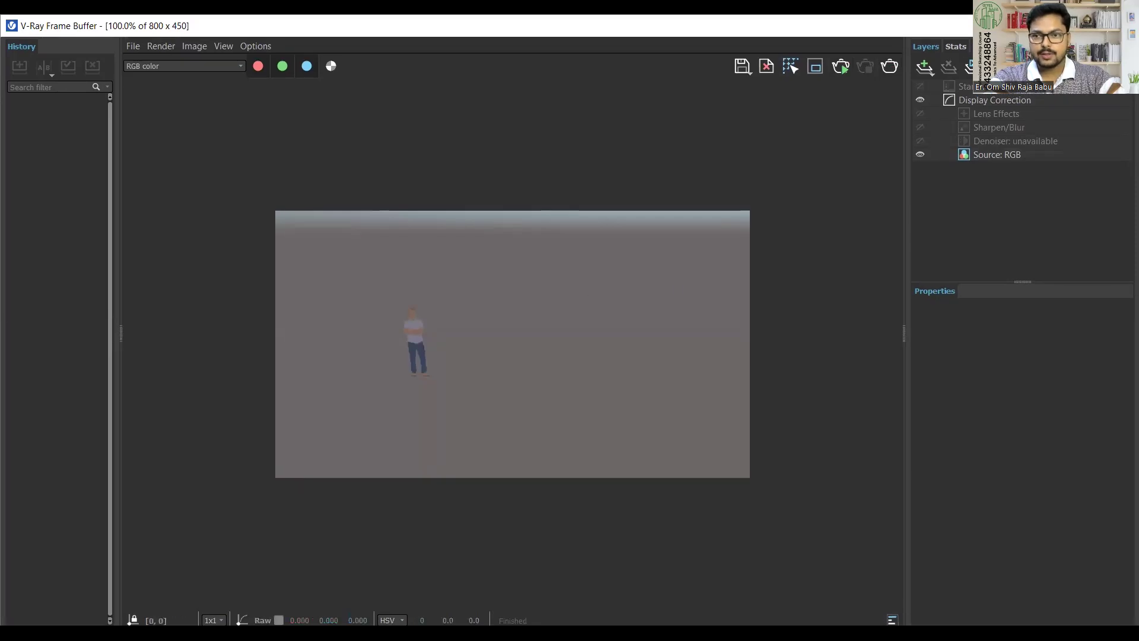
click(1123, 26)
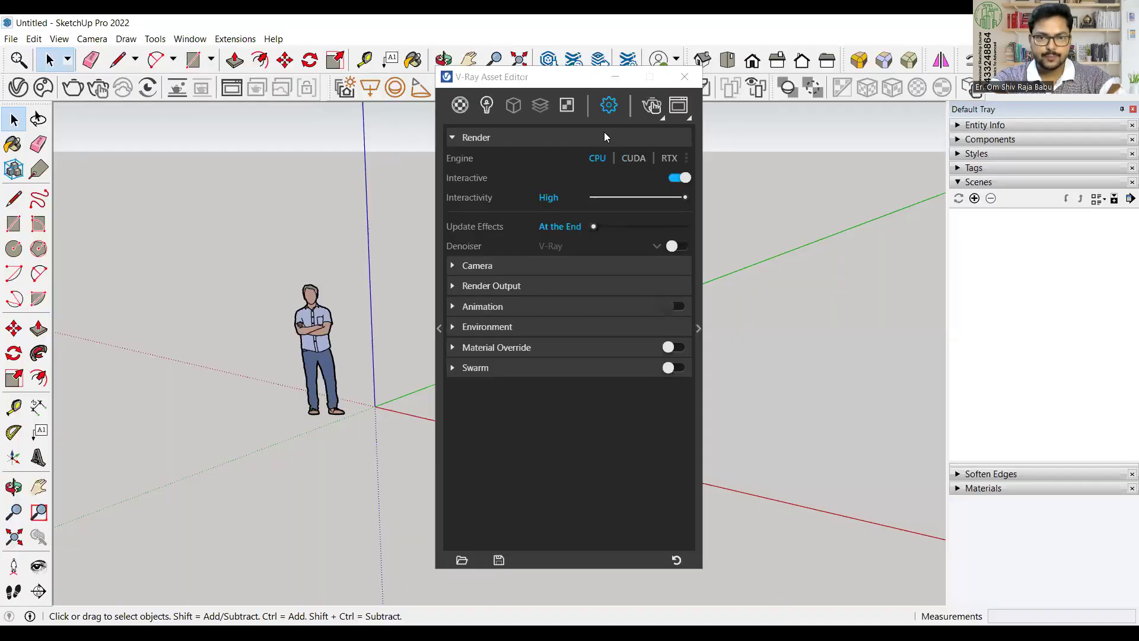
- Show the scene materials in the Asset Editor, expand the material library and look through its full list of materials
click(460, 109)
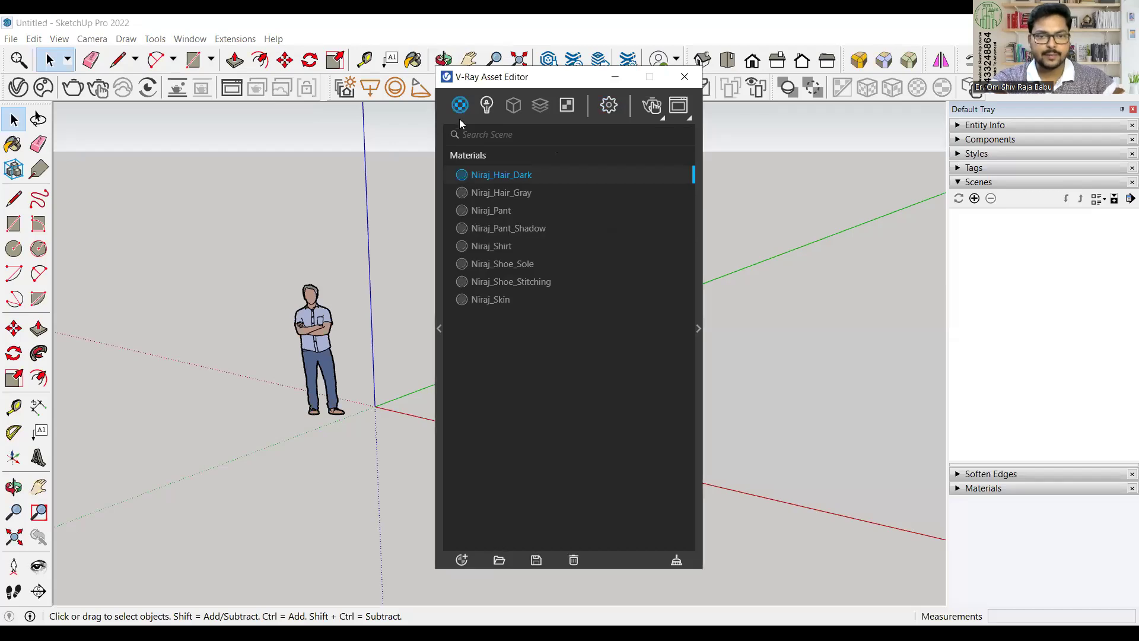
click(437, 333)
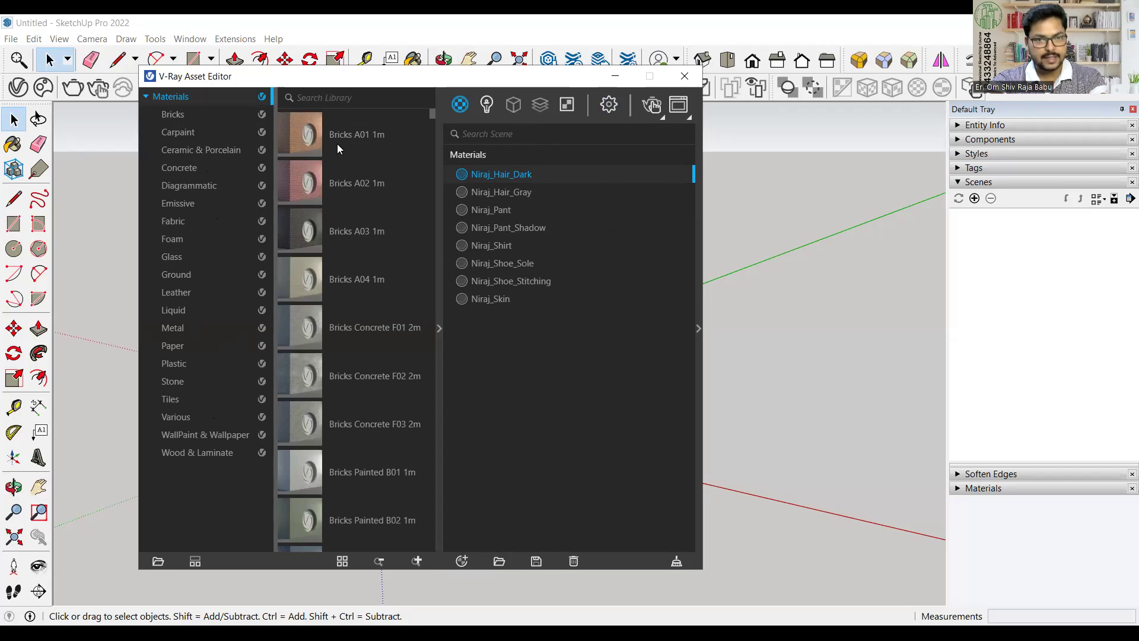
scroll(382, 246, down, 15)
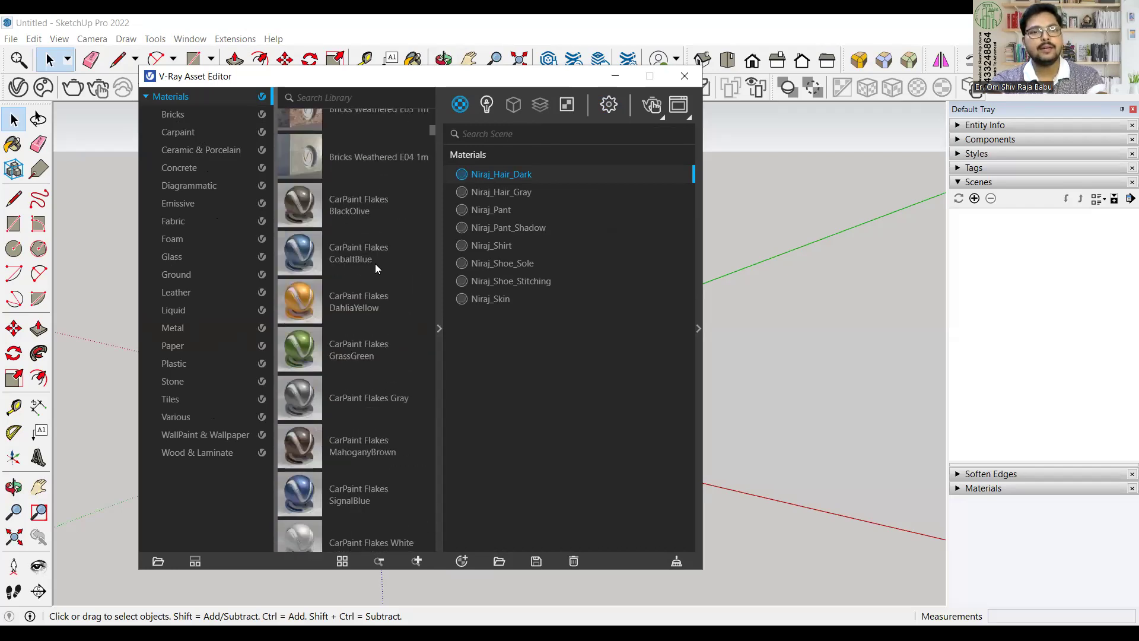
scroll(372, 286, down, 5)
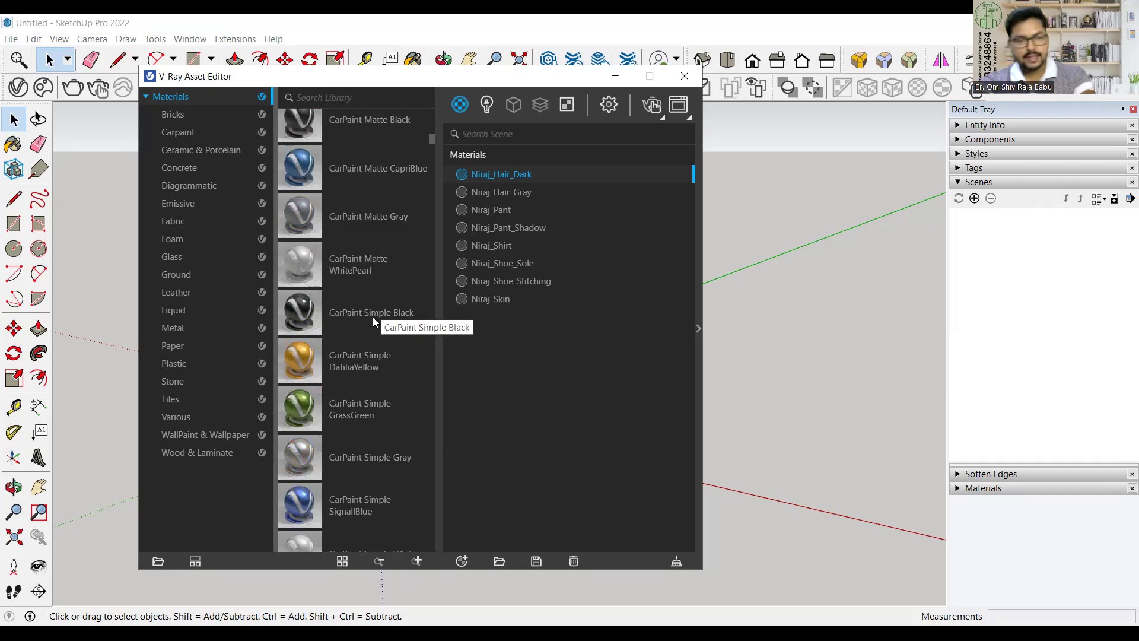
scroll(397, 317, down, 10)
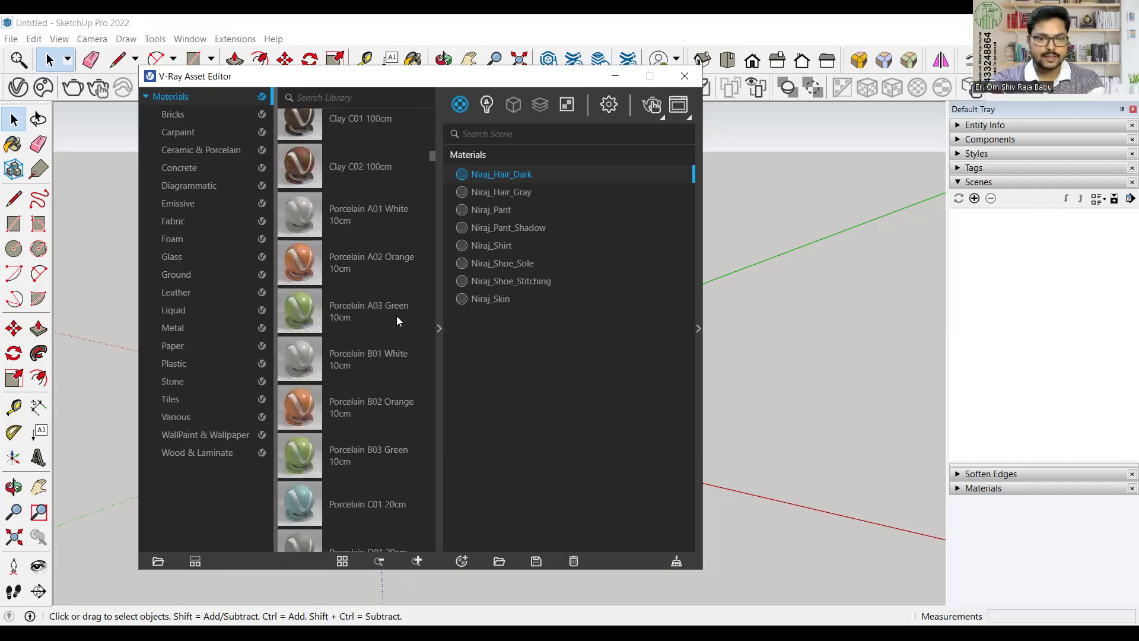
scroll(376, 407, down, 5)
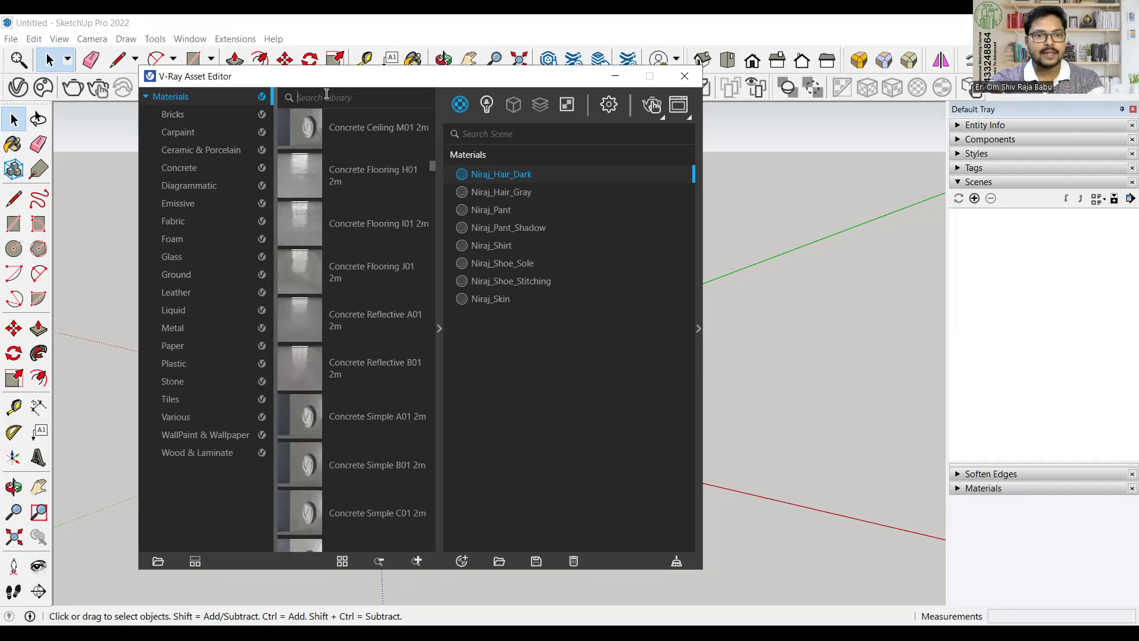
- View the Bricks, Foam and Glass categories of the material library and look through the glass materials
click(174, 114)
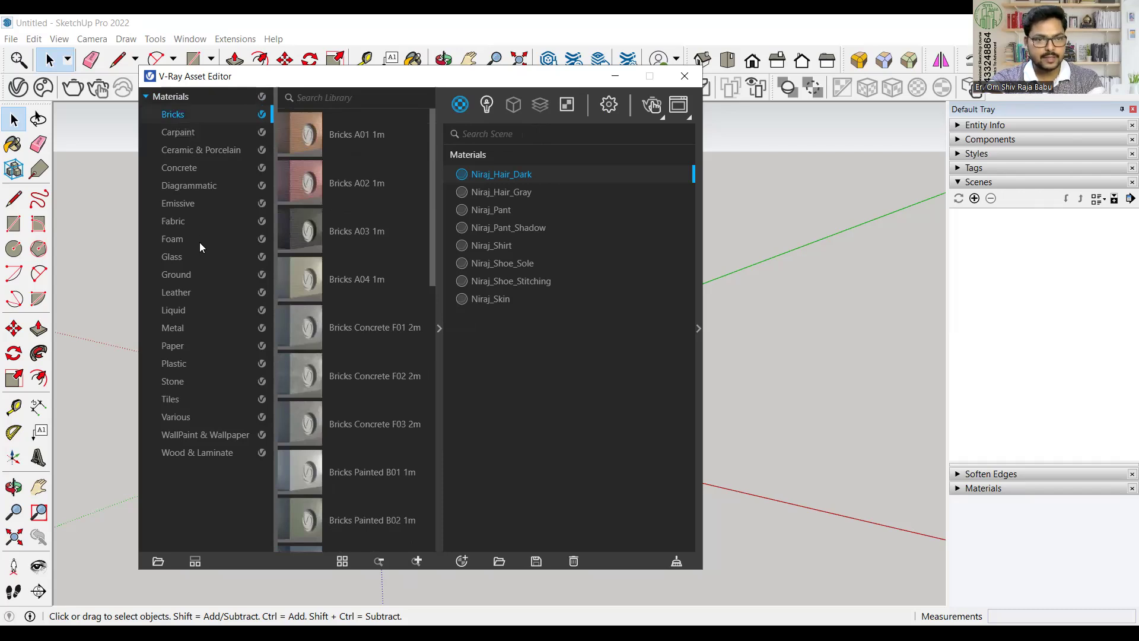
click(179, 240)
click(174, 257)
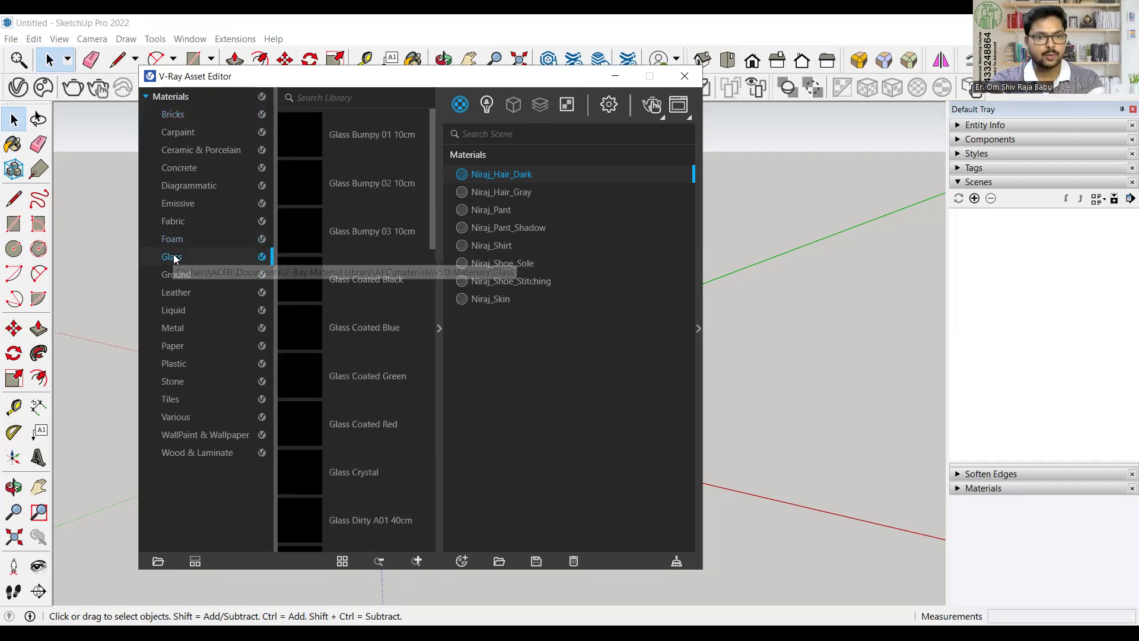
scroll(356, 244, down, 8)
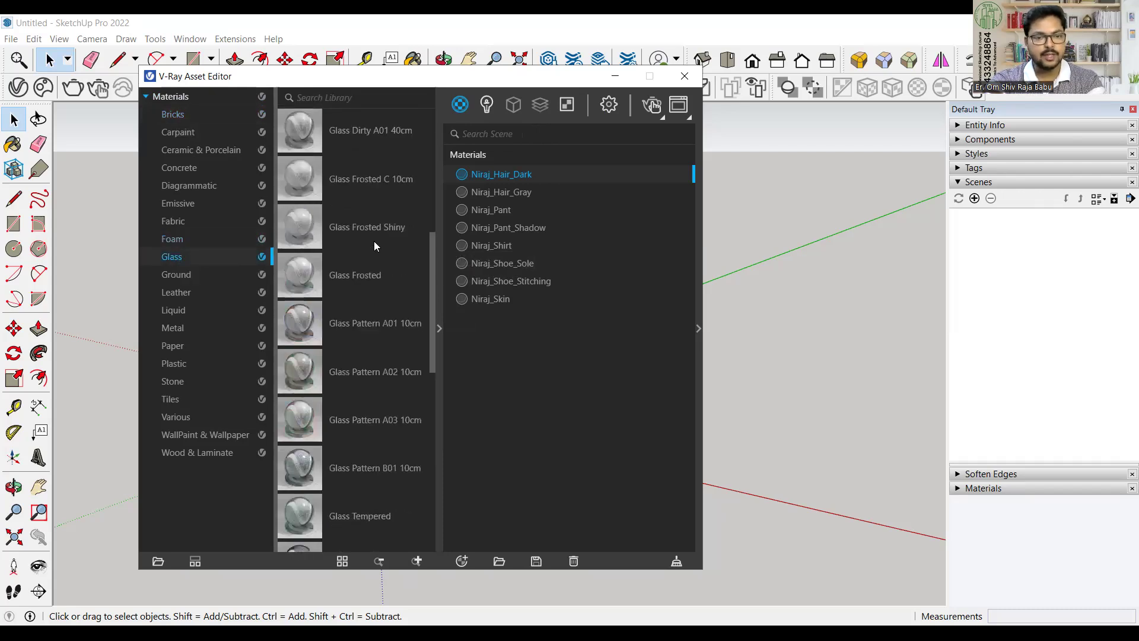
- Examine the materials in the library's Metal category, including the gold, painted and patterned metals
click(178, 330)
scroll(370, 231, down, 5)
scroll(364, 237, down, 5)
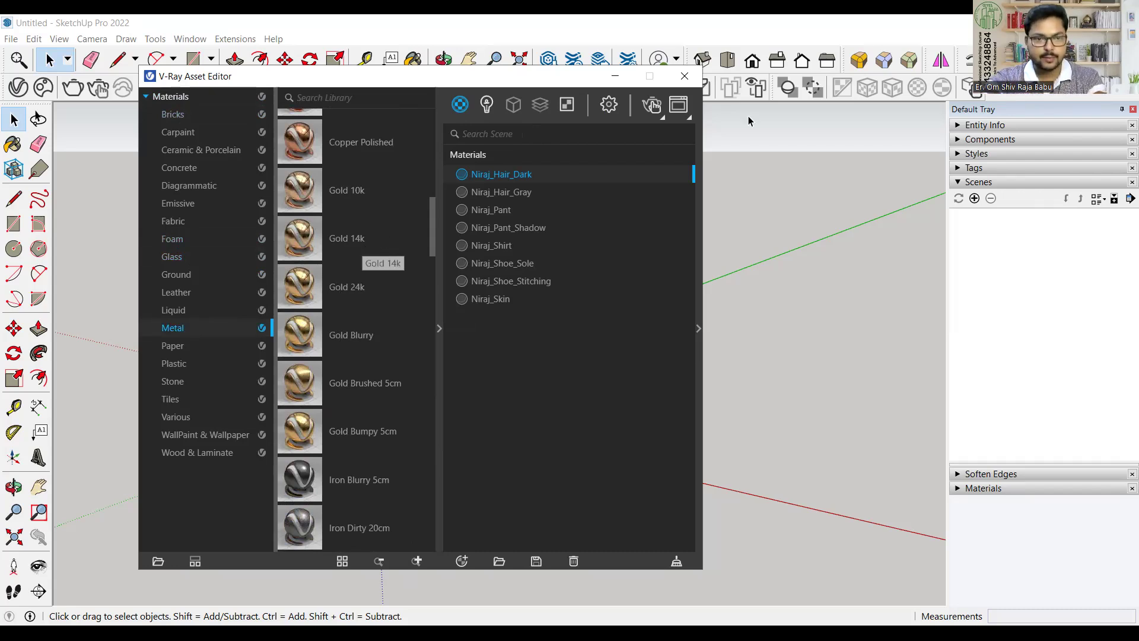
scroll(357, 338, down, 6)
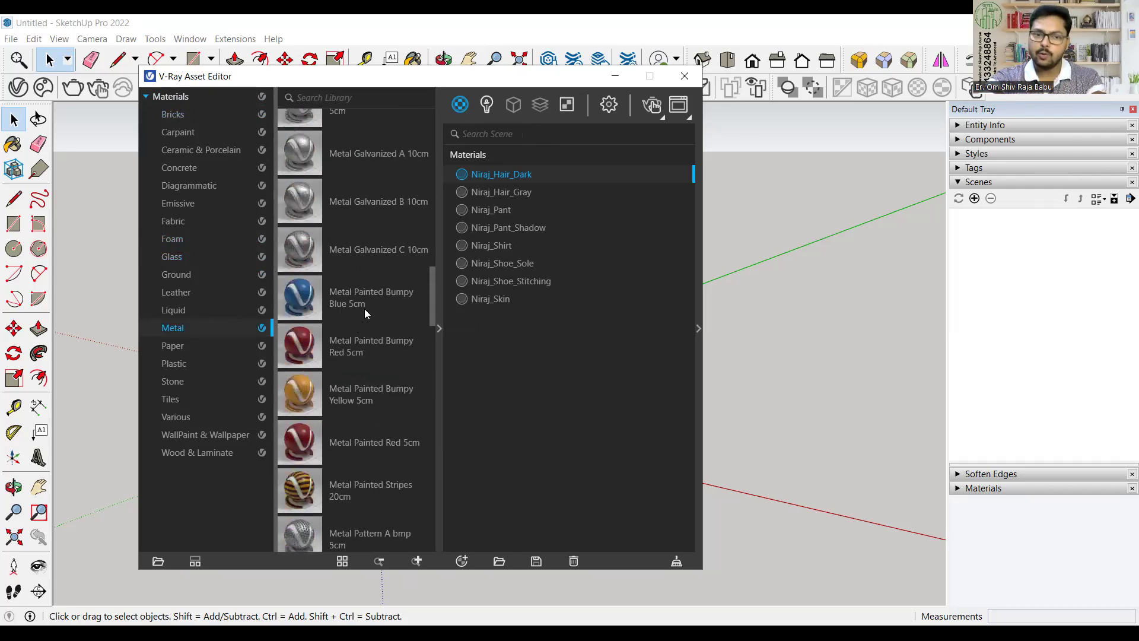
scroll(363, 320, down, 3)
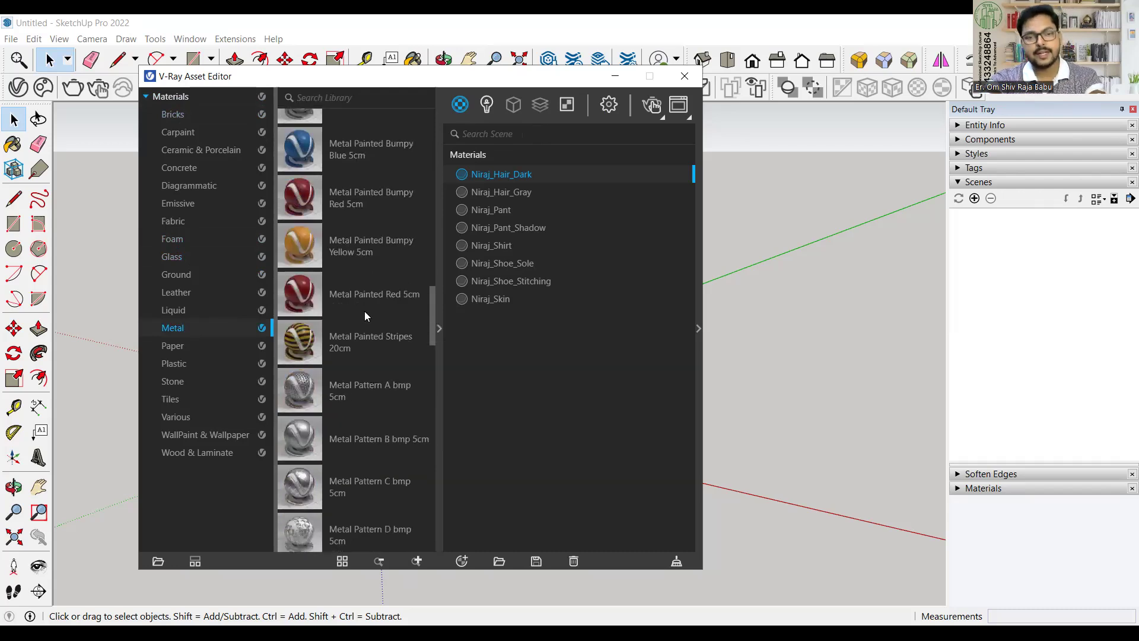
scroll(365, 313, down, 5)
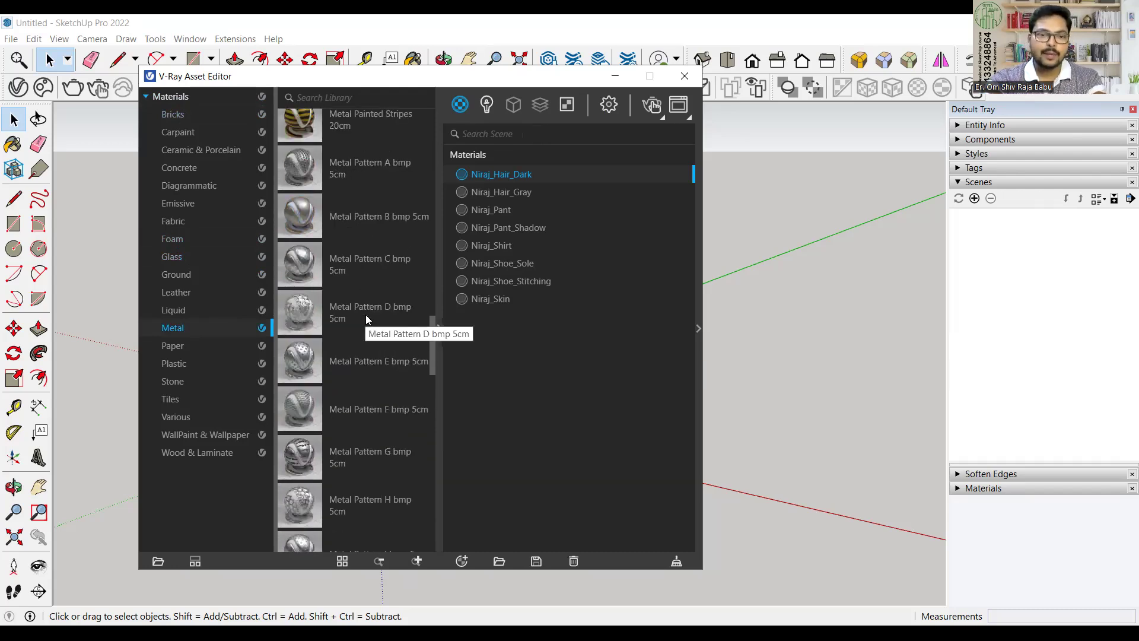
scroll(352, 328, down, 5)
scroll(348, 343, down, 2)
scroll(334, 386, up, 12)
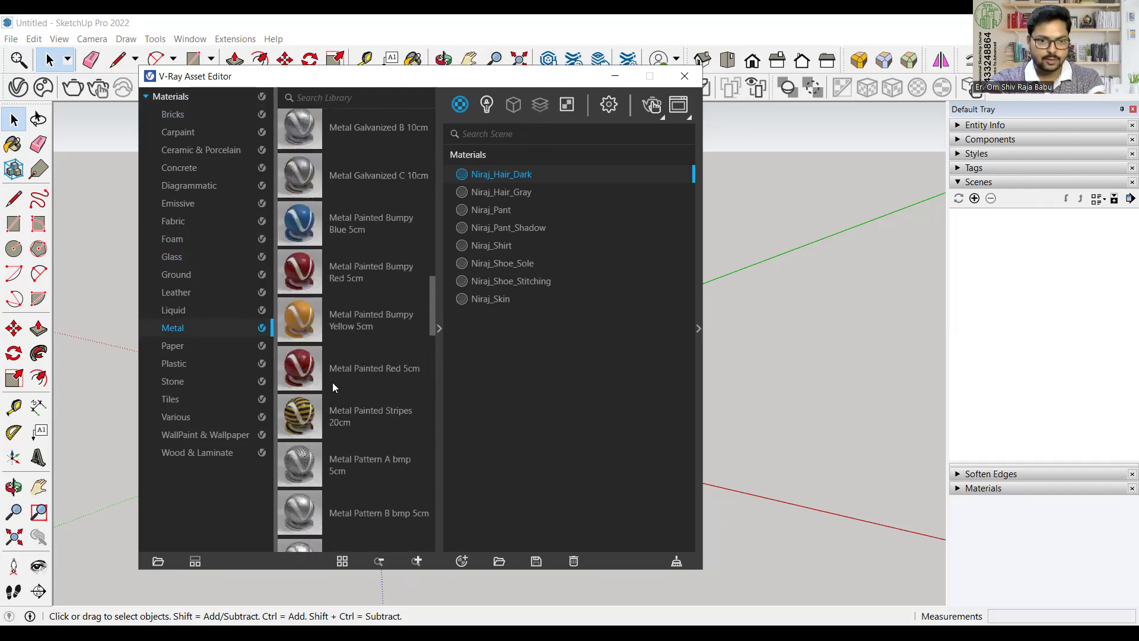
- Look through the Plastic category of the material library down to the translucent plastics
click(180, 368)
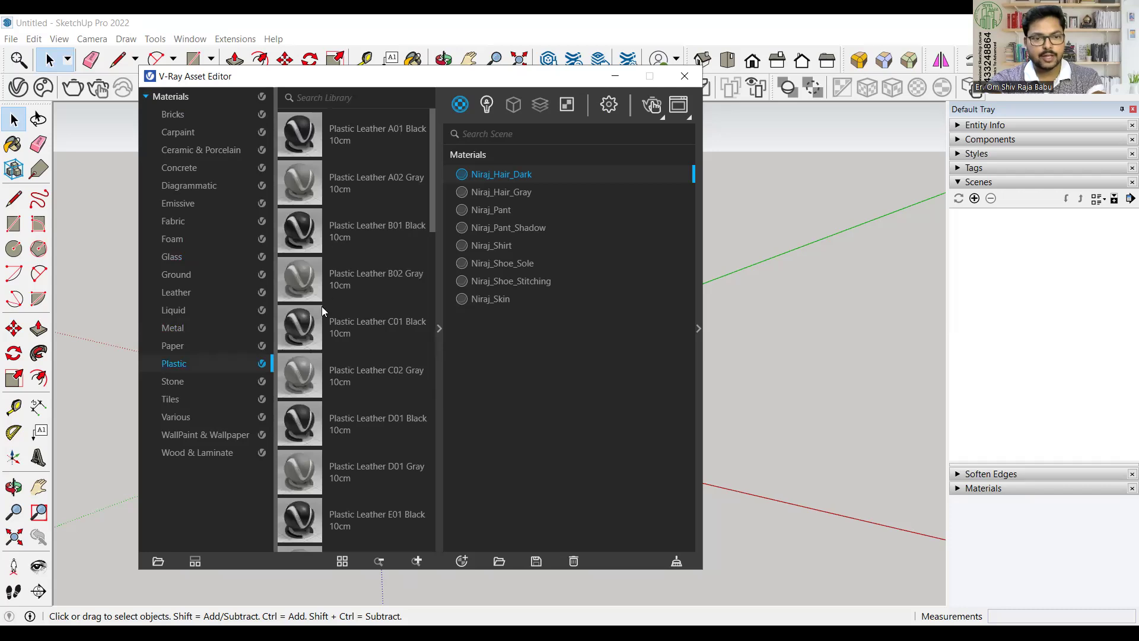
scroll(330, 312, down, 10)
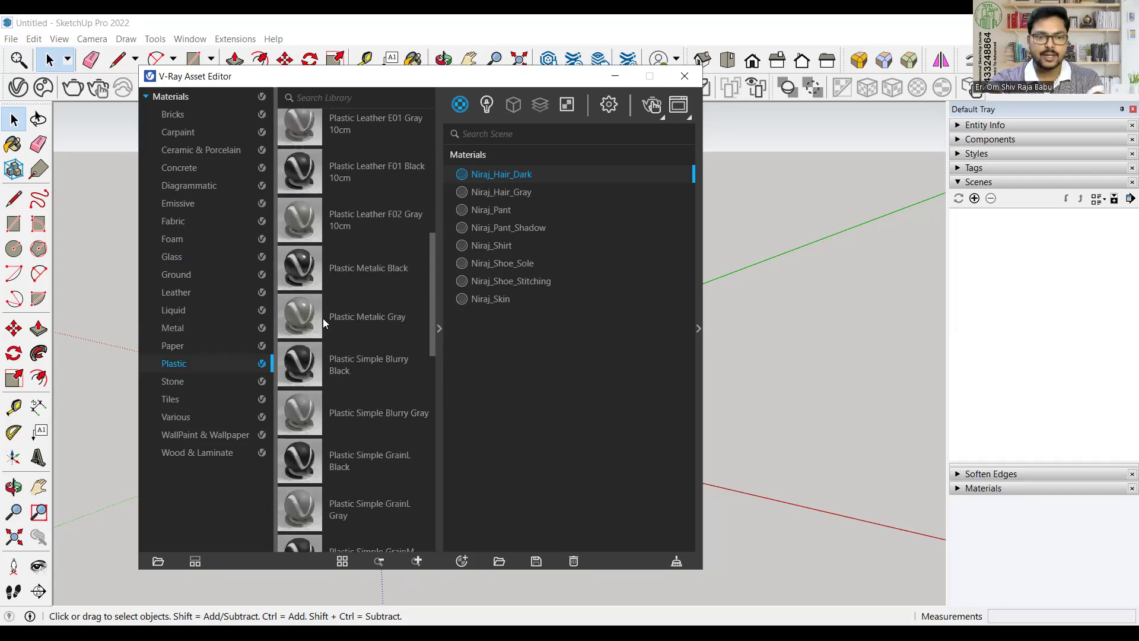
scroll(321, 325, down, 1)
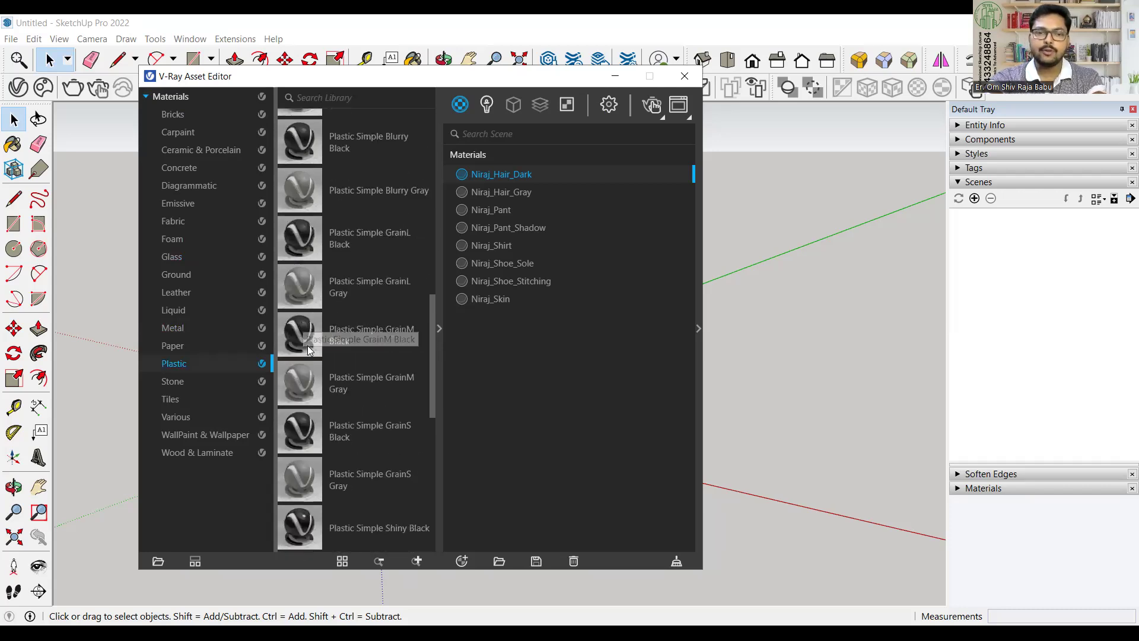
scroll(355, 340, down, 6)
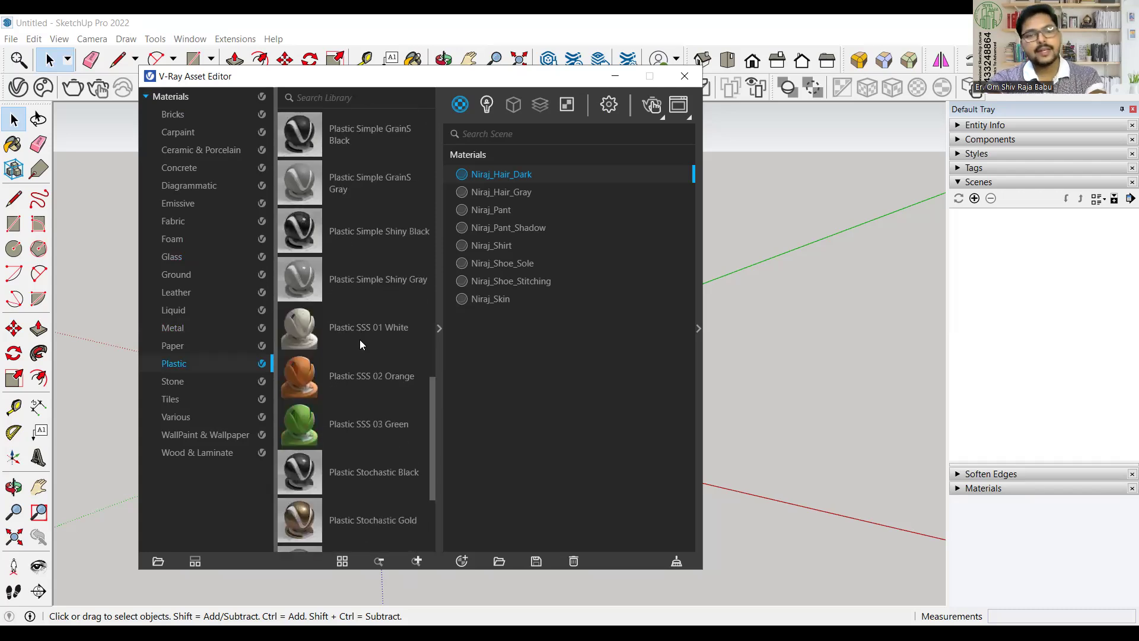
scroll(362, 339, down, 4)
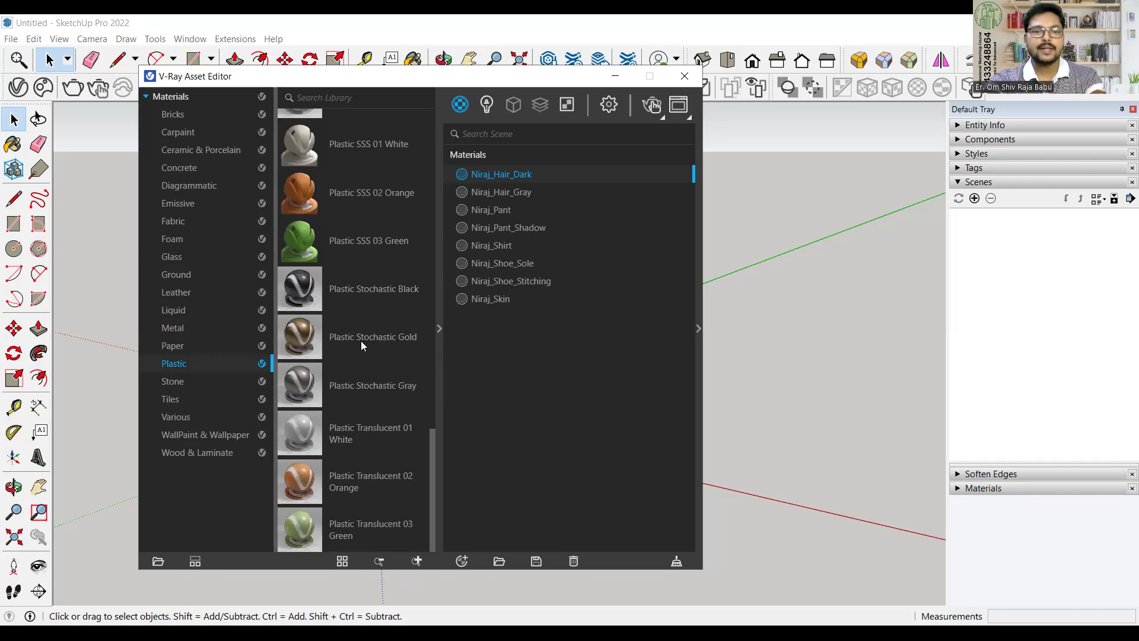
- Review the granite, marble and stone materials in the library's Stone category
click(187, 381)
scroll(363, 230, down, 4)
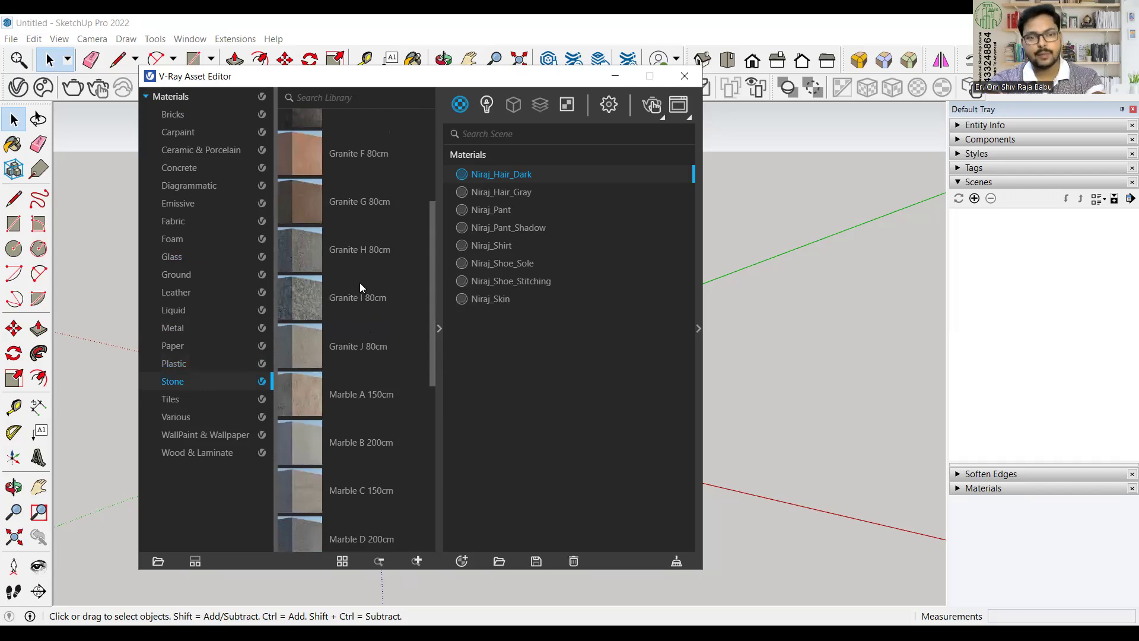
scroll(360, 284, down, 7)
scroll(342, 360, up, 8)
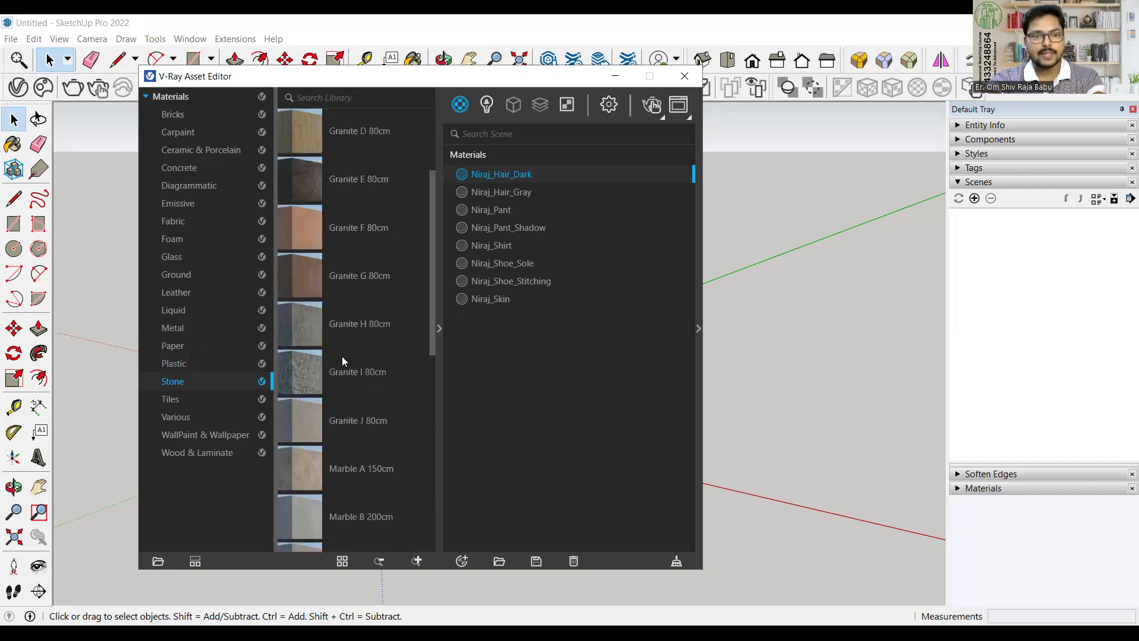
scroll(332, 287, up, 3)
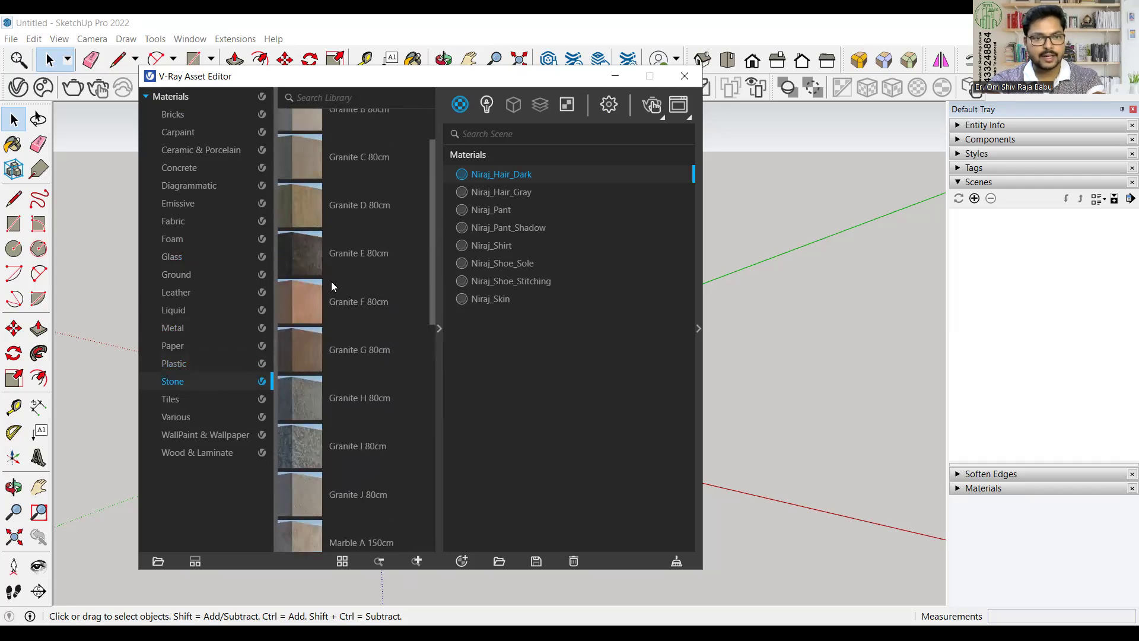
scroll(334, 280, down, 12)
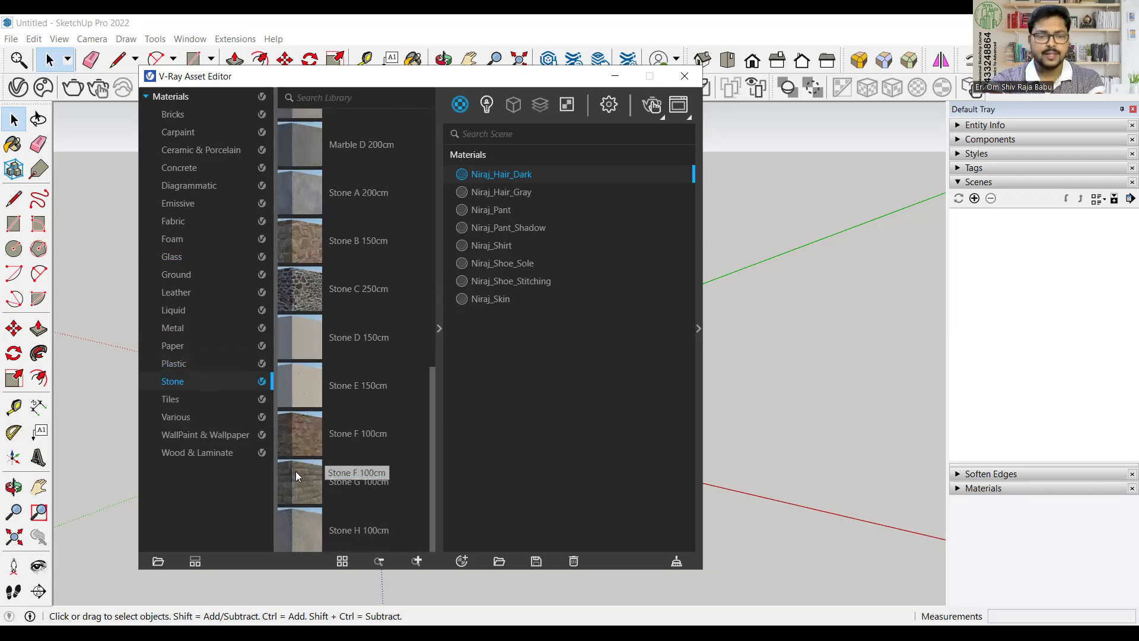
- Look through the tile materials in the library's Tiles category
click(164, 400)
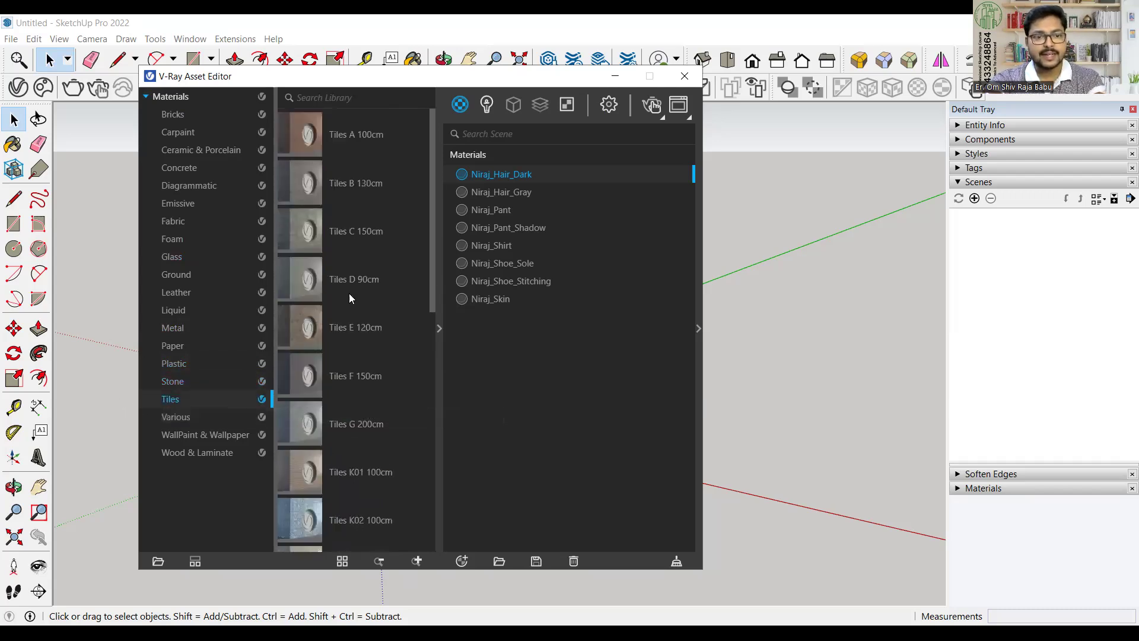
scroll(323, 272, down, 9)
scroll(324, 307, down, 1)
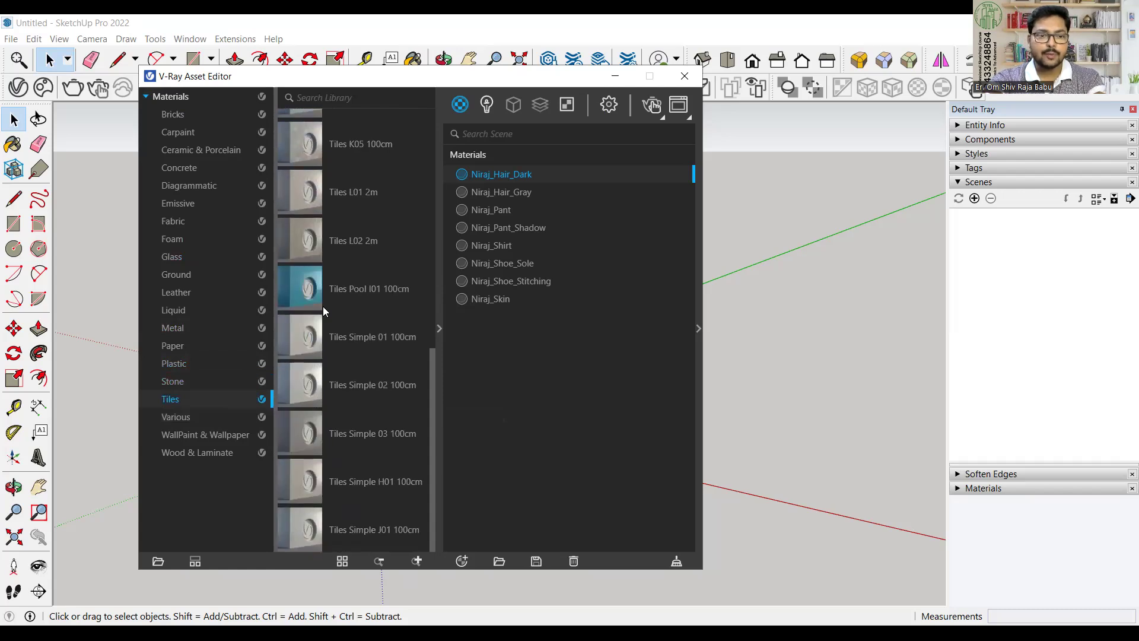
scroll(332, 439, up, 3)
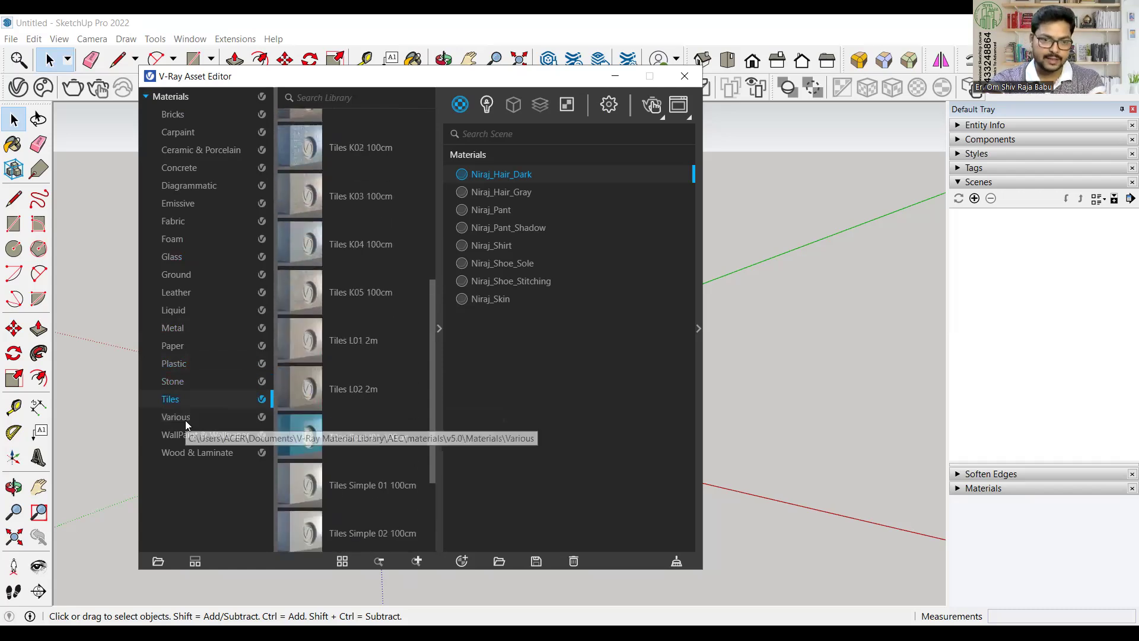
- Browse the library's Liquid category and its Ground category with the grass, gravel, sand and soil materials
click(181, 311)
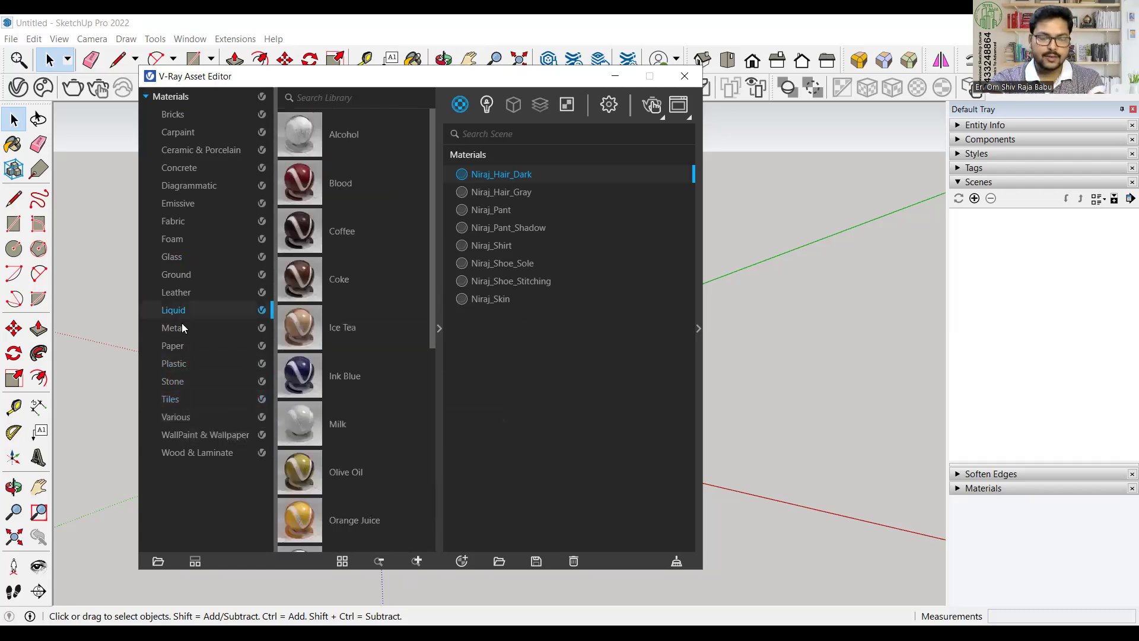
scroll(351, 299, down, 8)
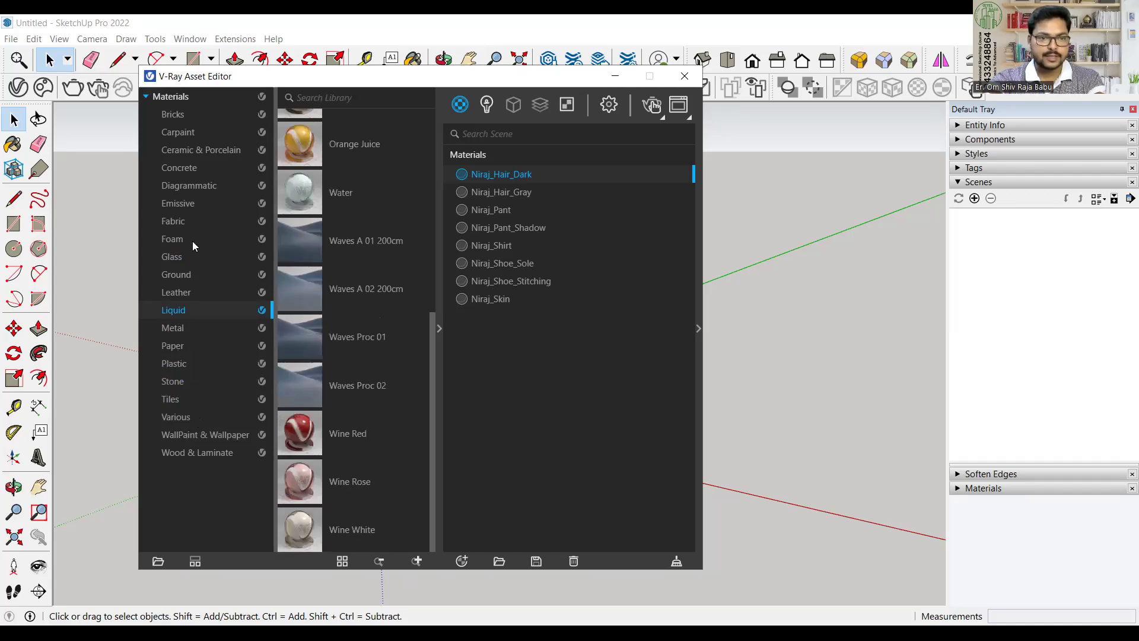
click(180, 275)
scroll(376, 253, down, 7)
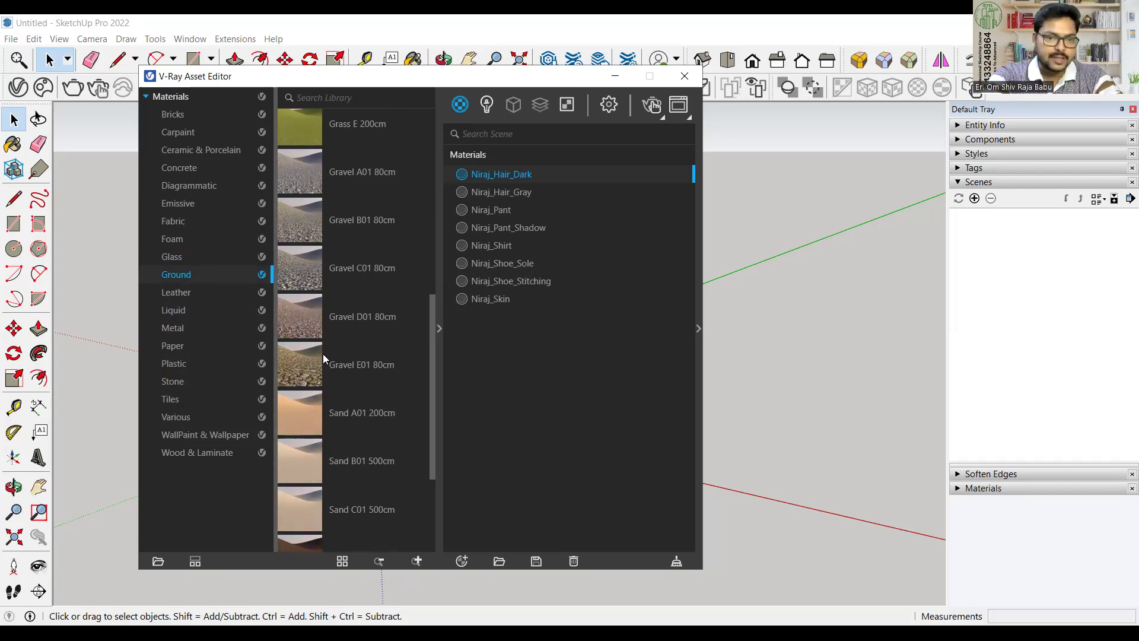
scroll(325, 351, down, 3)
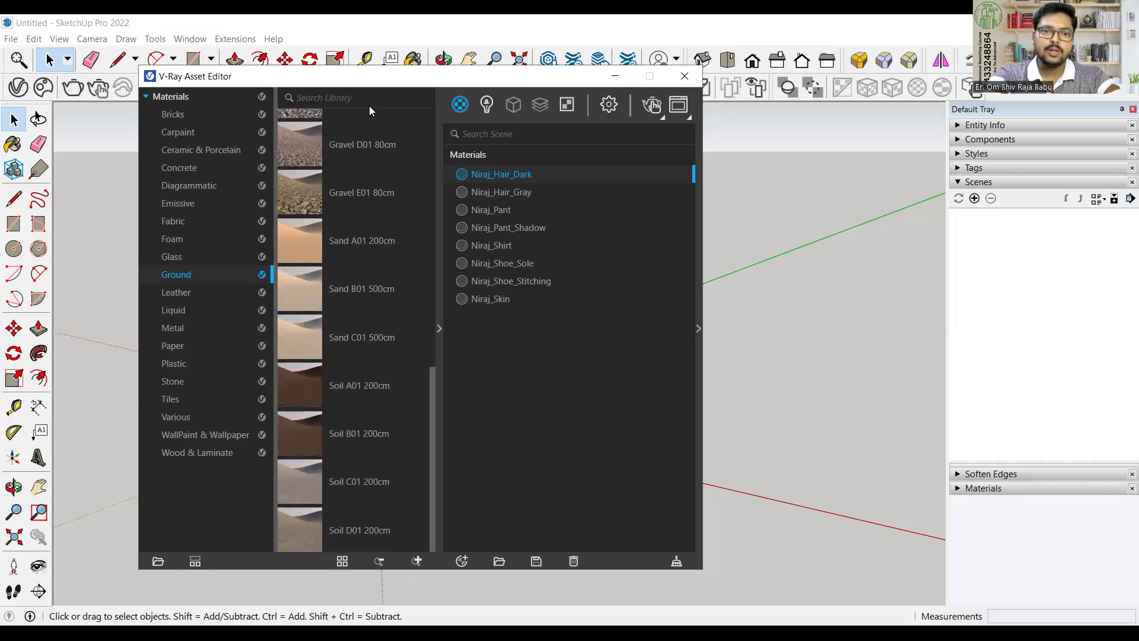
- Show the properties of the selected dark hair material and examine its Coat, Refraction and Diffuse settings
click(698, 330)
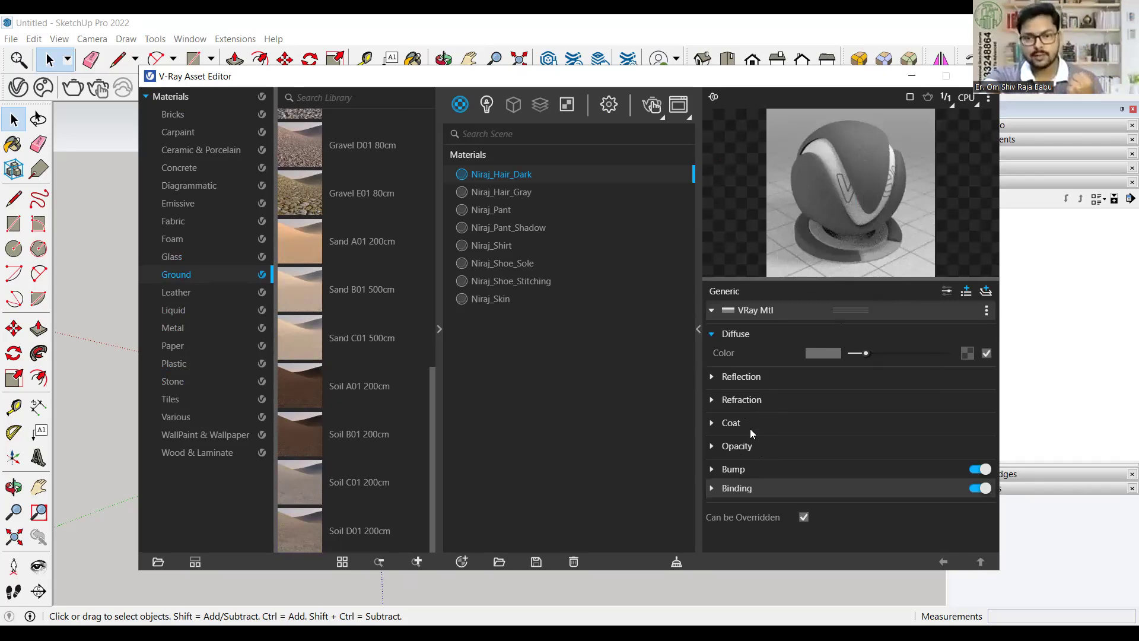
click(734, 424)
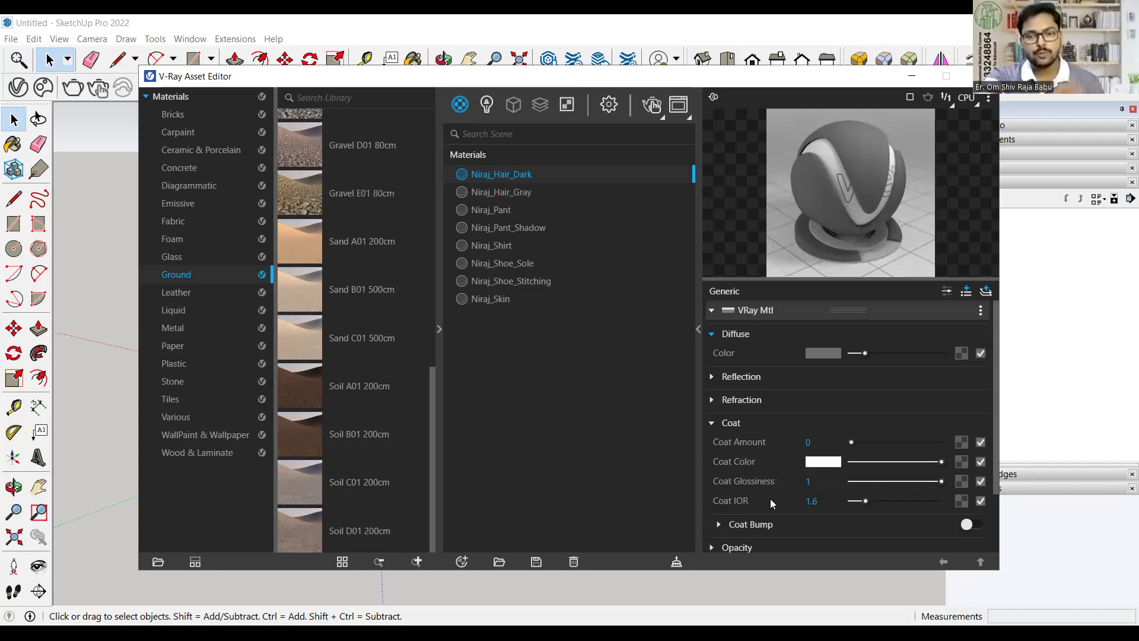
click(713, 401)
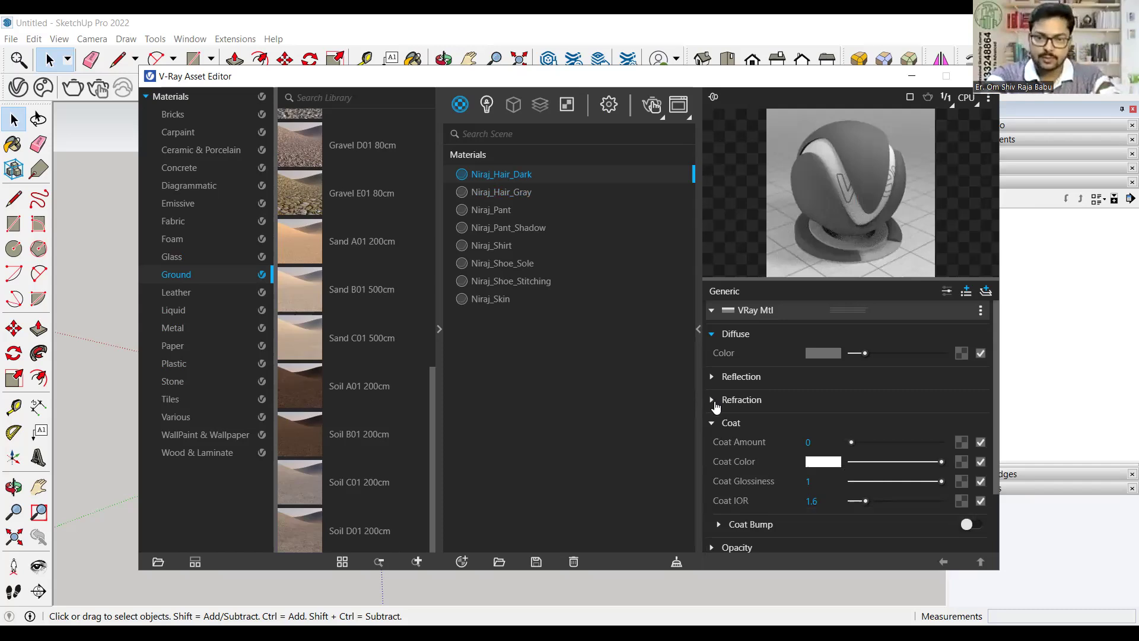
click(720, 337)
click(723, 338)
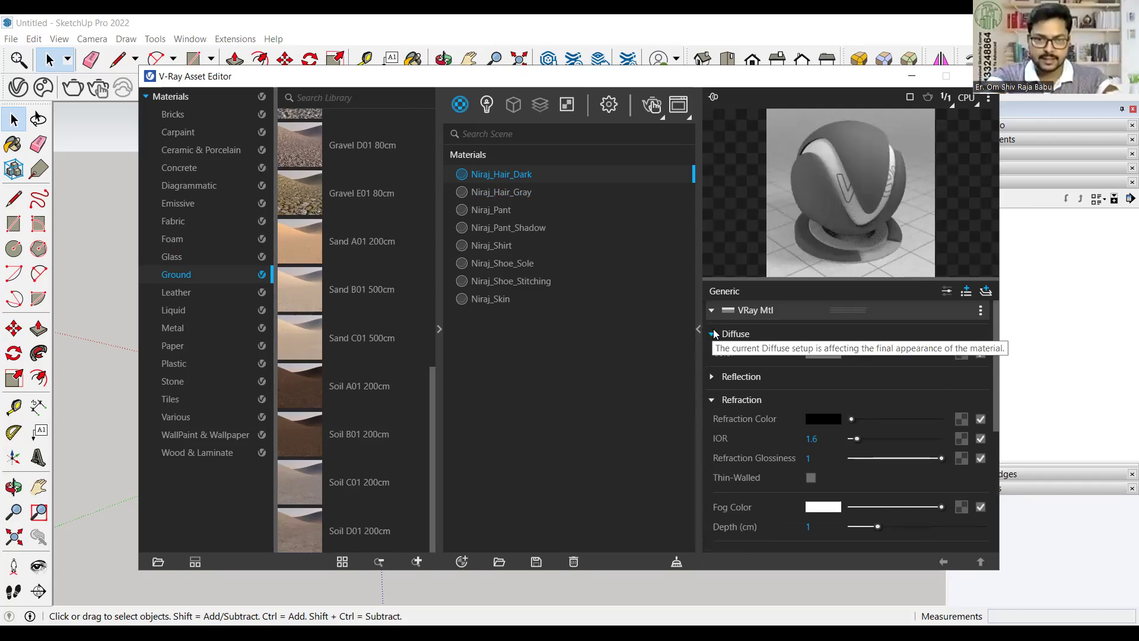
click(714, 335)
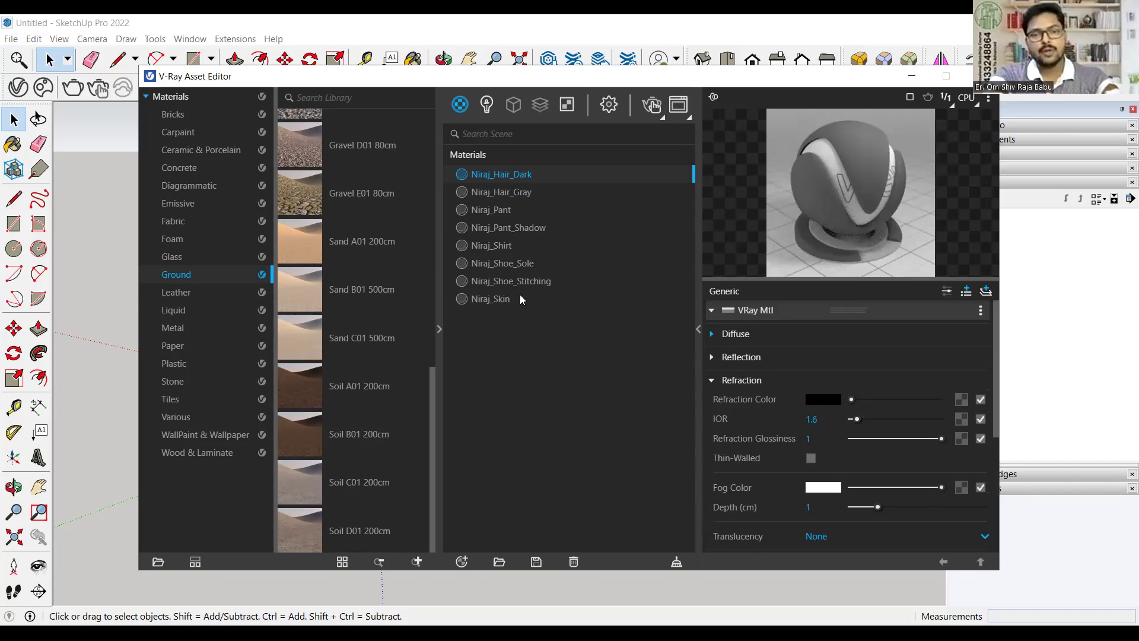
- Examine the SunLight's parameters in the scene lights, and try switching the light off and back on
click(486, 105)
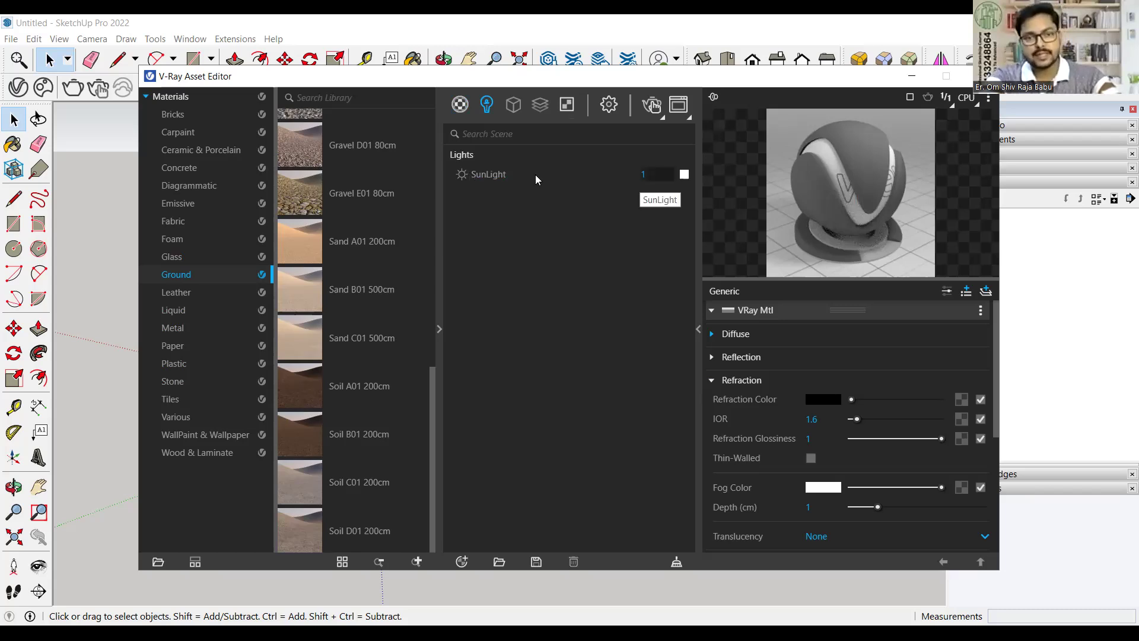
click(480, 179)
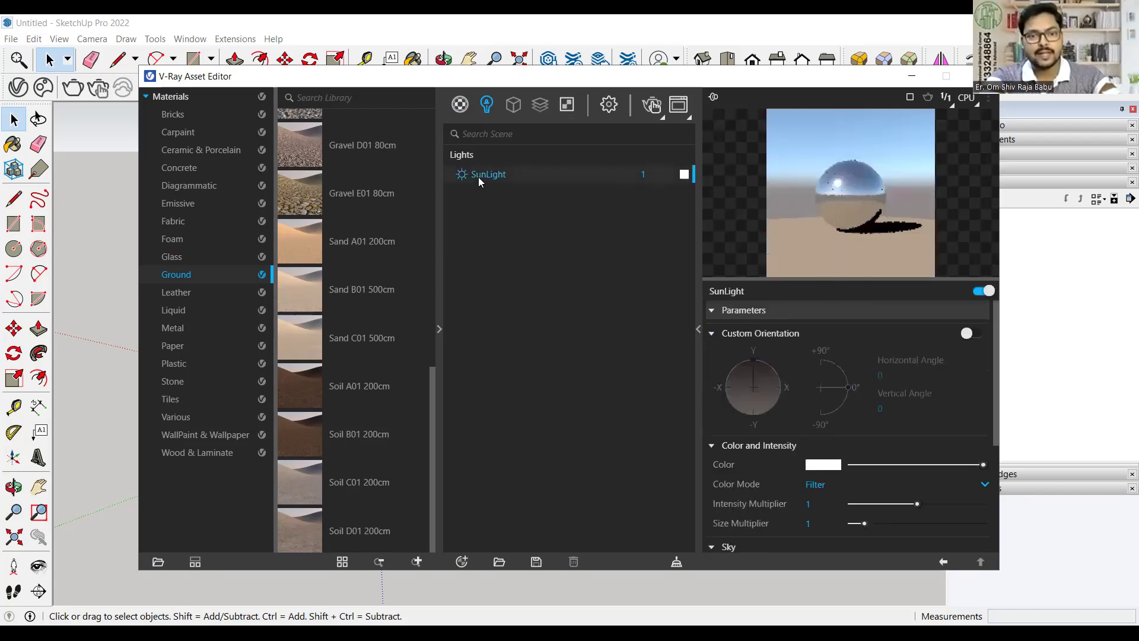
click(655, 178)
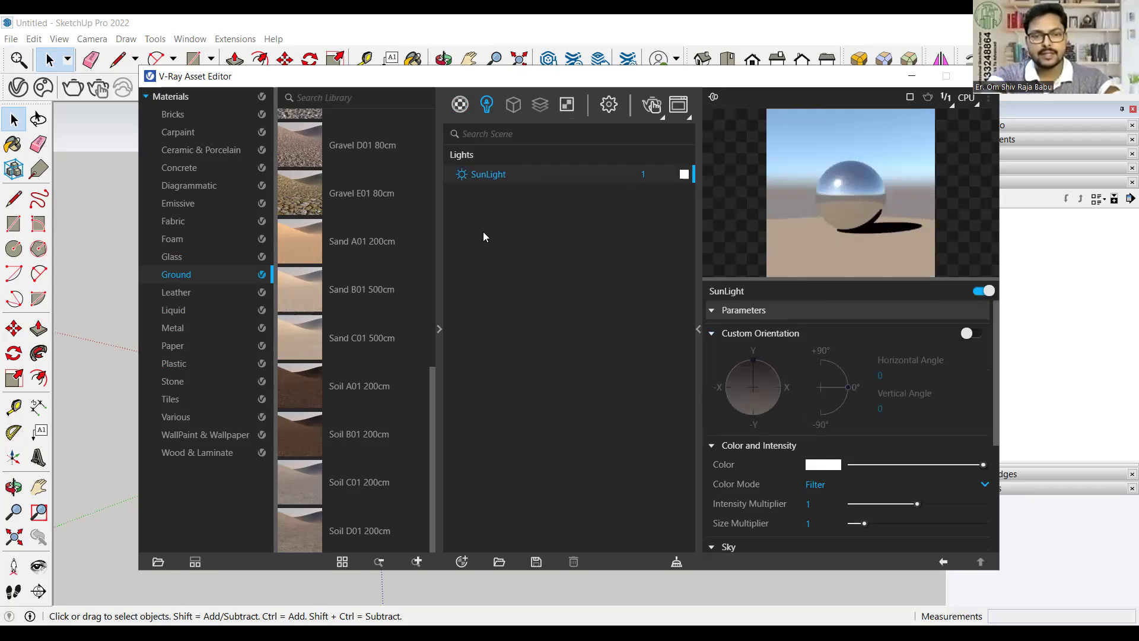
click(461, 174)
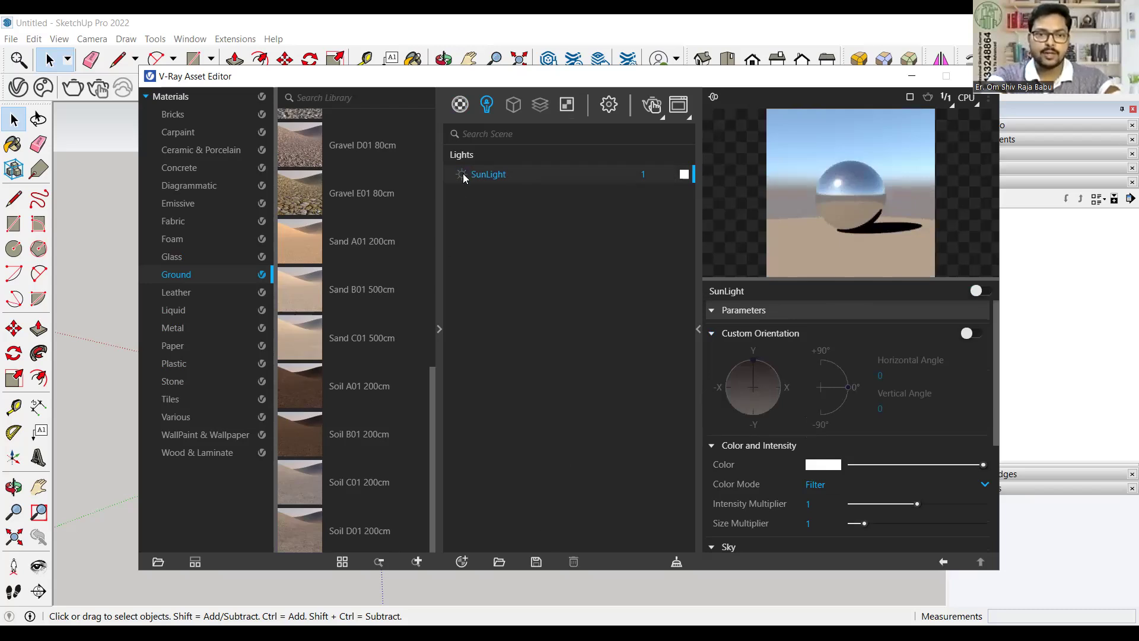
key(ctrl+z)
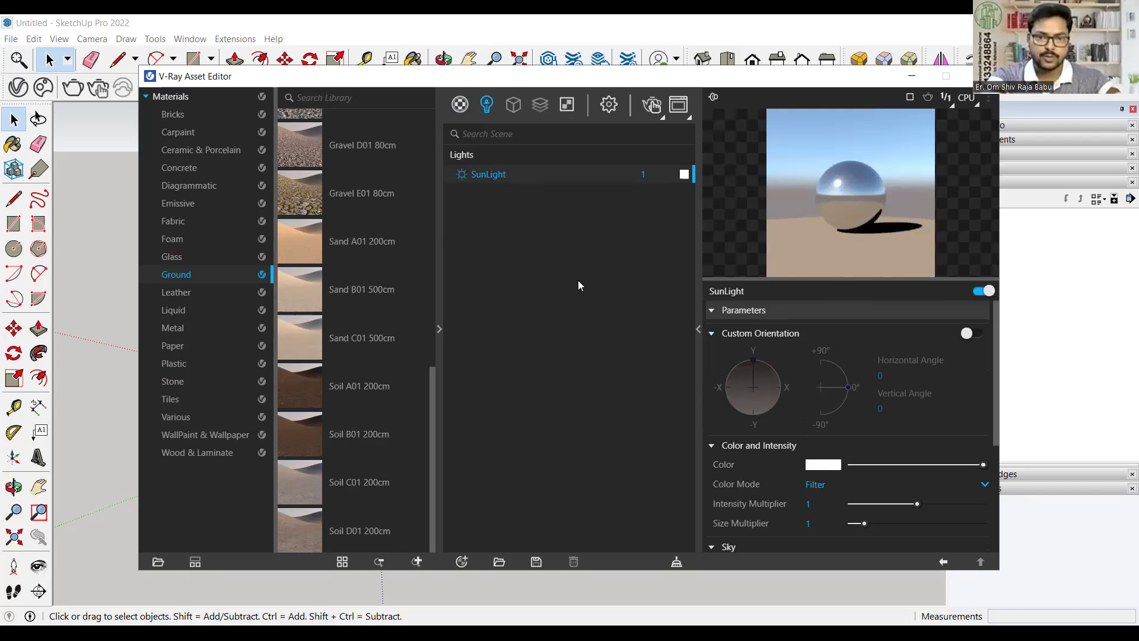
click(656, 175)
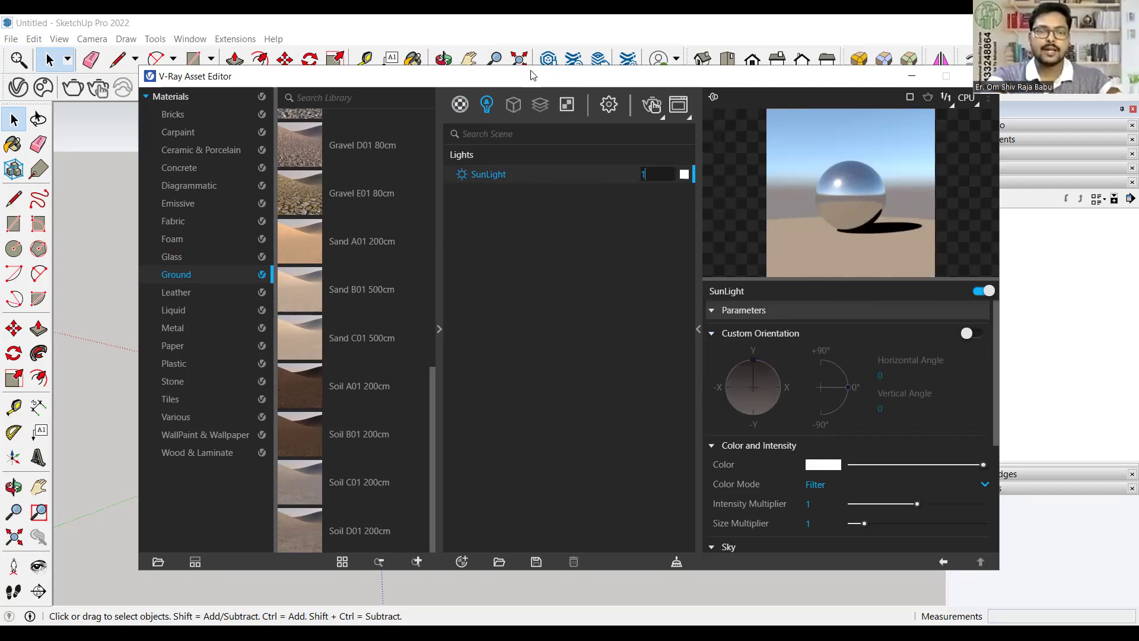
- Move the Asset Editor off the toolbars and look over the V-Ray light tools, such as Sphere Light
drag(410, 76, 378, 186)
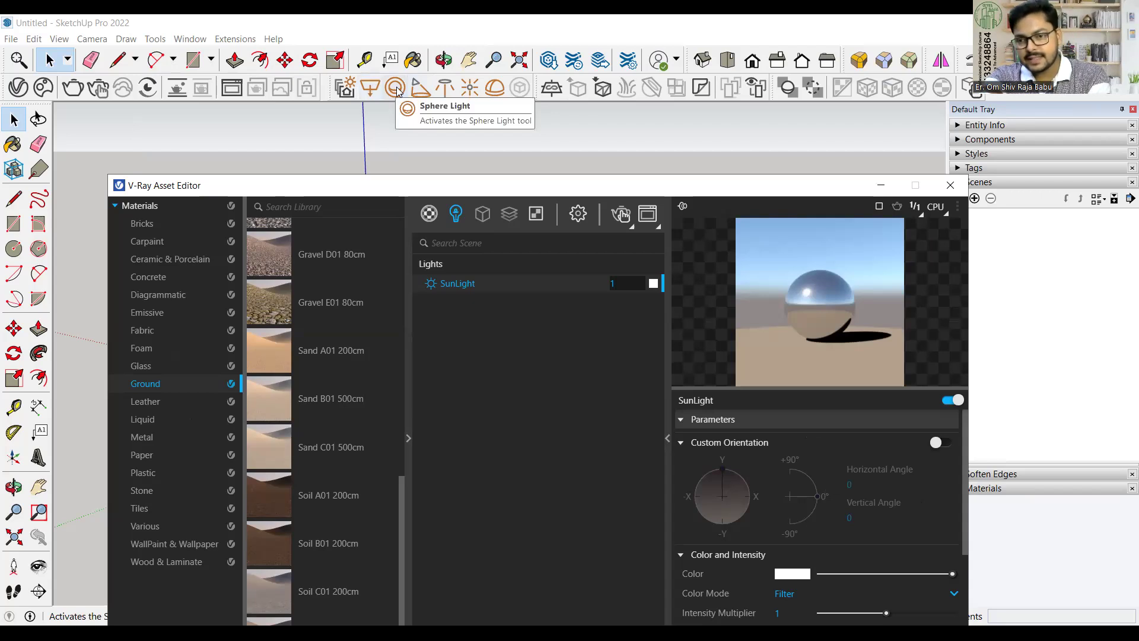
right_click(481, 224)
right_click(508, 219)
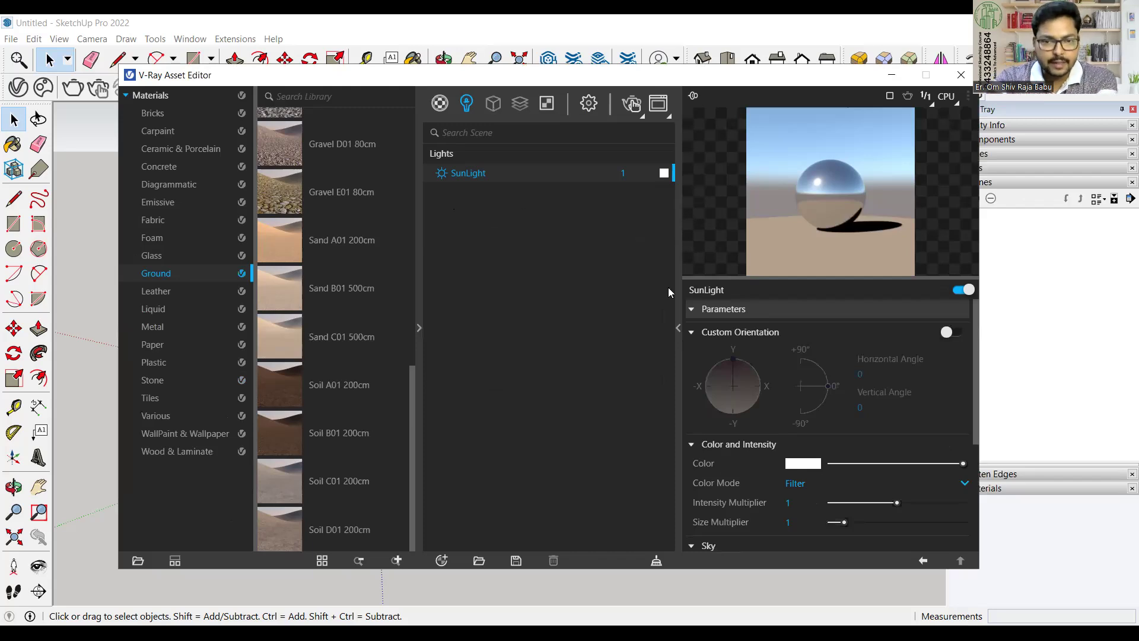
- Collapse the Asset Editor's library and properties sections and show the render settings
click(678, 330)
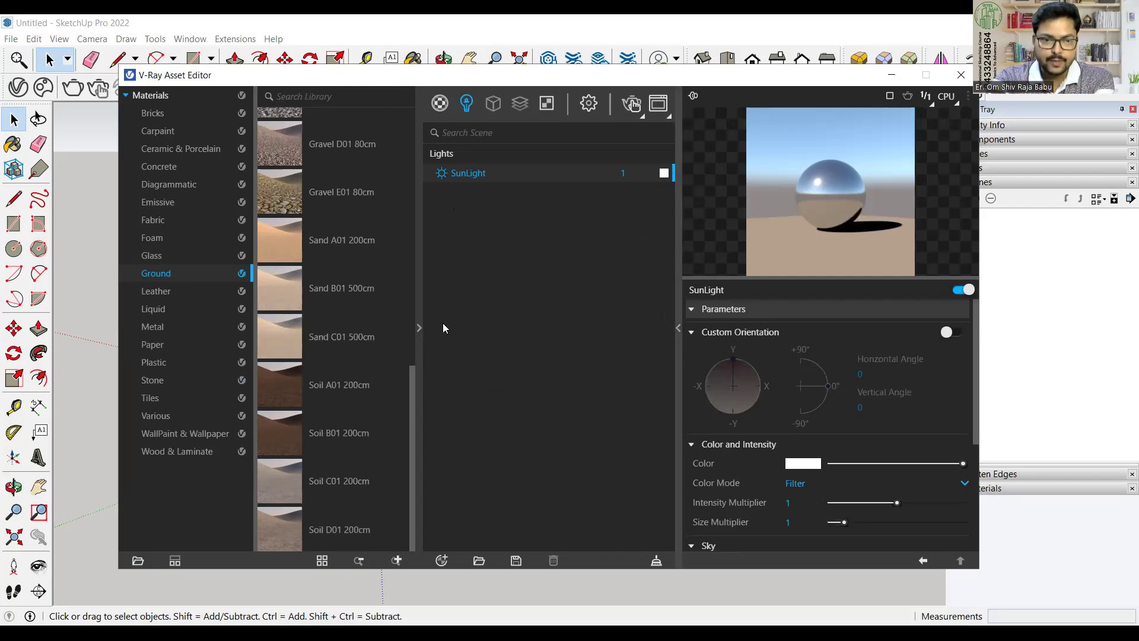
click(419, 327)
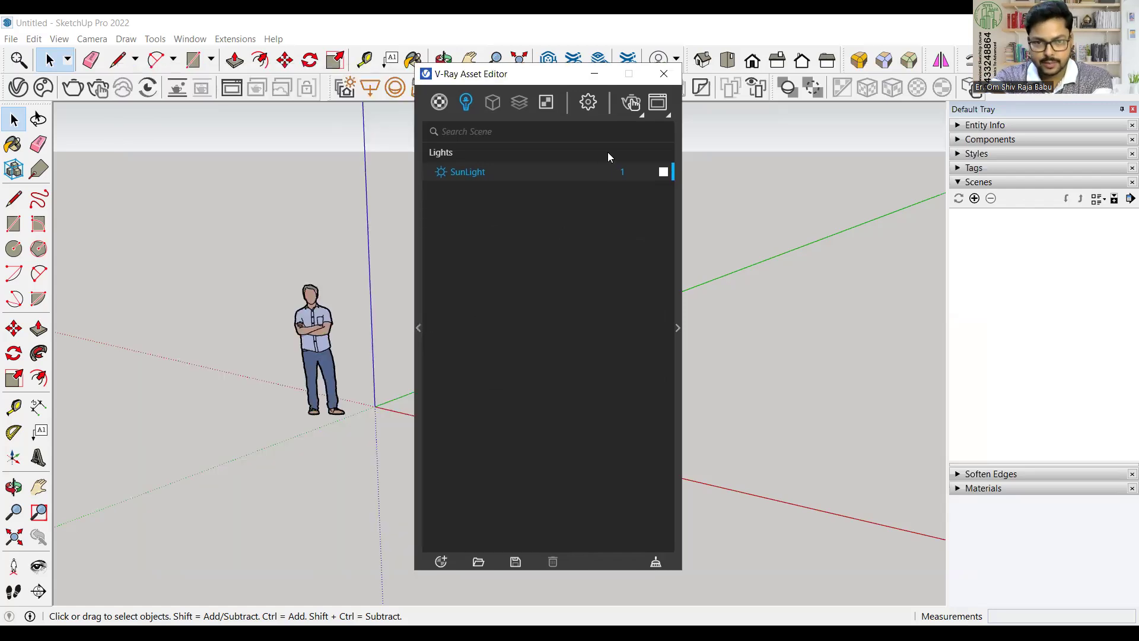
click(590, 106)
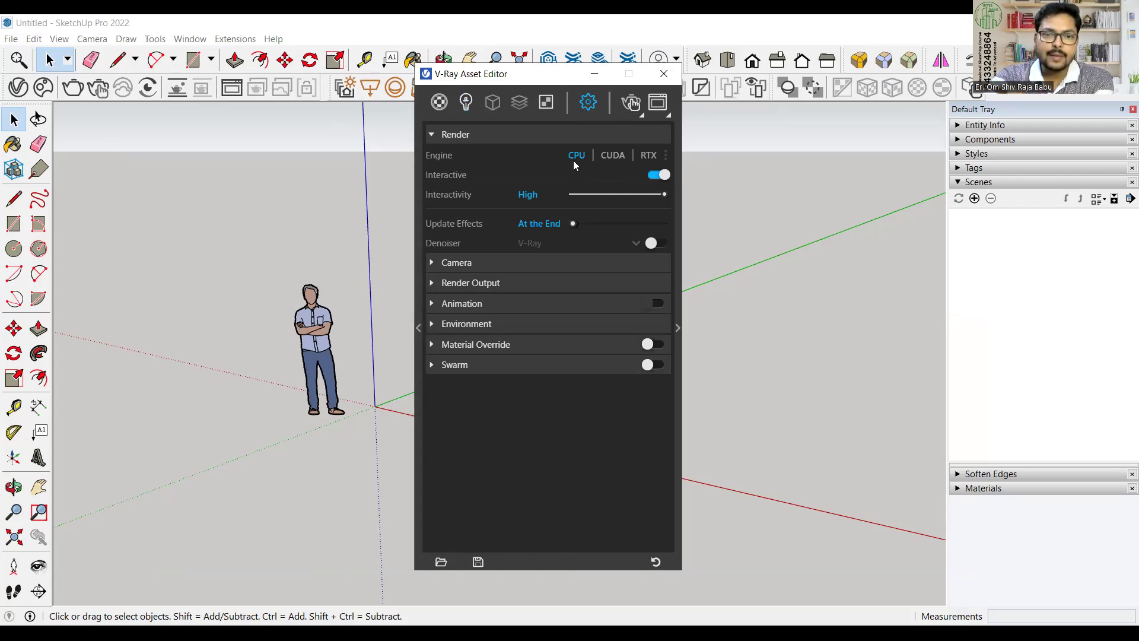
- Try the RTX render engine, check its device list and set the engine back to CPU
click(648, 154)
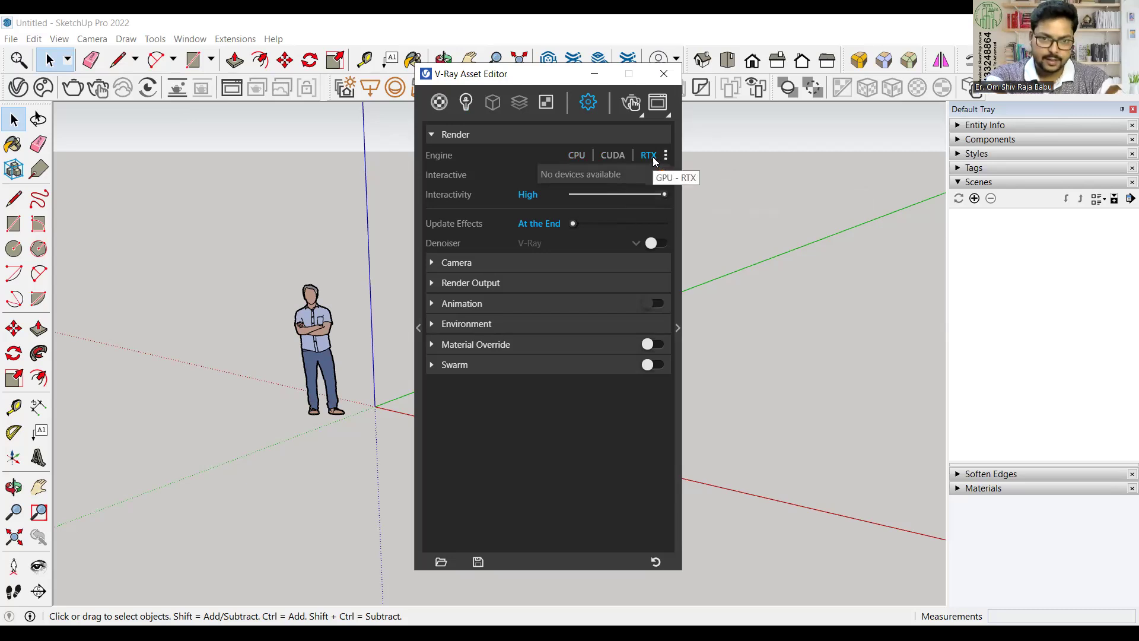
click(649, 155)
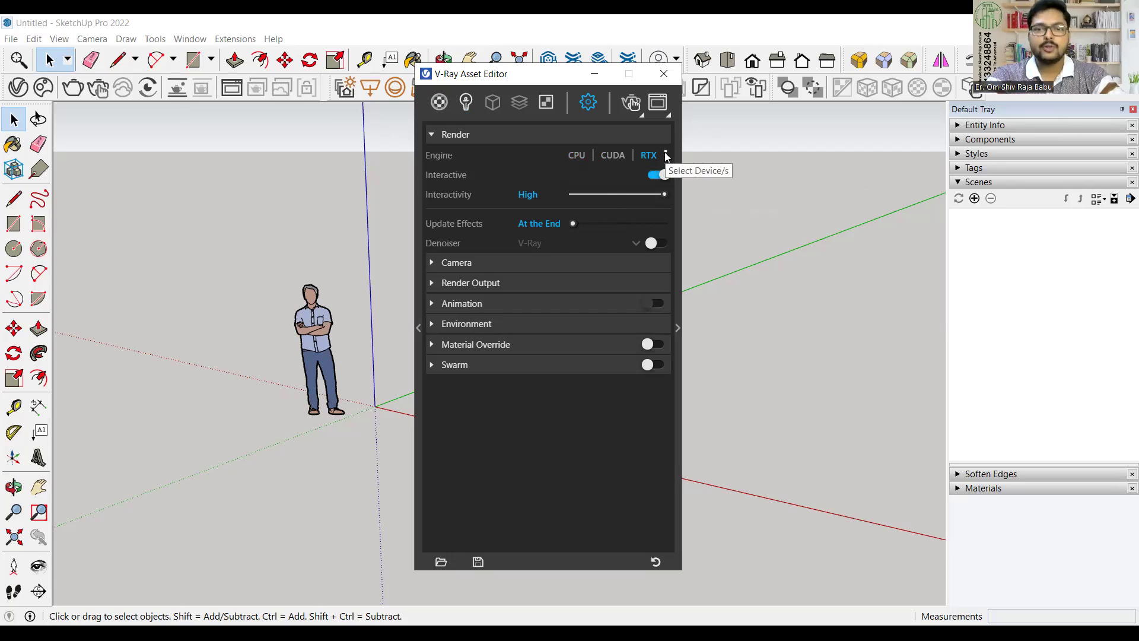
click(665, 156)
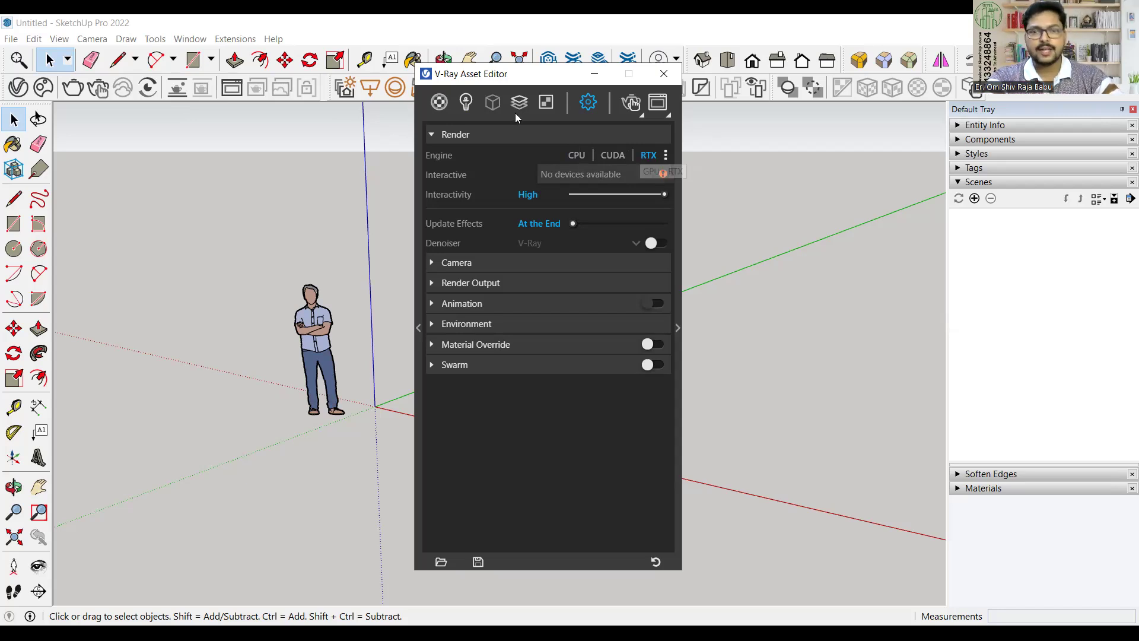
click(578, 156)
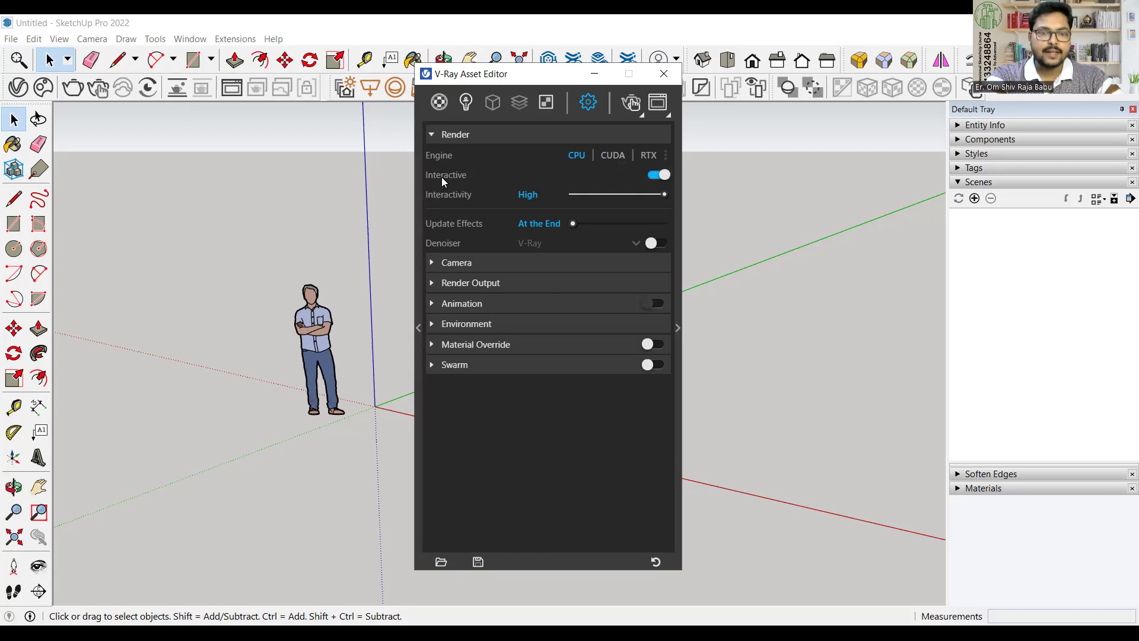
- Turn off interactive rendering in the render settings
mouse_move(442, 178)
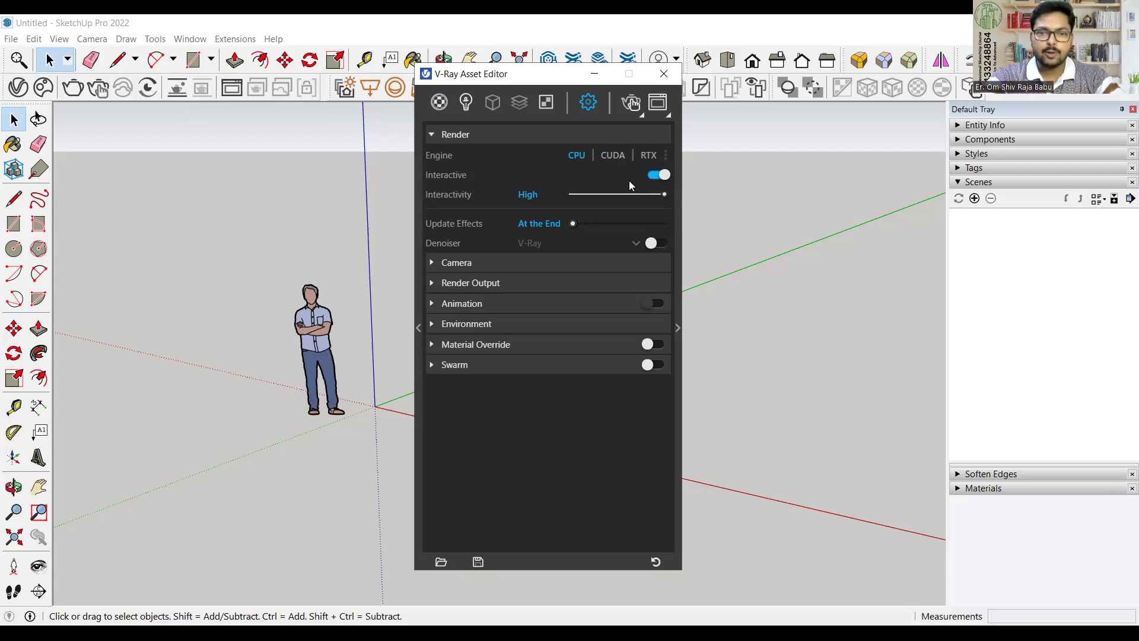
click(646, 175)
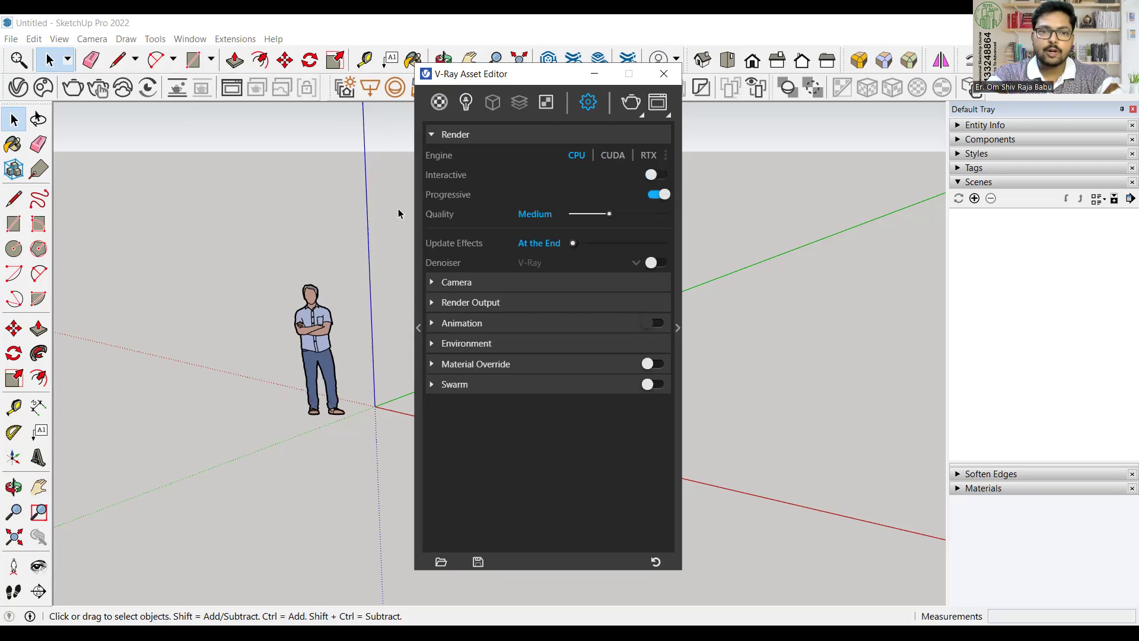
mouse_move(466, 196)
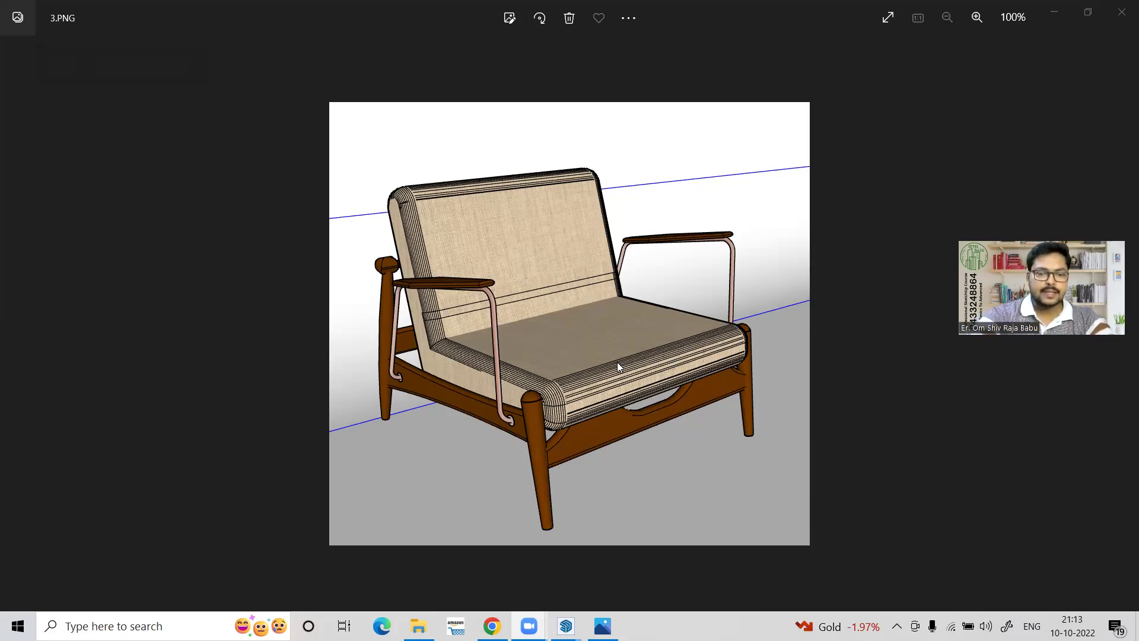
- Switch to File Explorer and view the chair image 1.png from the Documents subfolder 1
click(419, 626)
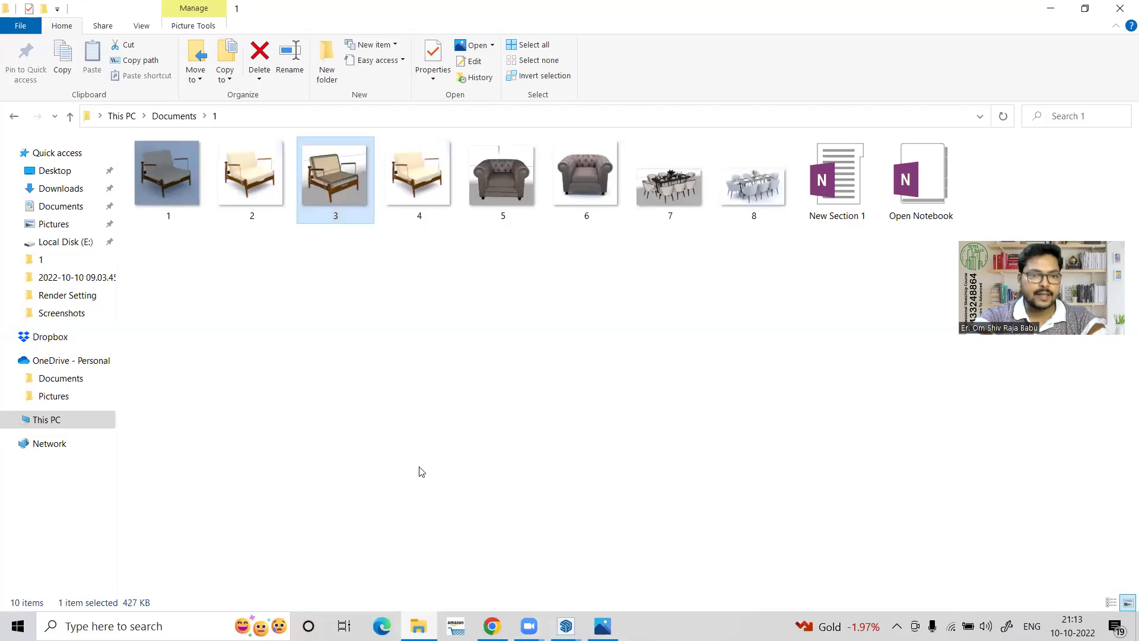
click(149, 187)
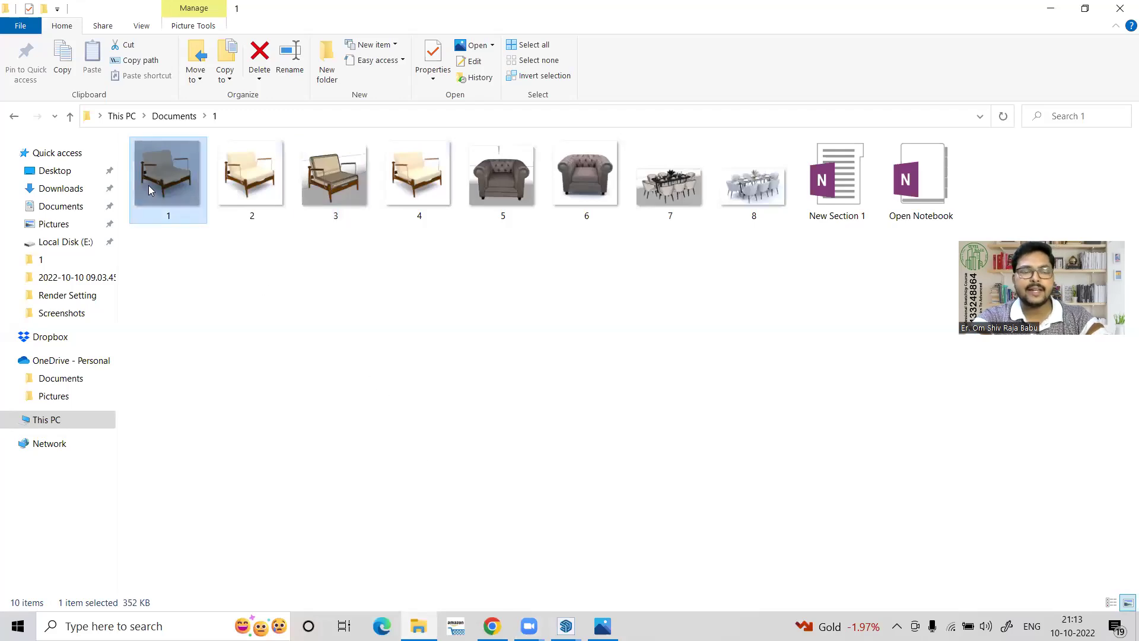
double_click(148, 186)
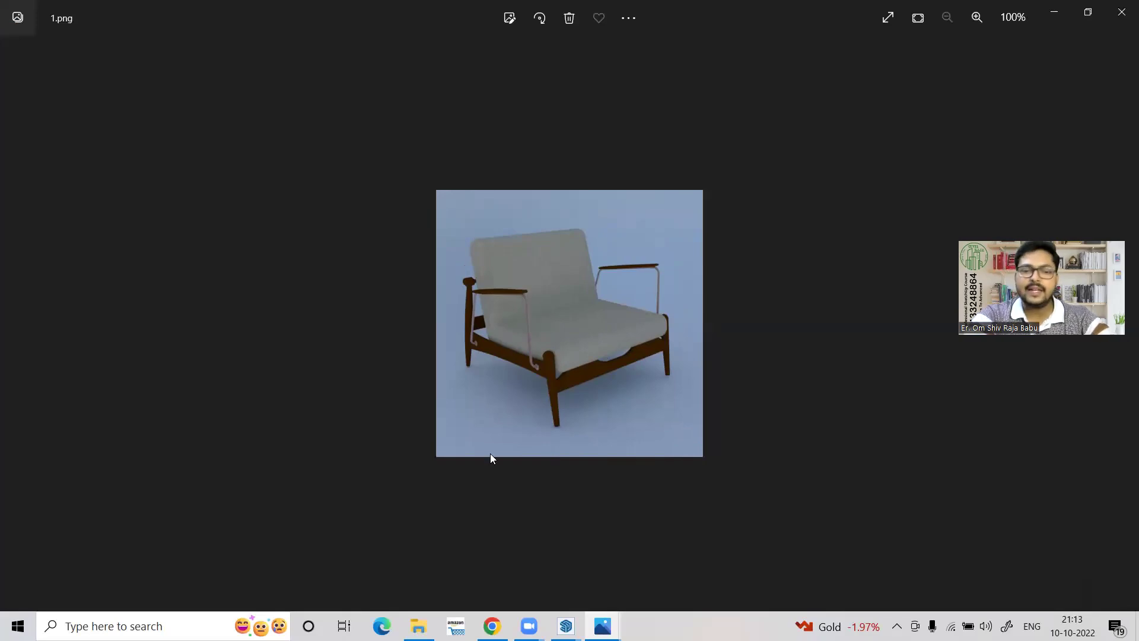
- View 2.png from the same folder and examine the chair's upholstery, frame and floor shadow up close
click(428, 621)
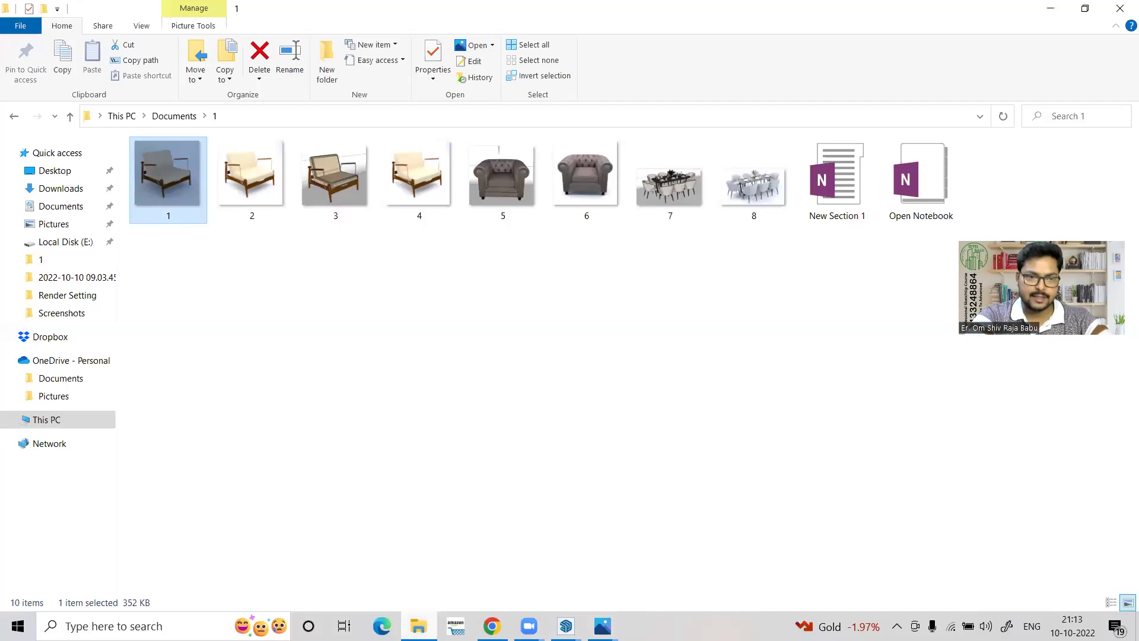
click(253, 191)
double_click(253, 191)
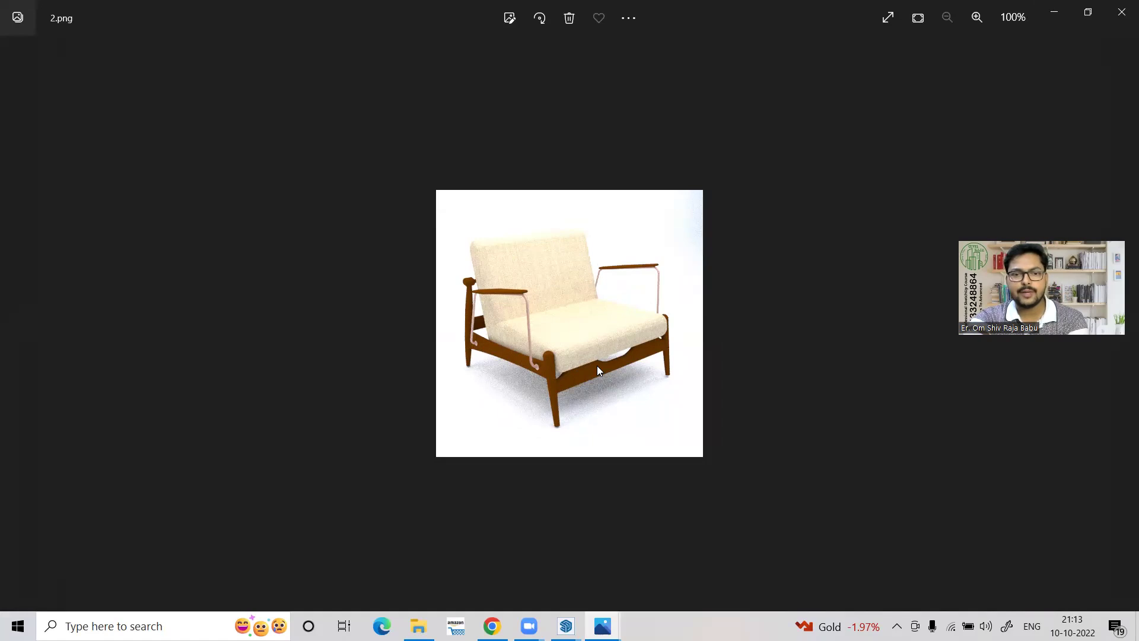
scroll(556, 306, up, 3)
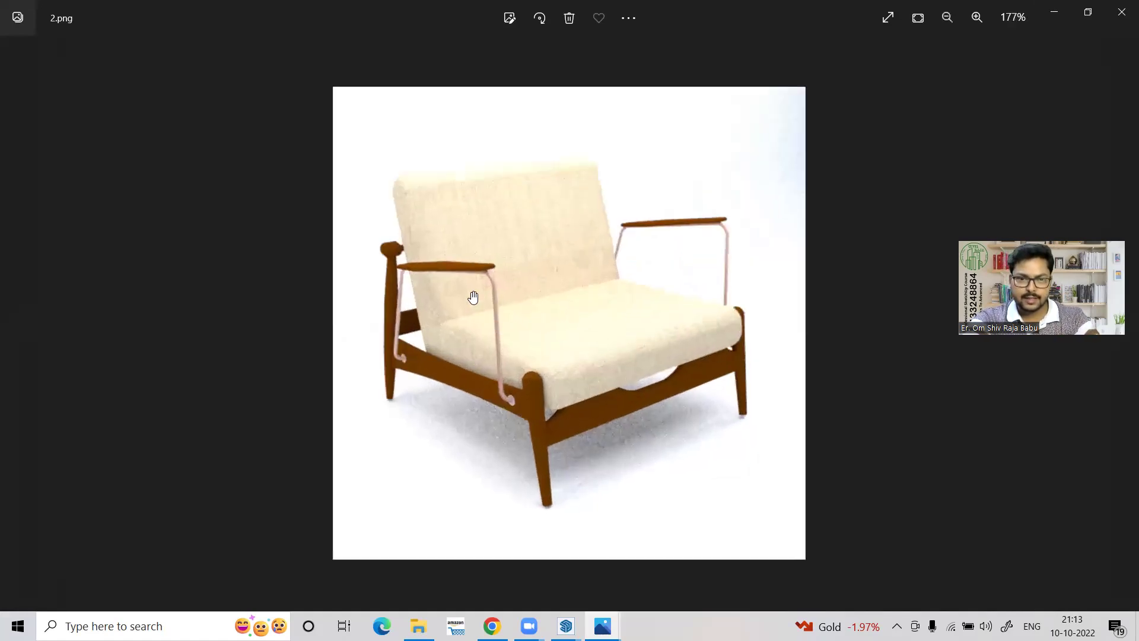
scroll(472, 297, up, 1)
scroll(385, 394, down, 1)
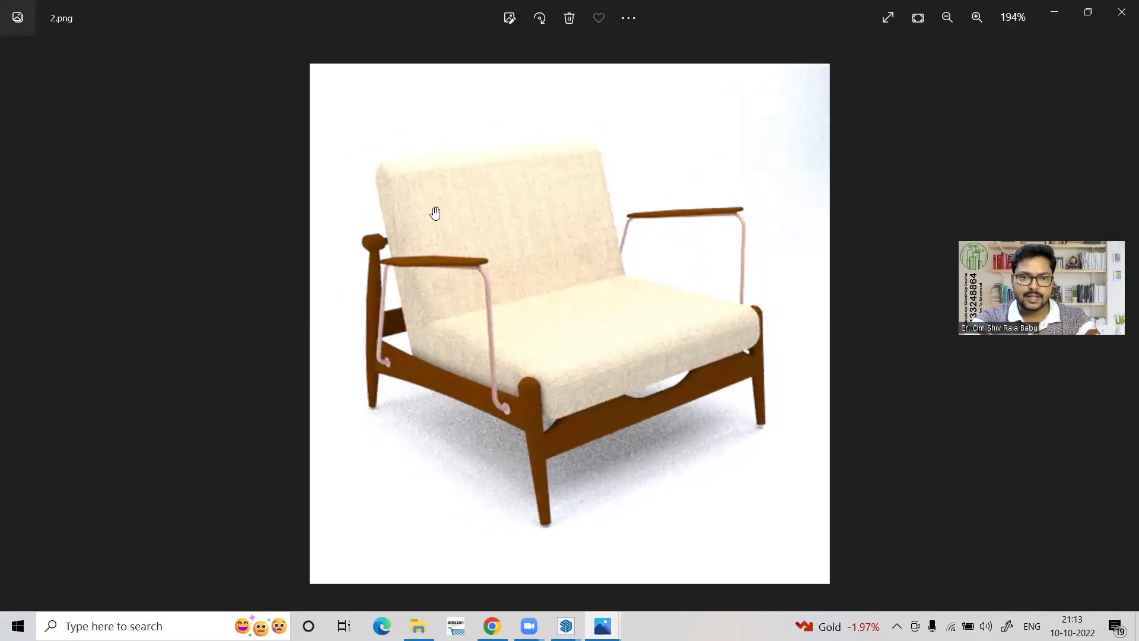
scroll(435, 213, up, 3)
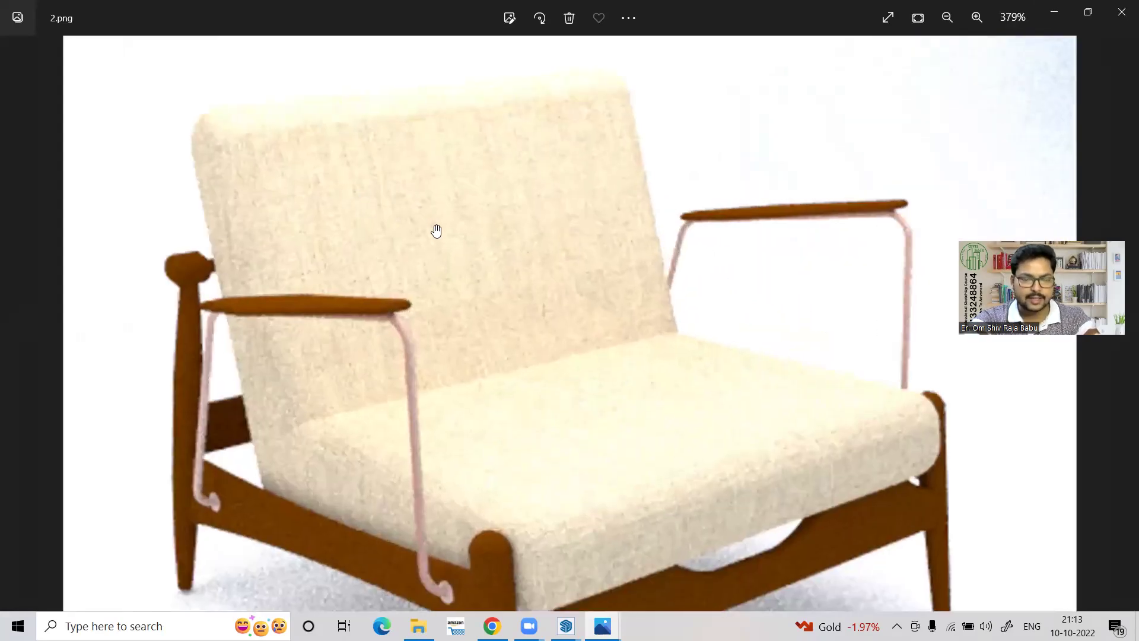
scroll(436, 231, down, 2)
scroll(445, 231, down, 1)
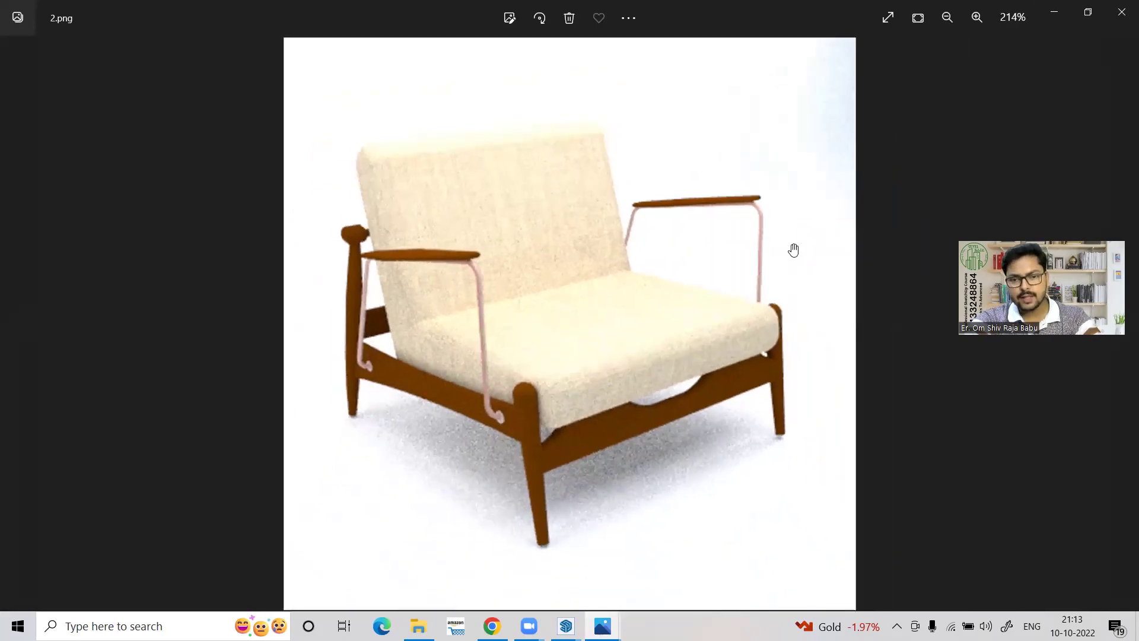
scroll(743, 274, down, 1)
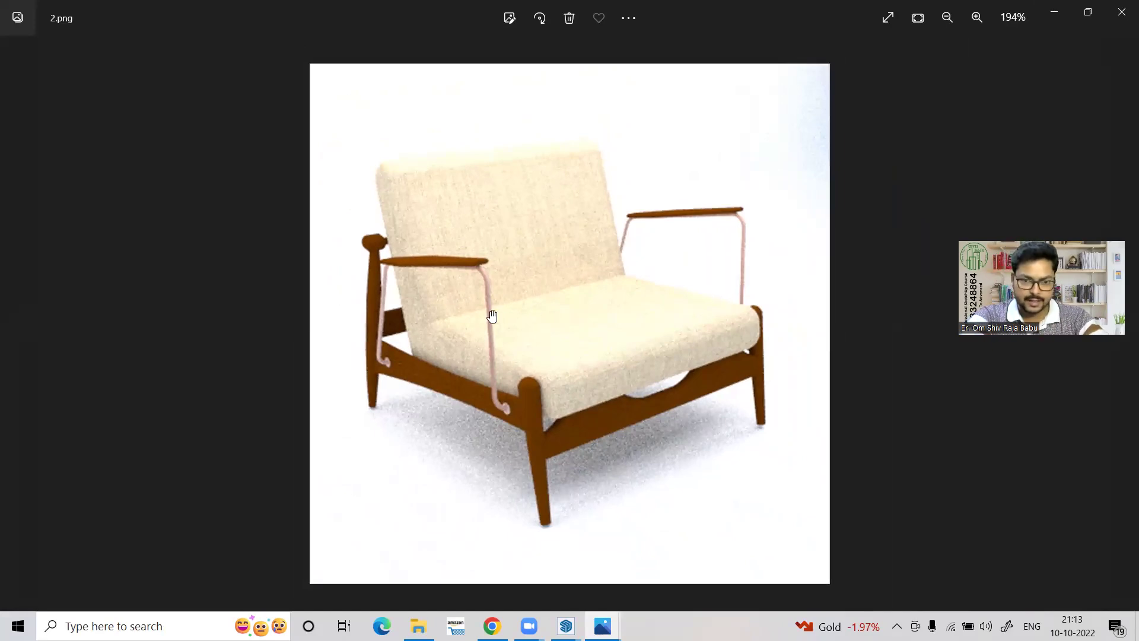
scroll(484, 339, down, 2)
scroll(484, 339, up, 1)
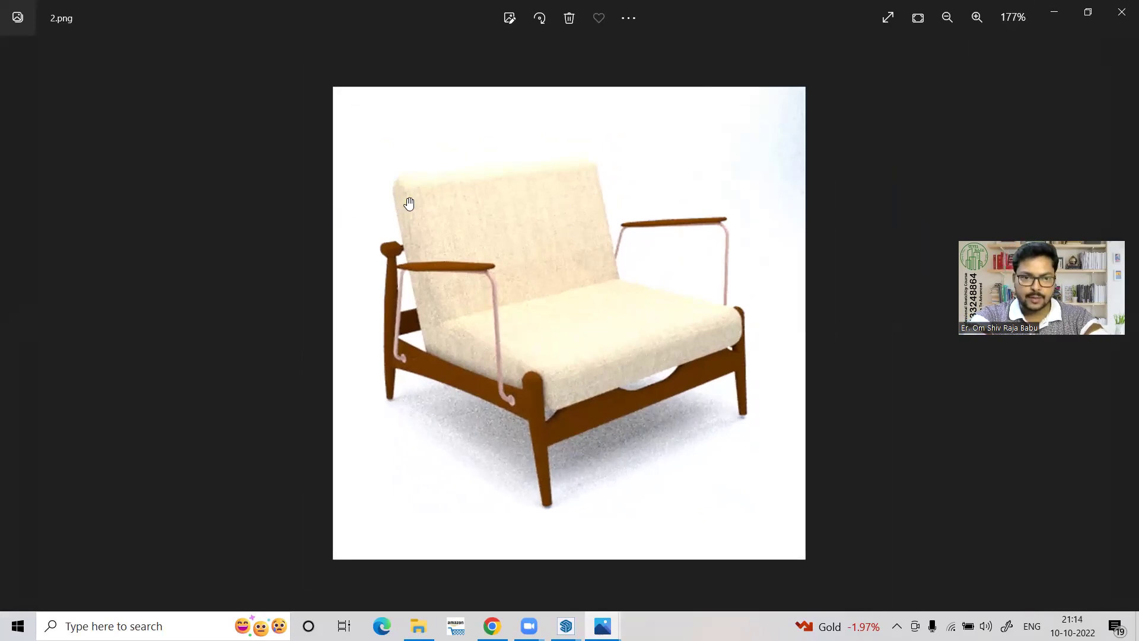
scroll(385, 246, up, 1)
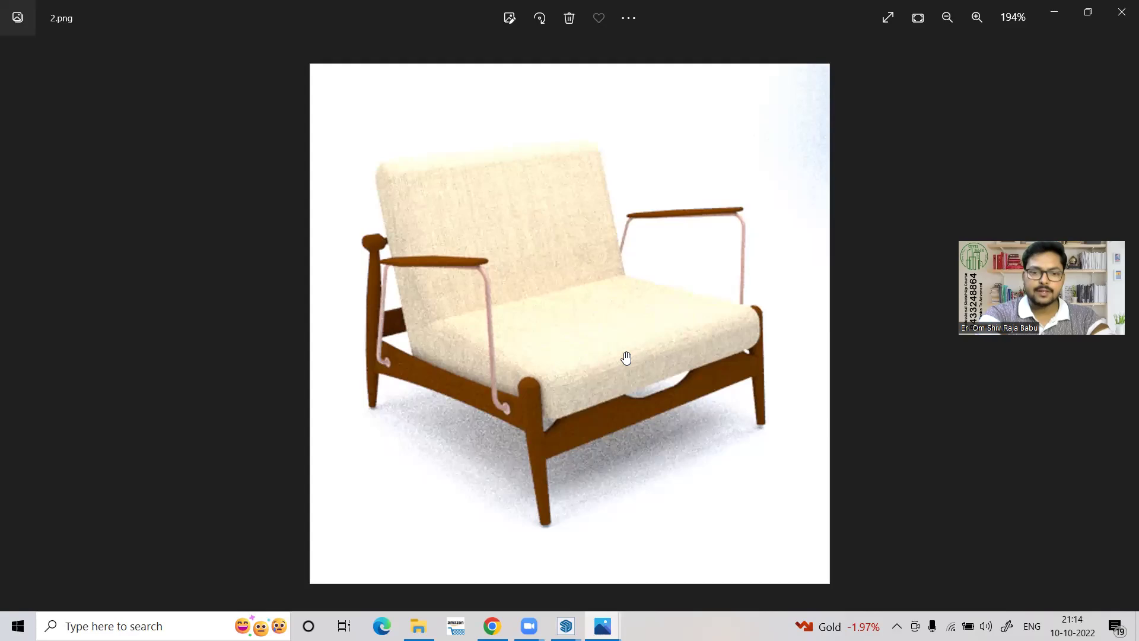
- Look at the chair image 3.PNG and return to 2.png to compare the two
click(602, 626)
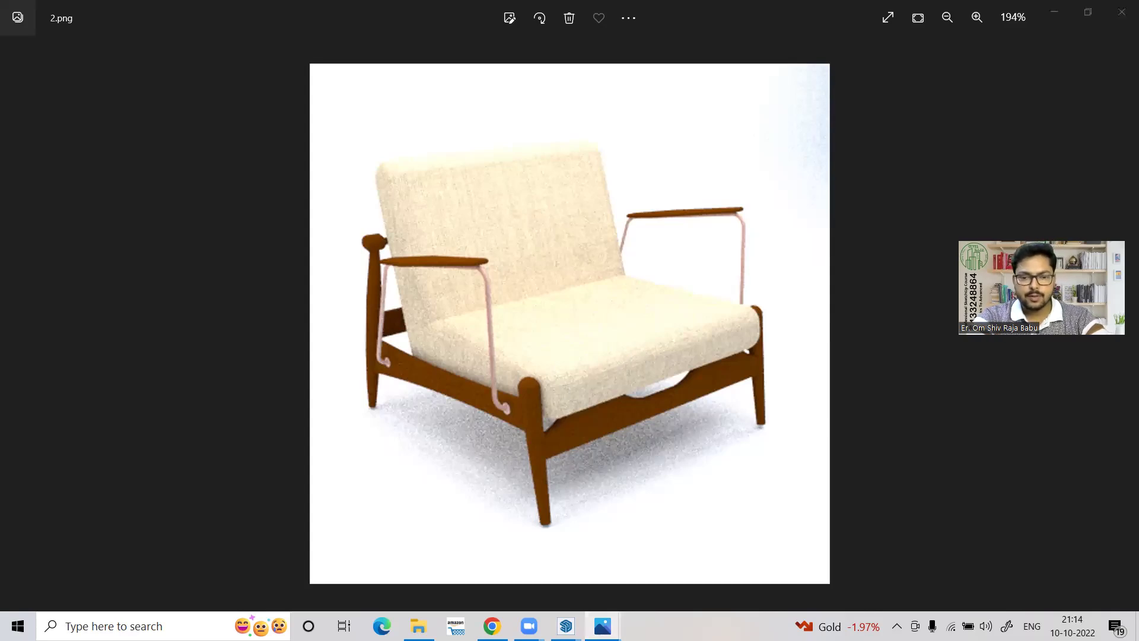
click(740, 550)
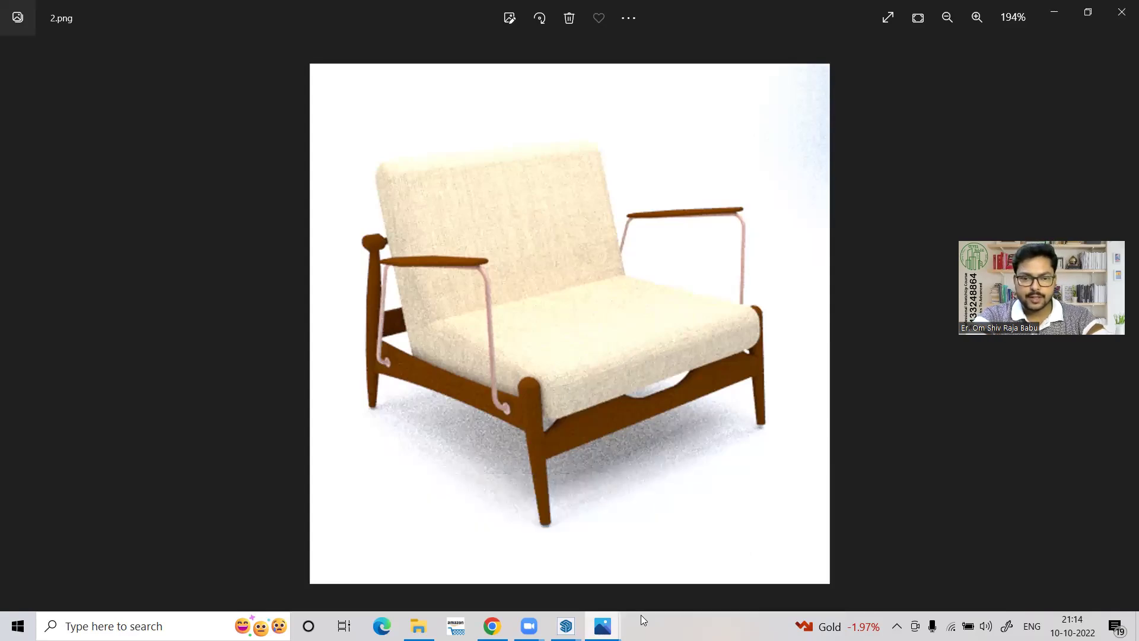
click(602, 626)
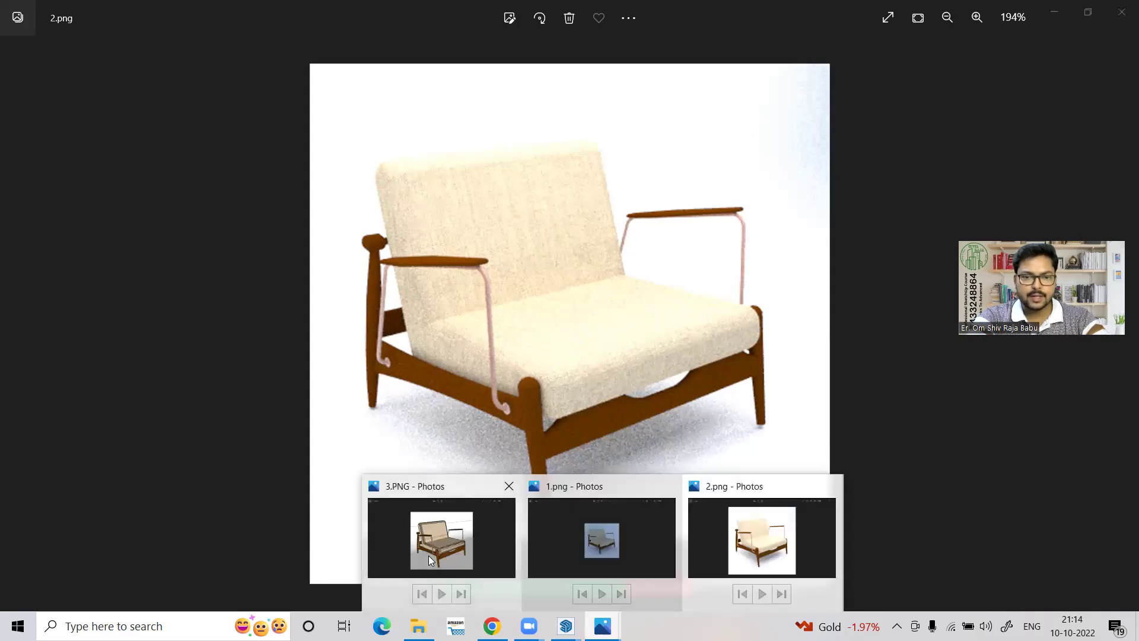
click(430, 561)
click(602, 627)
click(765, 556)
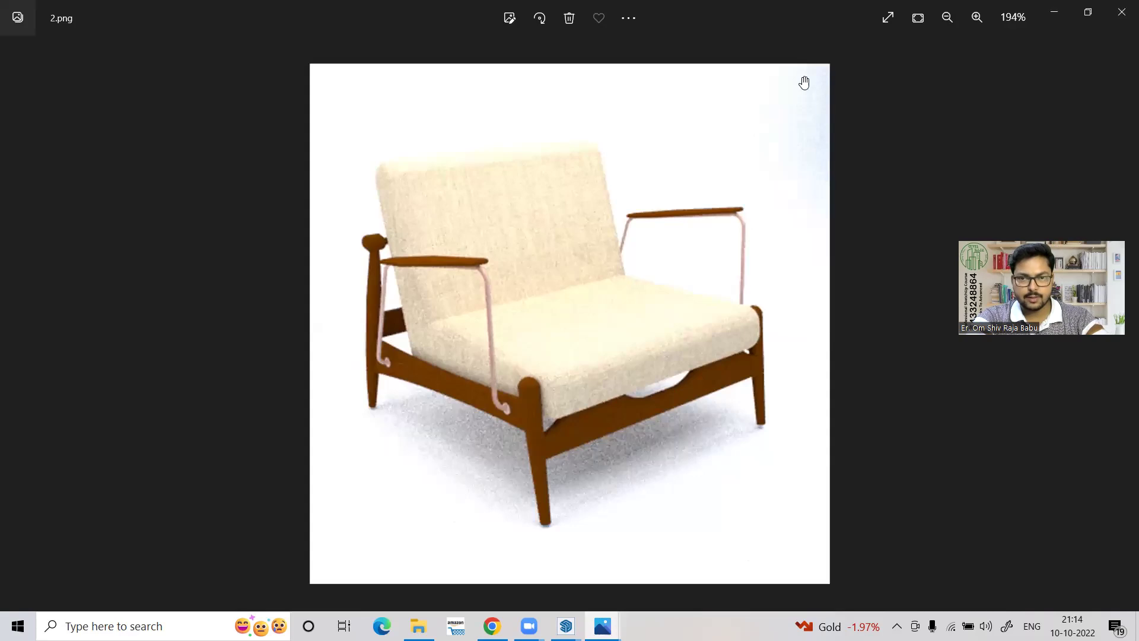
- Arrange 3.PNG and 2.png side by side to compare the SketchUp view with the rendered chair
double_click(809, 12)
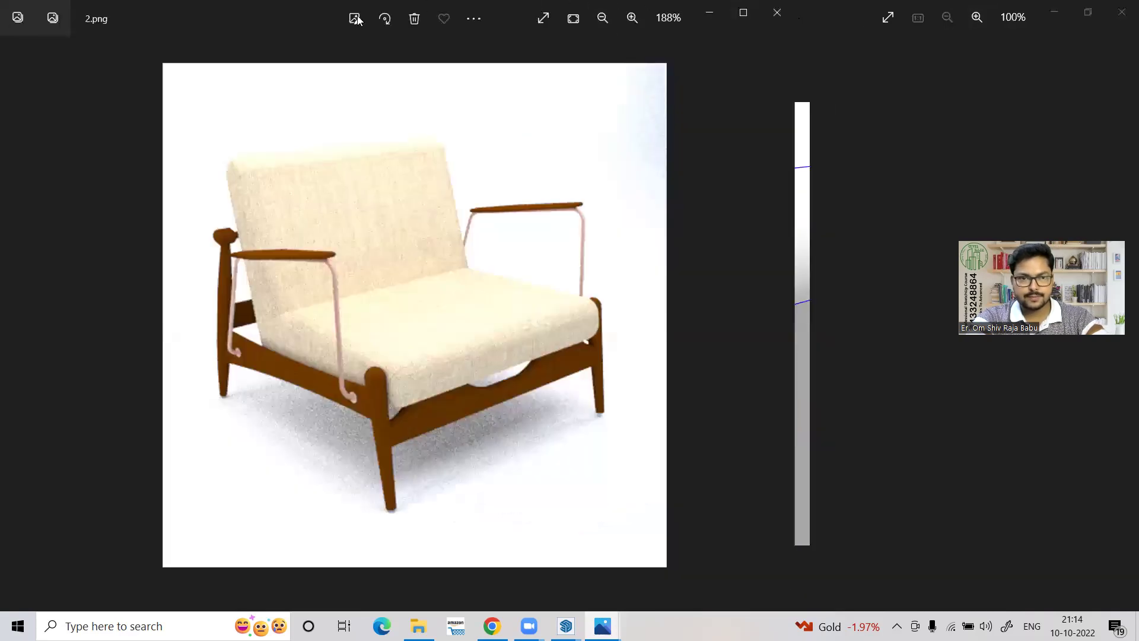
drag(204, 6, 1137, 321)
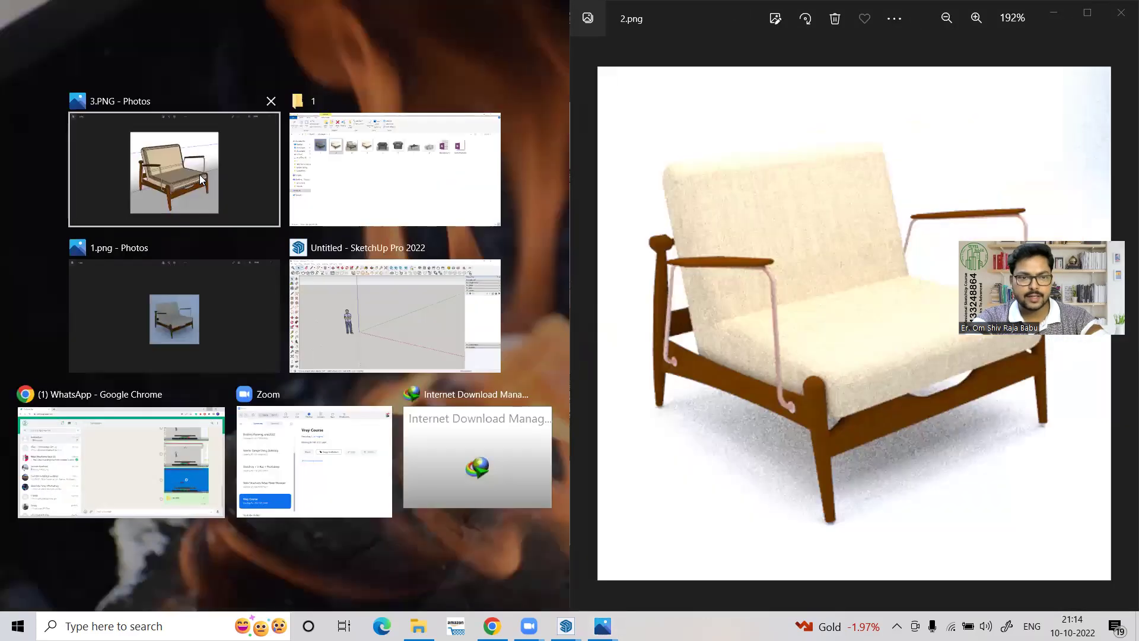
click(208, 178)
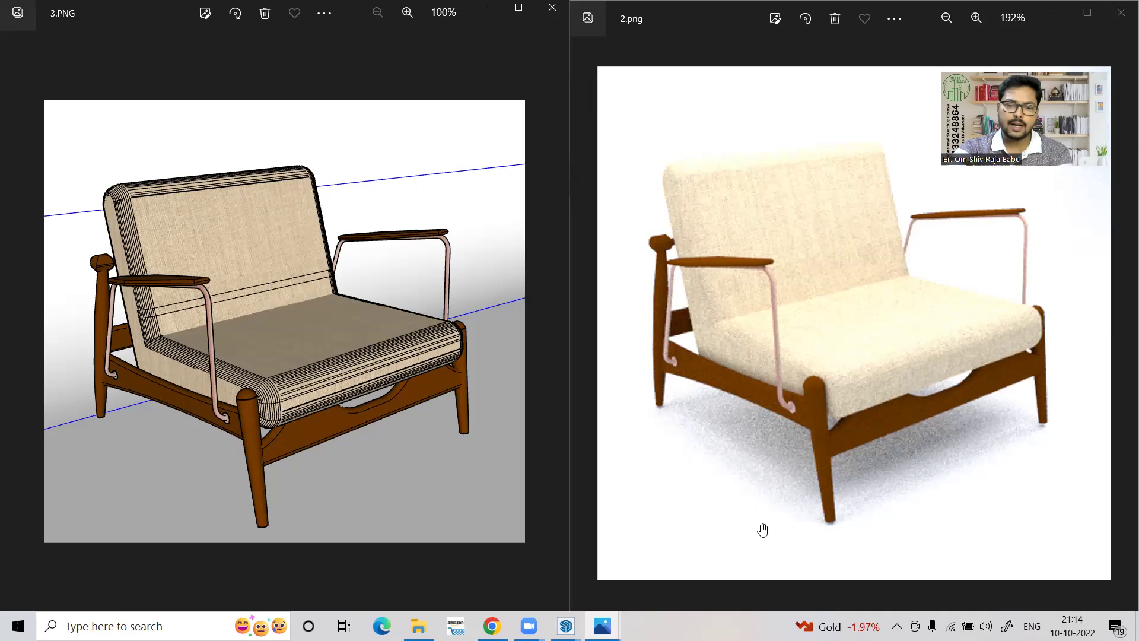
click(492, 626)
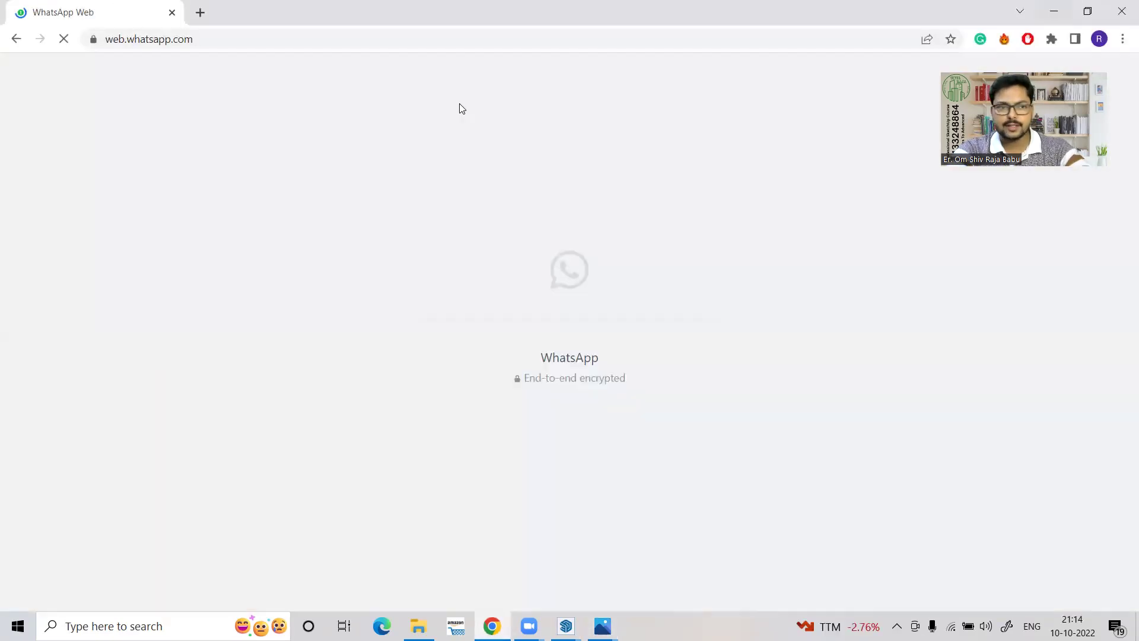
click(1054, 12)
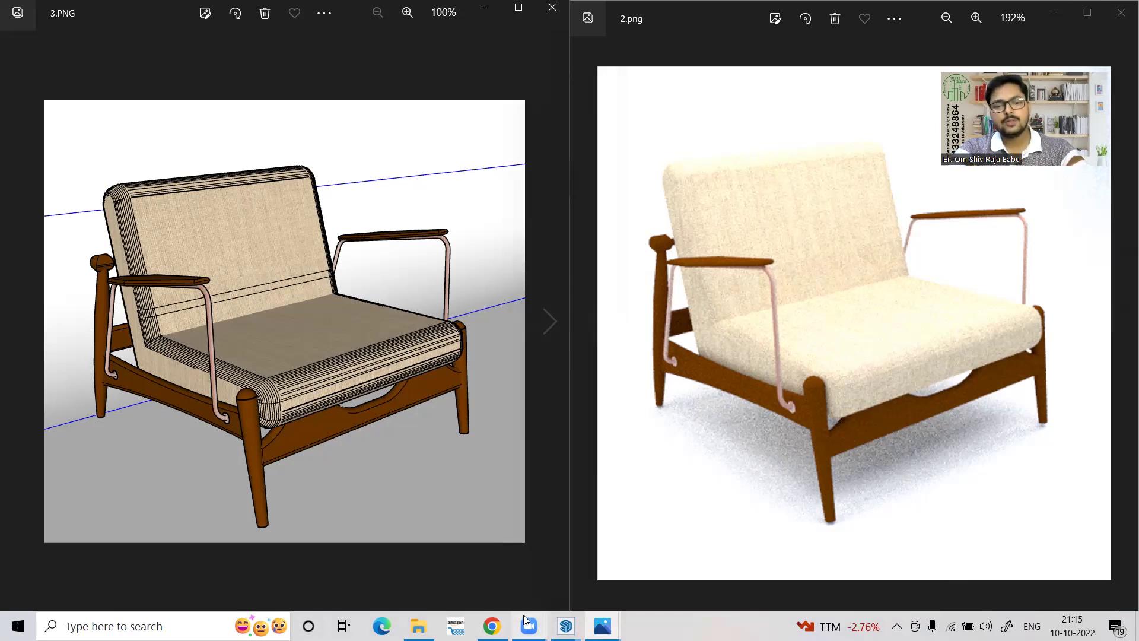
- Switch to File Explorer, view the chair image 4.png from the same folder and examine it up close
click(418, 626)
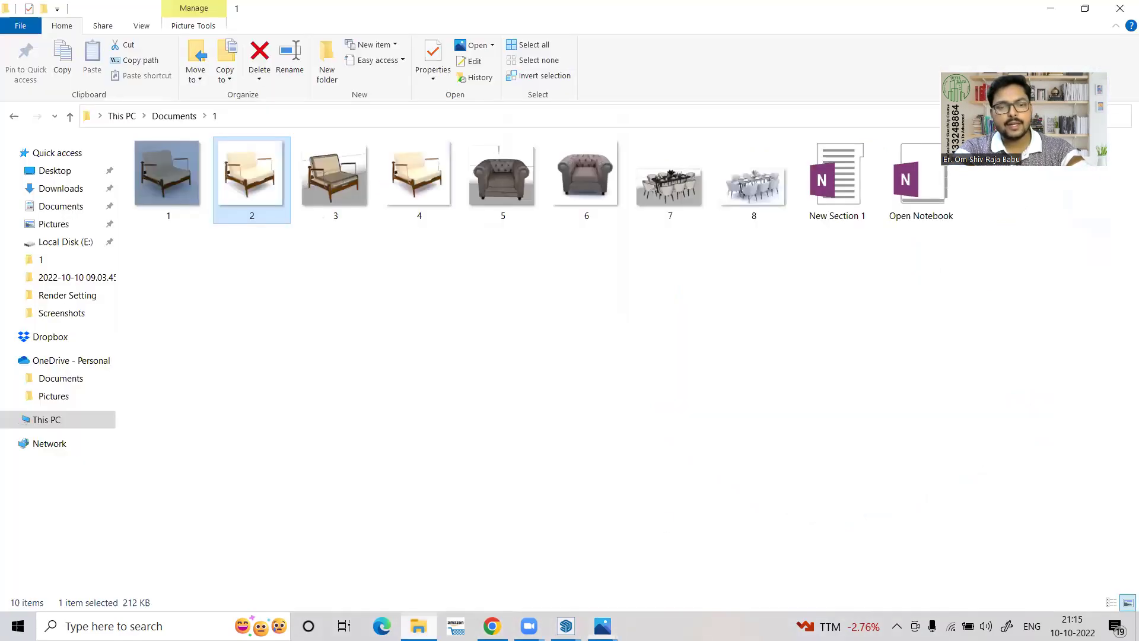
click(430, 202)
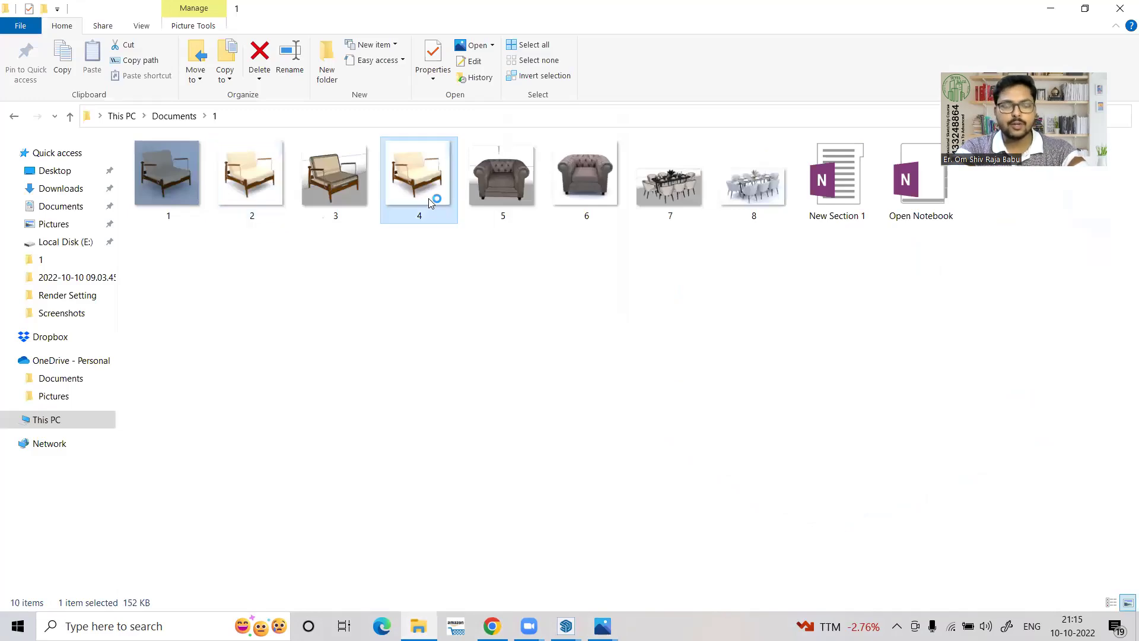
double_click(428, 198)
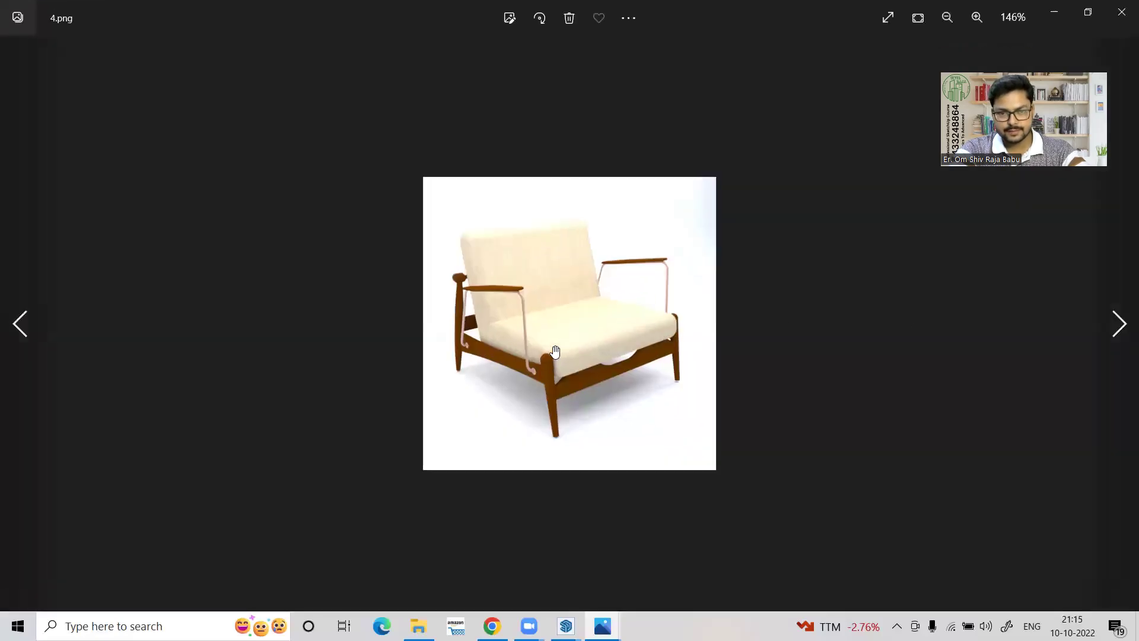
scroll(555, 352, up, 3)
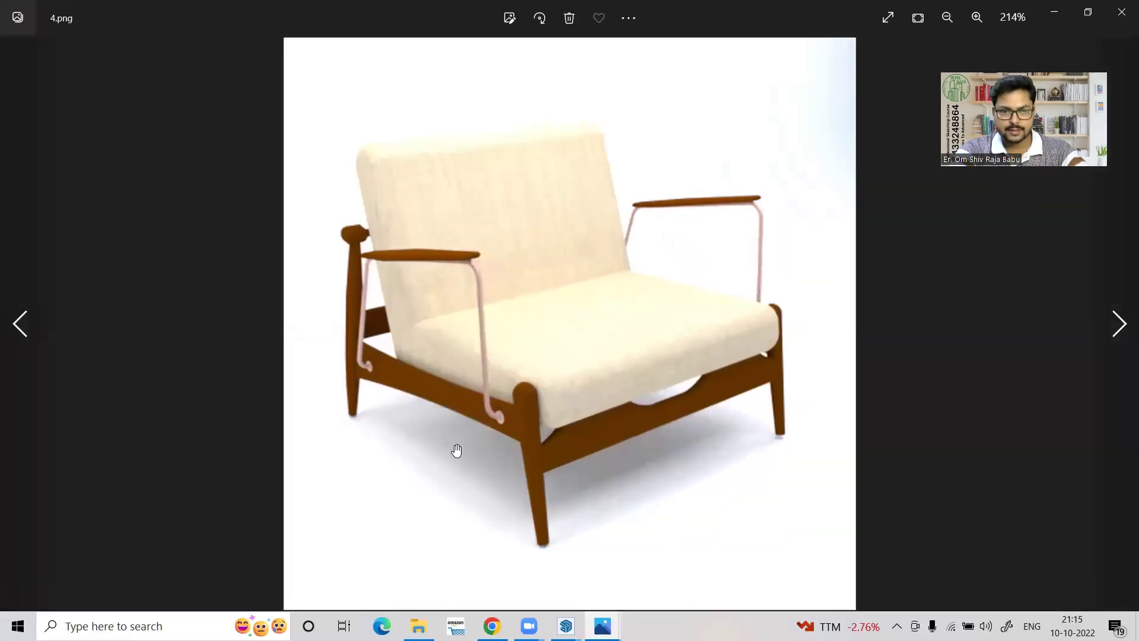
scroll(496, 370, up, 1)
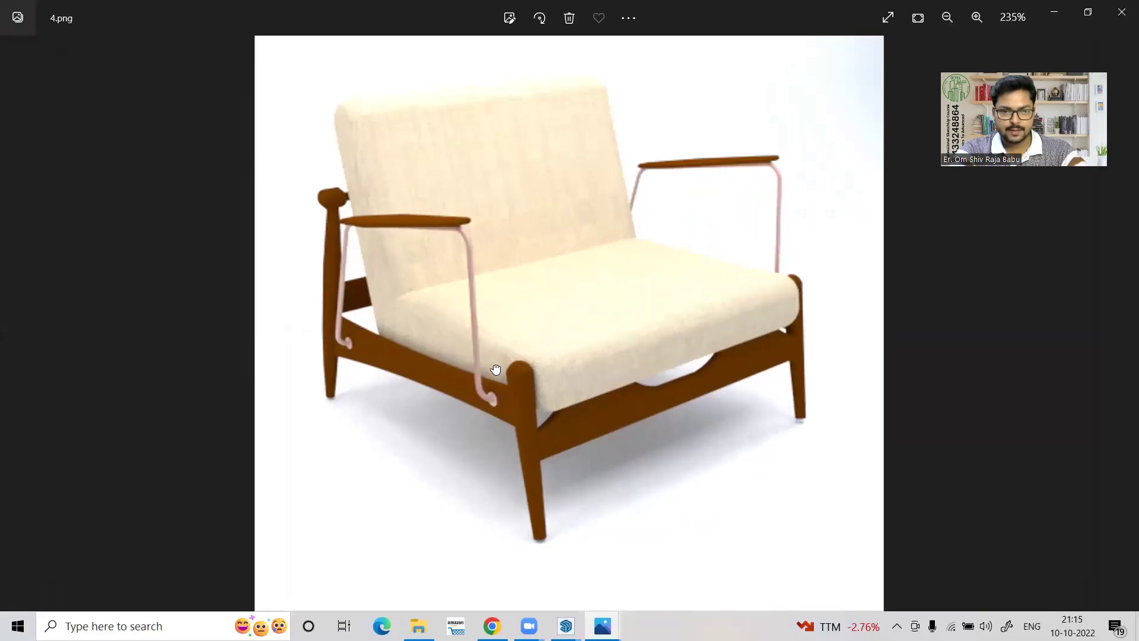
scroll(496, 361, down, 1)
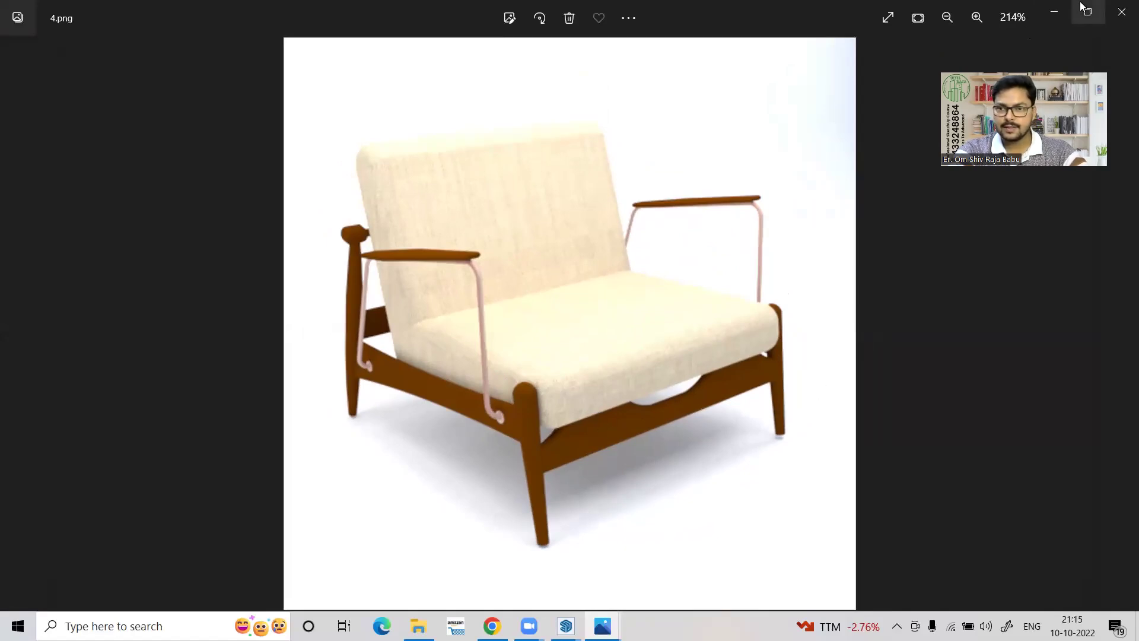
- Arrange 4.png and 2.png side by side to compare the noise in the two renders
double_click(767, 10)
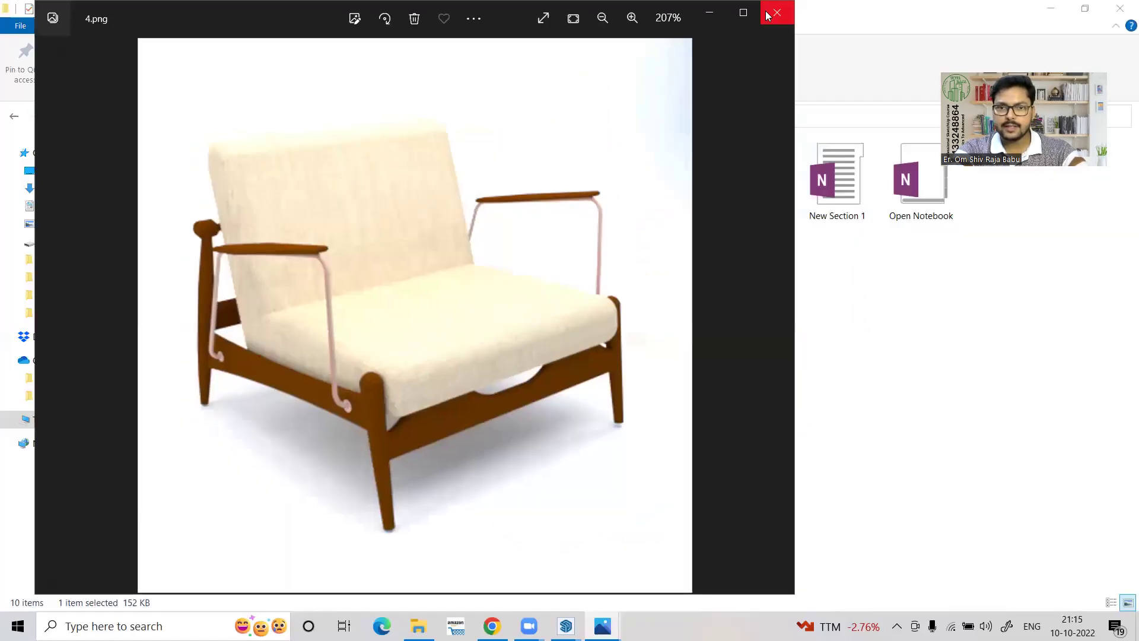
drag(512, 6, 5, 9)
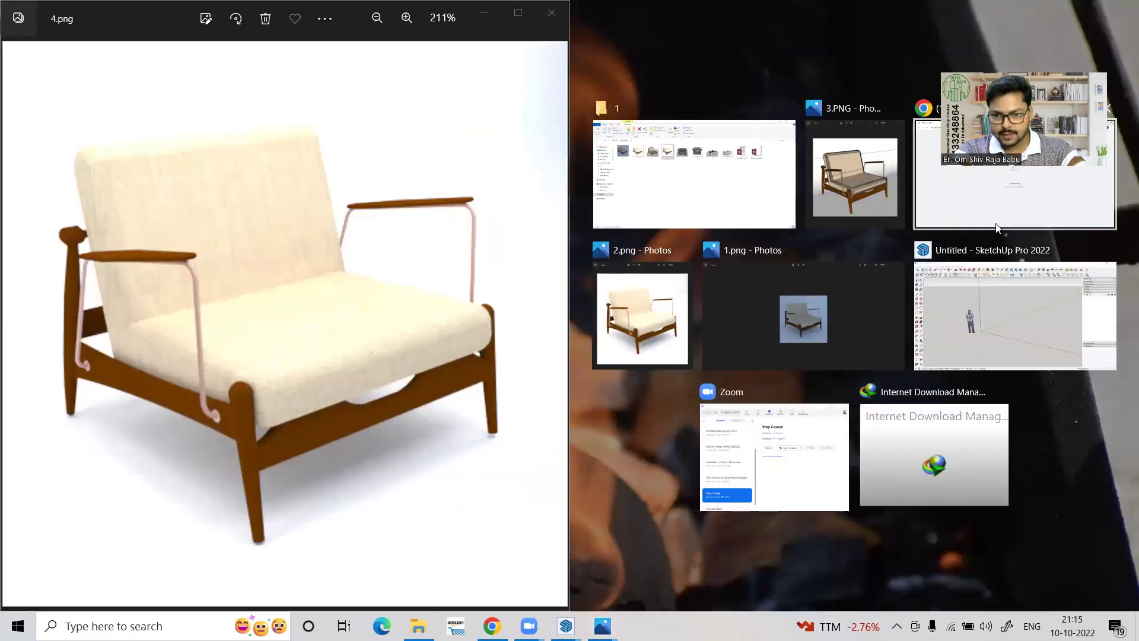
click(636, 323)
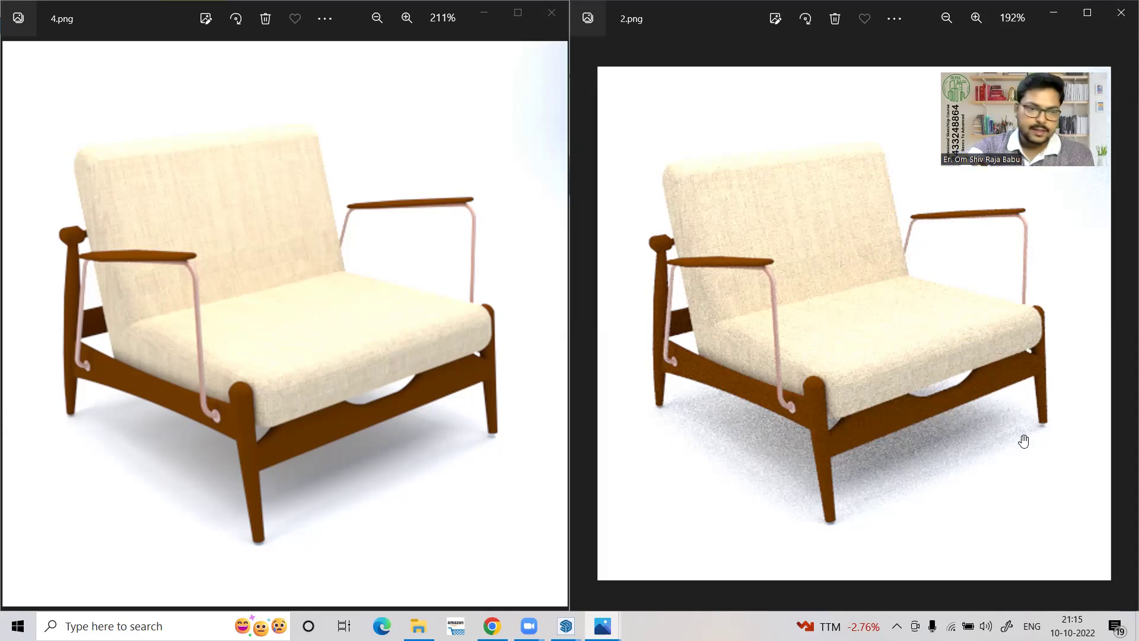
- Close all the open chair images, including 1.png, and return to the image folder
click(1121, 13)
click(552, 12)
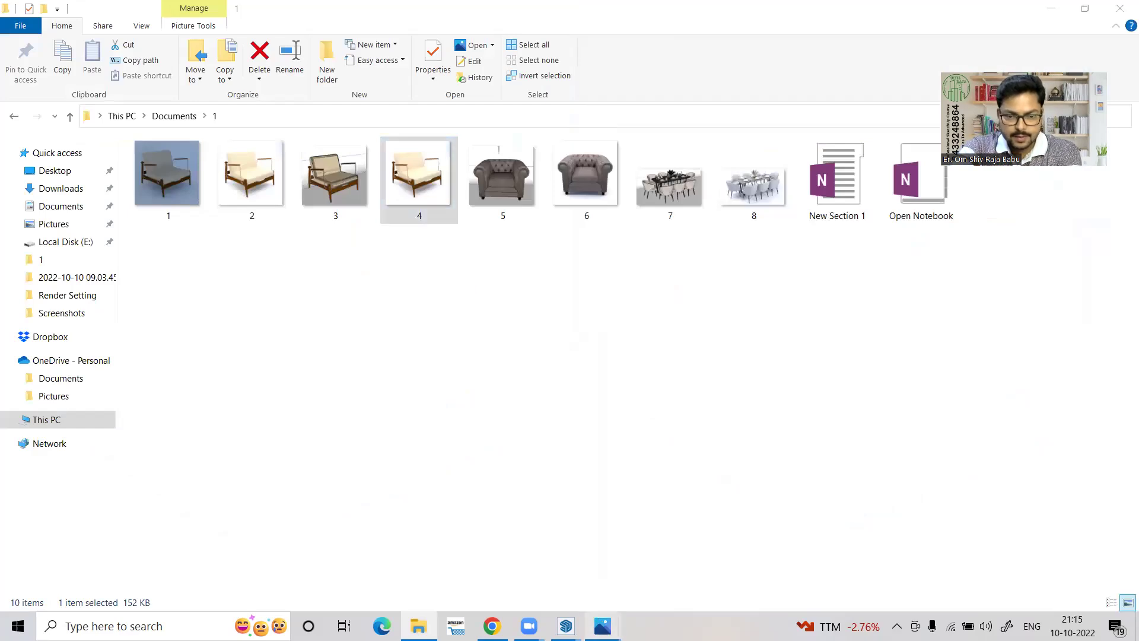
mouse_move(602, 627)
click(555, 486)
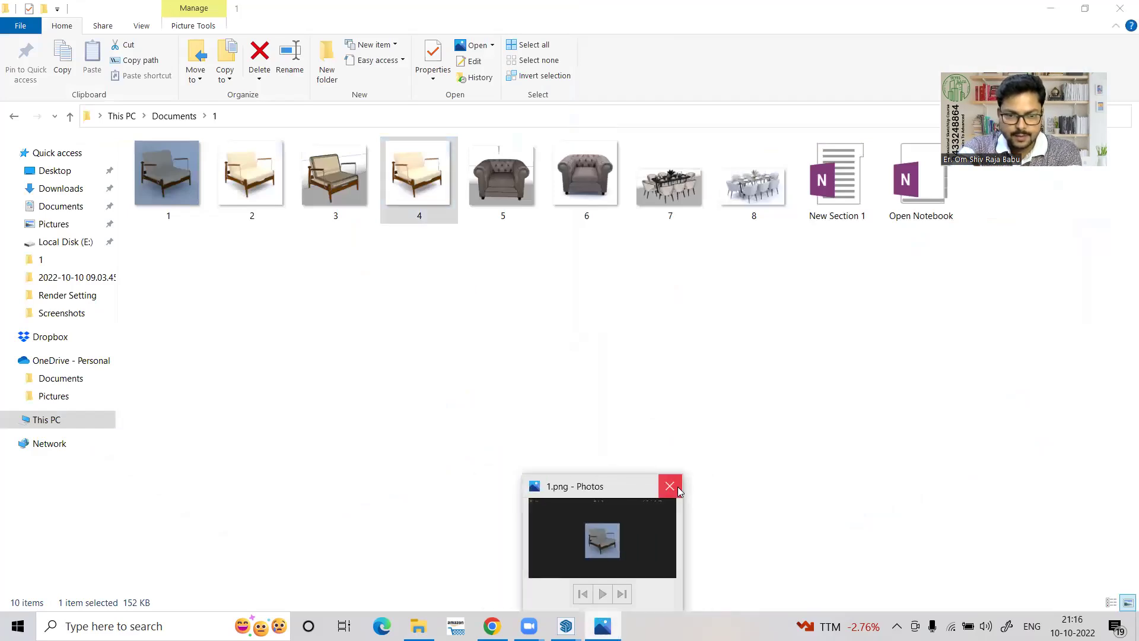
click(669, 483)
click(585, 377)
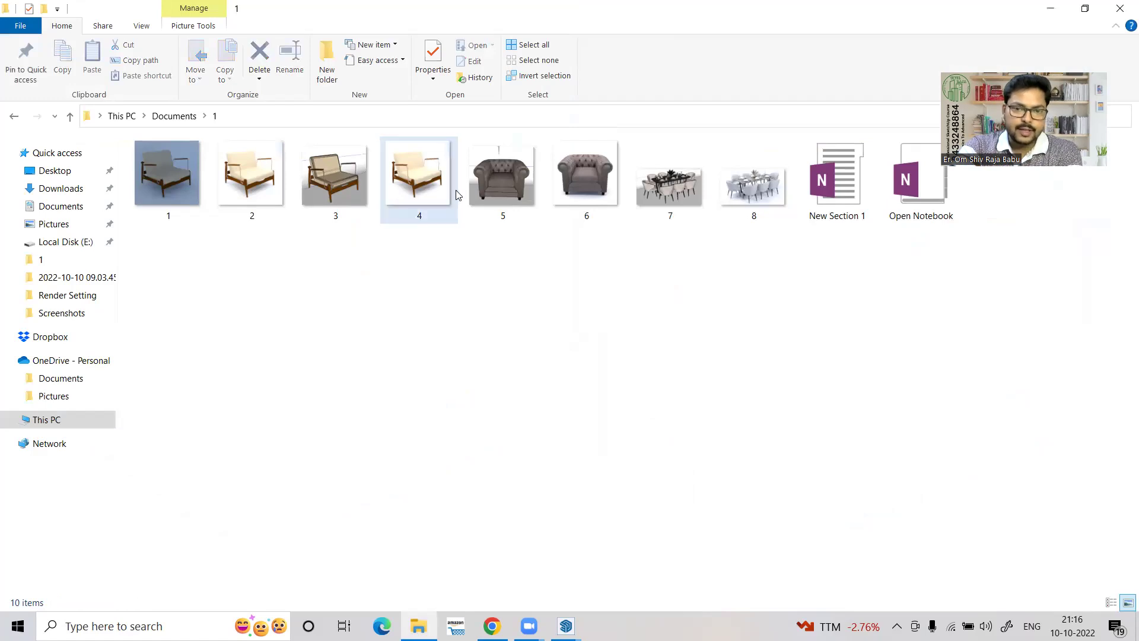
- View the armchair images 5.PNG and 6.png from the folder, enlarging 6.png
double_click(493, 183)
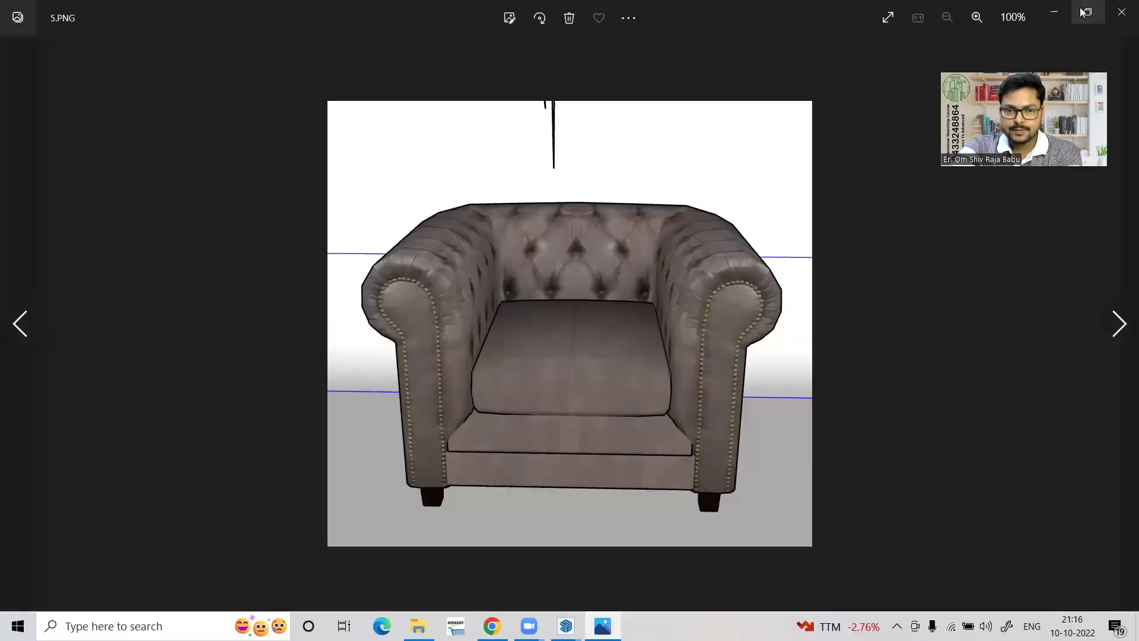
click(418, 626)
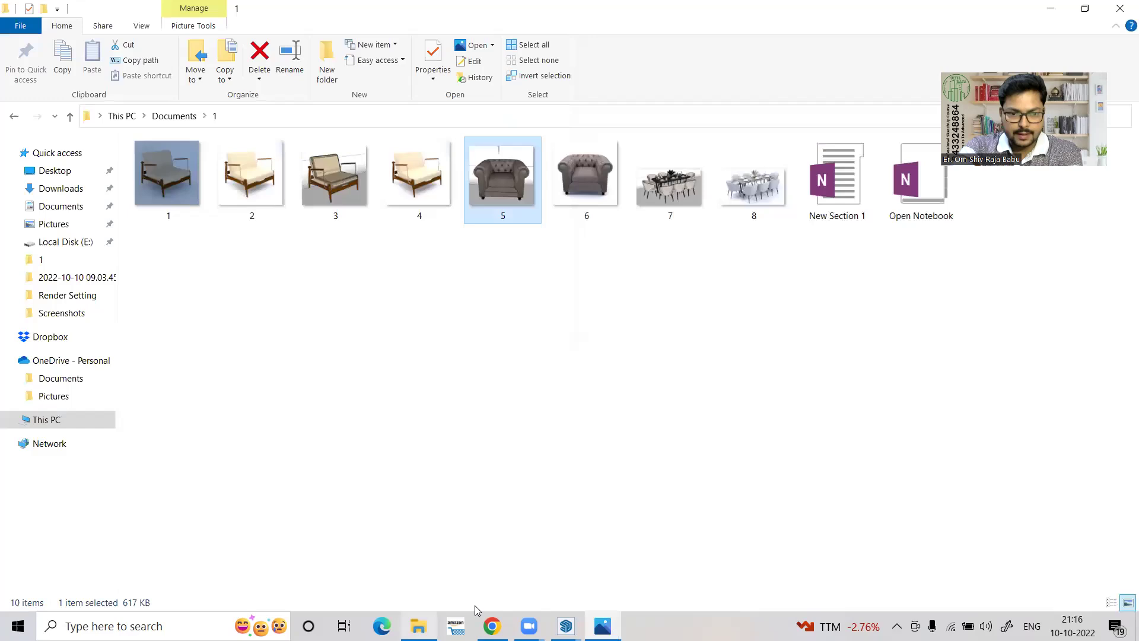
click(574, 196)
double_click(574, 196)
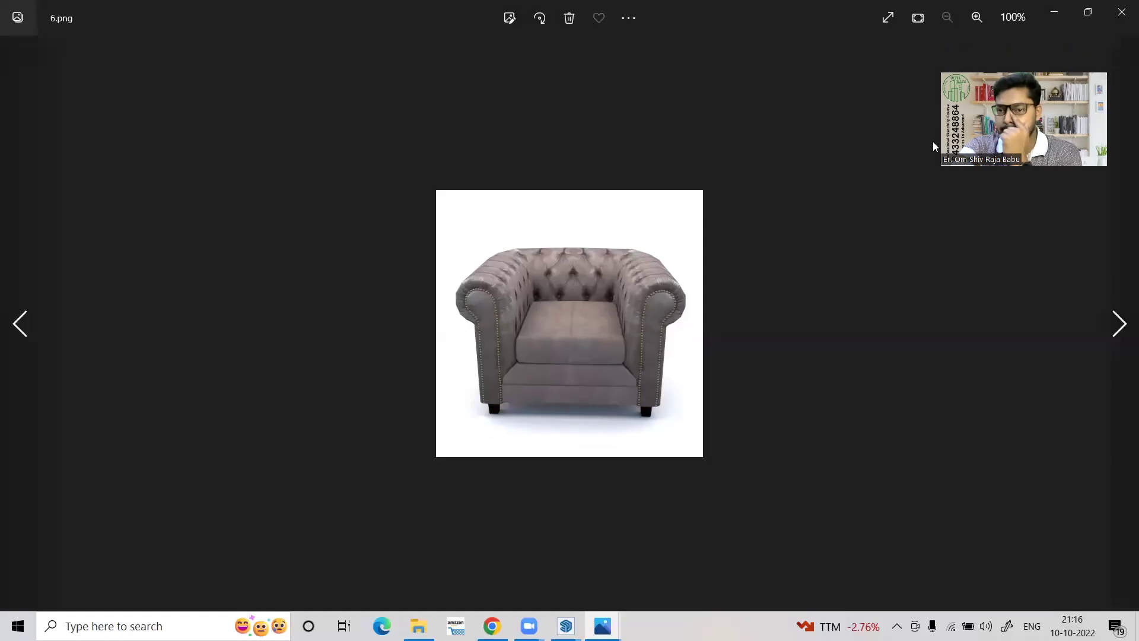
scroll(542, 325, up, 3)
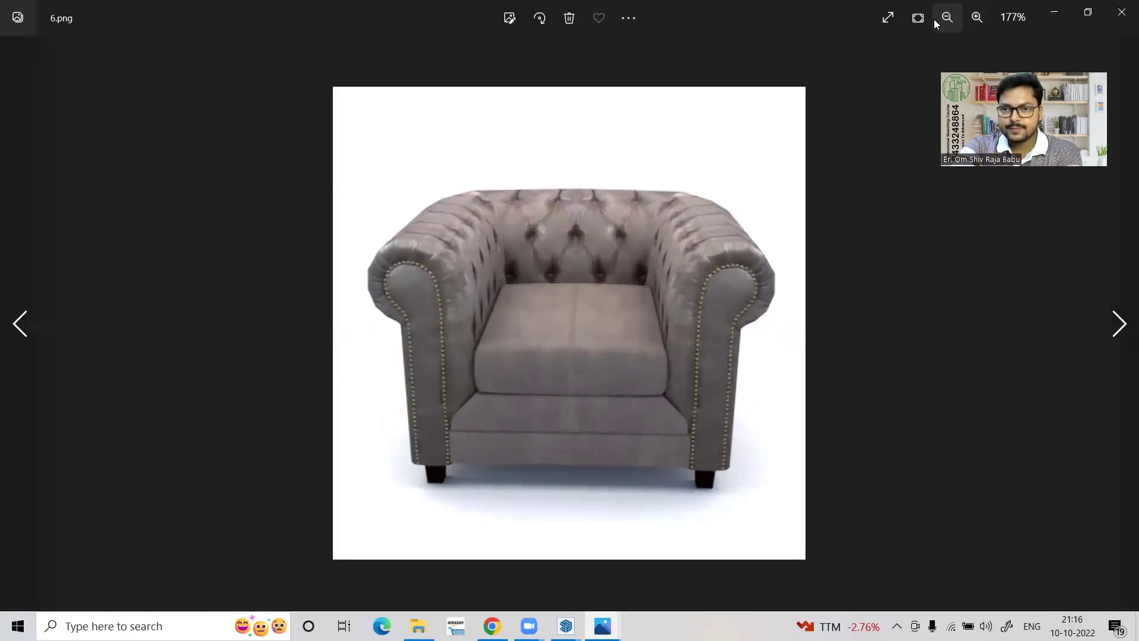
- Compare 5.PNG and 6.png side by side and close both images
double_click(707, 21)
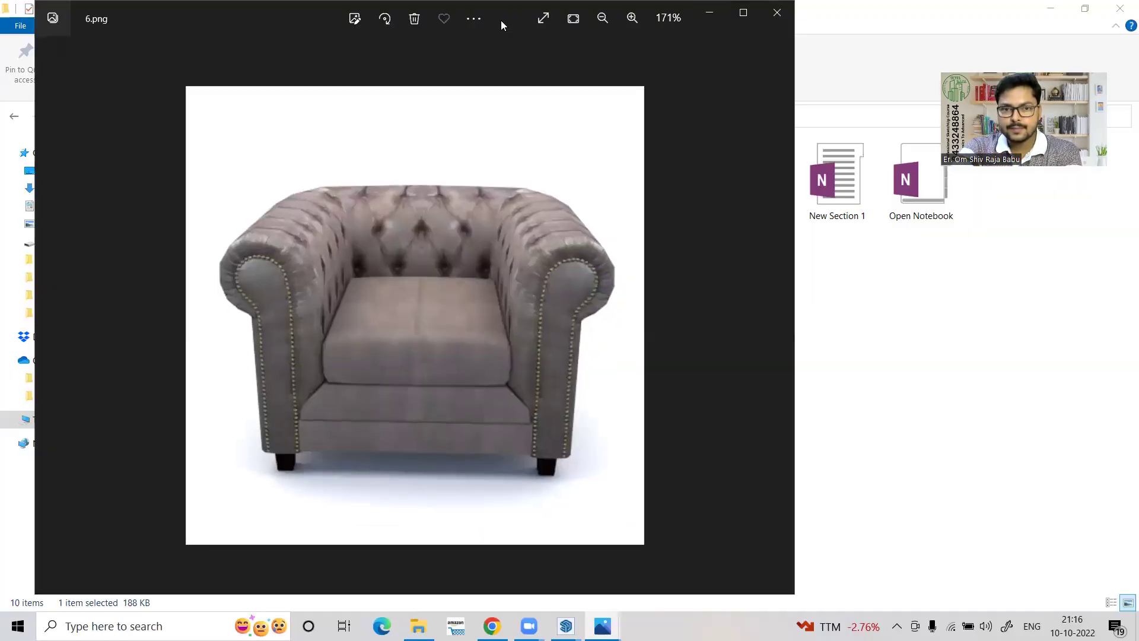
key(super+Right)
click(450, 143)
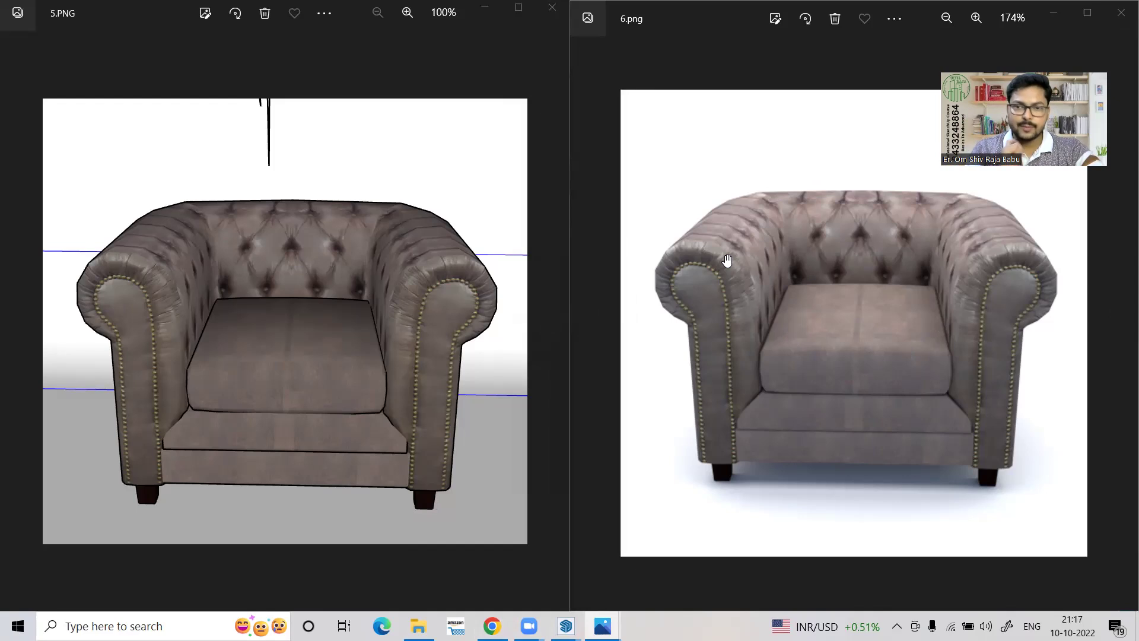
click(1122, 16)
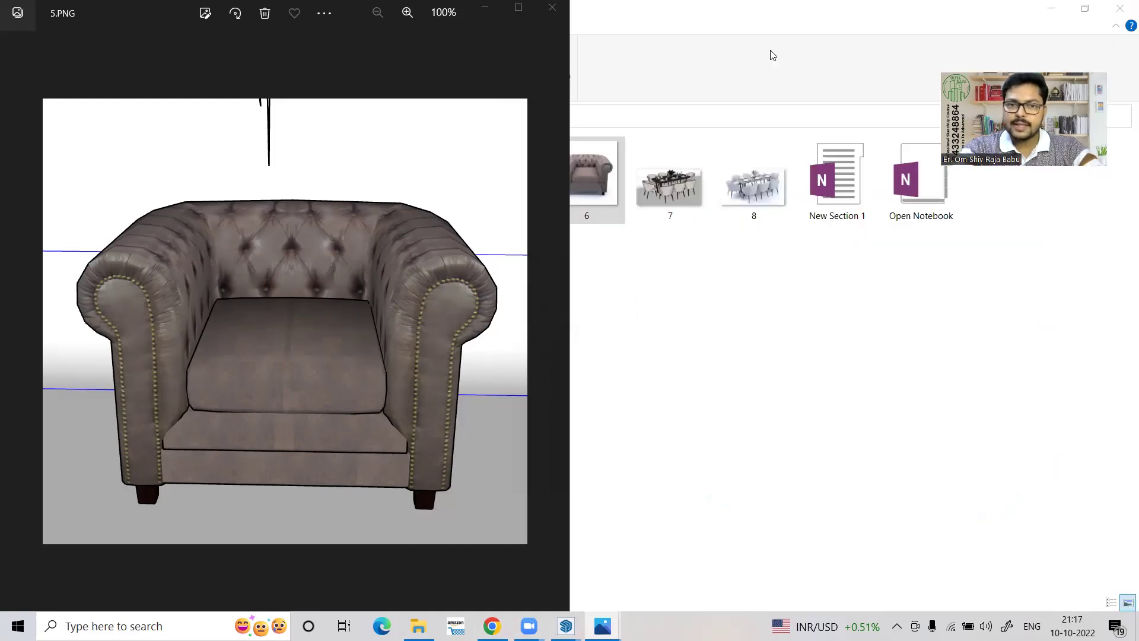
click(551, 8)
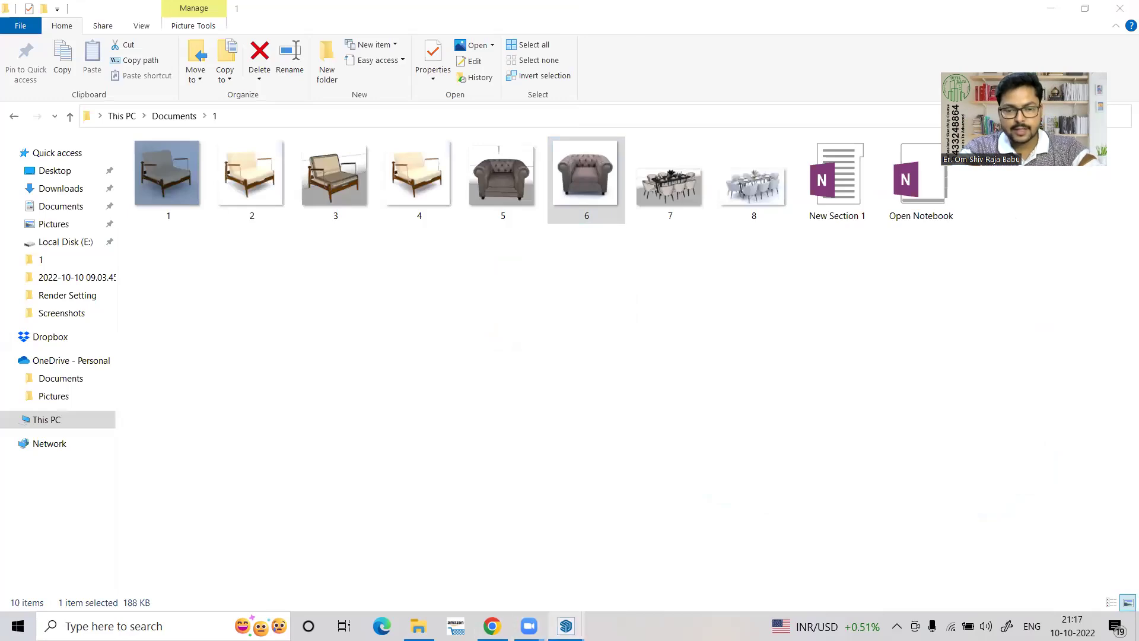
- Switch to SketchUp and minimize the V-Ray Asset Editor
mouse_move(566, 626)
click(528, 563)
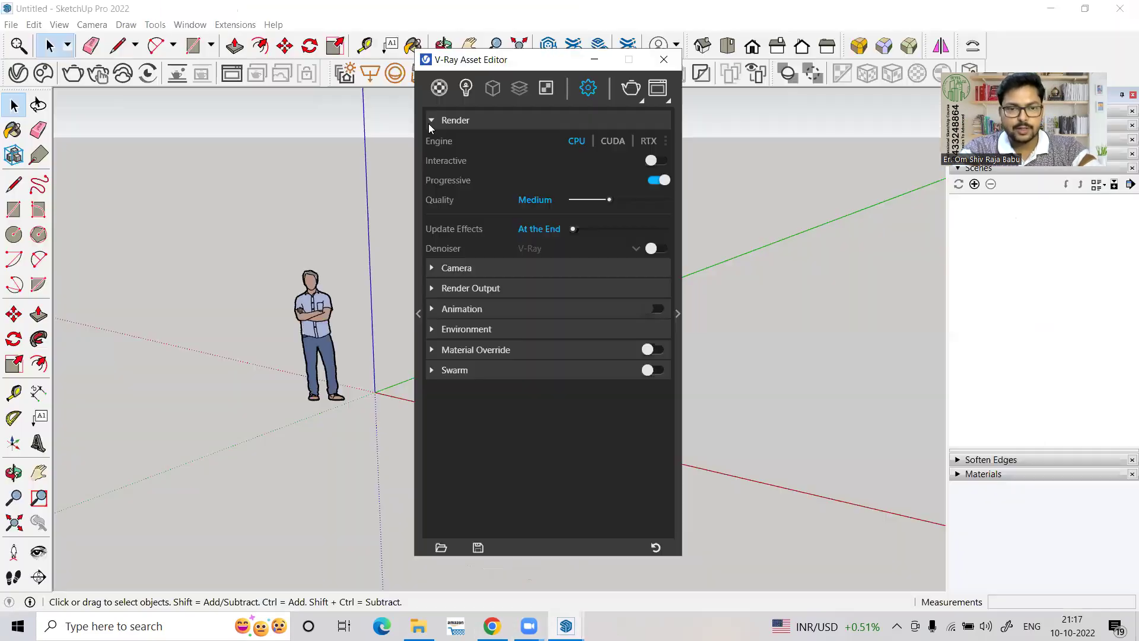
click(595, 60)
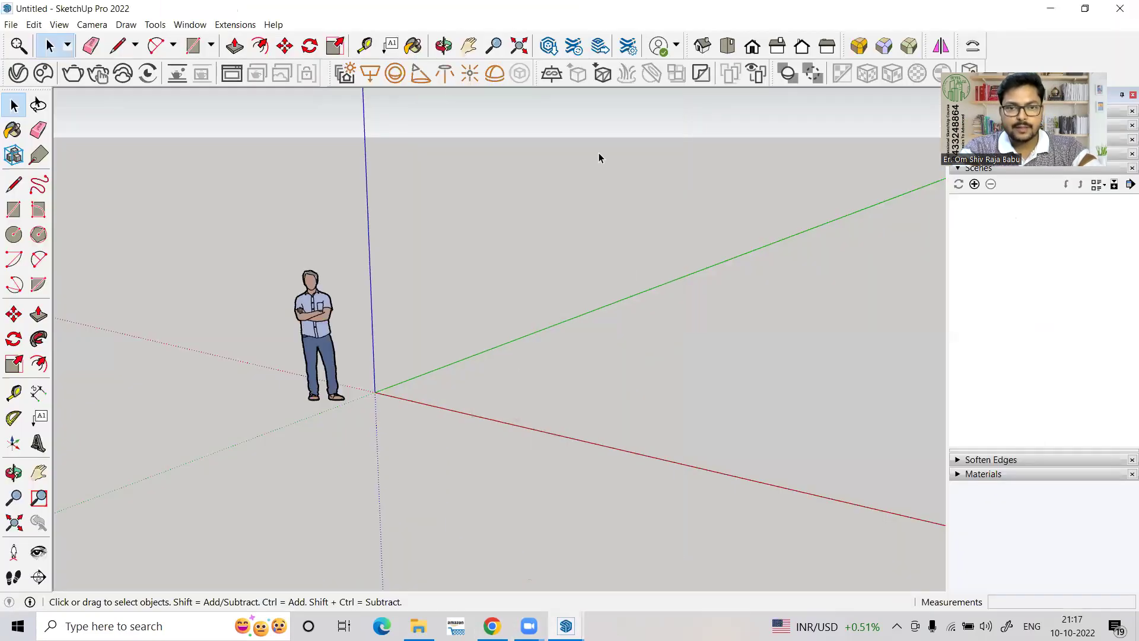
- Open 3D Warehouse and search all categories for "chair"
click(549, 46)
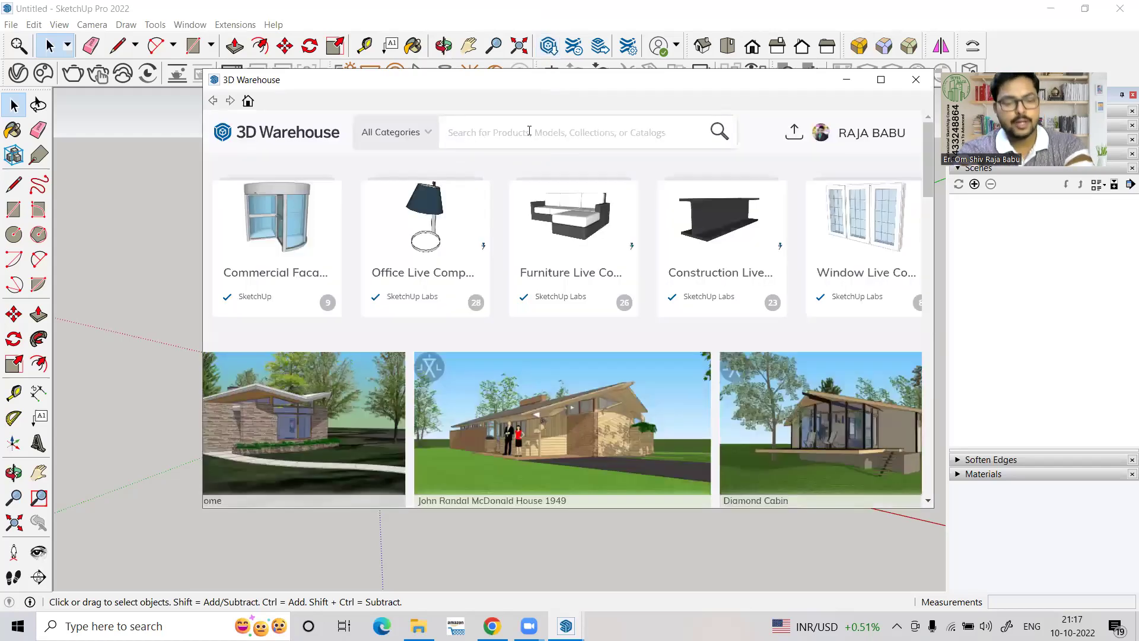
text(child)
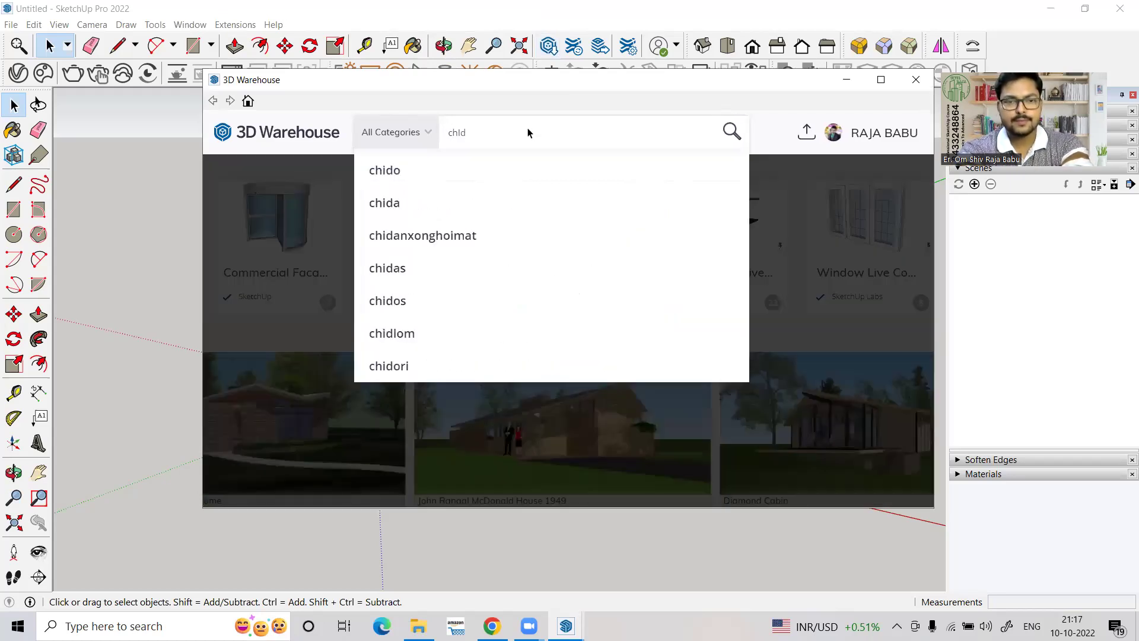
text(ir)
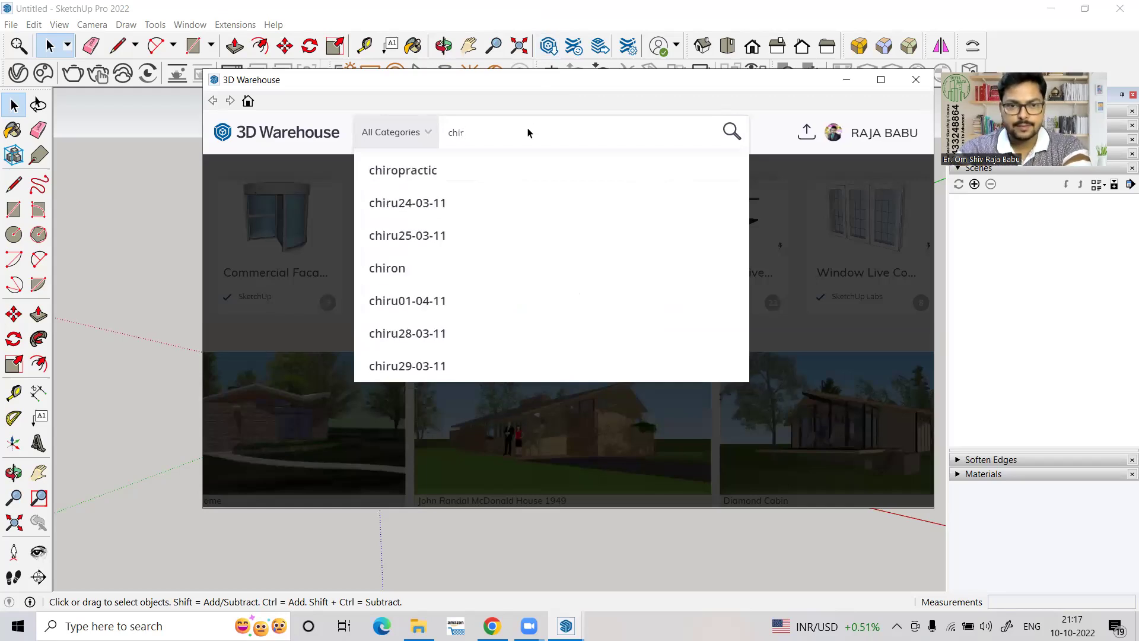
key(BackSpace)
key(BackSpace)
text(air)
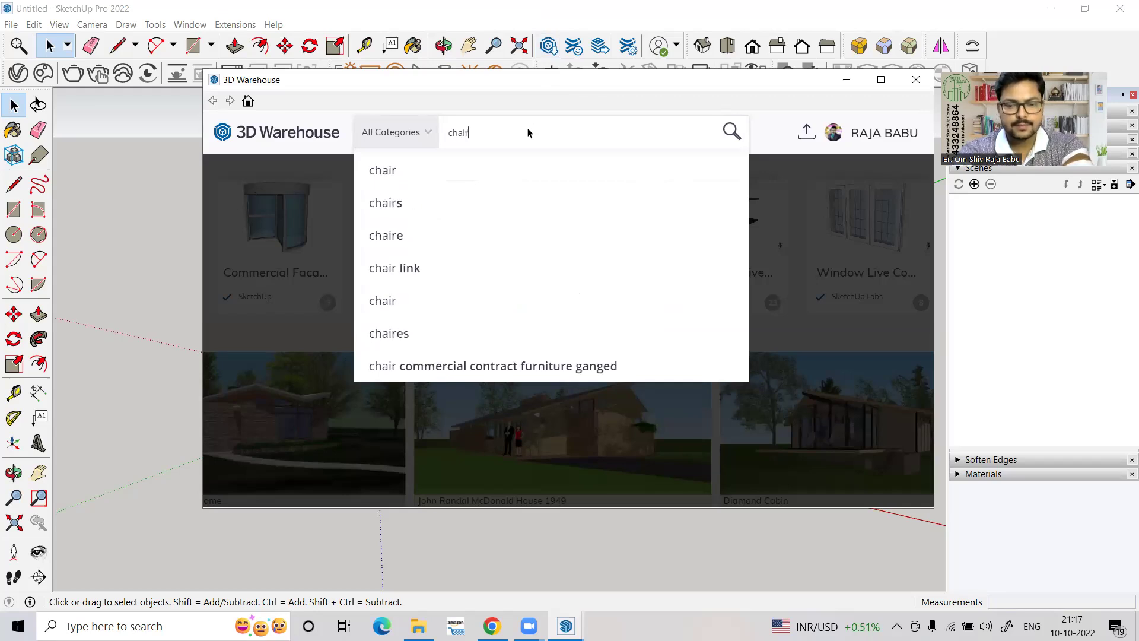
key(Return)
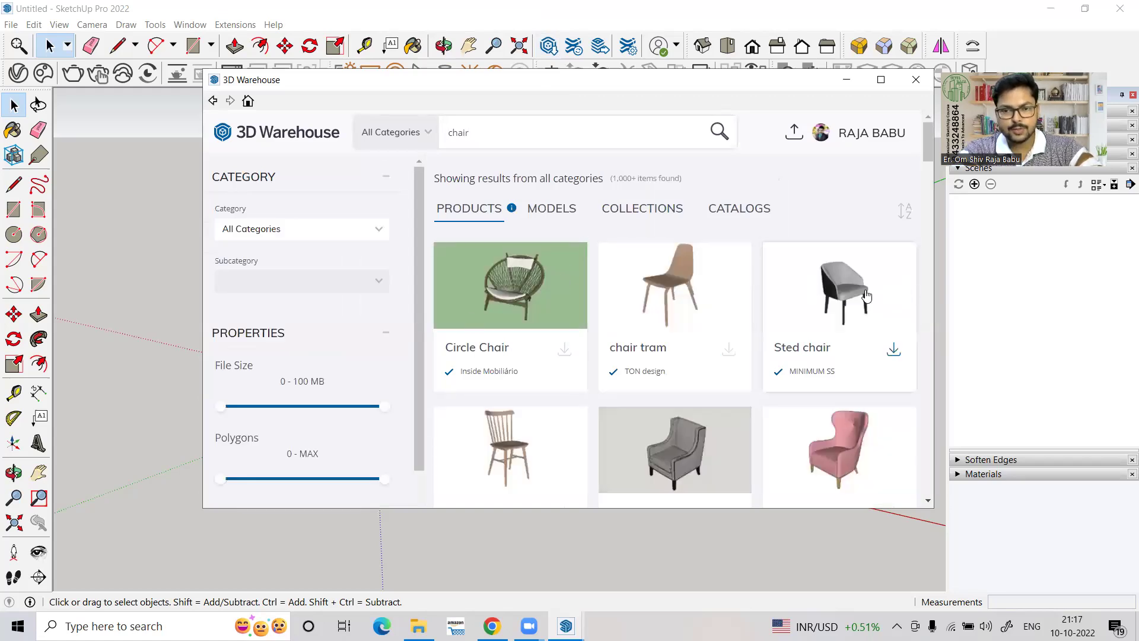
- Examine the Wingback Chair's preview and polygon count in its model details, and return to the search results
click(684, 464)
scroll(558, 303, down, 2)
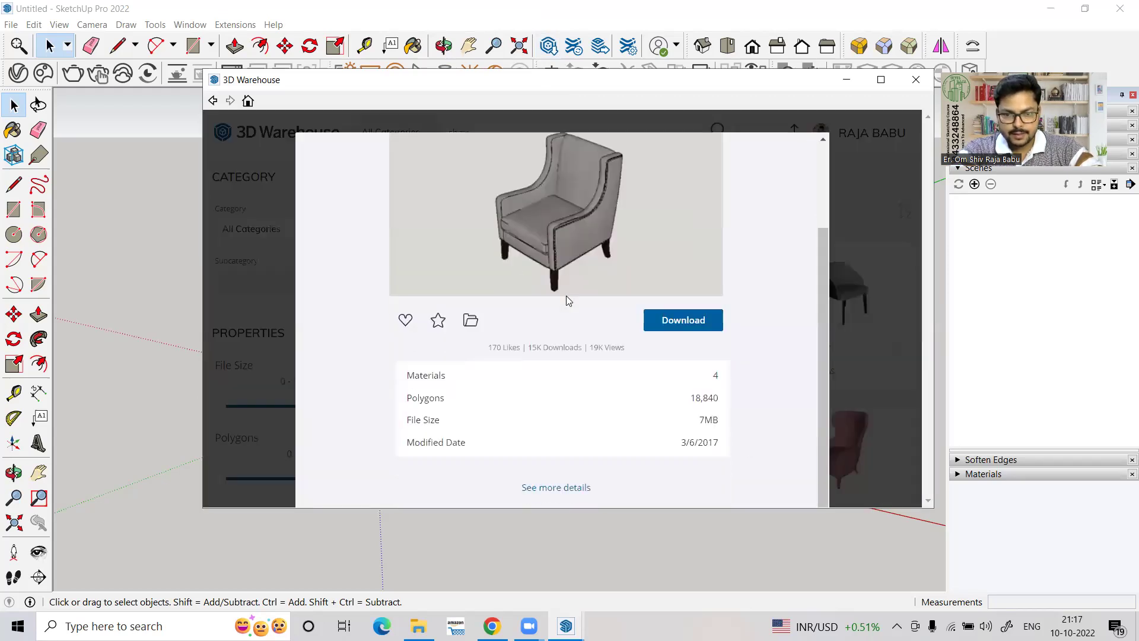
scroll(567, 302, up, 2)
scroll(635, 376, down, 2)
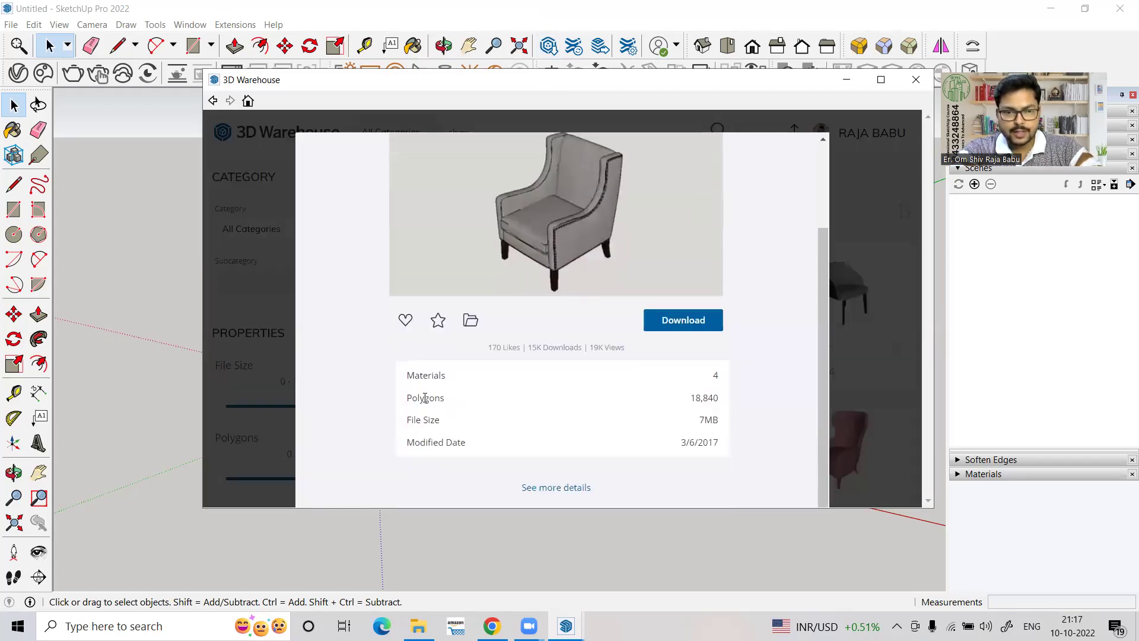
drag(401, 402, 608, 432)
drag(704, 396, 725, 400)
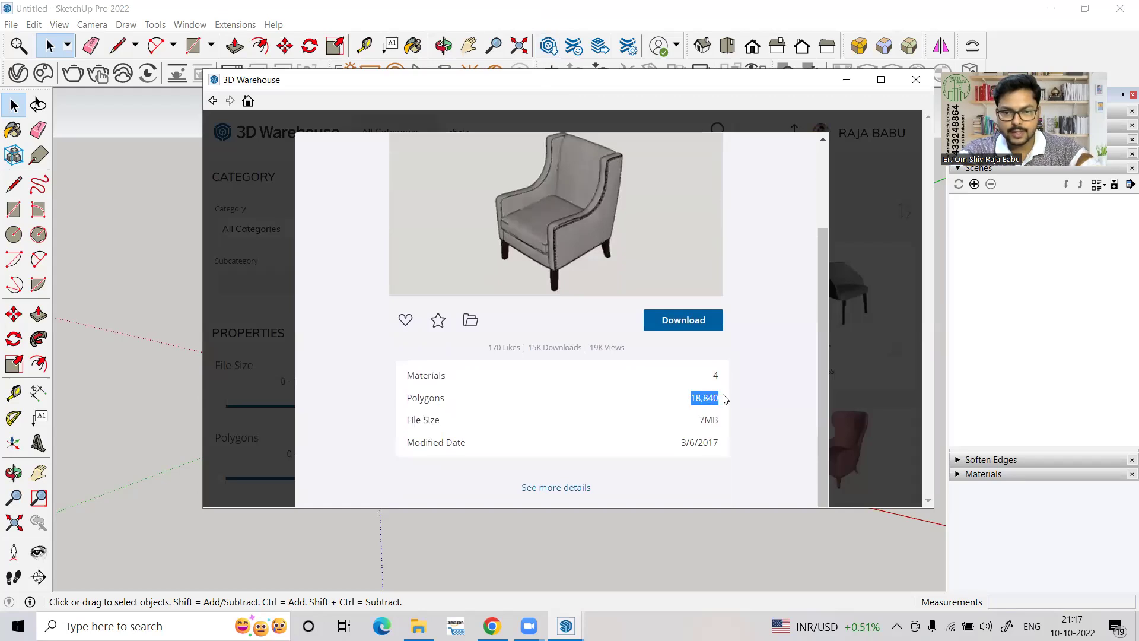
scroll(515, 443, up, 2)
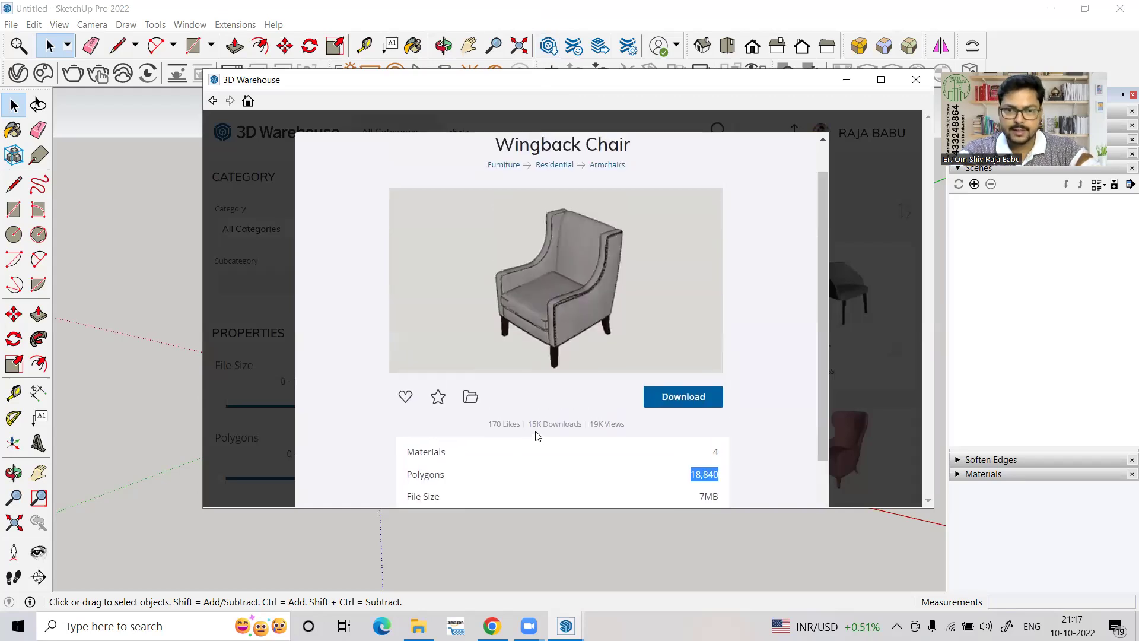
click(801, 153)
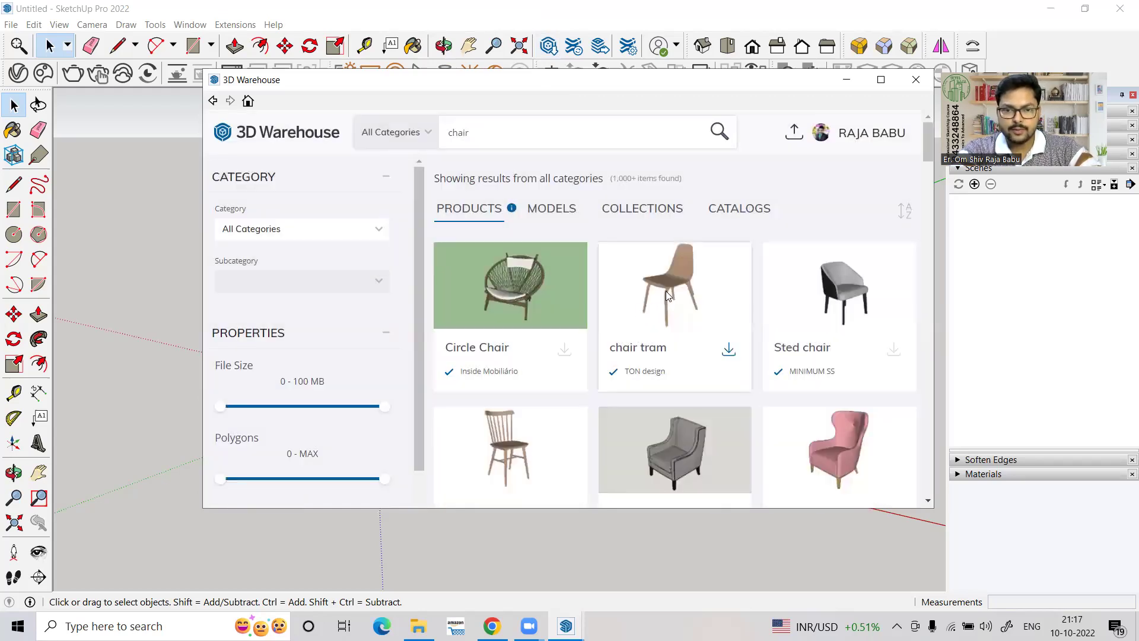
- Check the polygon count of the chair tram model and close its details
click(666, 291)
scroll(620, 391, down, 2)
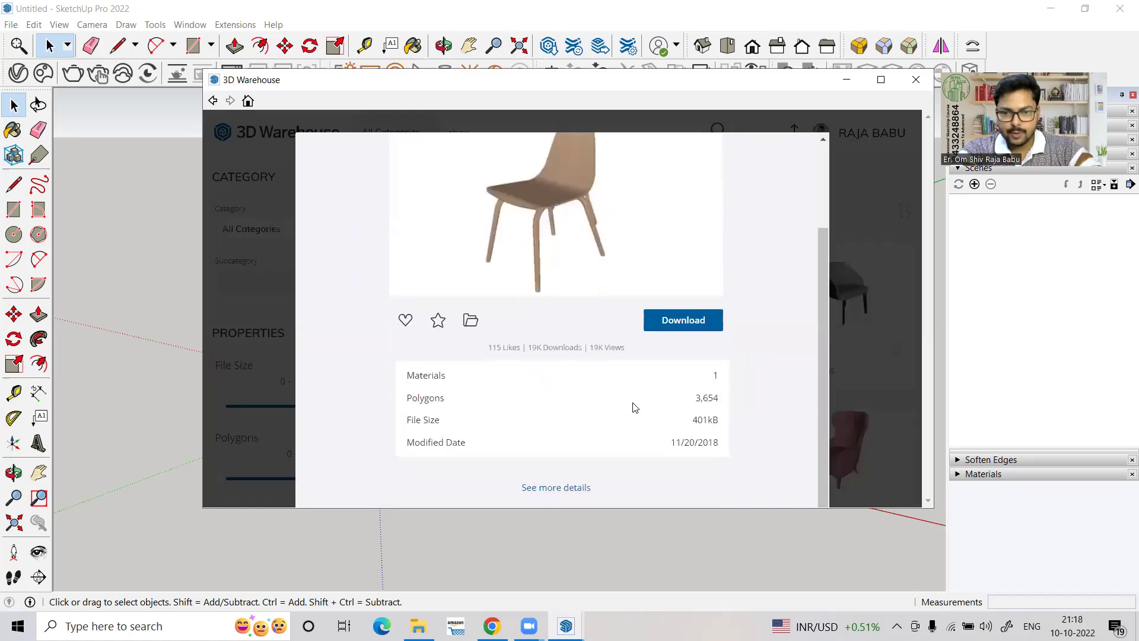
drag(687, 399, 735, 406)
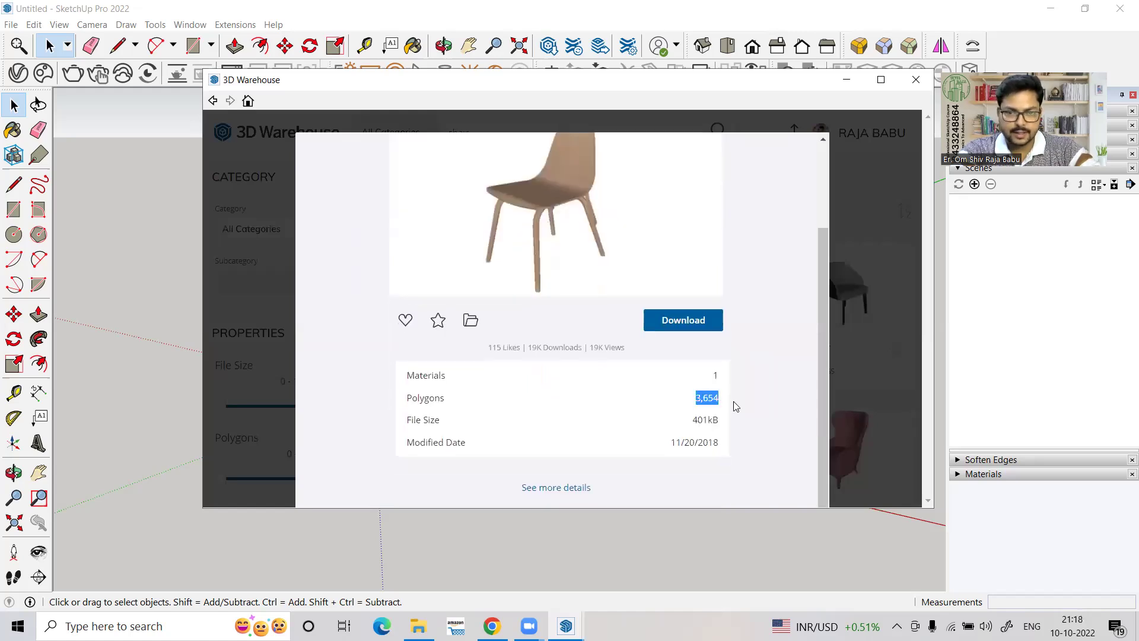
scroll(581, 406, up, 1)
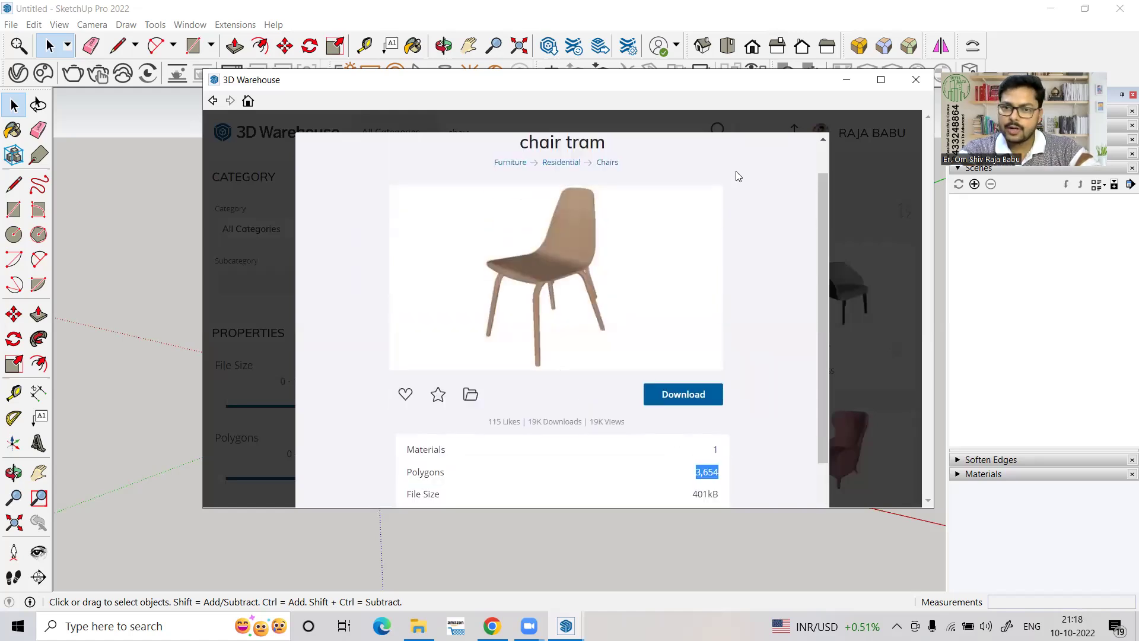
scroll(688, 261, up, 1)
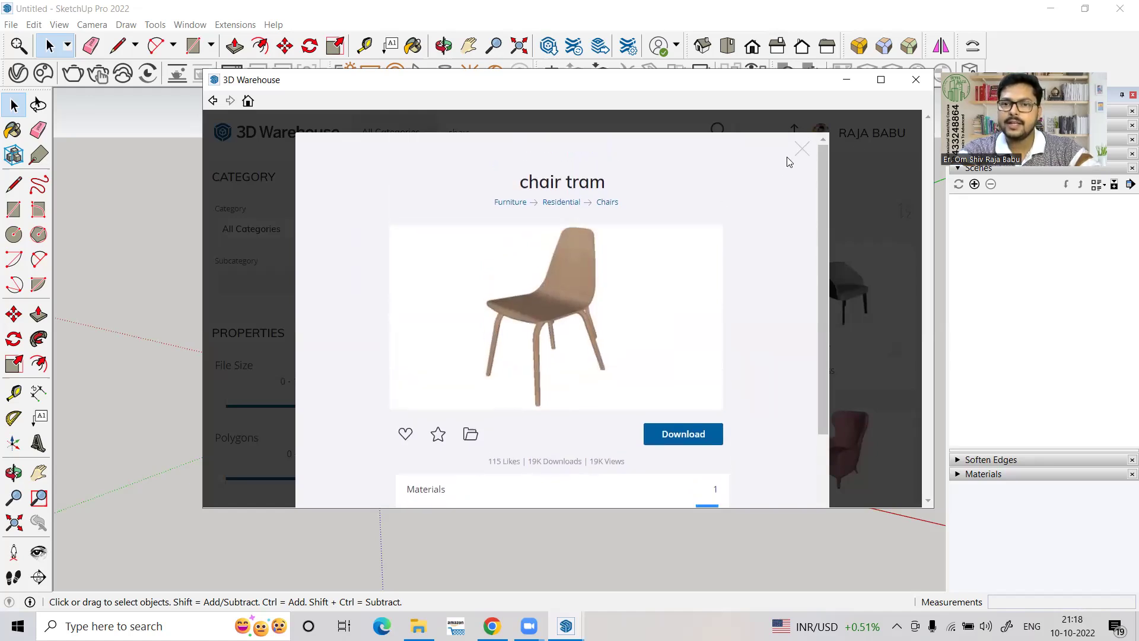
click(802, 148)
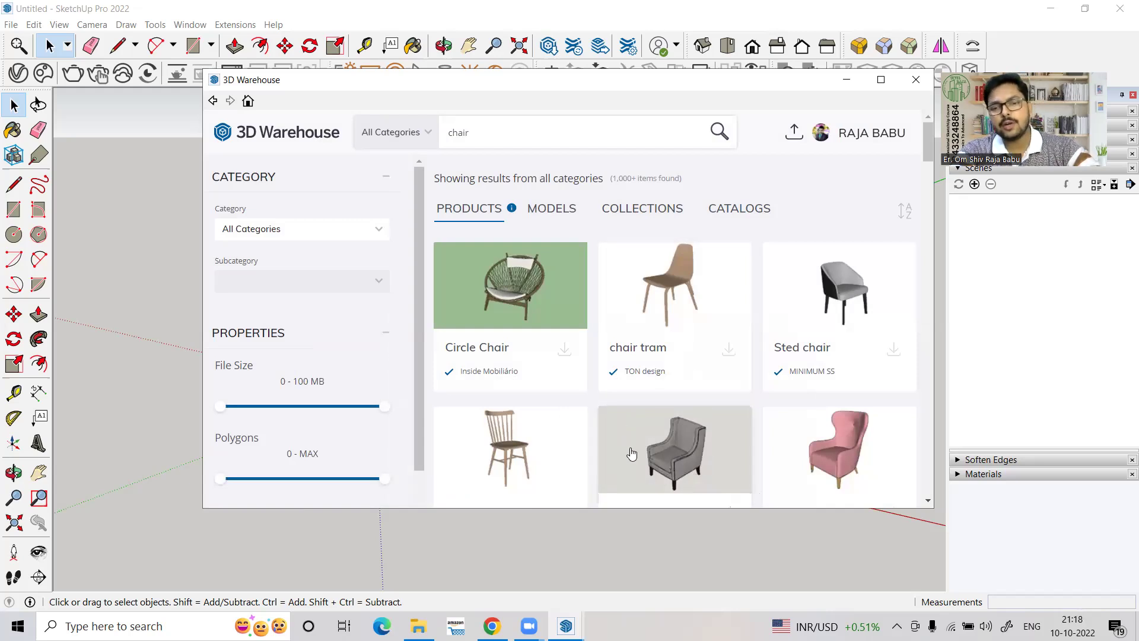
- Close 3D Warehouse and bring the minimized V-Ray Asset Editor back up
scroll(674, 443, down, 1)
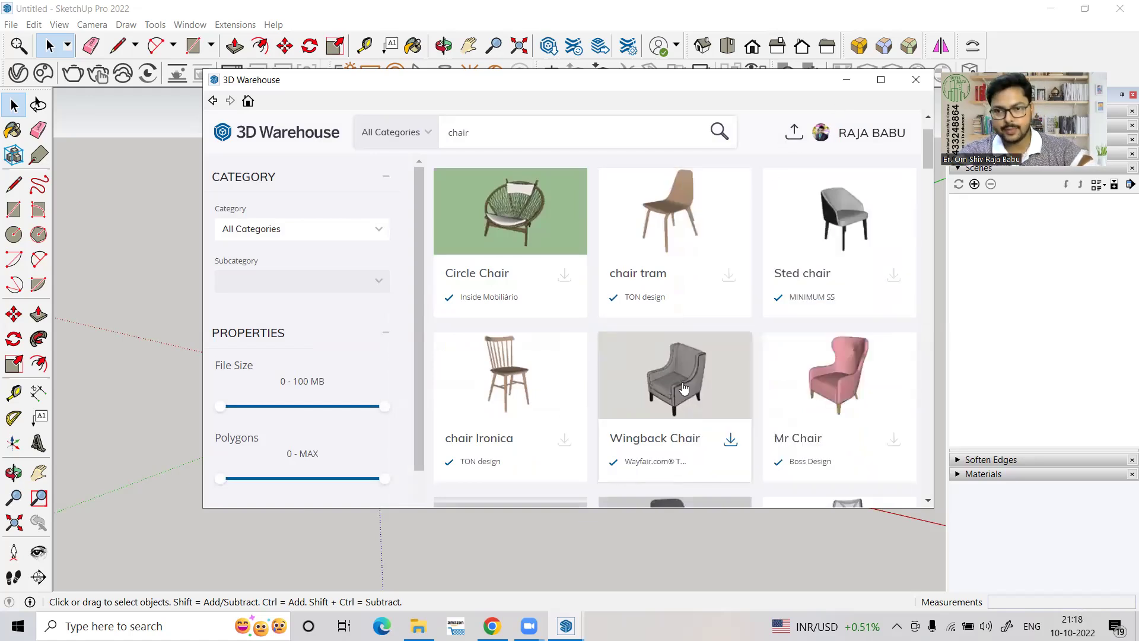
click(917, 80)
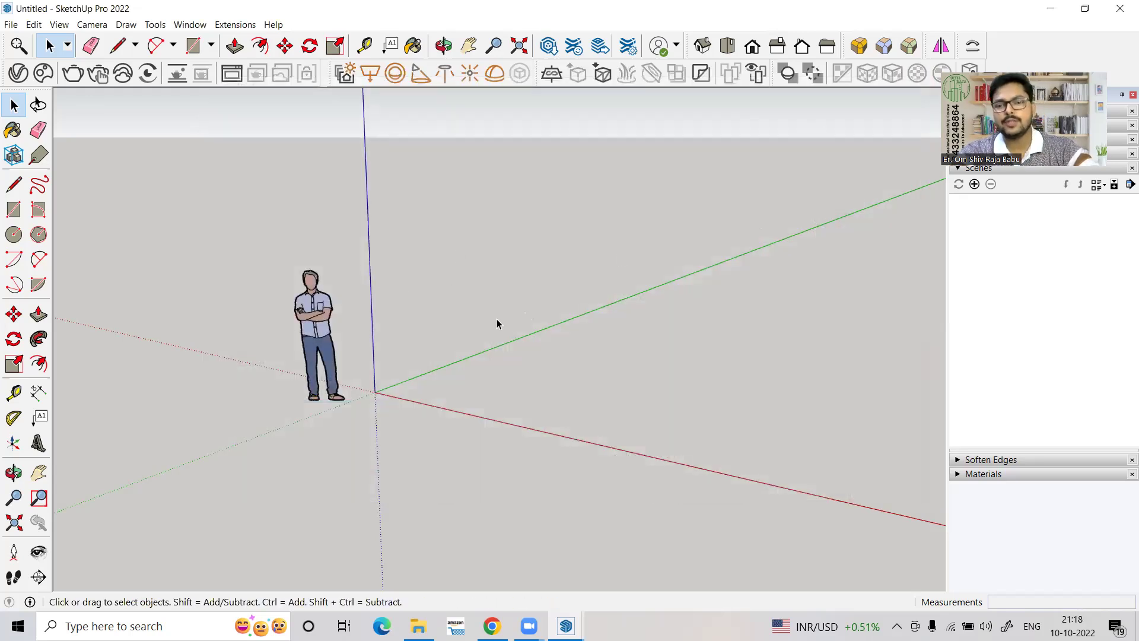
mouse_move(566, 626)
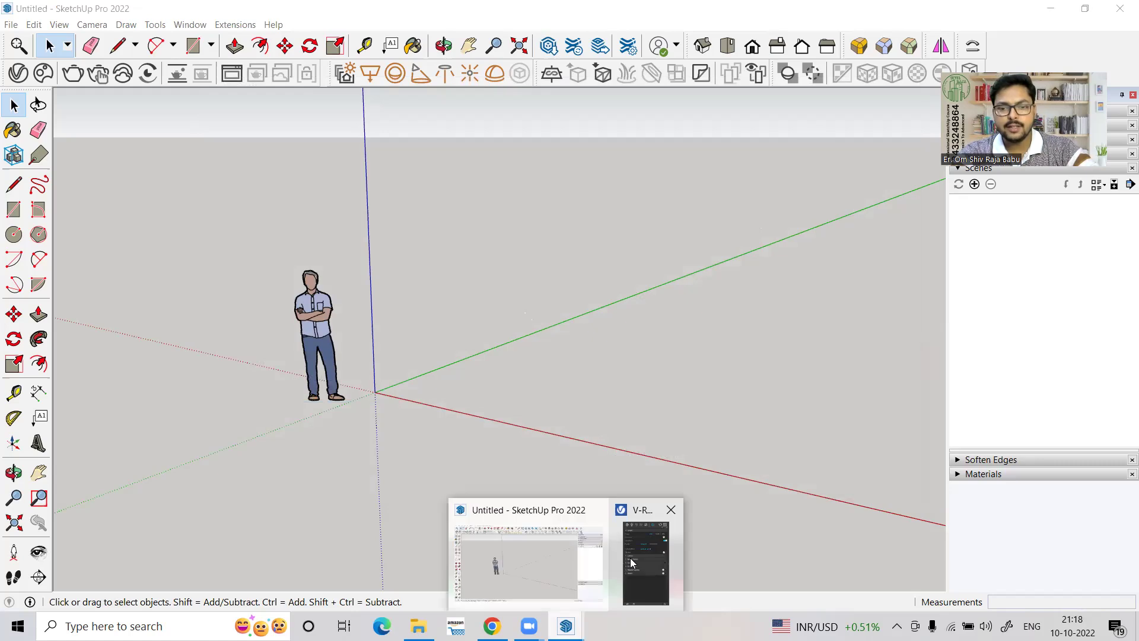
click(646, 562)
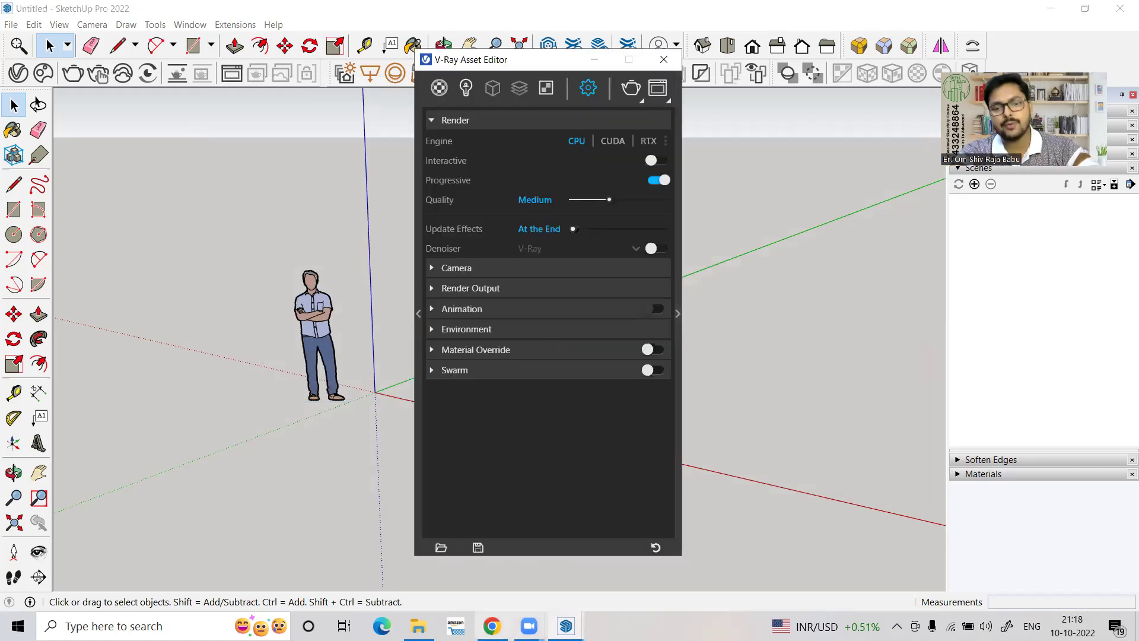
- Switch to the image folder in File Explorer and open the dining set image 7.PNG
click(426, 623)
click(521, 423)
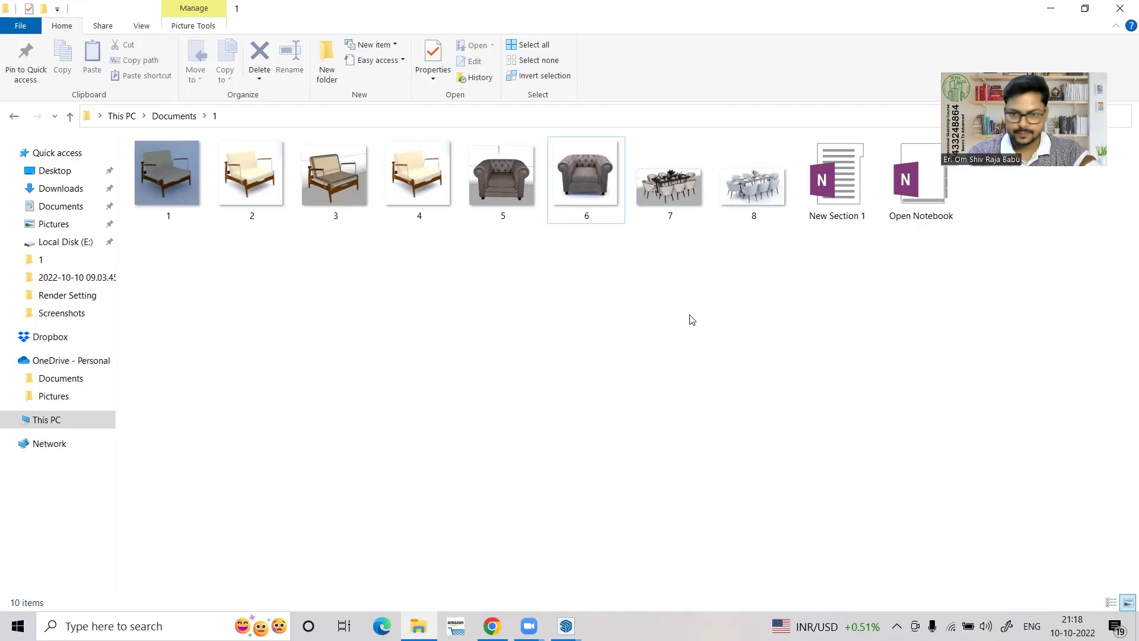
click(681, 182)
double_click(681, 181)
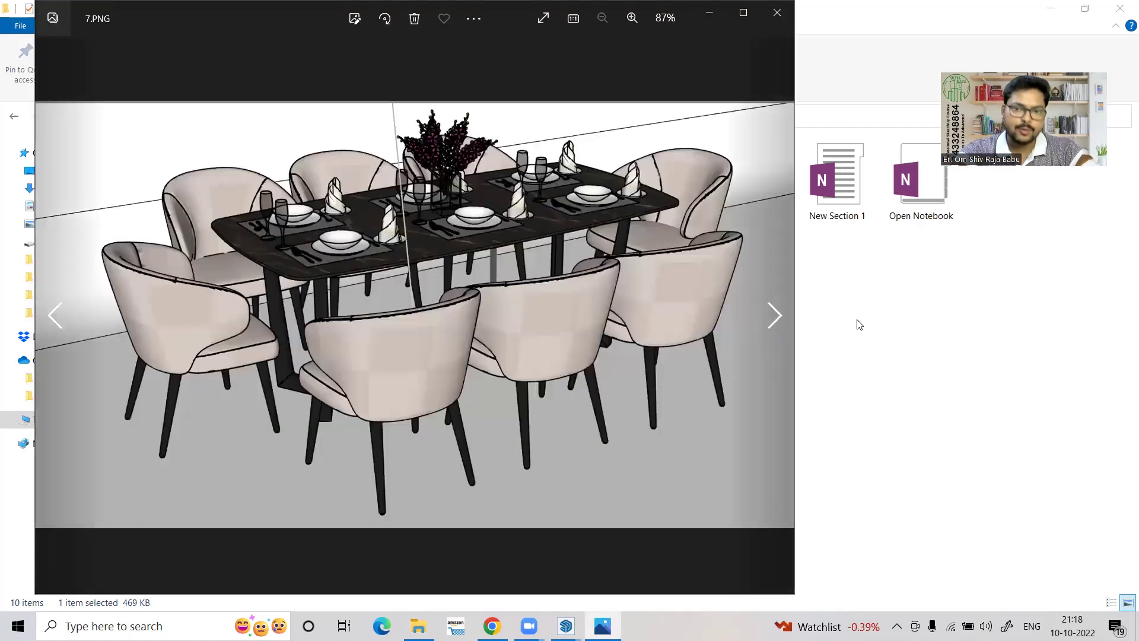
- Open 8.png from the folder as well and arrange it side by side with 7.PNG
key(alt+Tab)
click(751, 199)
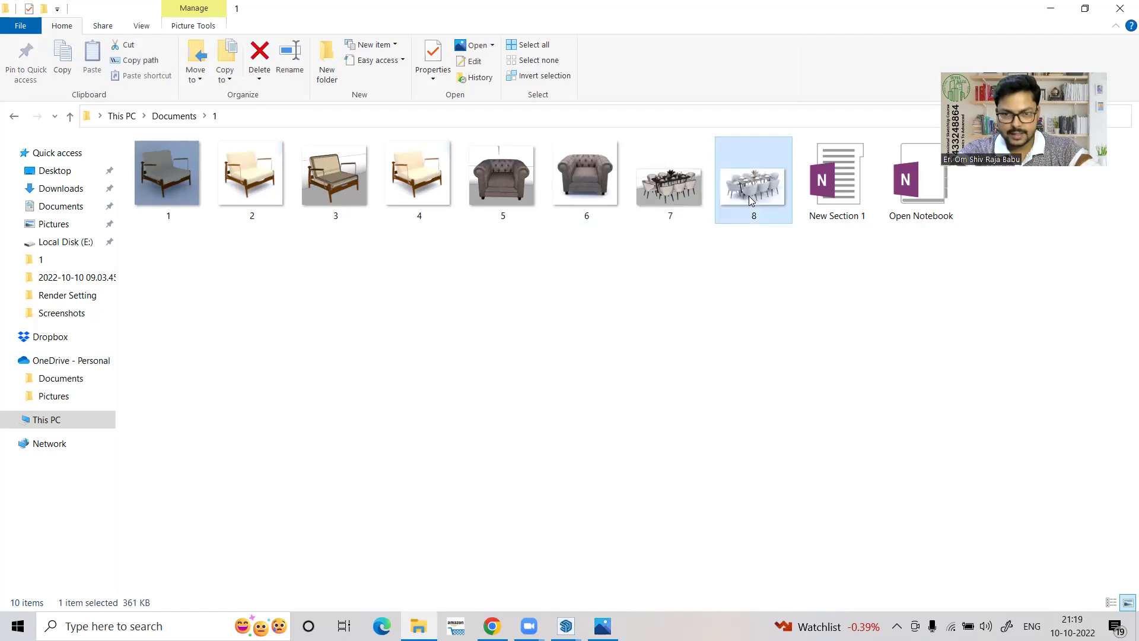
double_click(750, 199)
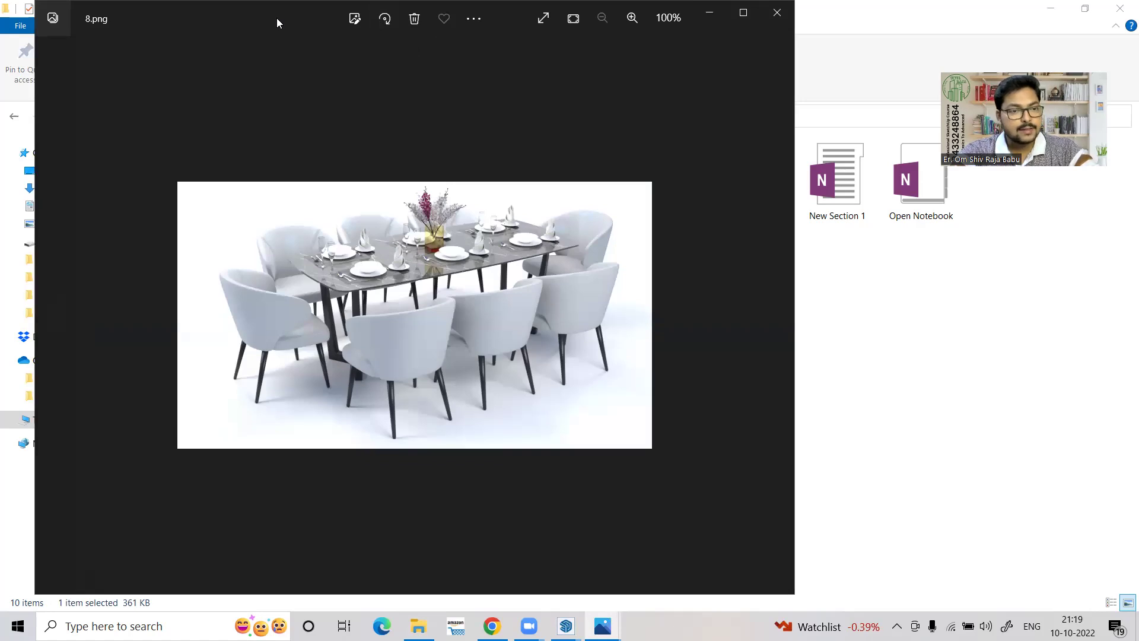
key(super+Right)
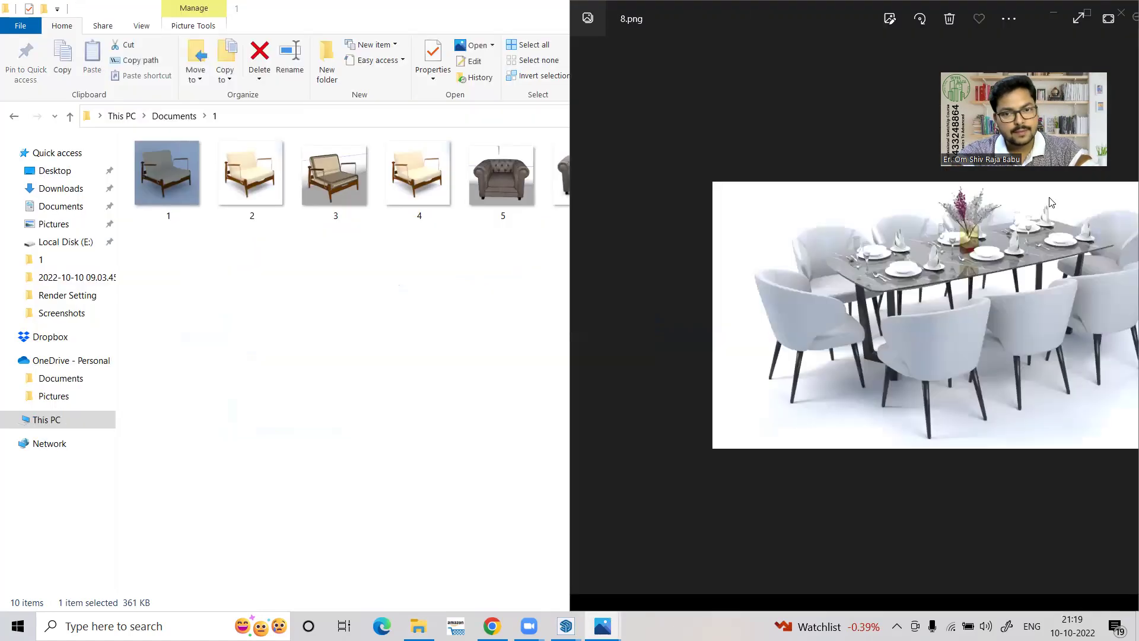
click(398, 159)
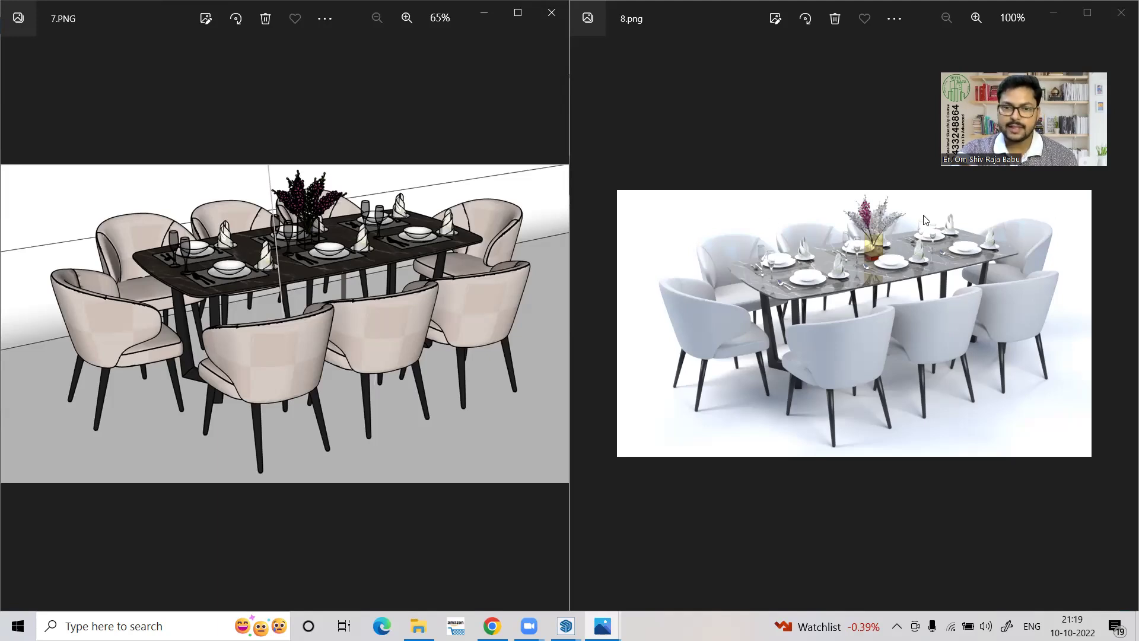
- Inspect the glasses, plates, napkins and flower vase on the table in 7.PNG up close, and restore the full image
double_click(252, 247)
scroll(95, 163, up, 5)
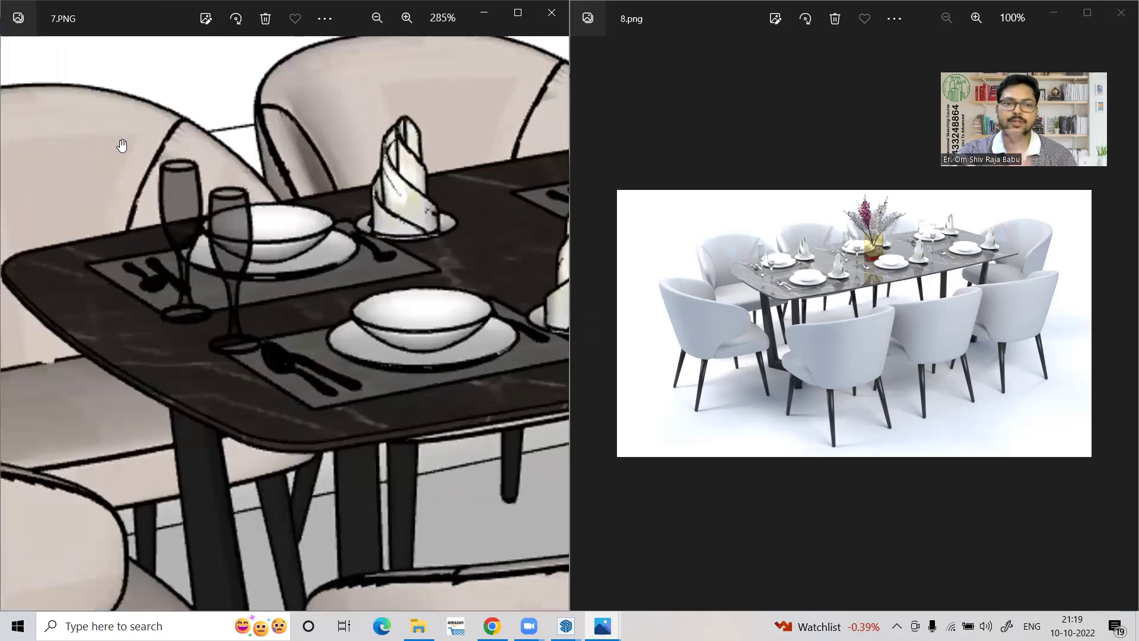
scroll(309, 195, down, 5)
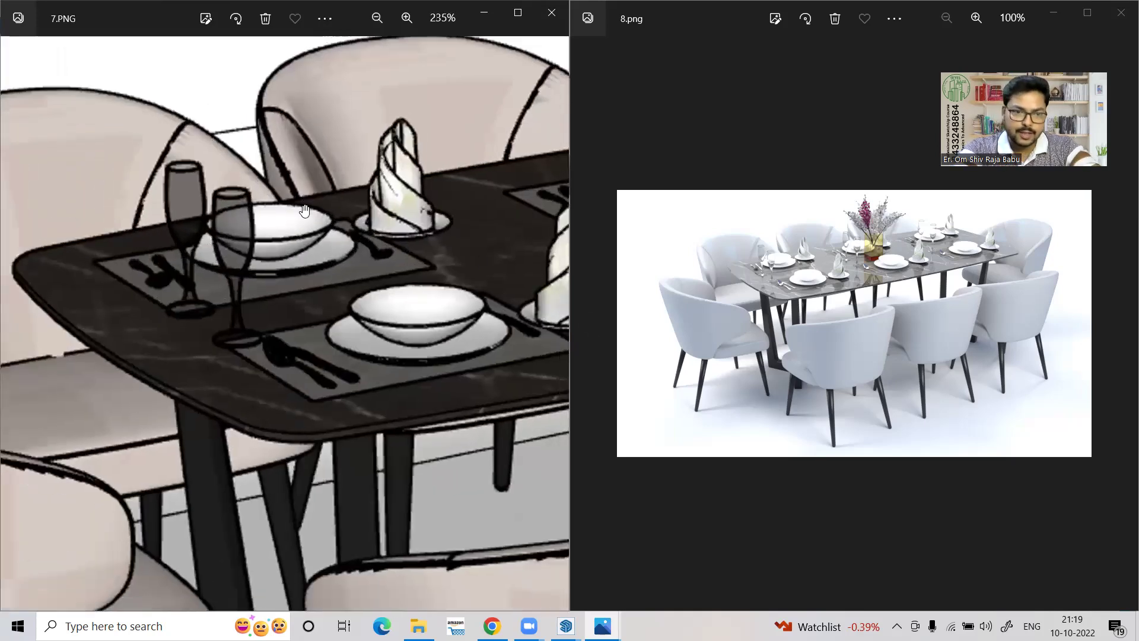
scroll(511, 154, up, 6)
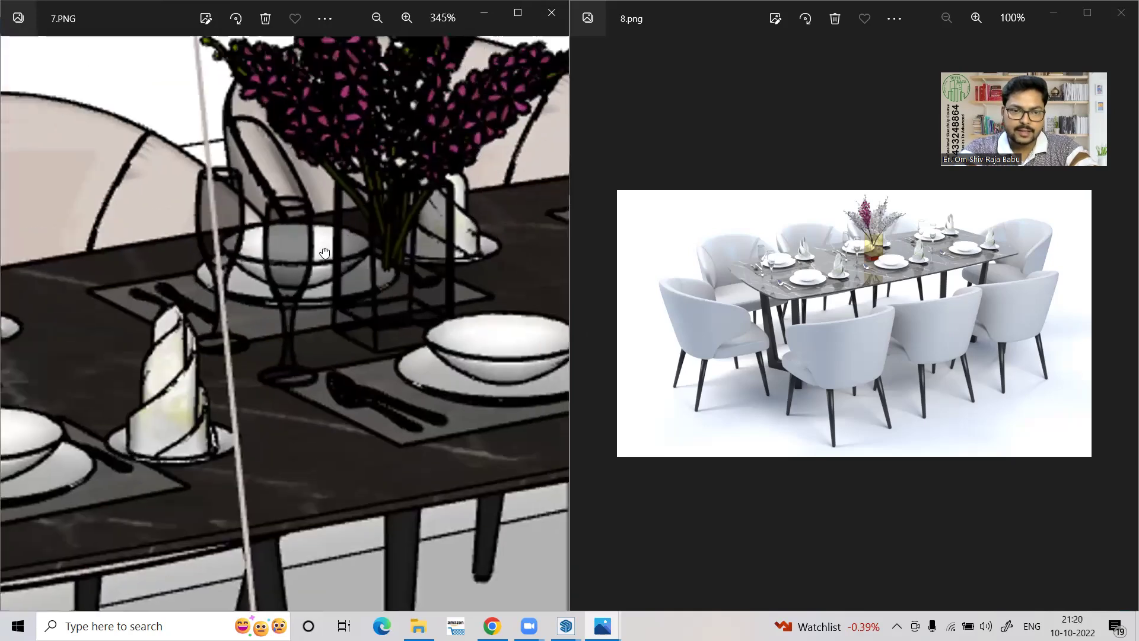
drag(325, 253, 308, 315)
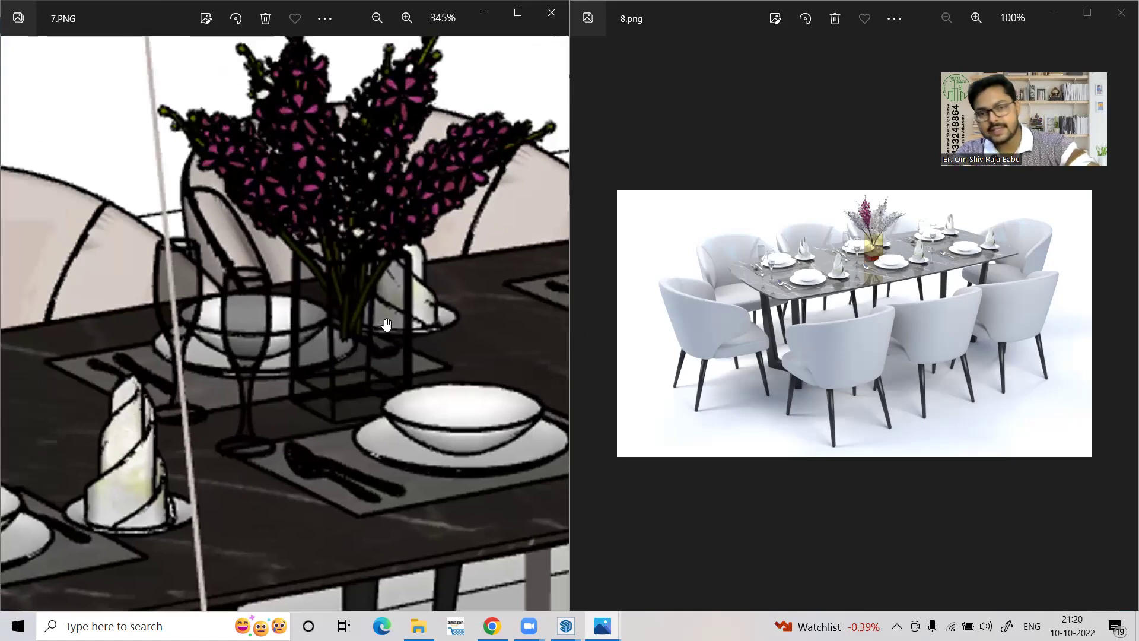
scroll(397, 309, down, 3)
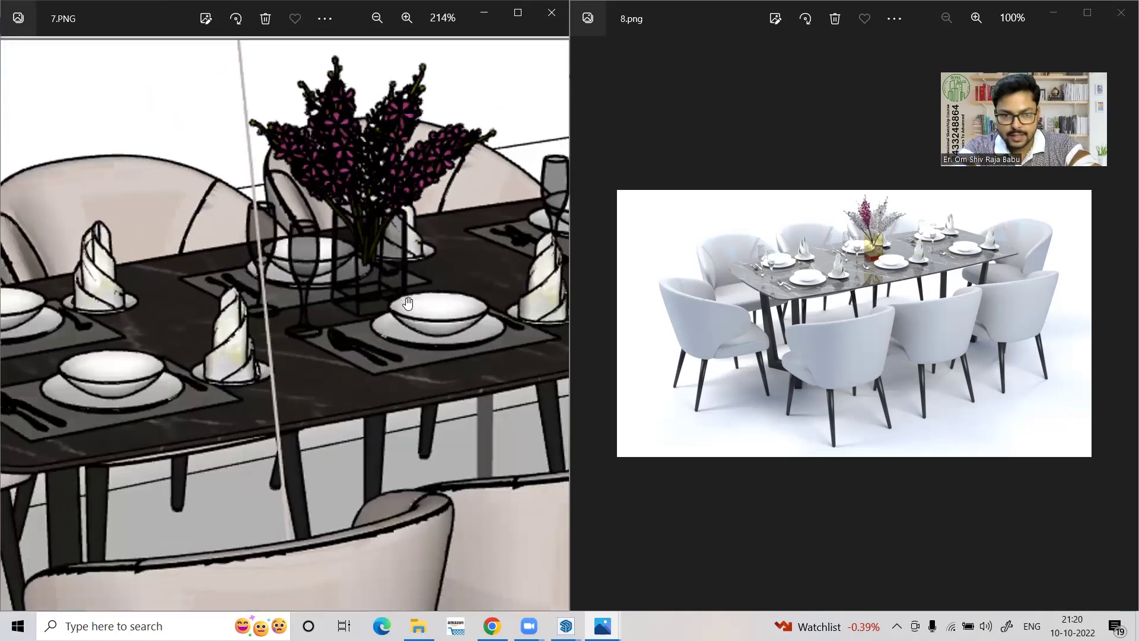
scroll(327, 310, up, 4)
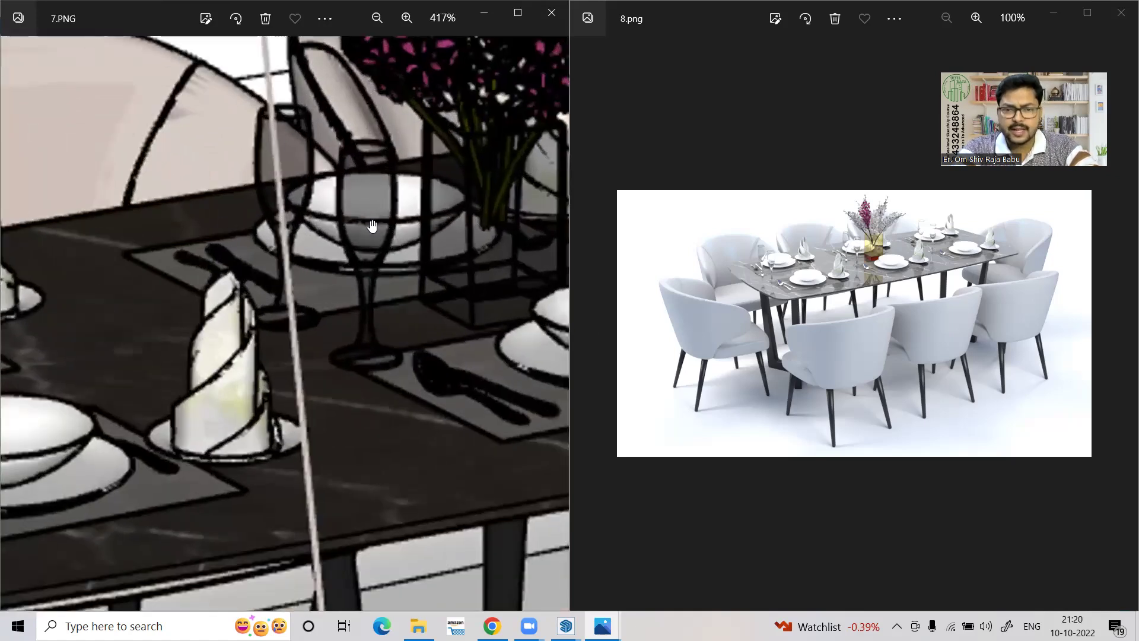
scroll(378, 218, down, 10)
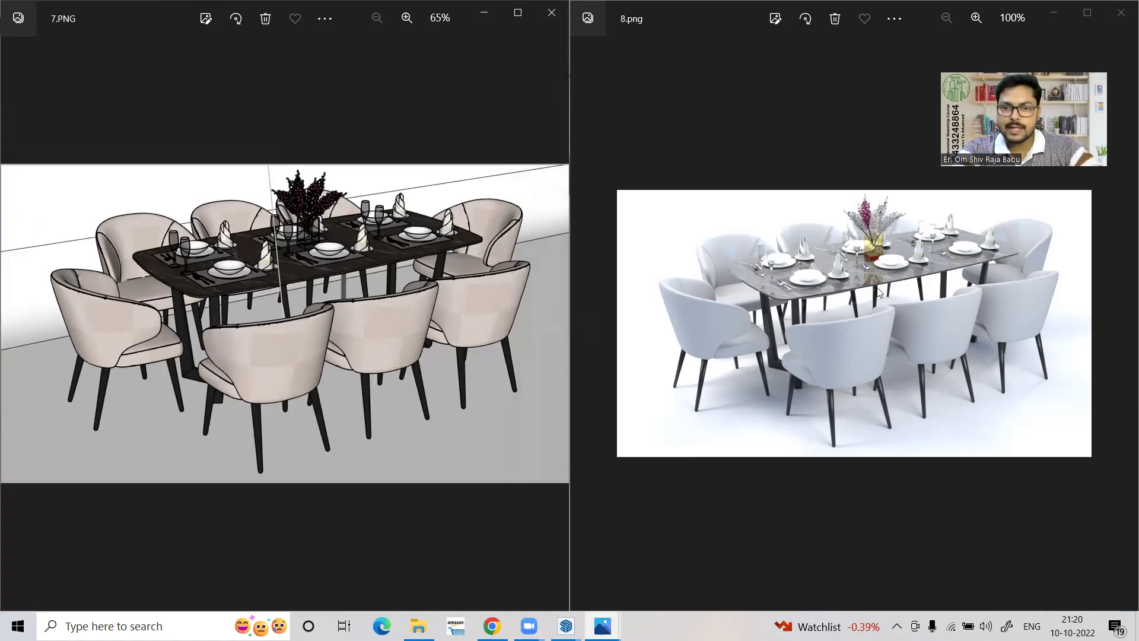
- Examine the rendered tabletop, tableware and chairs in 8.png up close, and return to the full image
scroll(866, 227, up, 6)
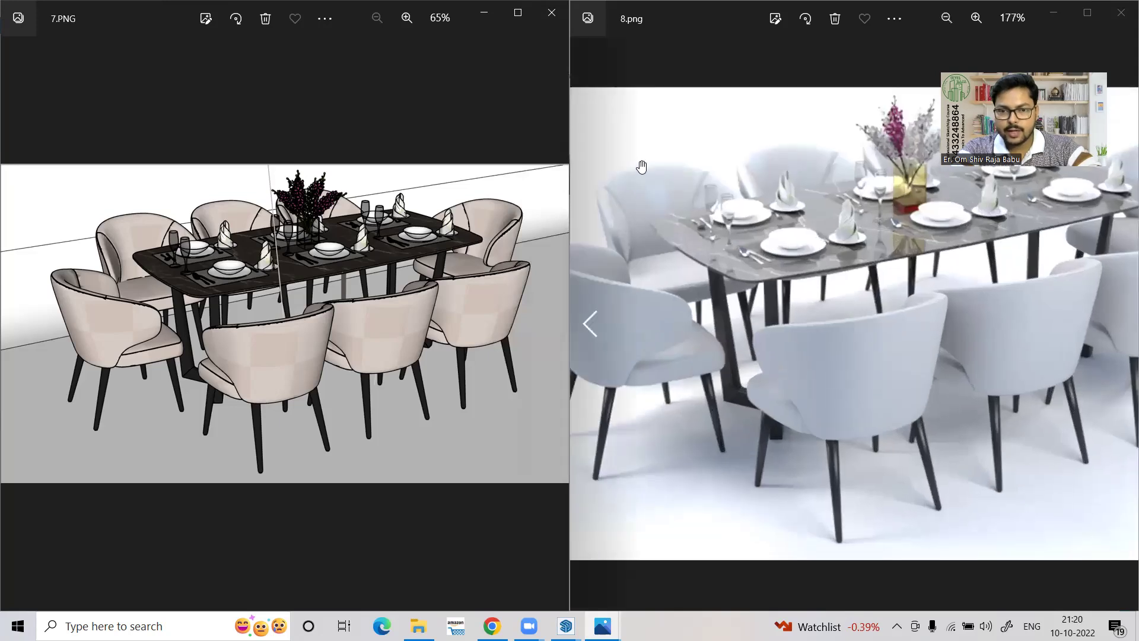
scroll(735, 188, down, 2)
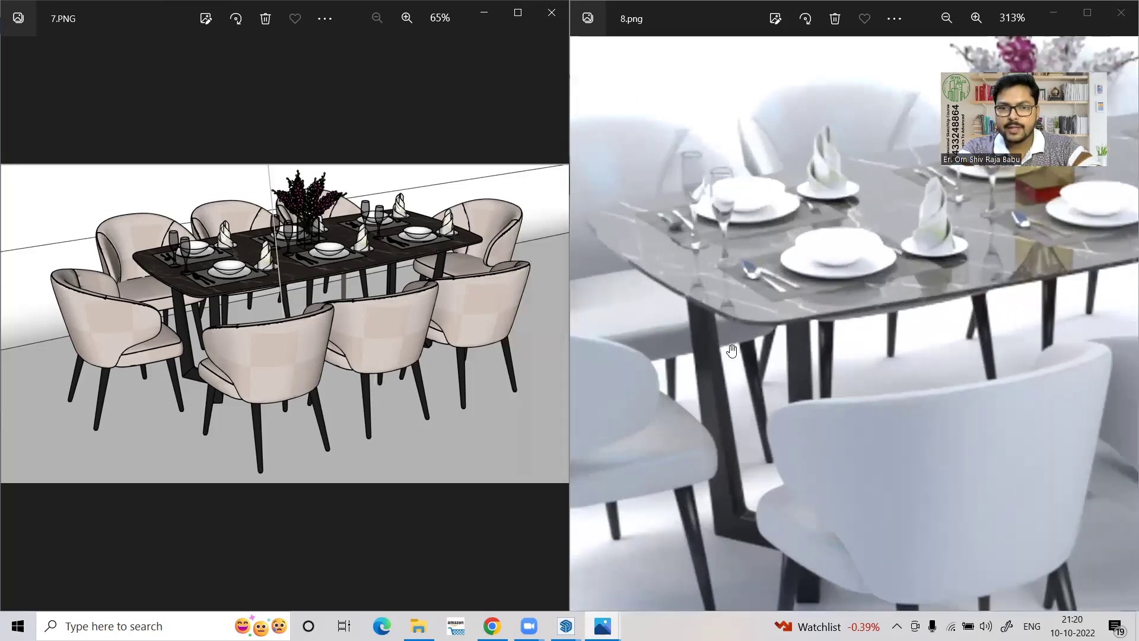
scroll(730, 352, down, 2)
scroll(730, 351, down, 2)
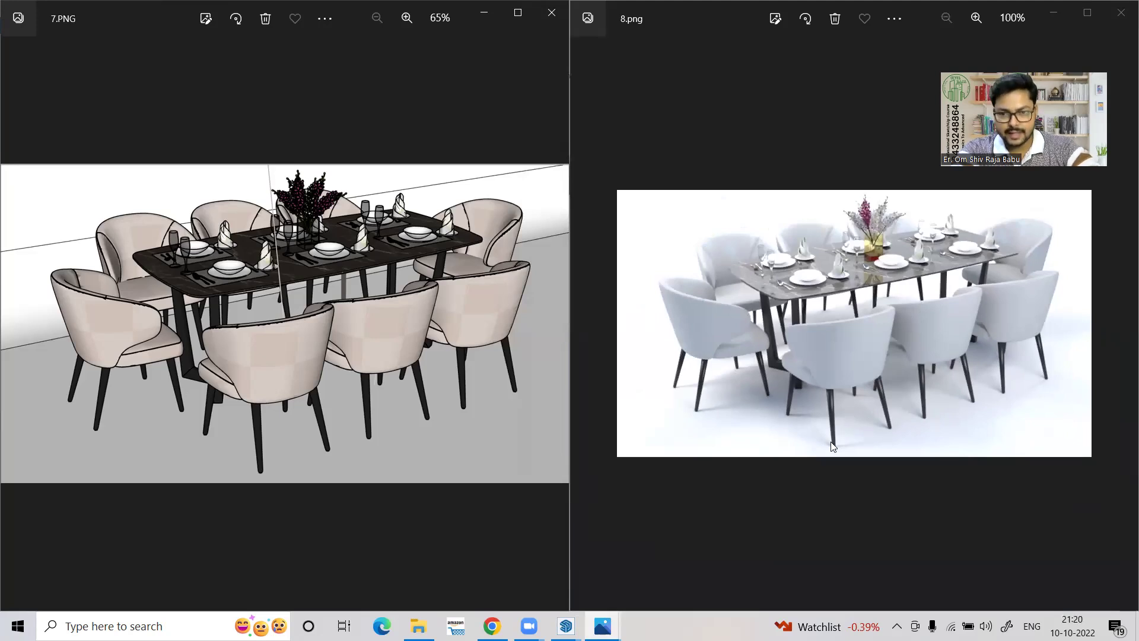
- Examine the rendered chairs and table setting in 8.png up close, and return to the full image
scroll(830, 455, up, 1)
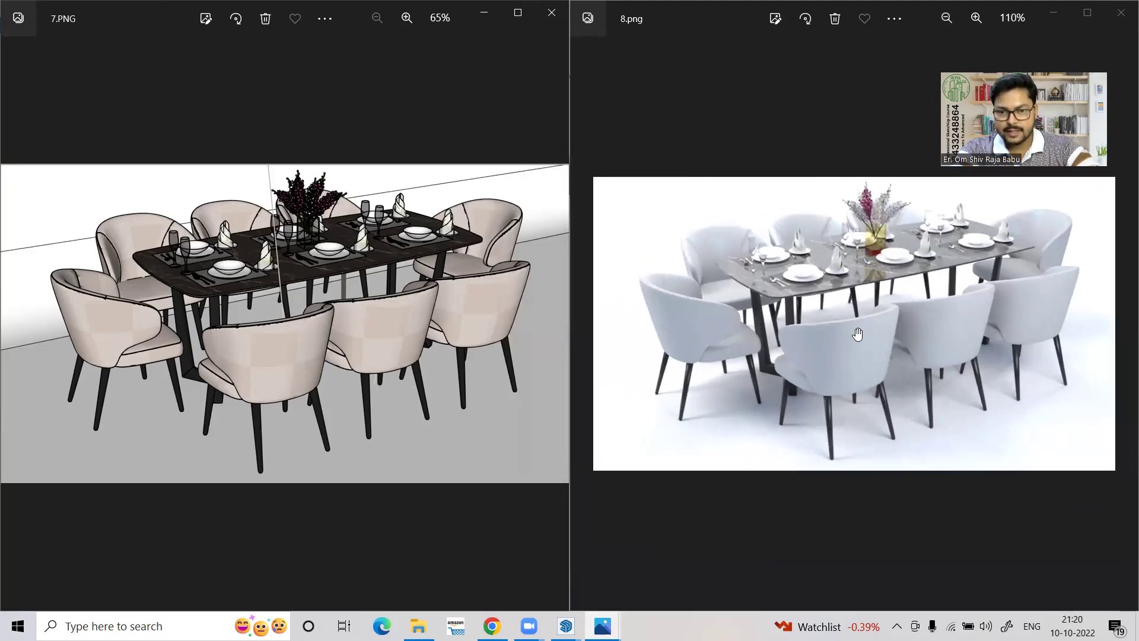
scroll(852, 273, up, 2)
scroll(851, 275, up, 6)
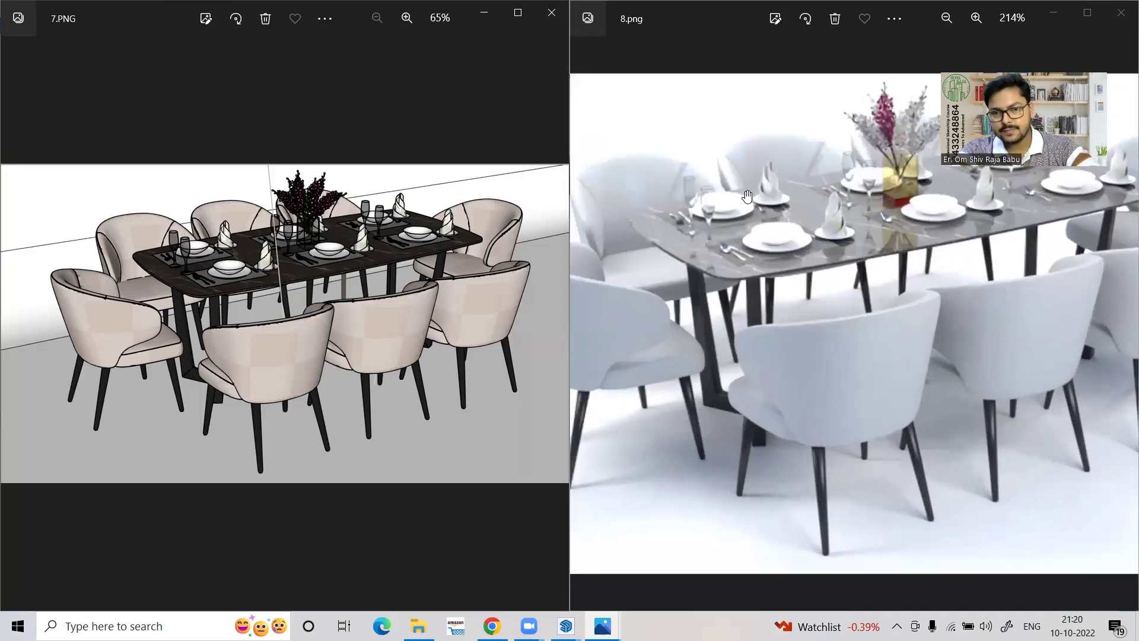
drag(750, 307, 660, 364)
scroll(659, 365, down, 4)
scroll(733, 362, down, 3)
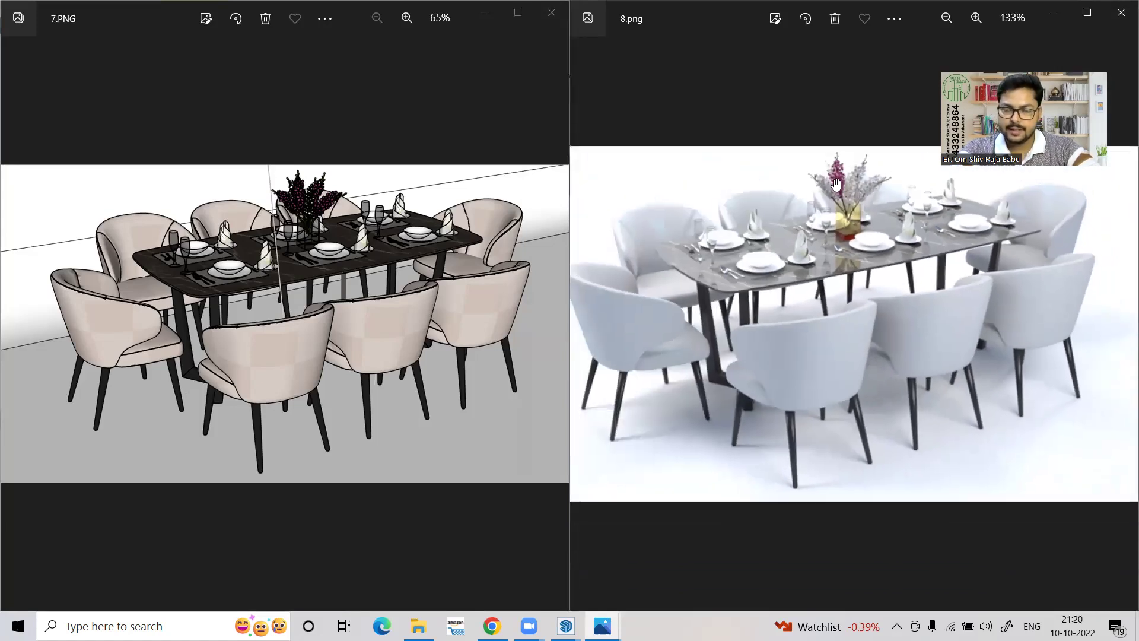
scroll(761, 331, down, 1)
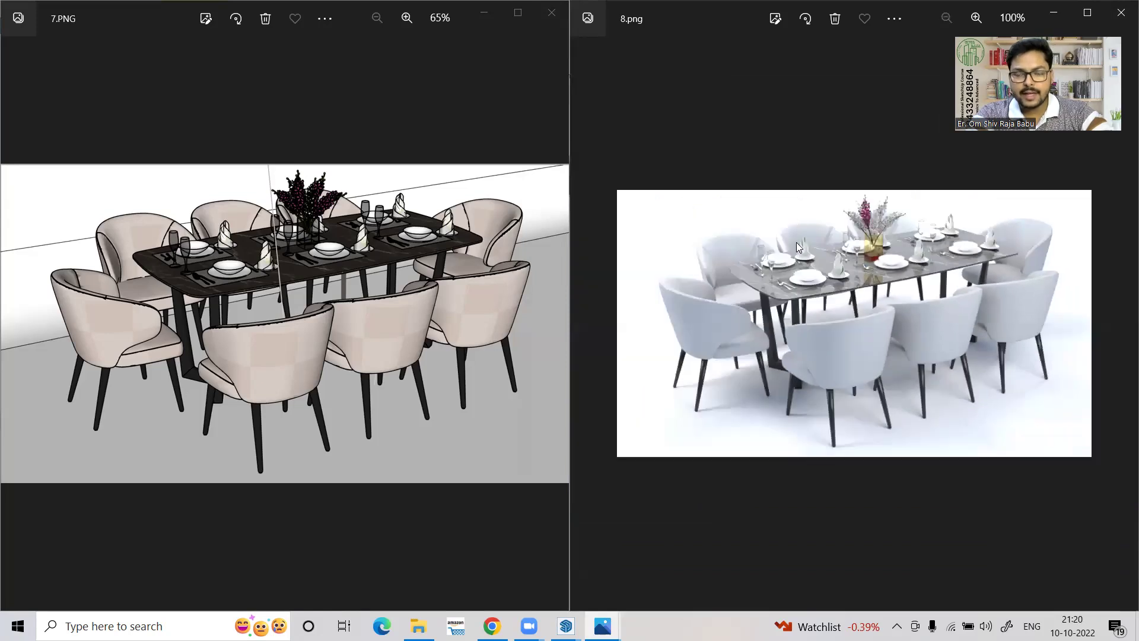
- Inspect the flower vase, tableware and their reflections on the glossy tabletop in 8.png at high magnification, and zoom back out
scroll(715, 343, up, 1)
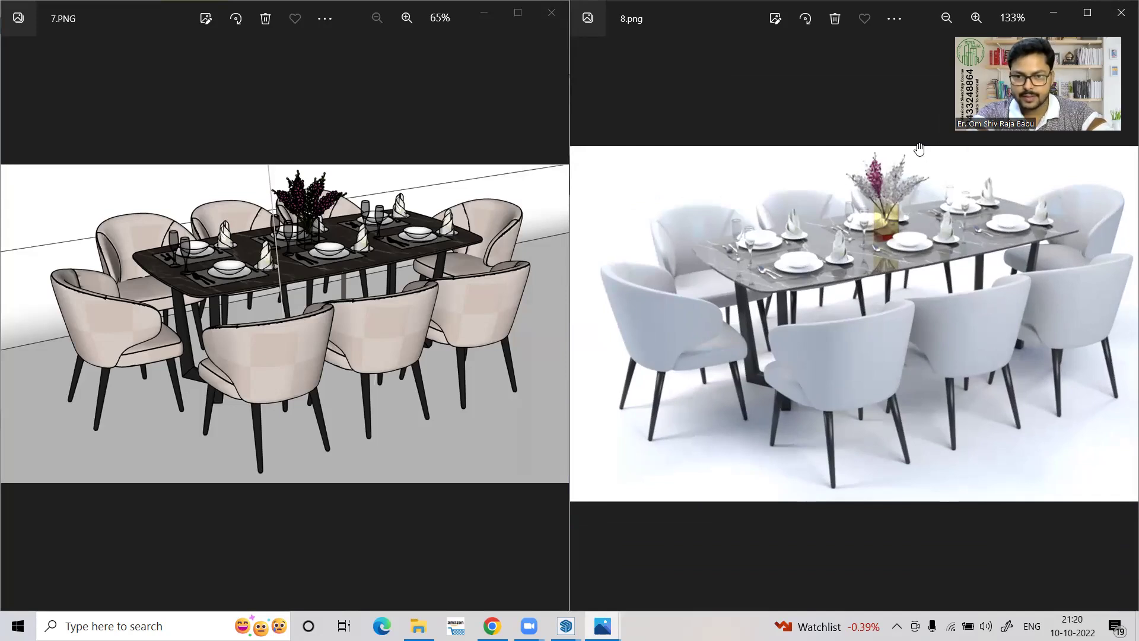
scroll(919, 149, up, 1)
scroll(905, 136, up, 1)
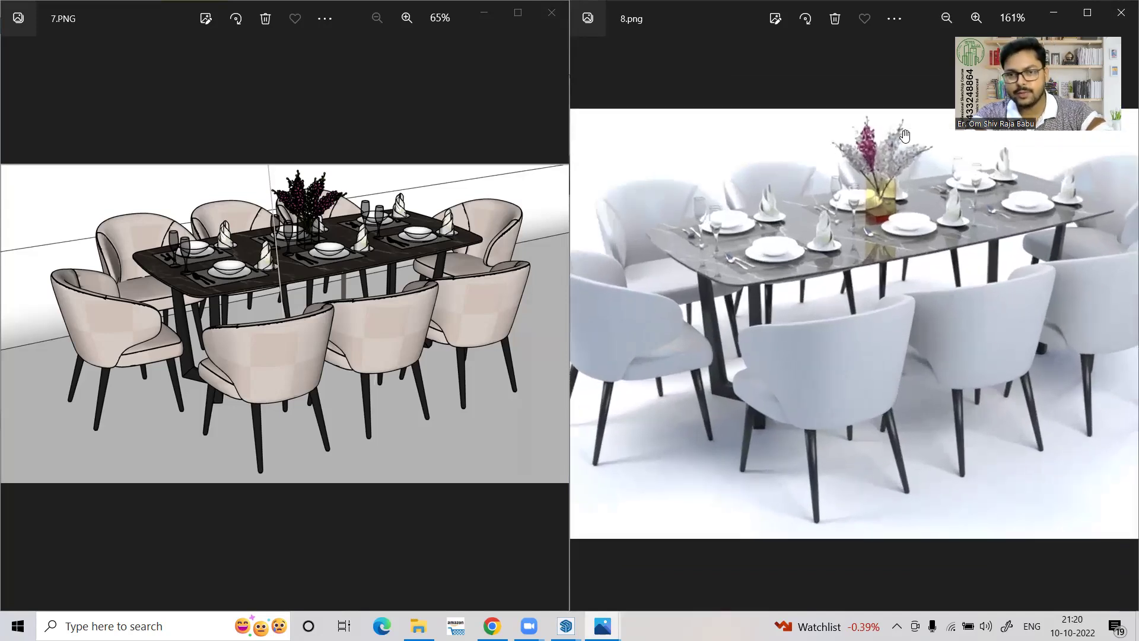
drag(883, 159, 796, 173)
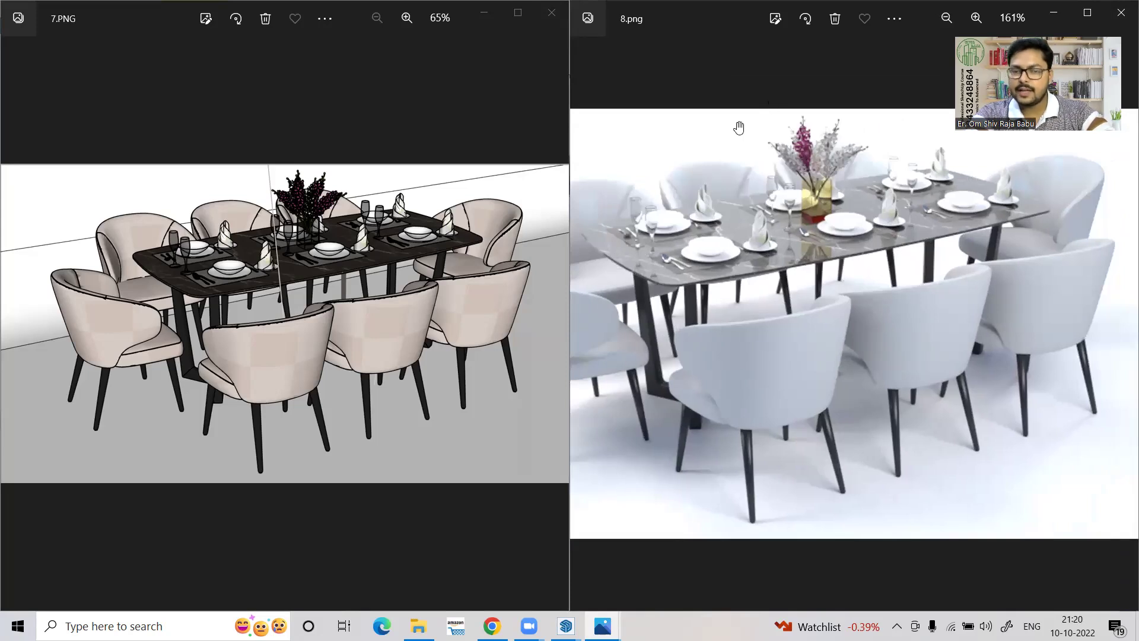
scroll(729, 231, up, 7)
drag(729, 231, 776, 290)
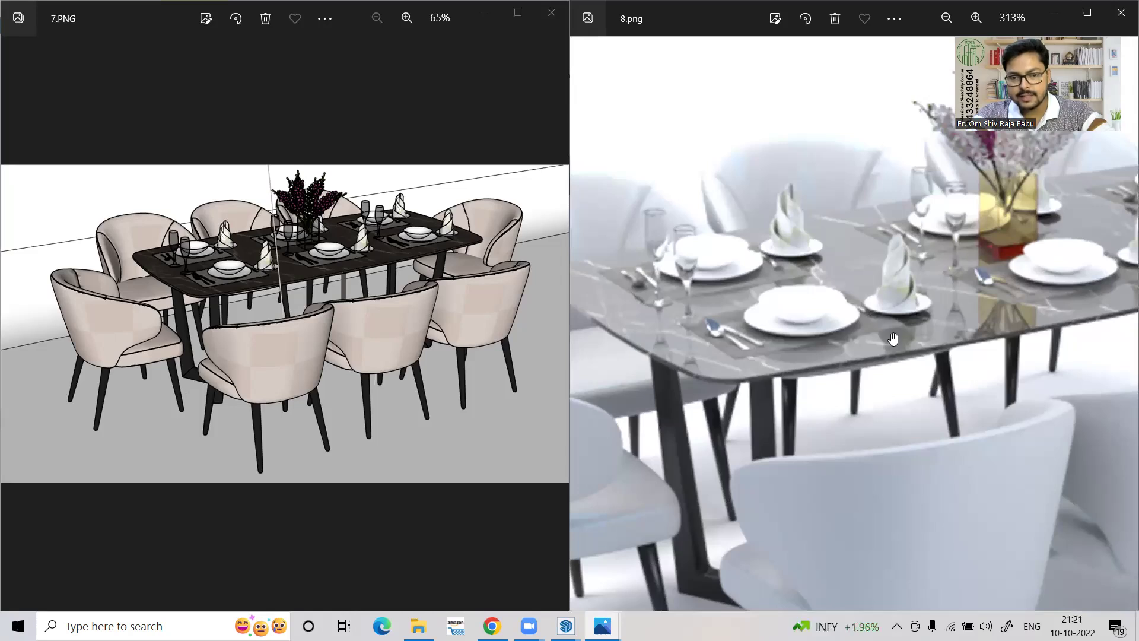
scroll(743, 333, down, 2)
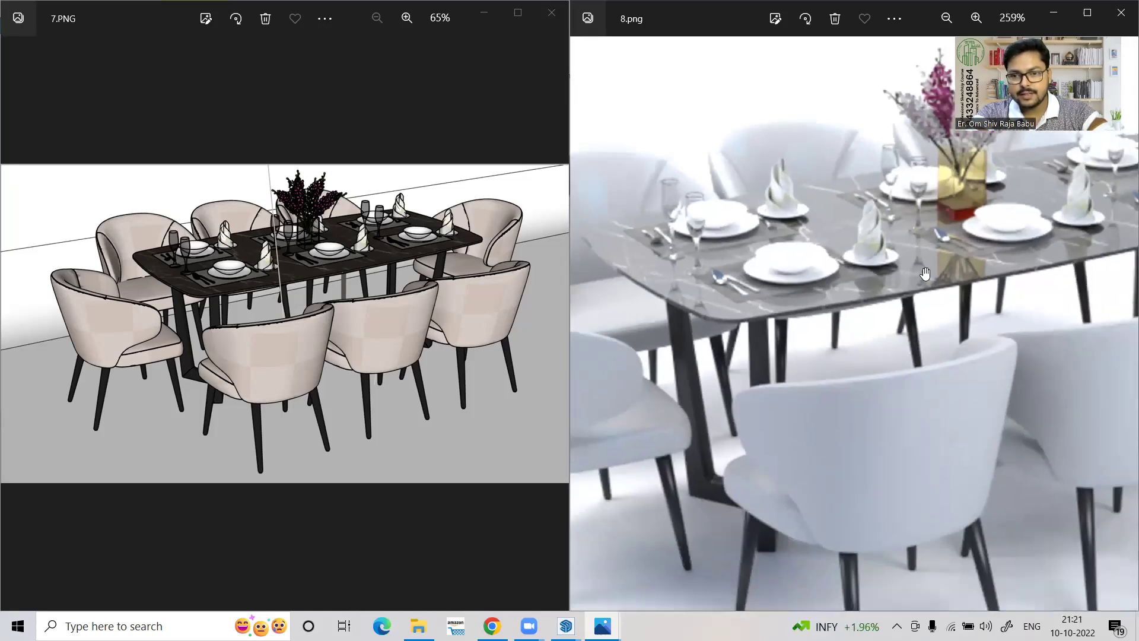
scroll(925, 273, up, 5)
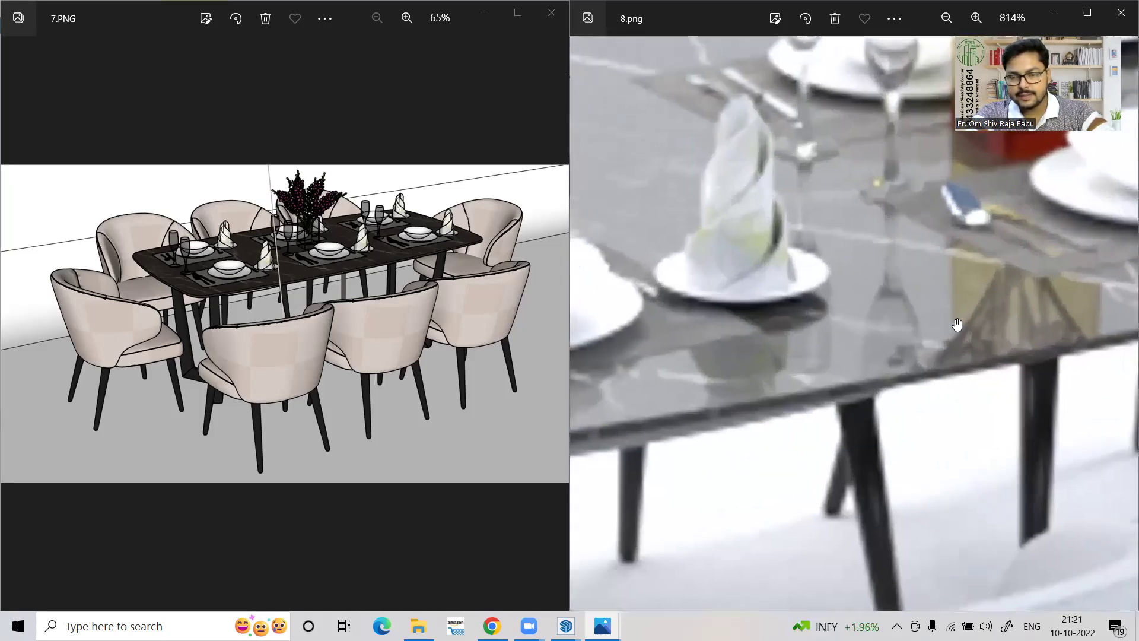
scroll(853, 345, down, 4)
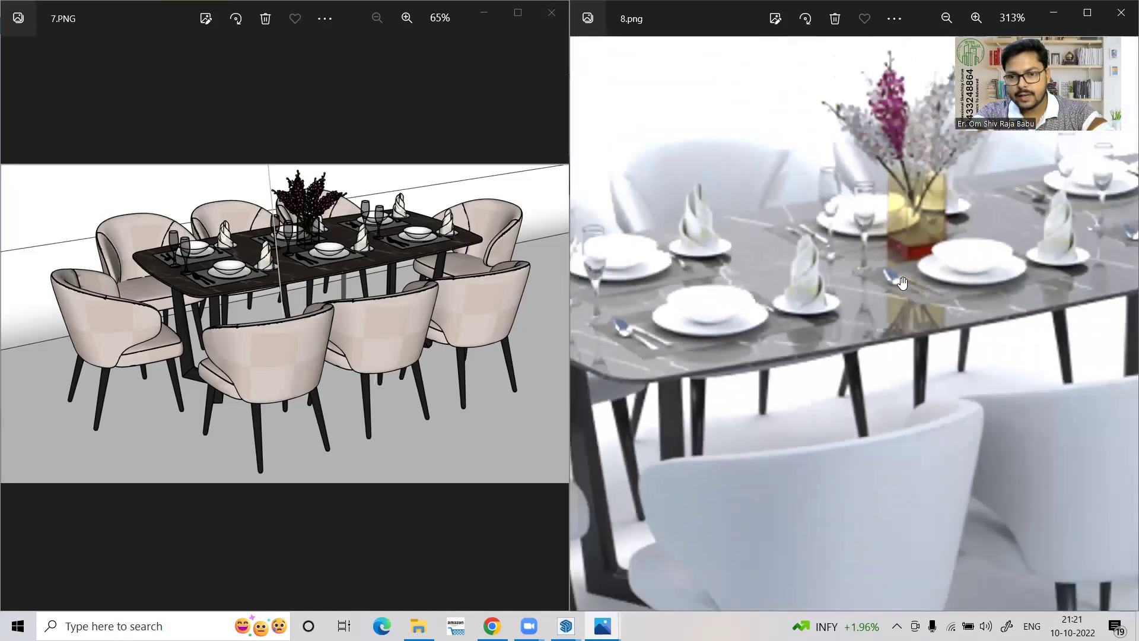
scroll(932, 308, down, 2)
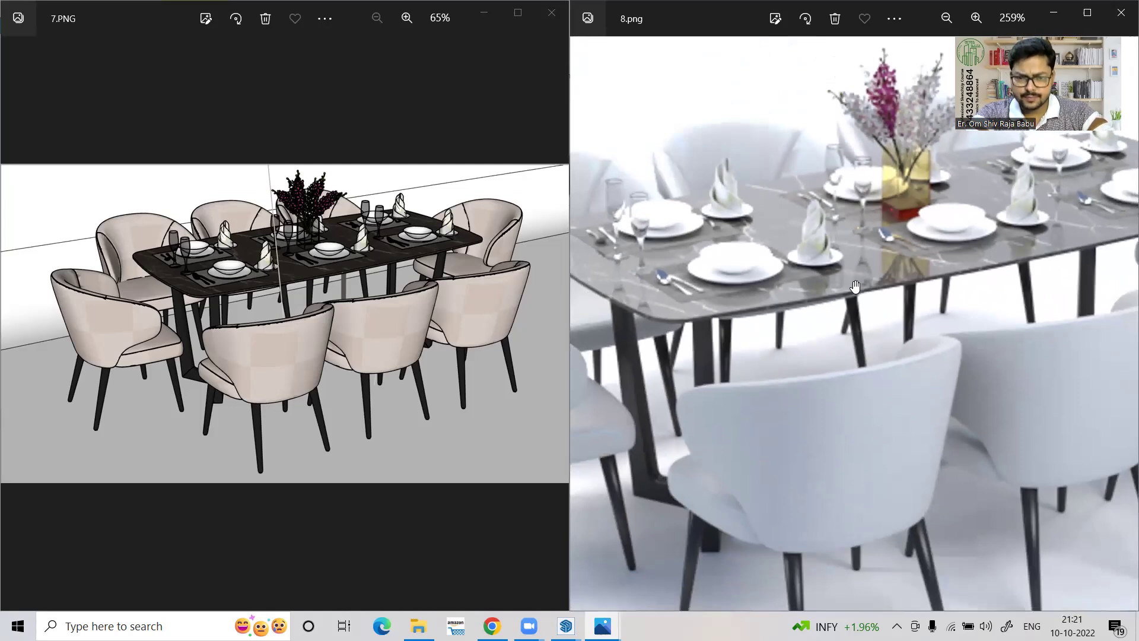
scroll(734, 267, down, 3)
scroll(709, 273, up, 4)
scroll(749, 286, down, 1)
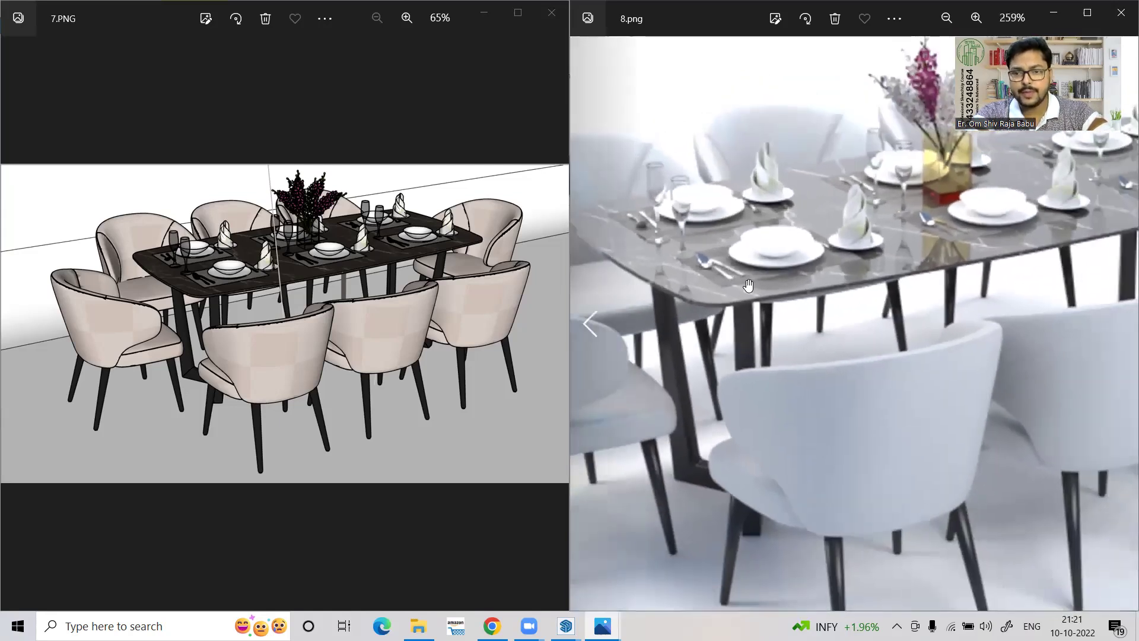
scroll(749, 286, down, 3)
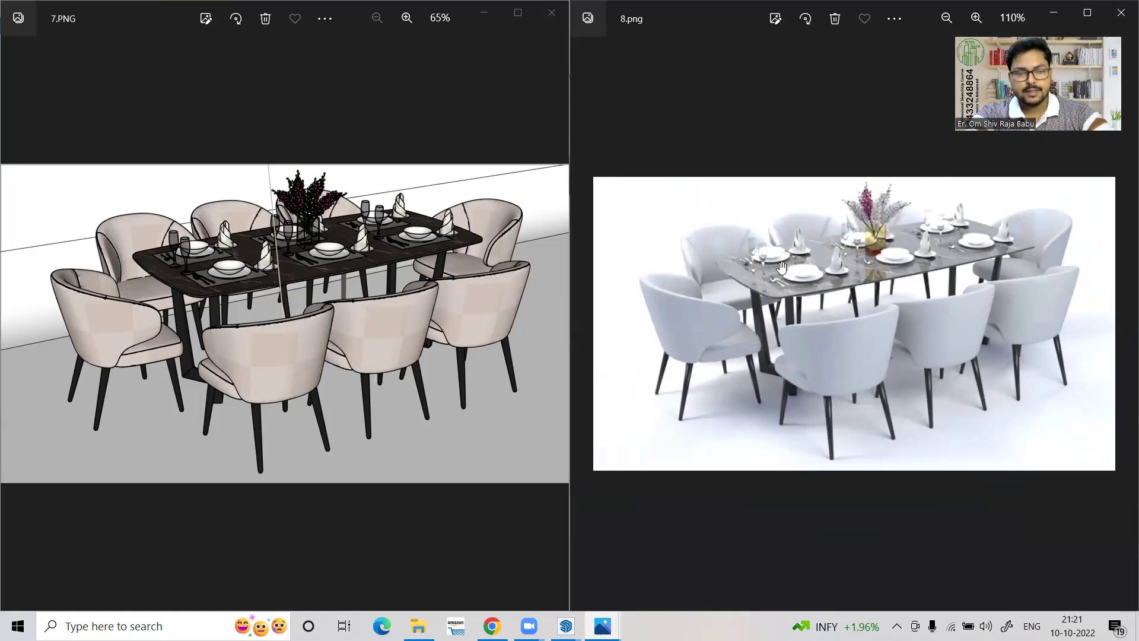
ctrl+scroll(782, 264, up, 1)
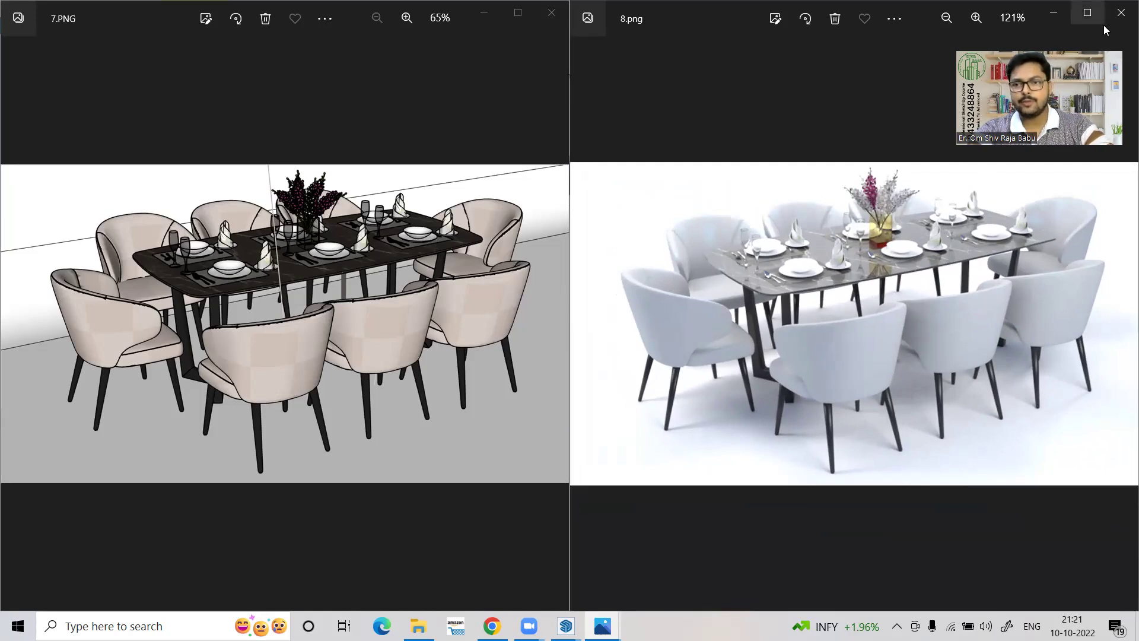
- Close the images 8.png and 7.PNG, and switch to the V-Ray Asset Editor in SketchUp
click(1119, 15)
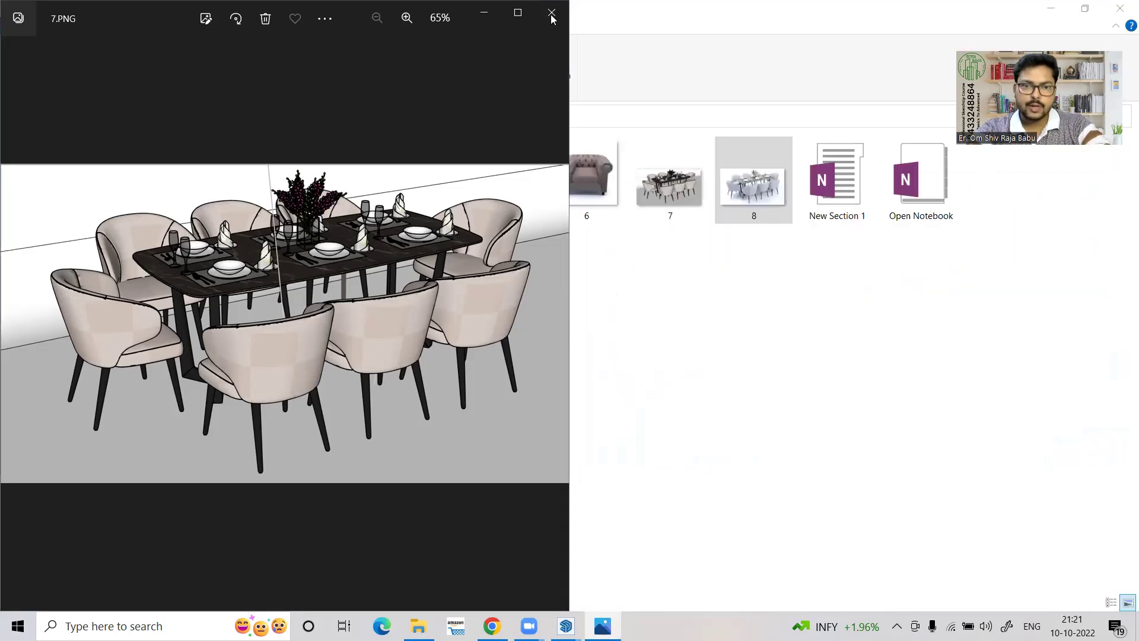
click(550, 12)
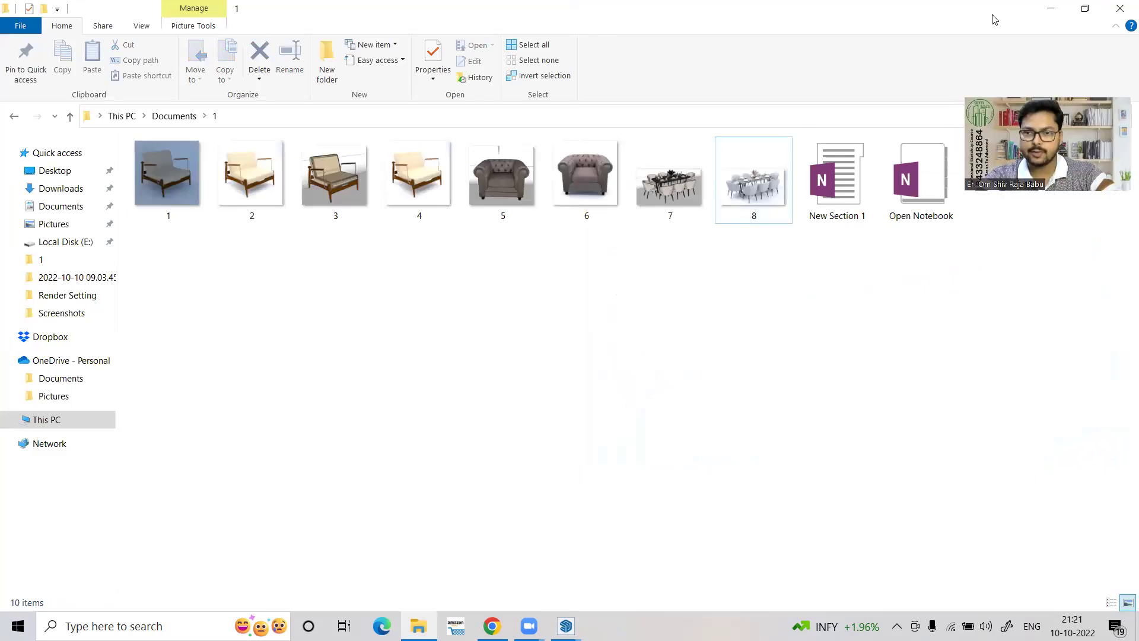
key(alt+Tab)
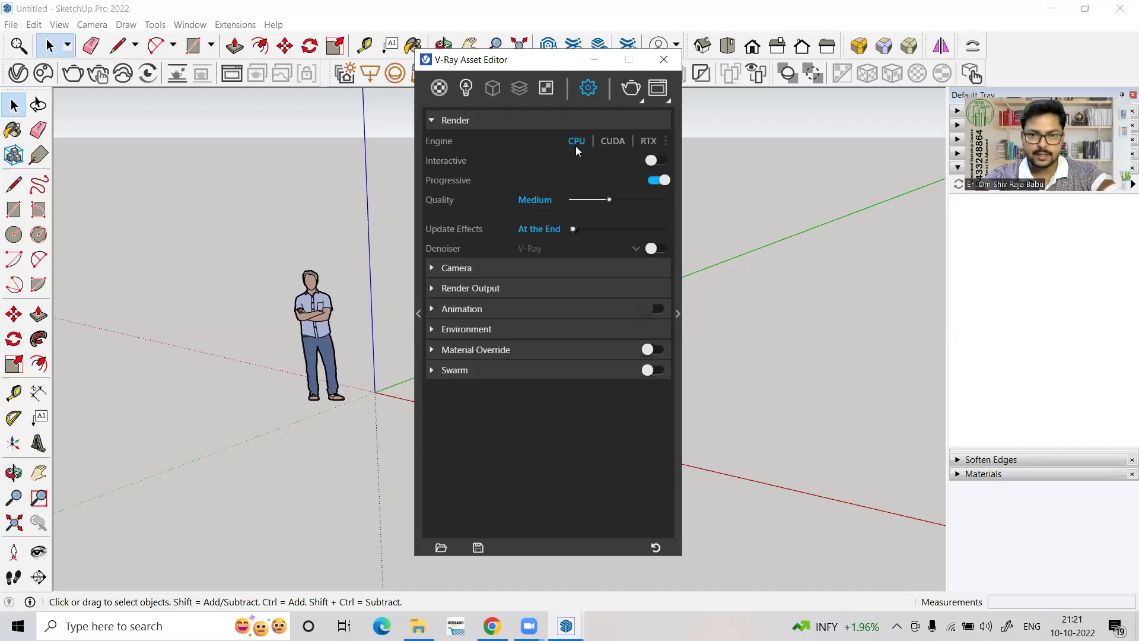
- Set the V-Ray render engine to RTX
click(650, 142)
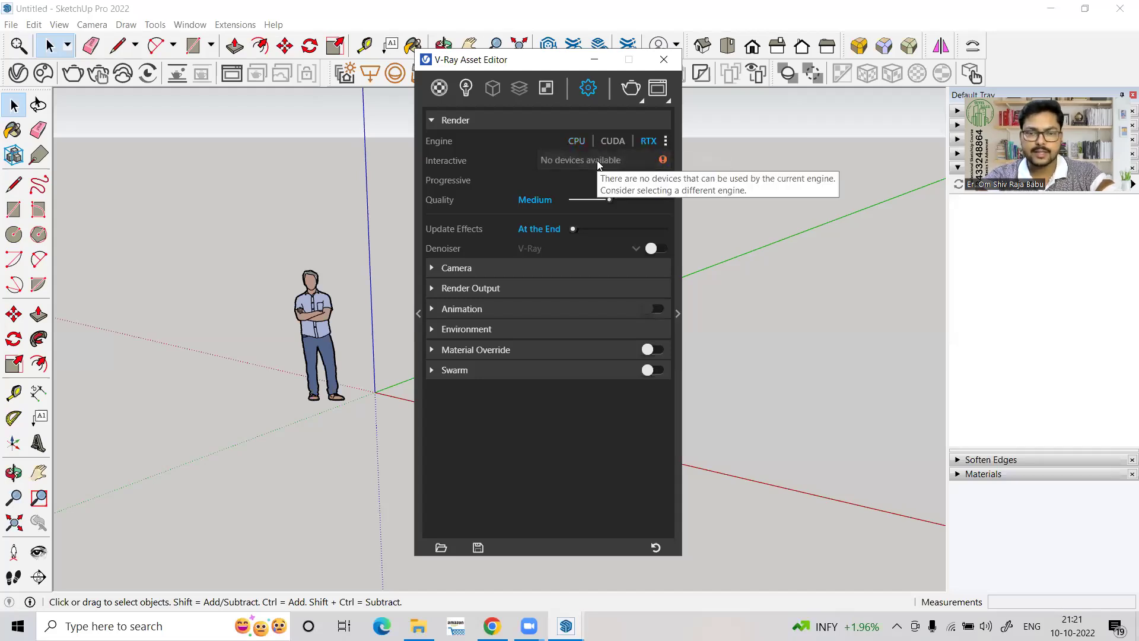
click(796, 278)
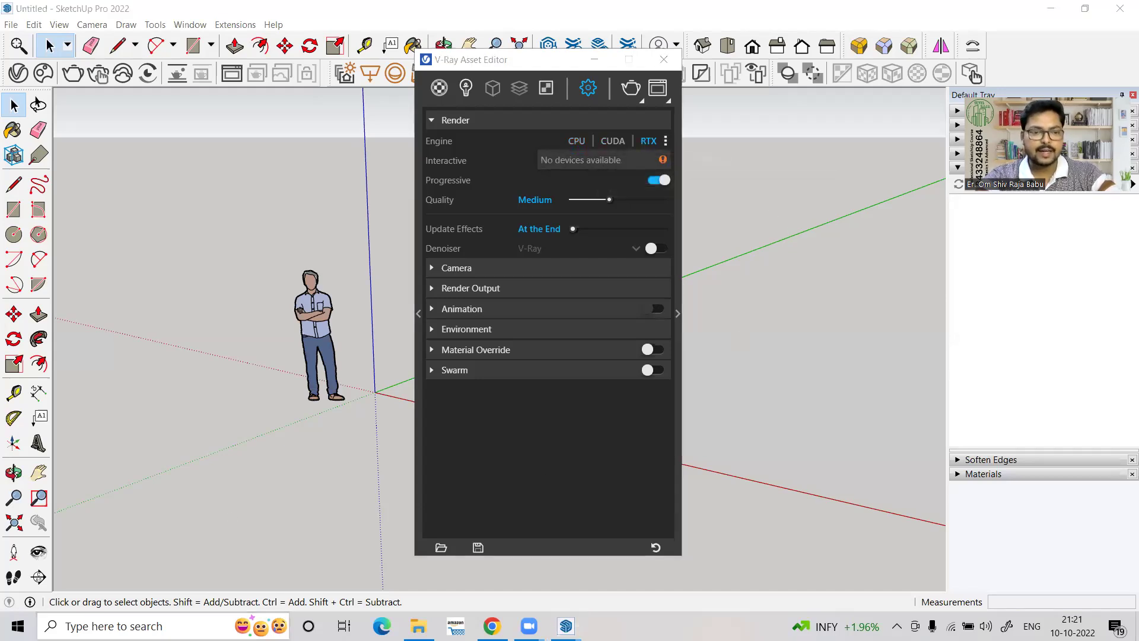
- Check which display adapters are installed using the Windows Device Manager, and close it
click(113, 626)
text(dev)
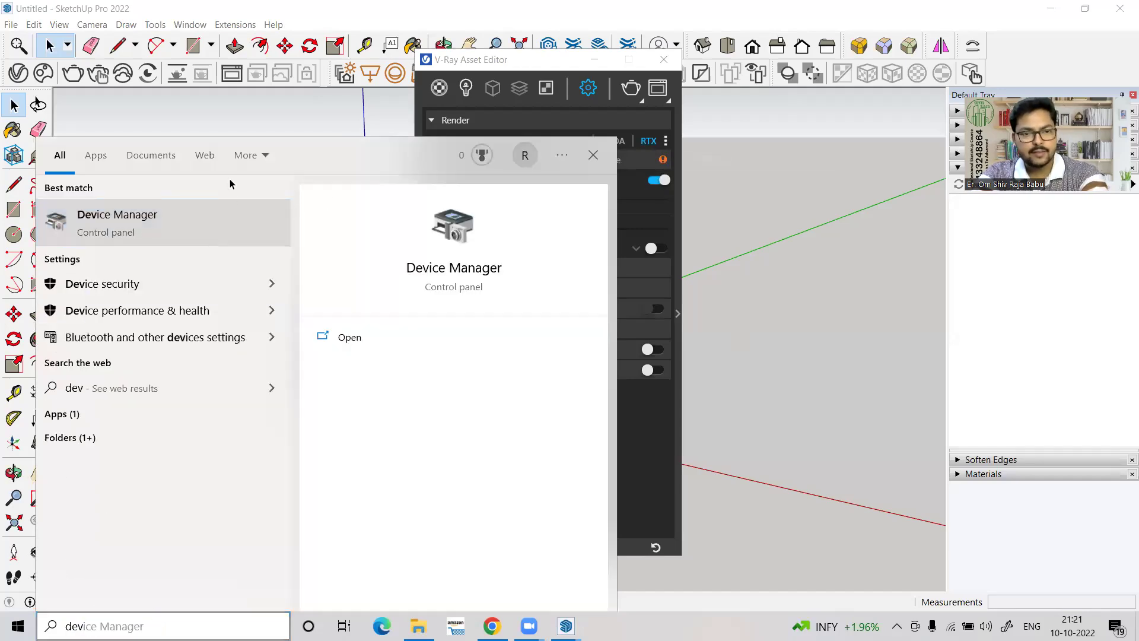
key(Return)
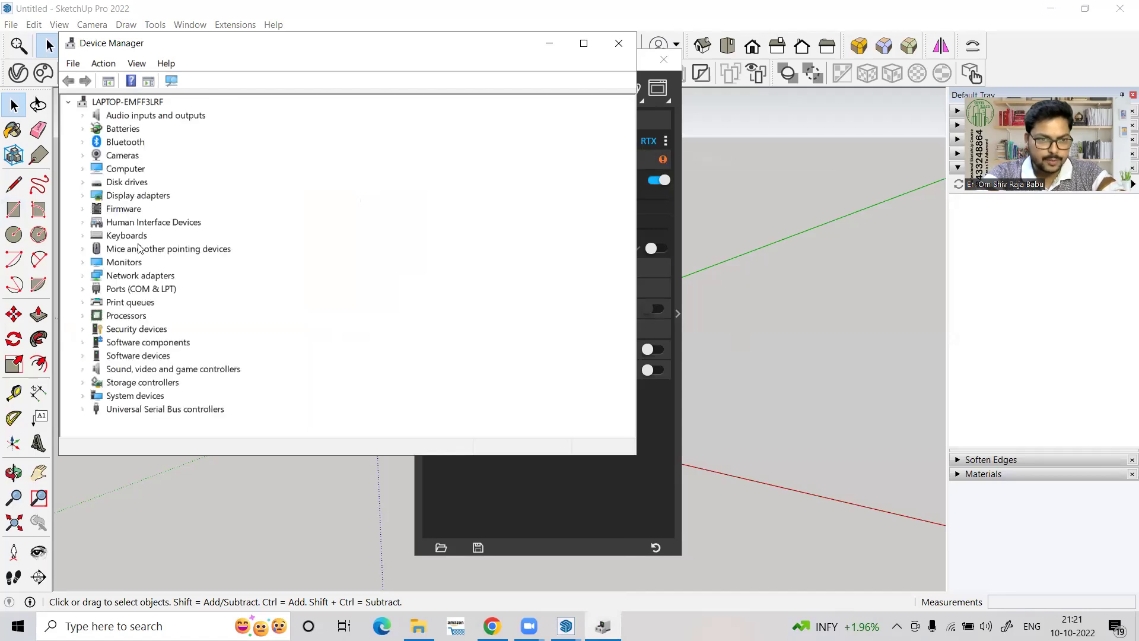
click(137, 195)
double_click(141, 202)
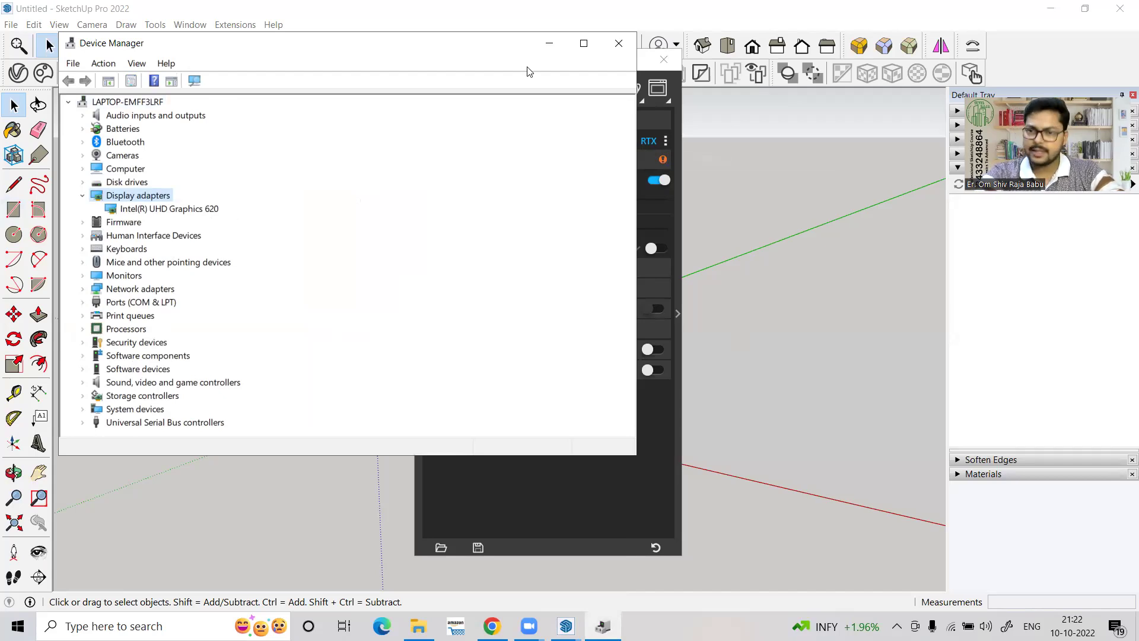
click(617, 45)
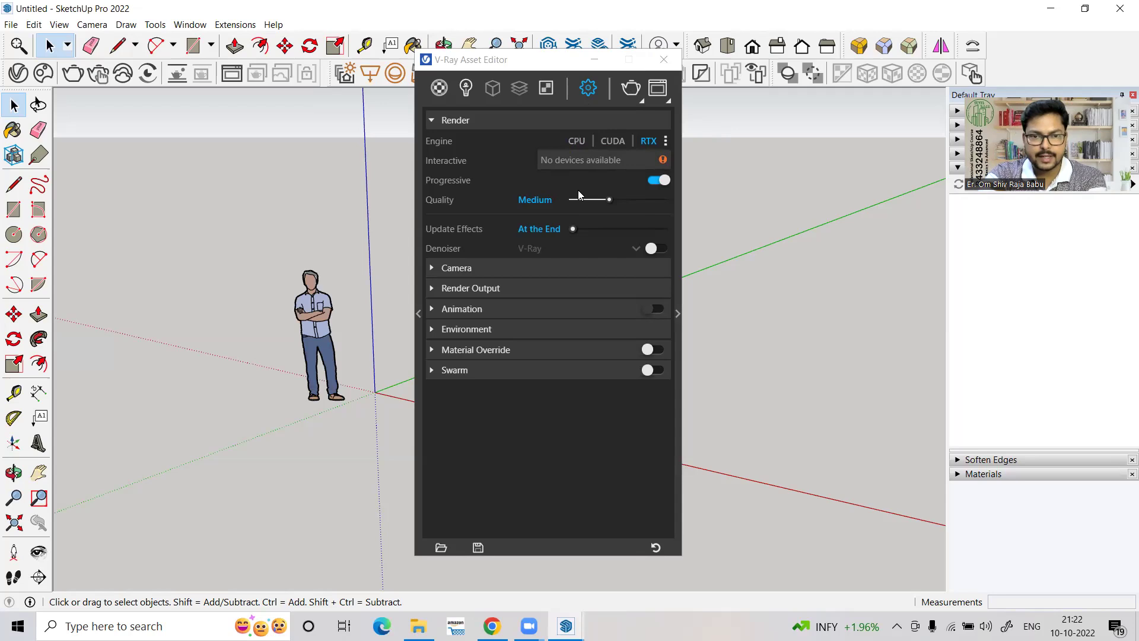
- Disable Progressive, enable Interactive rendering, and try lower Interactivity levels before setting it to High
click(657, 181)
click(654, 164)
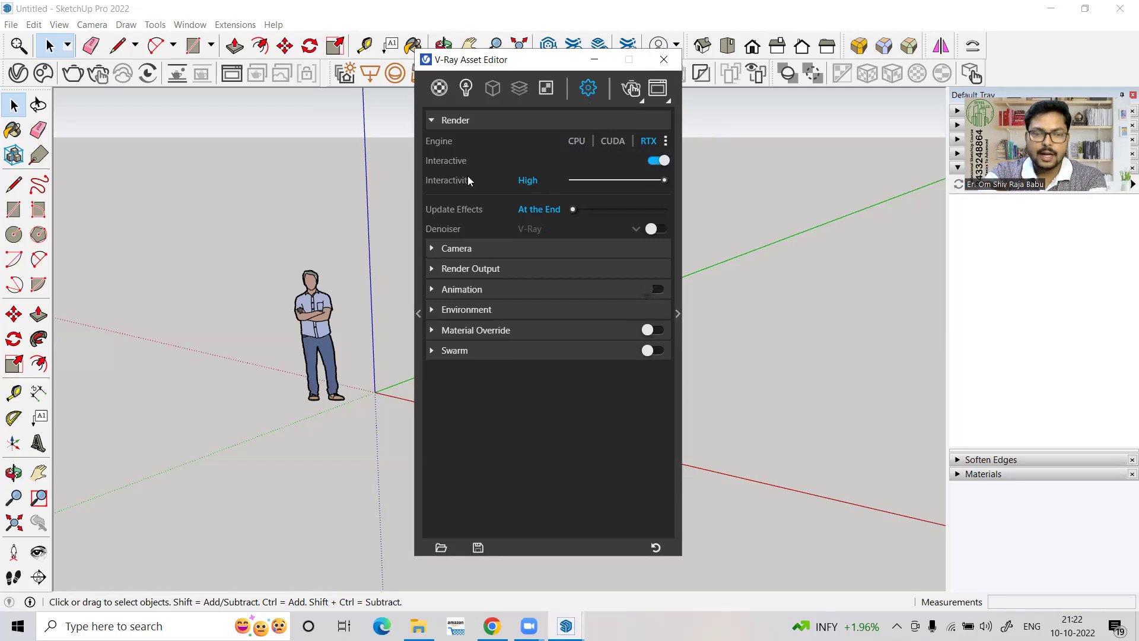
click(573, 182)
click(612, 180)
click(665, 180)
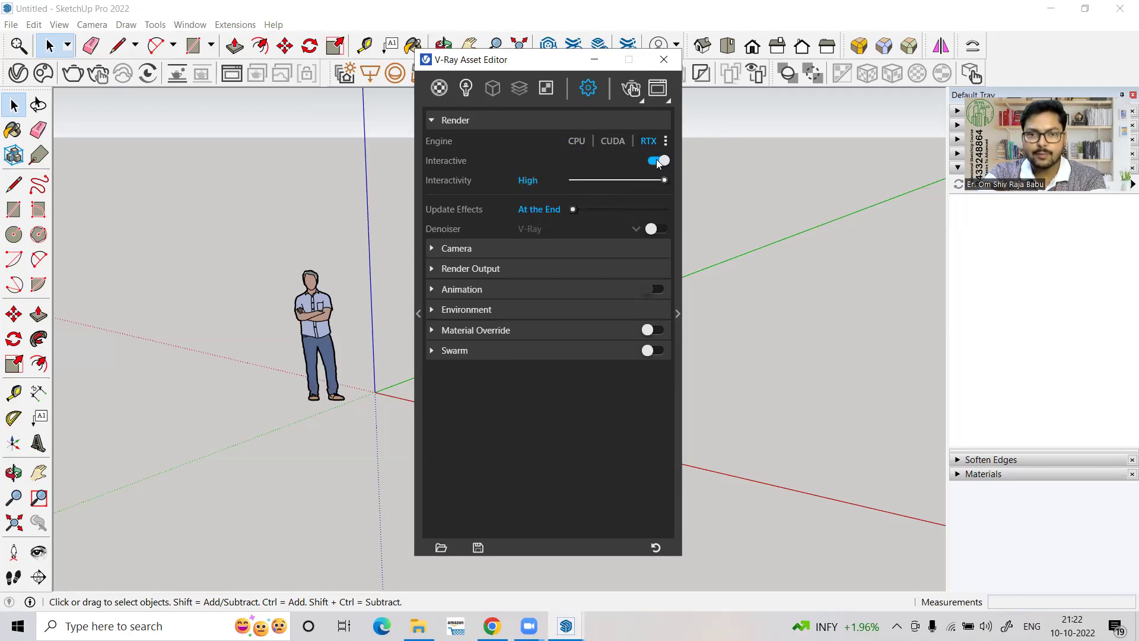
- Disable Interactive to try Low render quality, set the quality to Medium+, and enable Interactive again
click(657, 160)
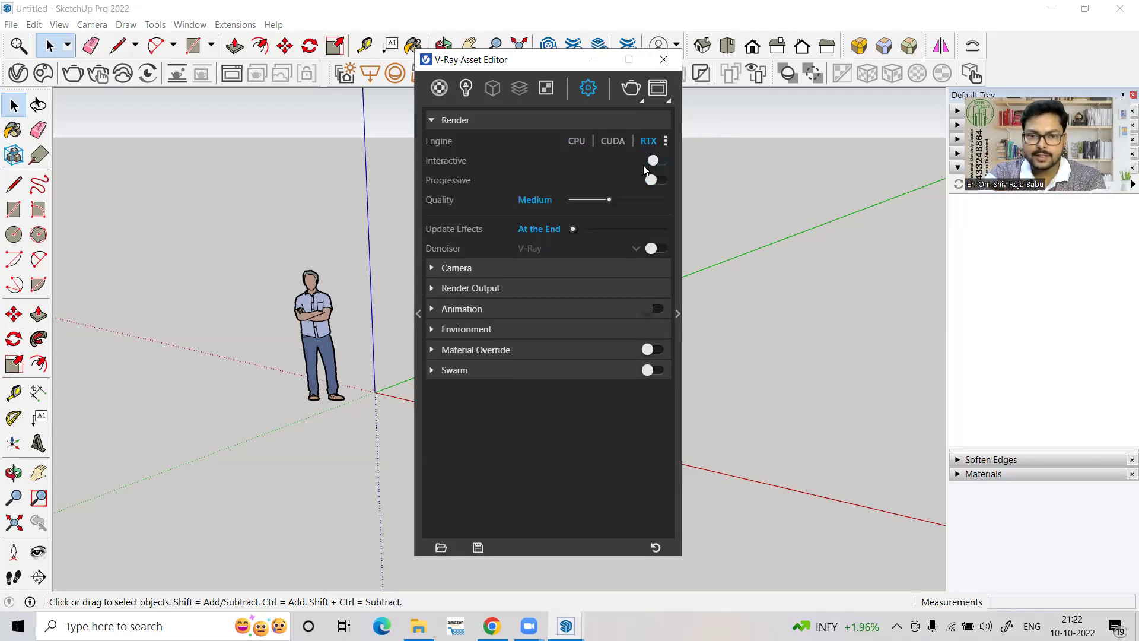
click(571, 199)
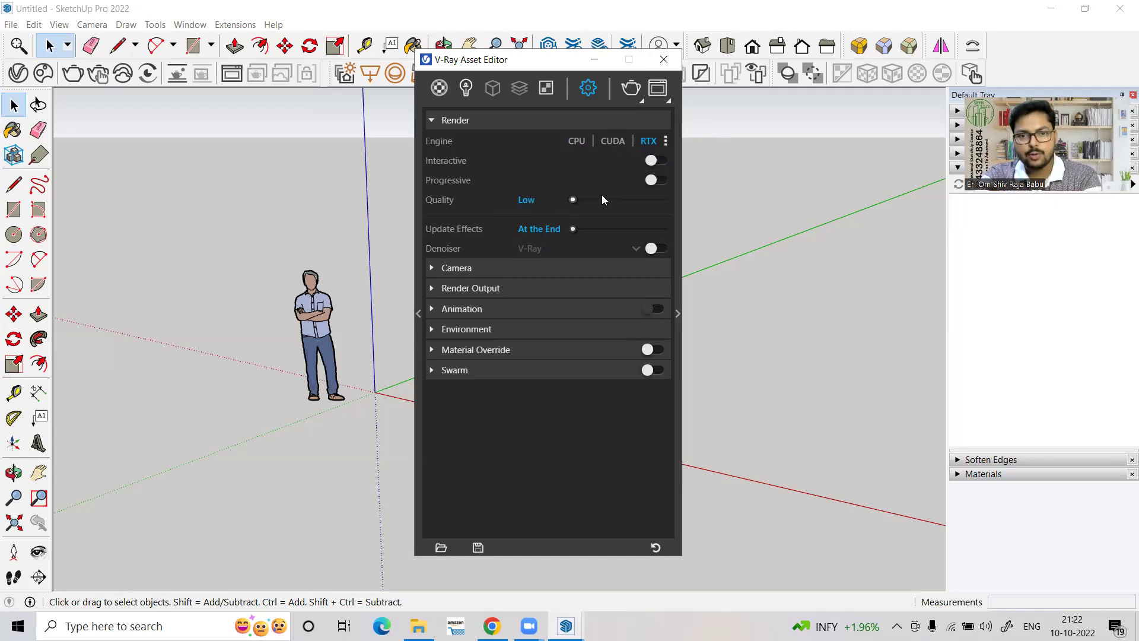
click(619, 199)
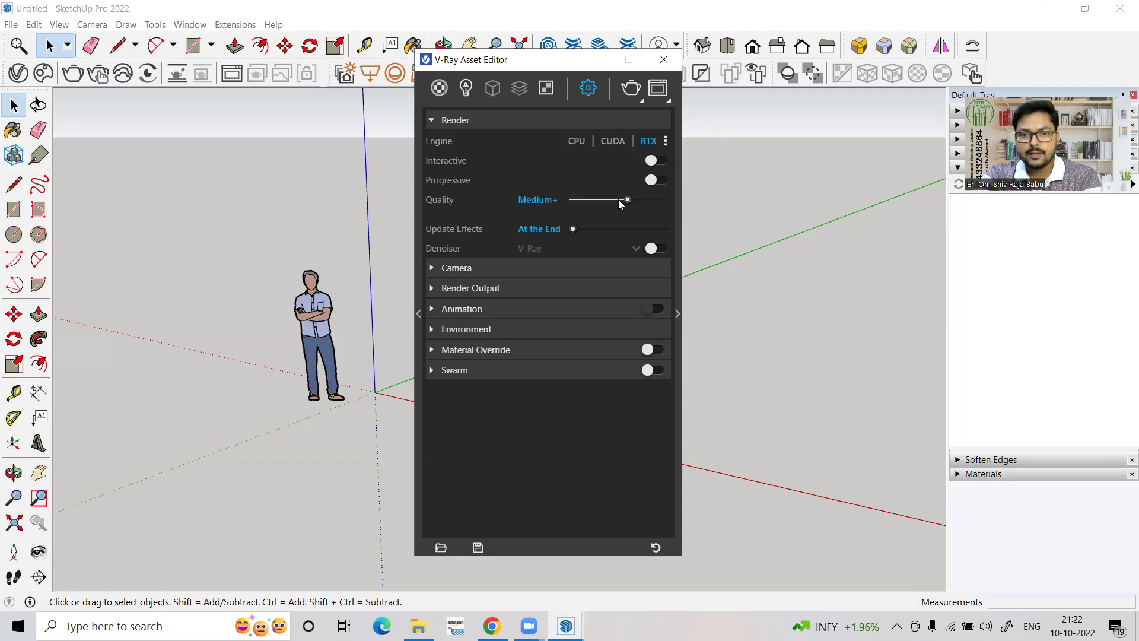
click(658, 161)
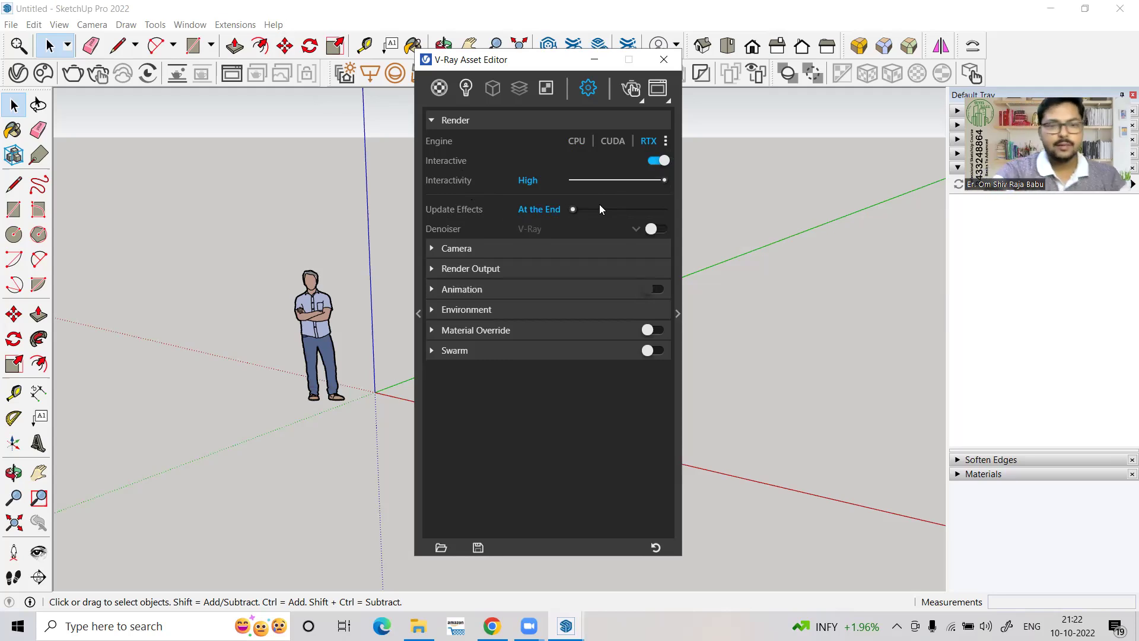
- Look over the Camera settings, collapse them, and enable Safe Frame in the Render Output settings
mouse_move(504, 226)
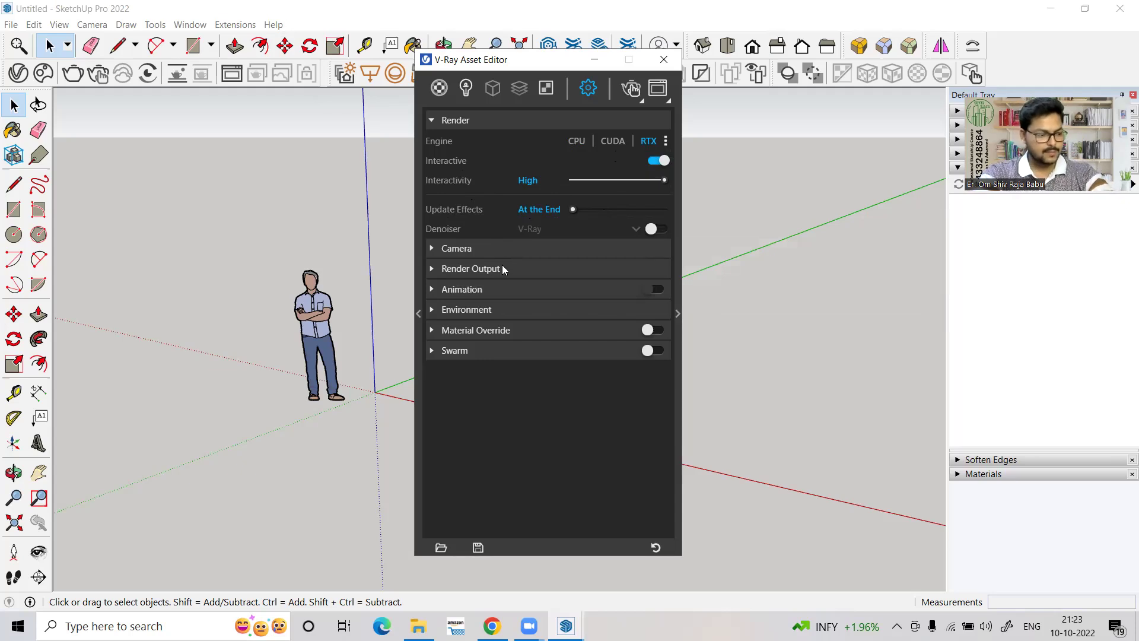
click(509, 250)
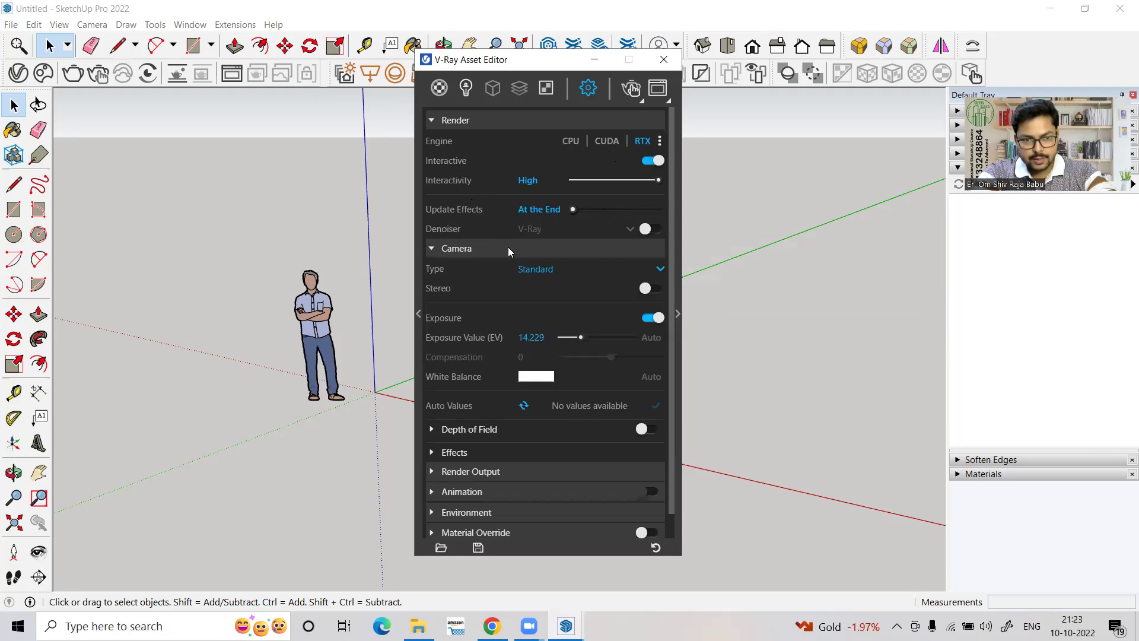
click(509, 249)
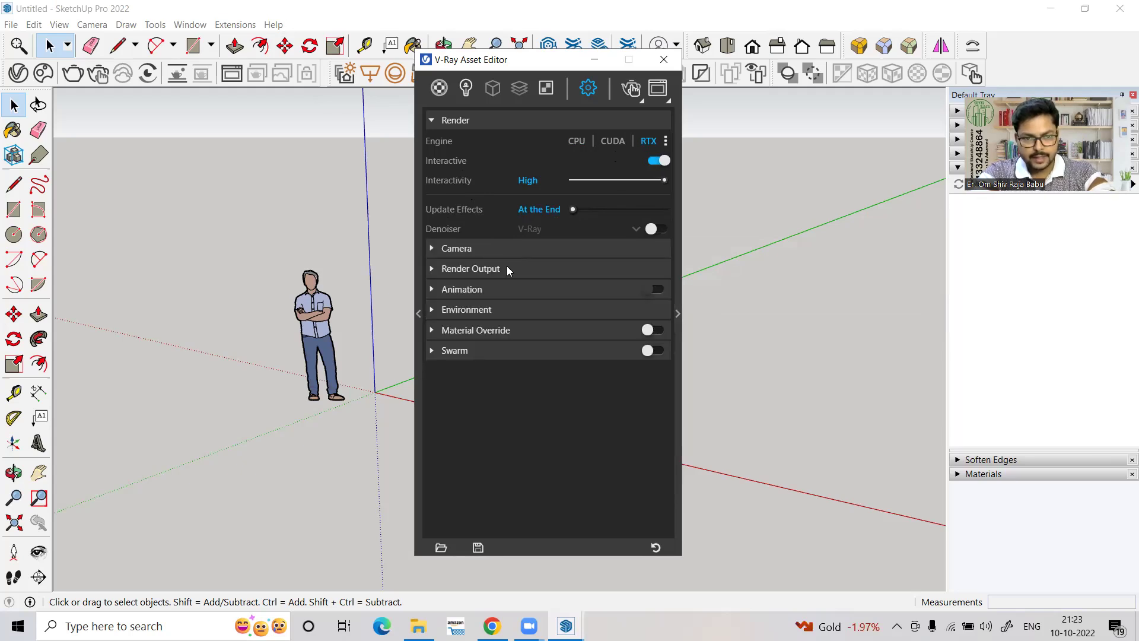
click(508, 270)
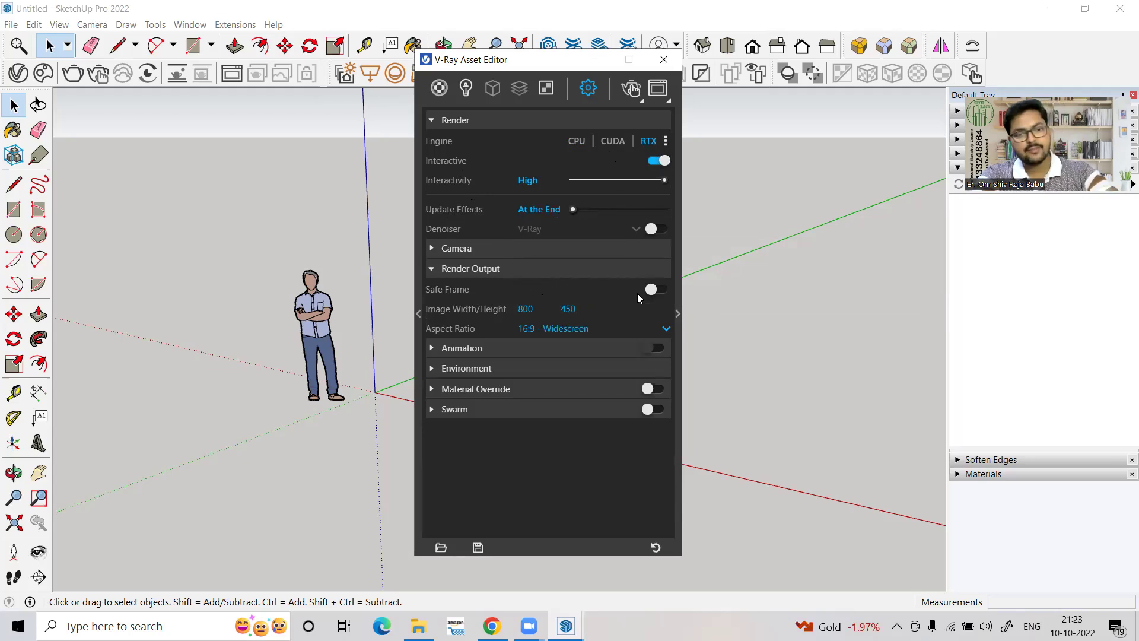
click(660, 291)
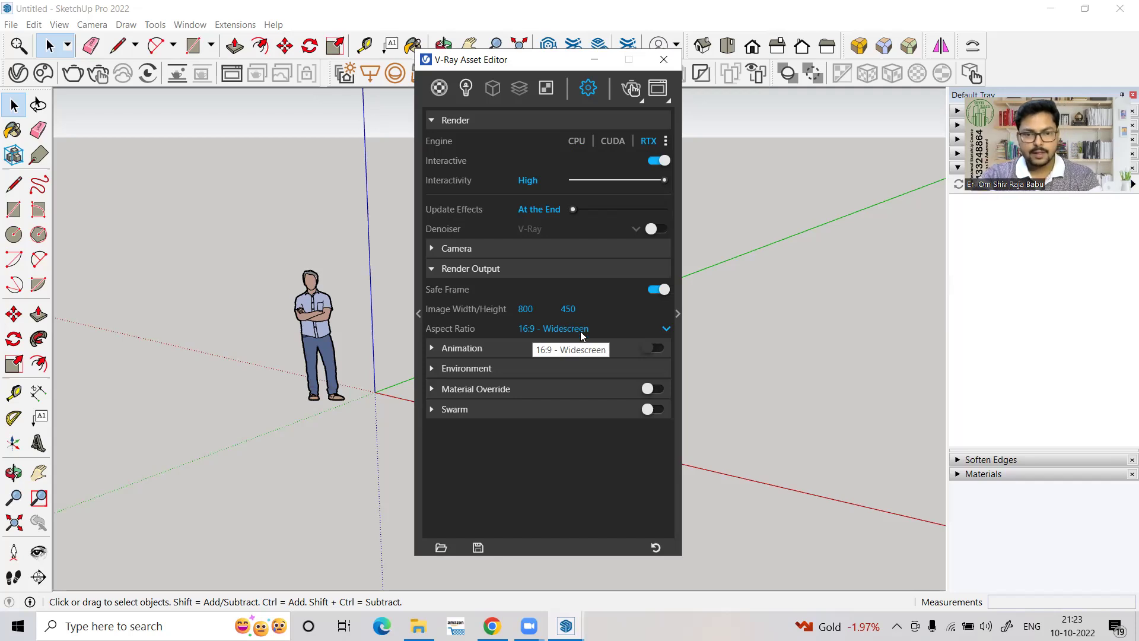
- Set the render output aspect ratio to 1:1 - Square and move the V-Ray Asset Editor aside to reveal the safe frame
click(569, 328)
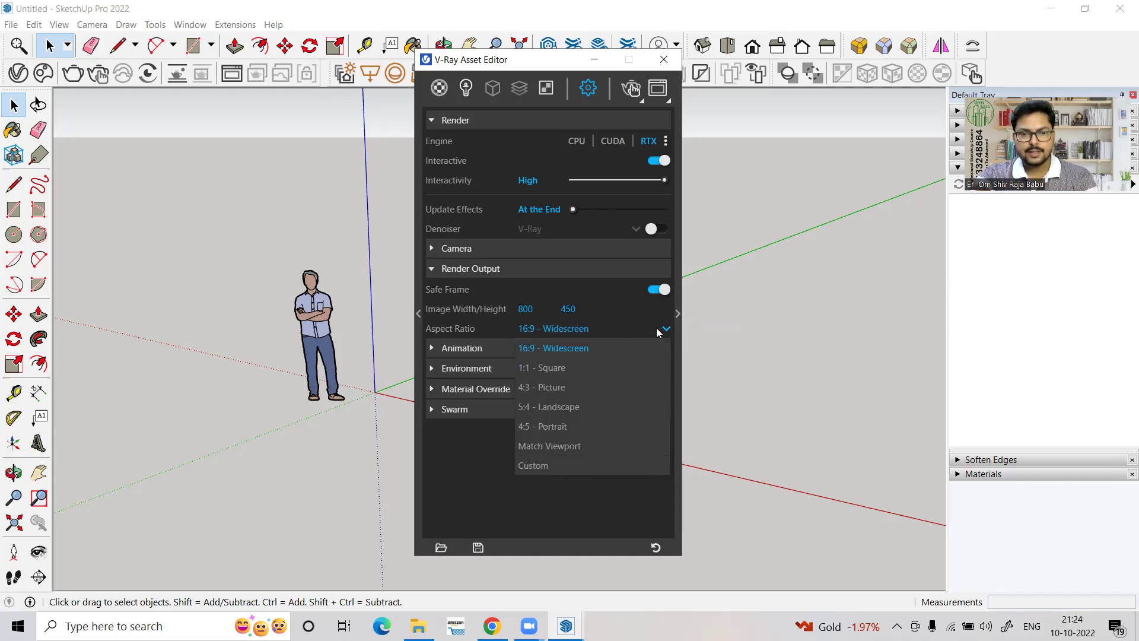
click(658, 330)
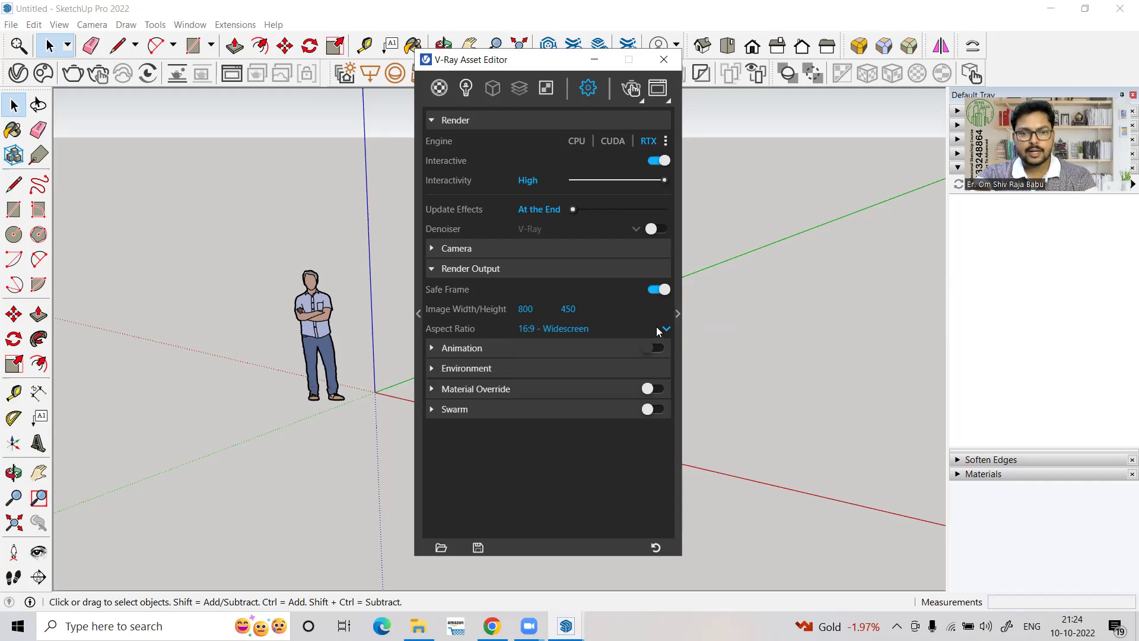
click(568, 330)
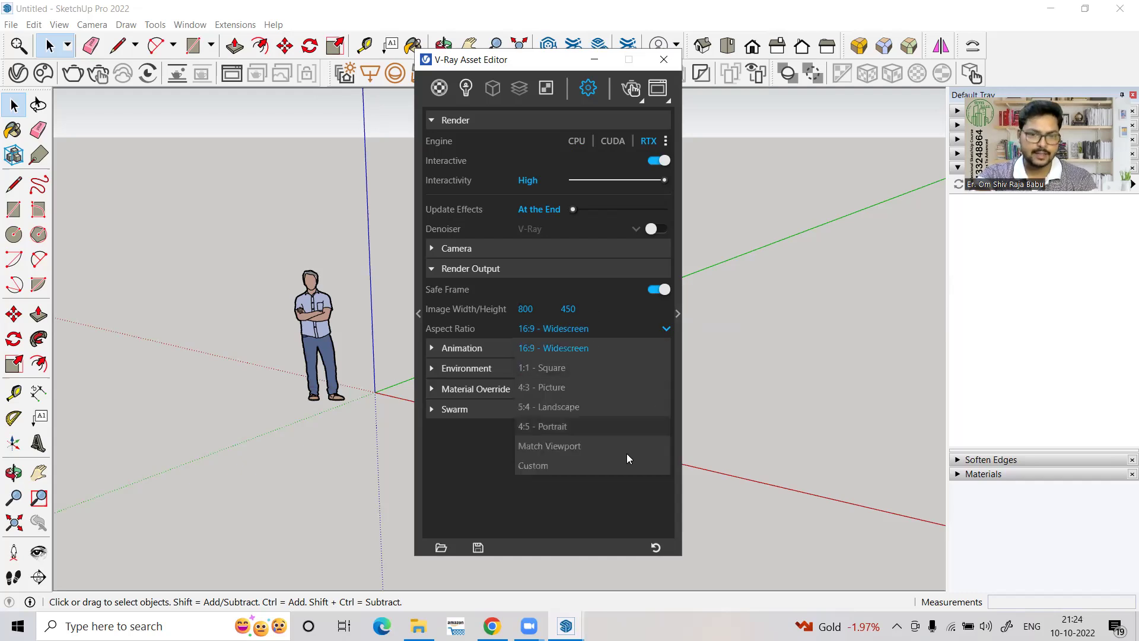
click(566, 368)
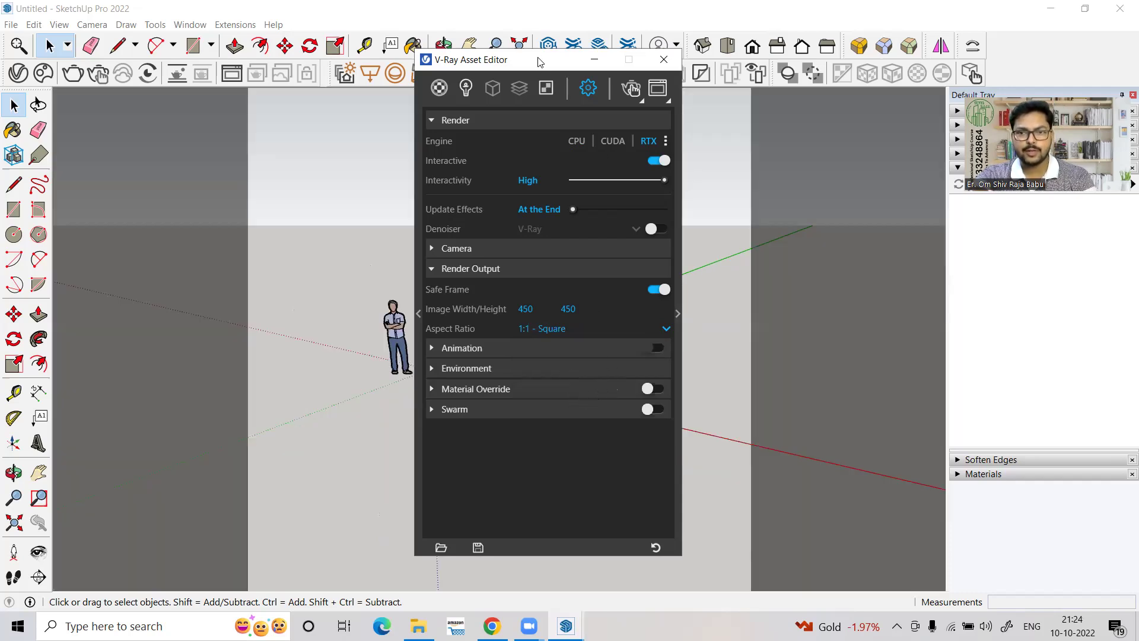
drag(540, 60, 102, 69)
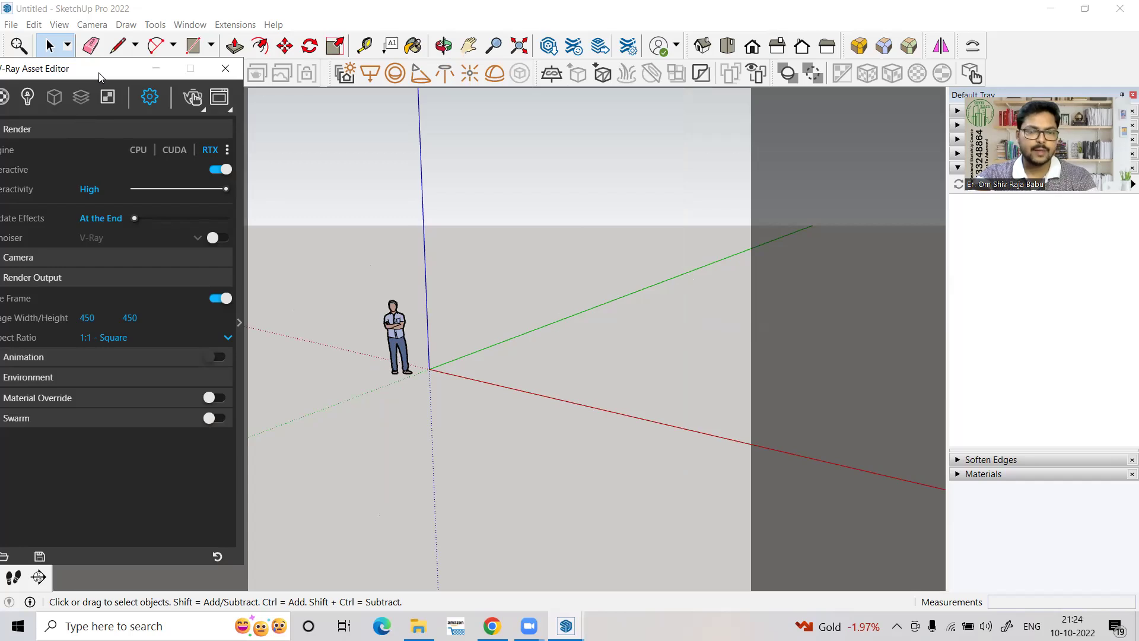
drag(98, 77, 86, 80)
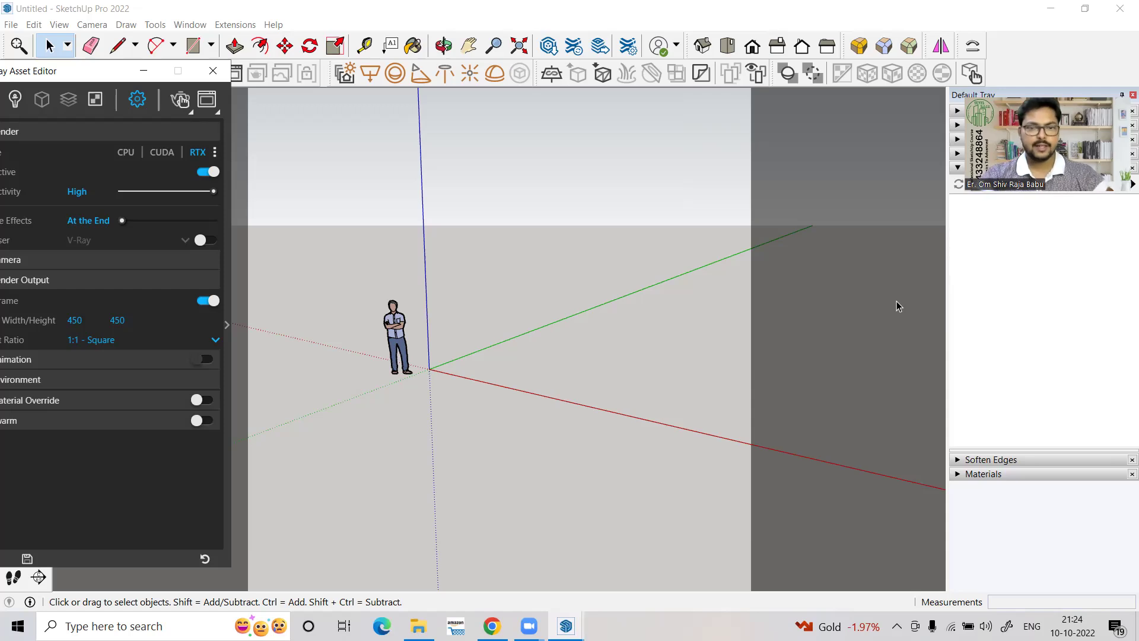
- Try the 5:4 - Landscape aspect ratio, and set the render output to 4:5 - Portrait
click(197, 342)
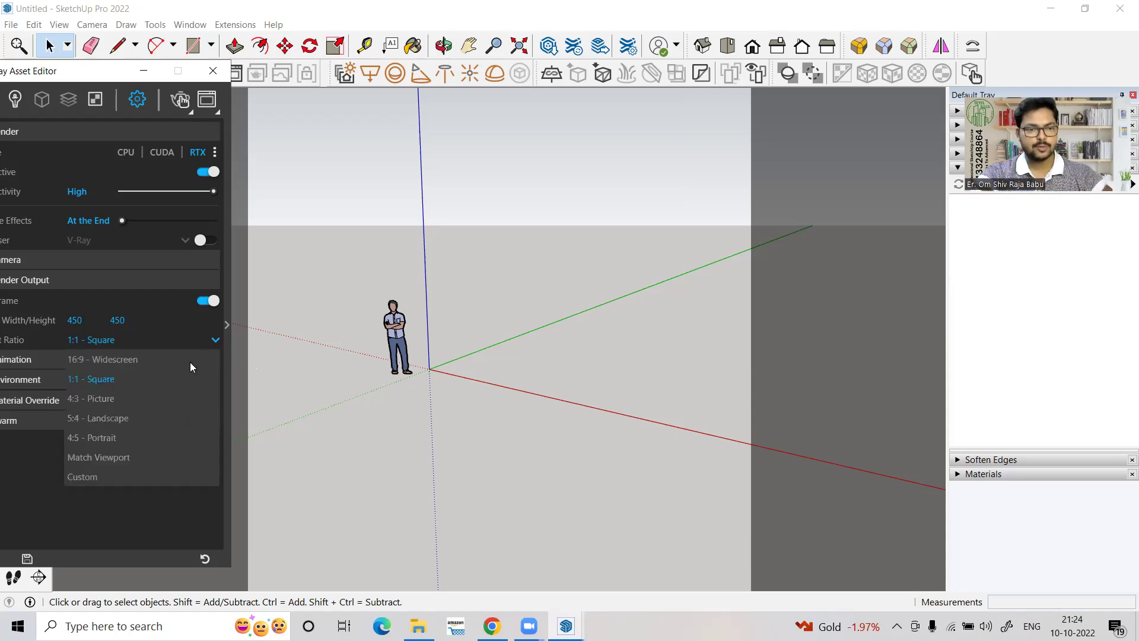
click(159, 416)
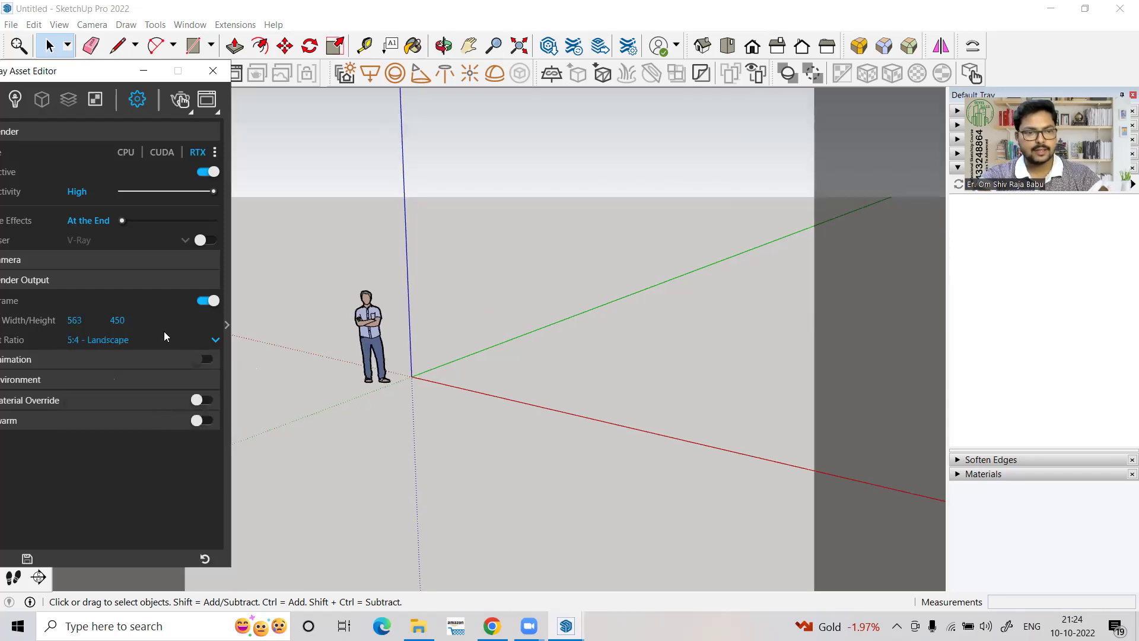
click(160, 338)
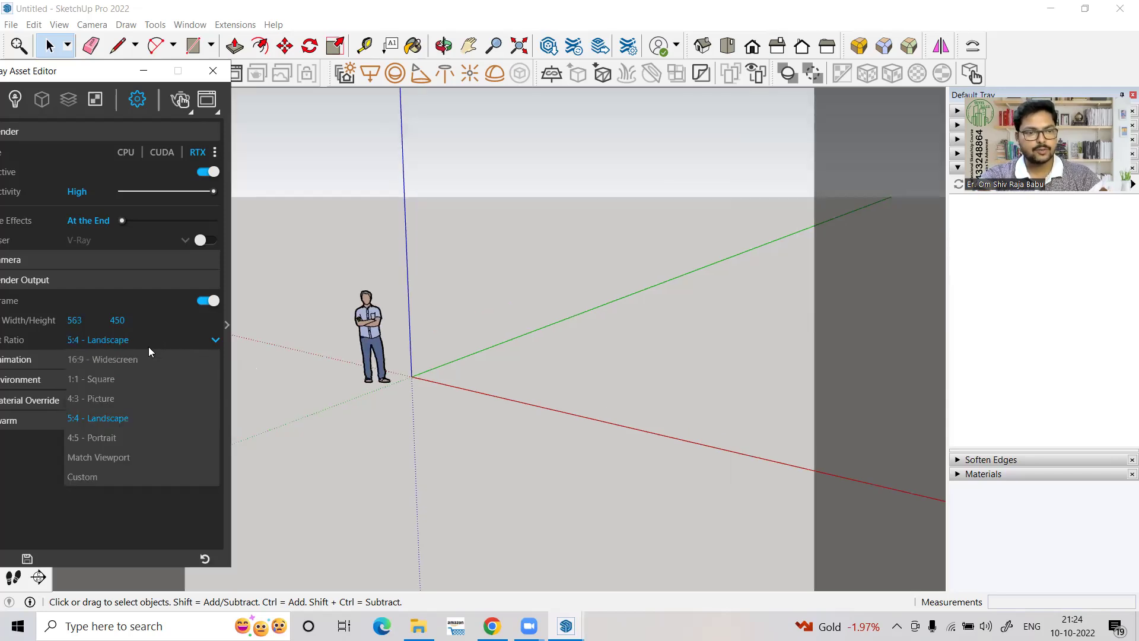
click(130, 433)
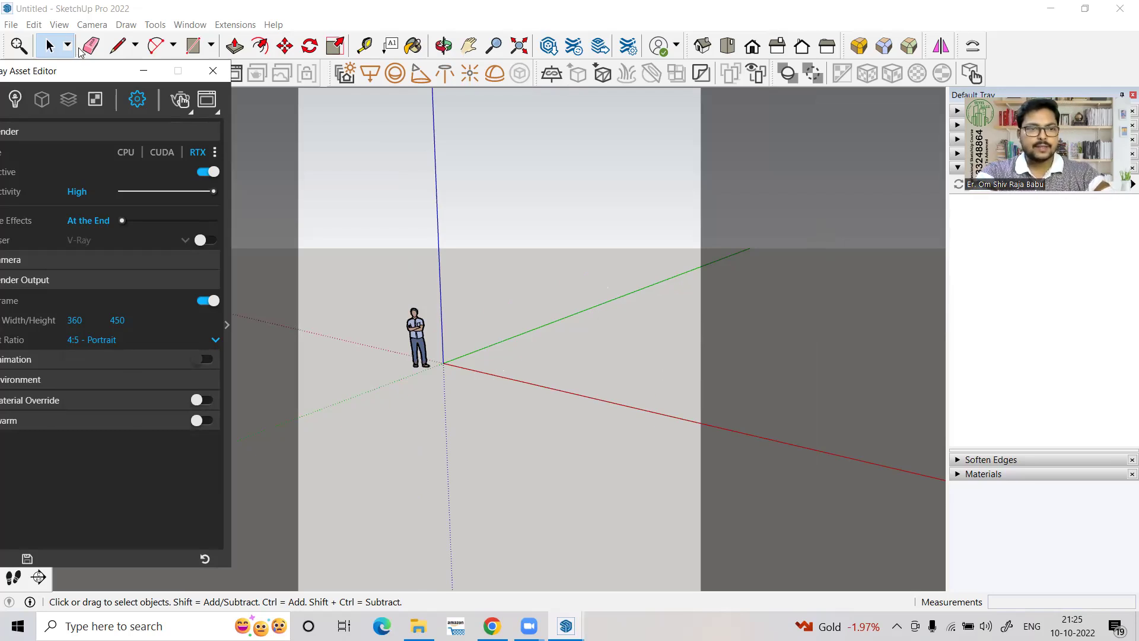
- Move the Asset Editor clear of the portrait safe frame, switch the render engine to CPU, and look over the aspect ratio options
drag(82, 74, 805, 31)
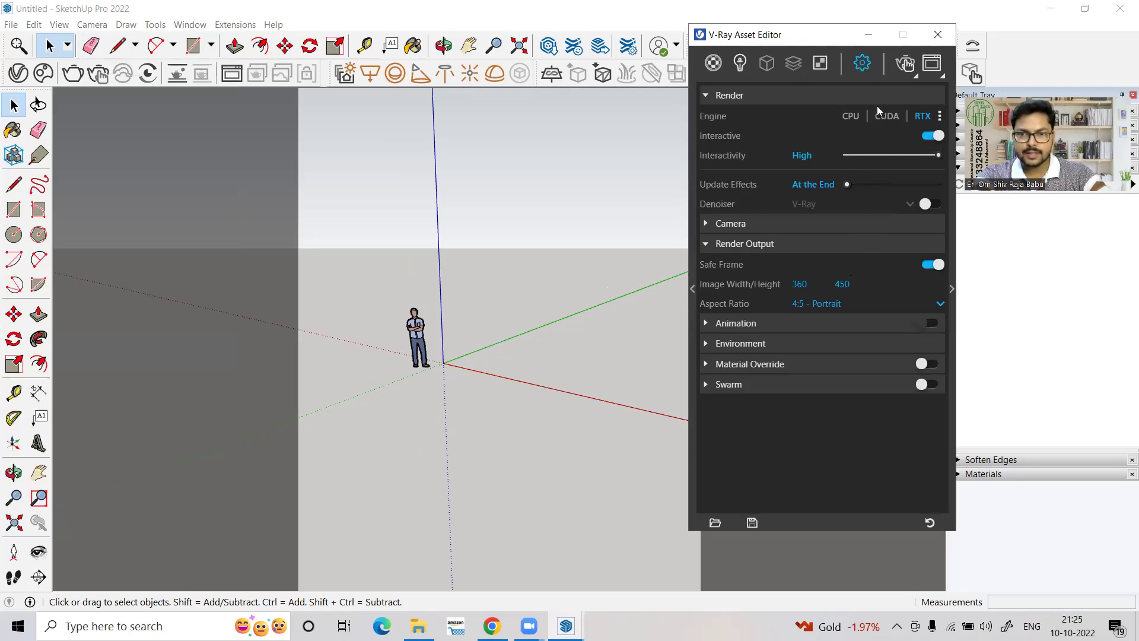
click(856, 117)
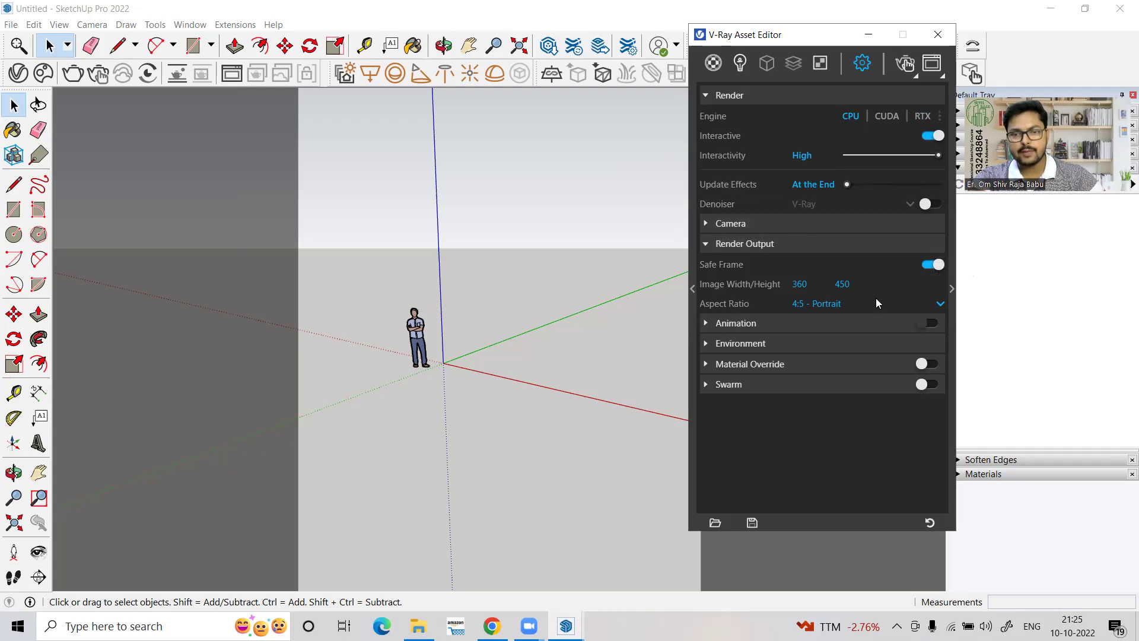
drag(802, 39, 863, 28)
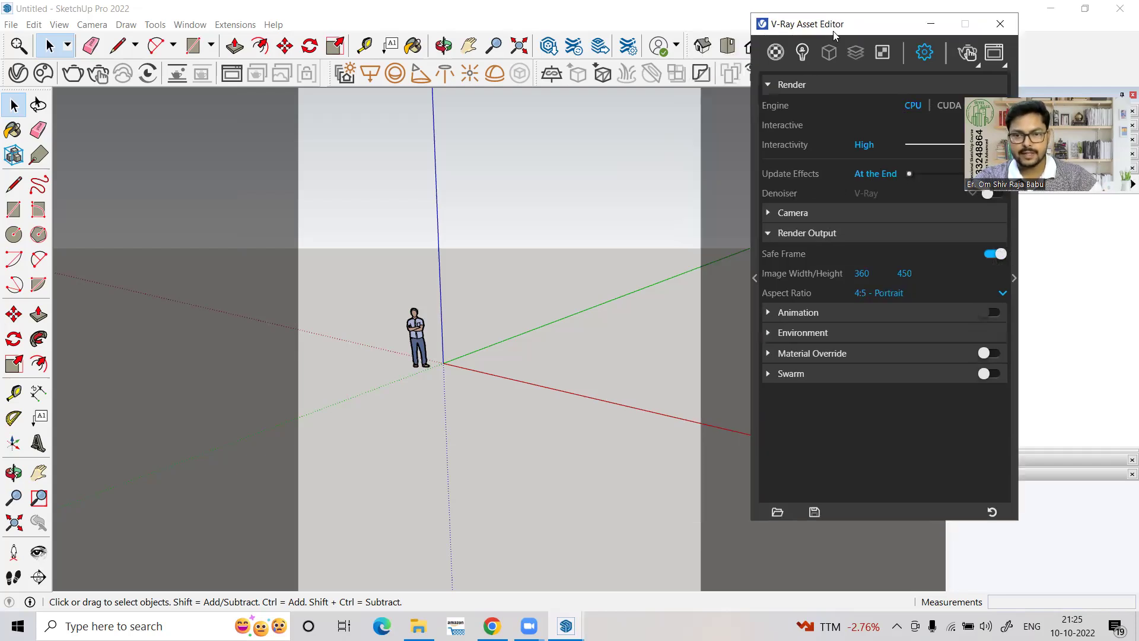
click(895, 296)
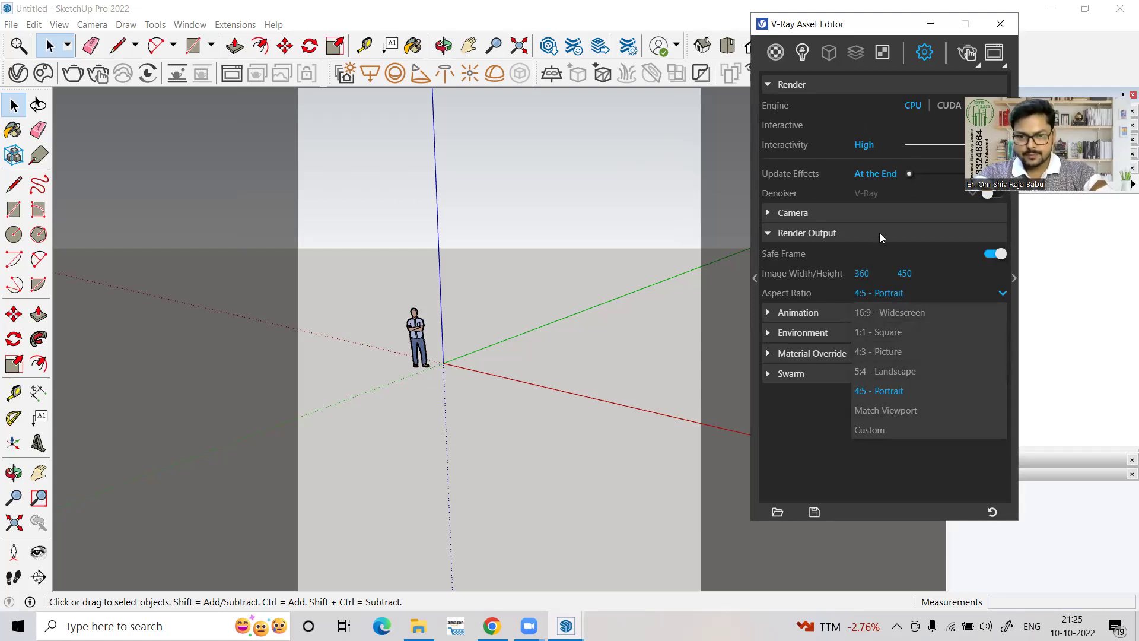
click(890, 256)
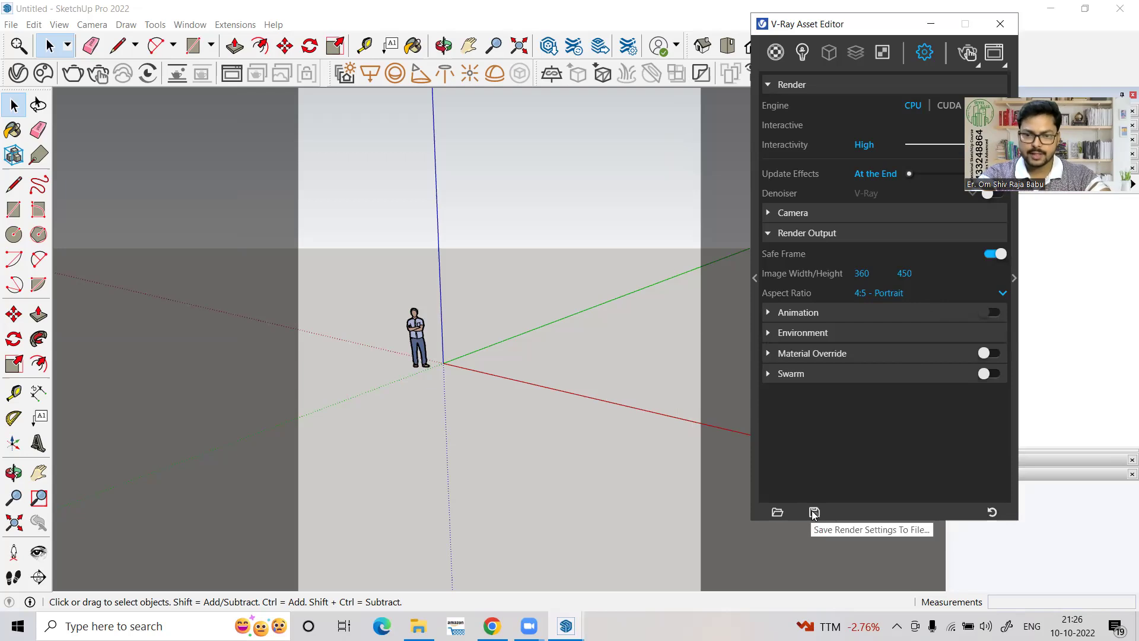
- Save the render settings to a file in the Render Setting folder, trying the name Class 10/10 before using Class 1
click(409, 219)
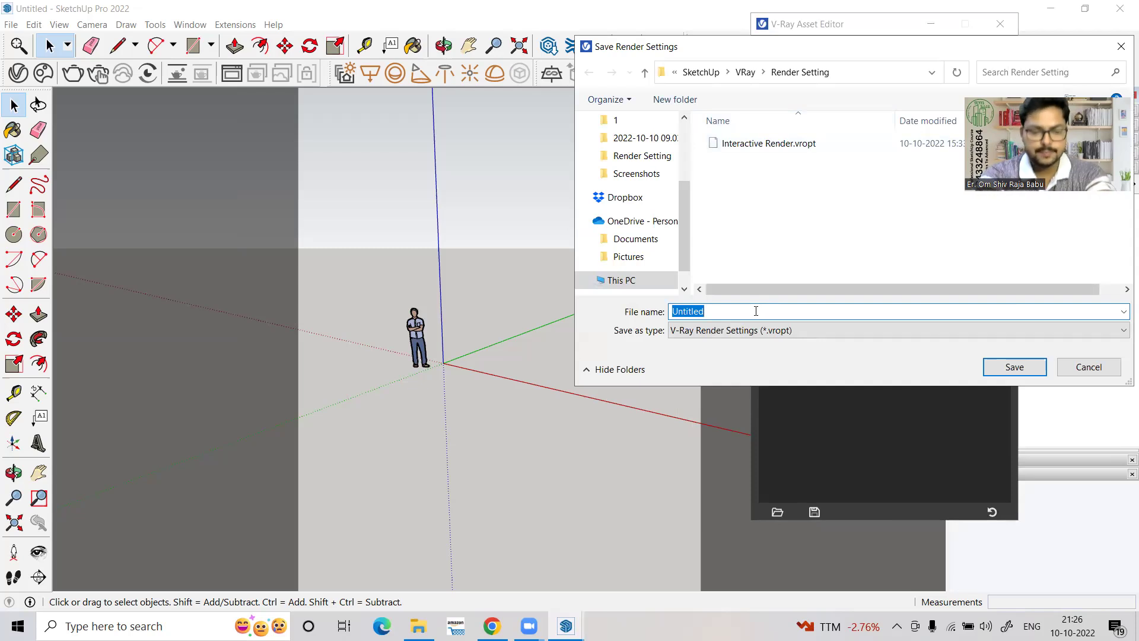
text(Class)
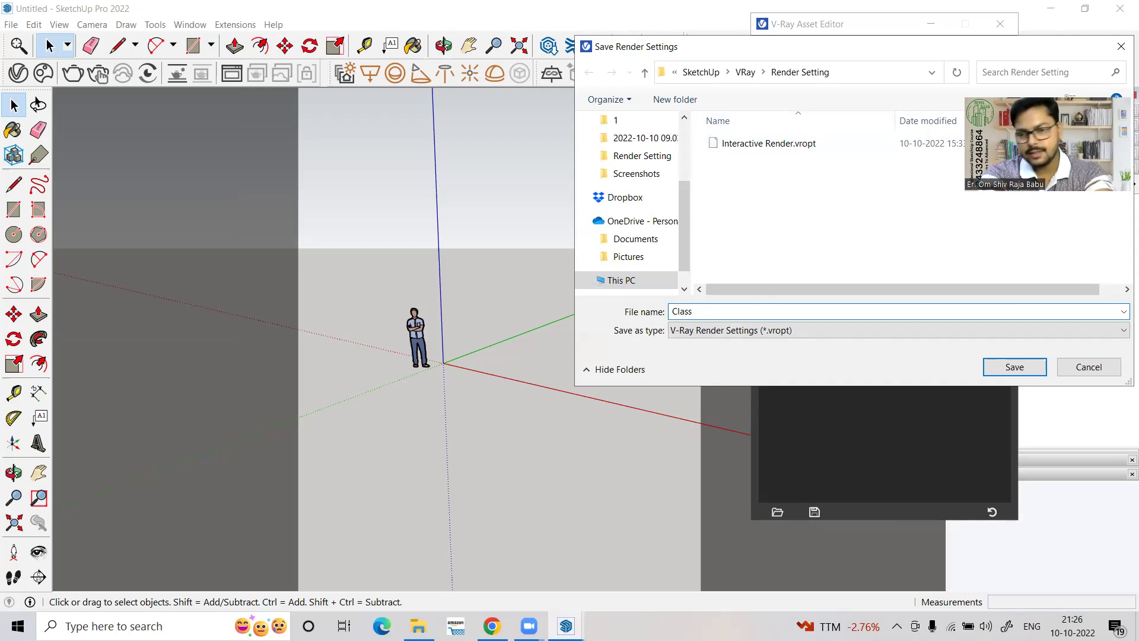
text( 10)
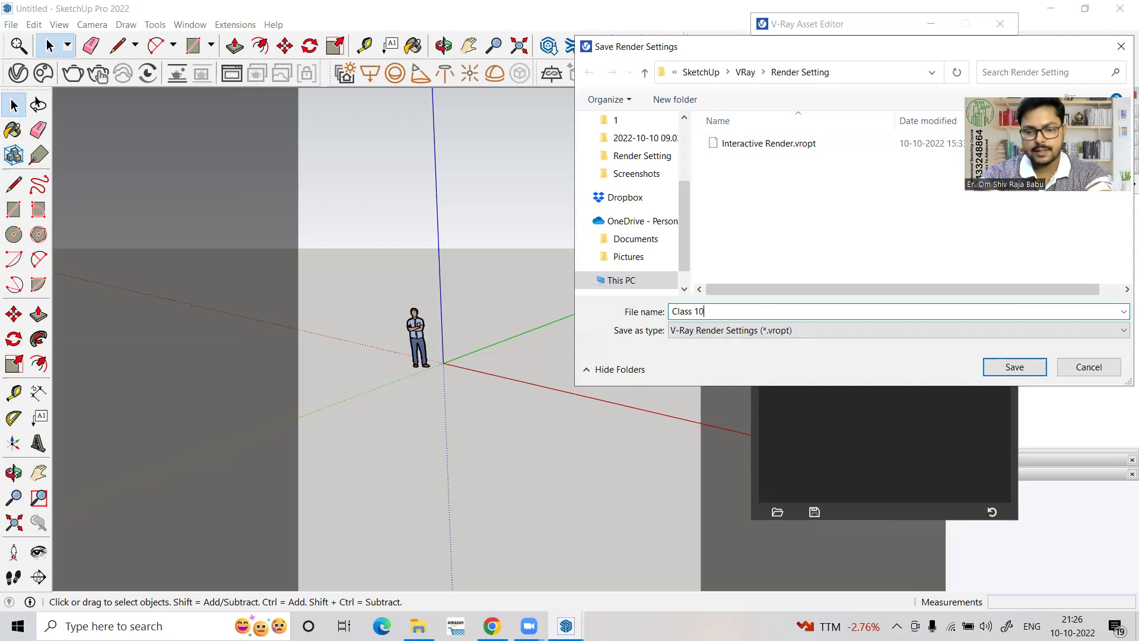
text(/10)
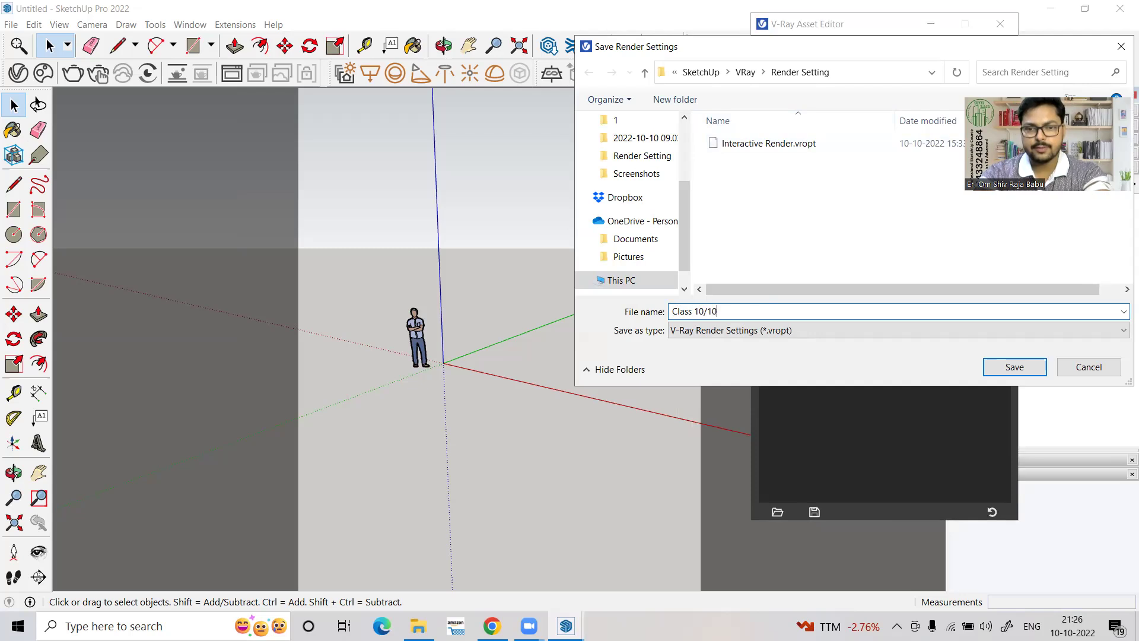
click(1015, 368)
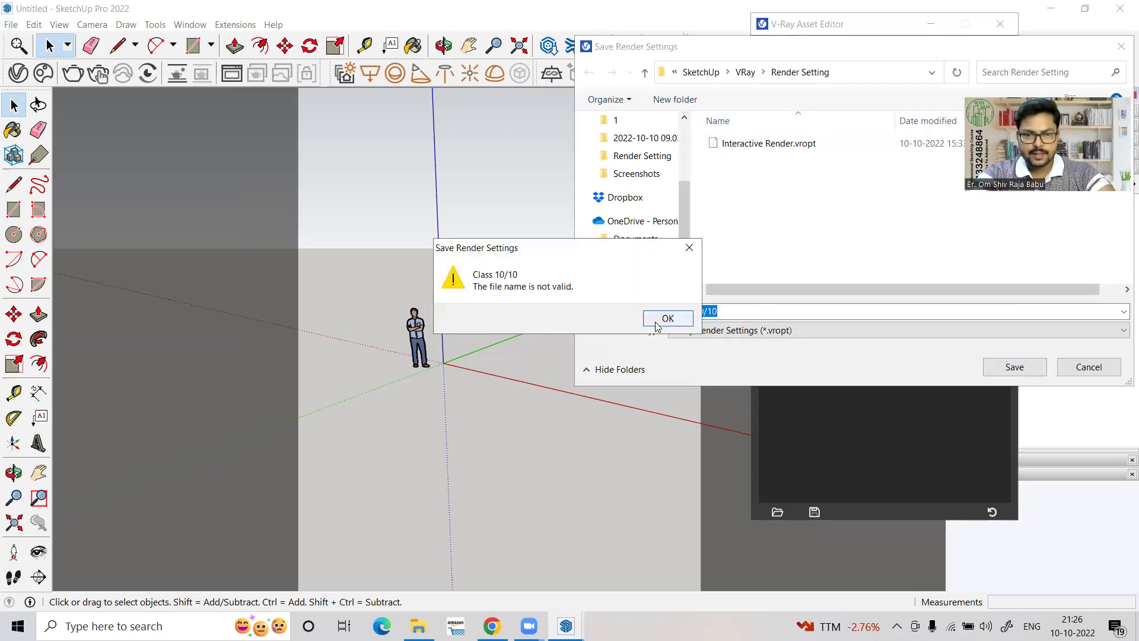
click(664, 319)
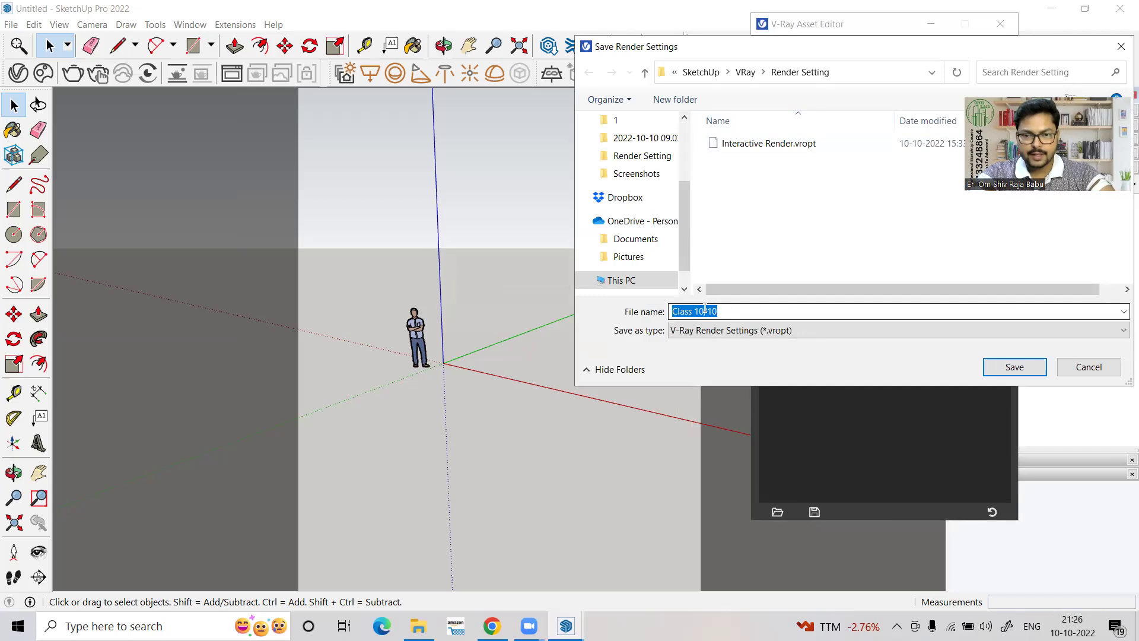
click(738, 312)
double_click(716, 313)
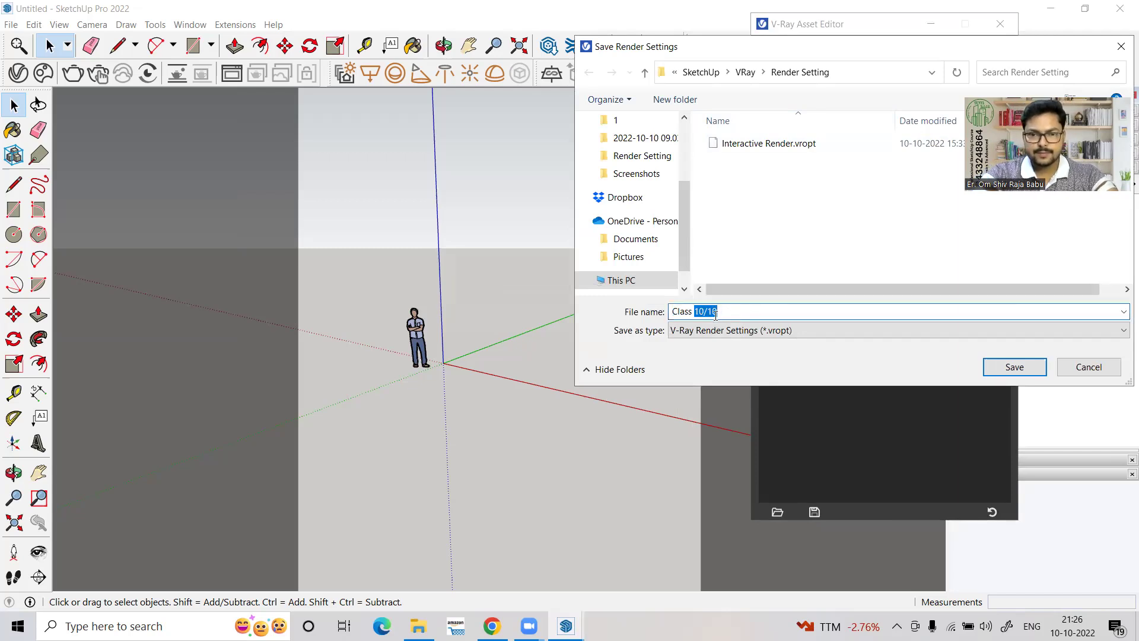
text(1)
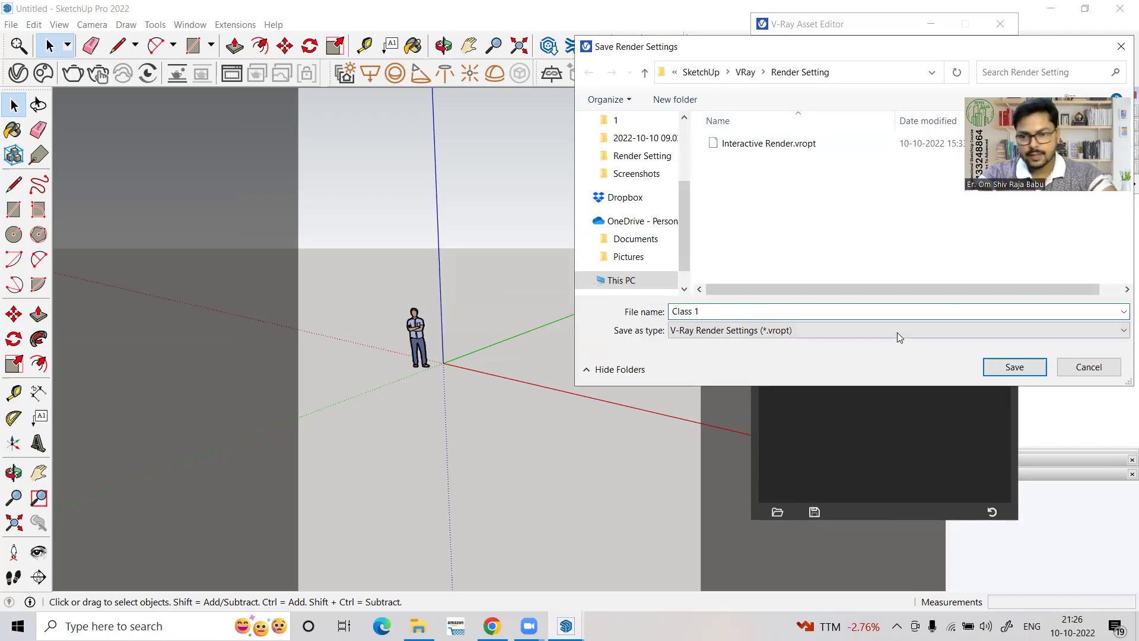
click(1008, 367)
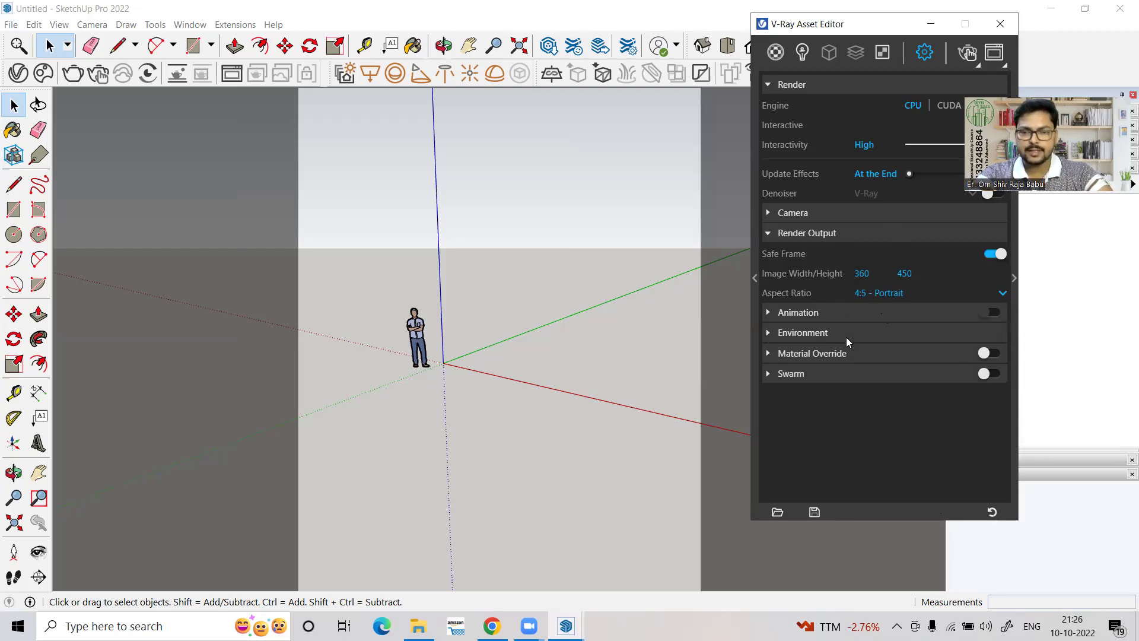
- Revert to the default render settings and load the saved settings file Interactive Render.vropt
click(994, 517)
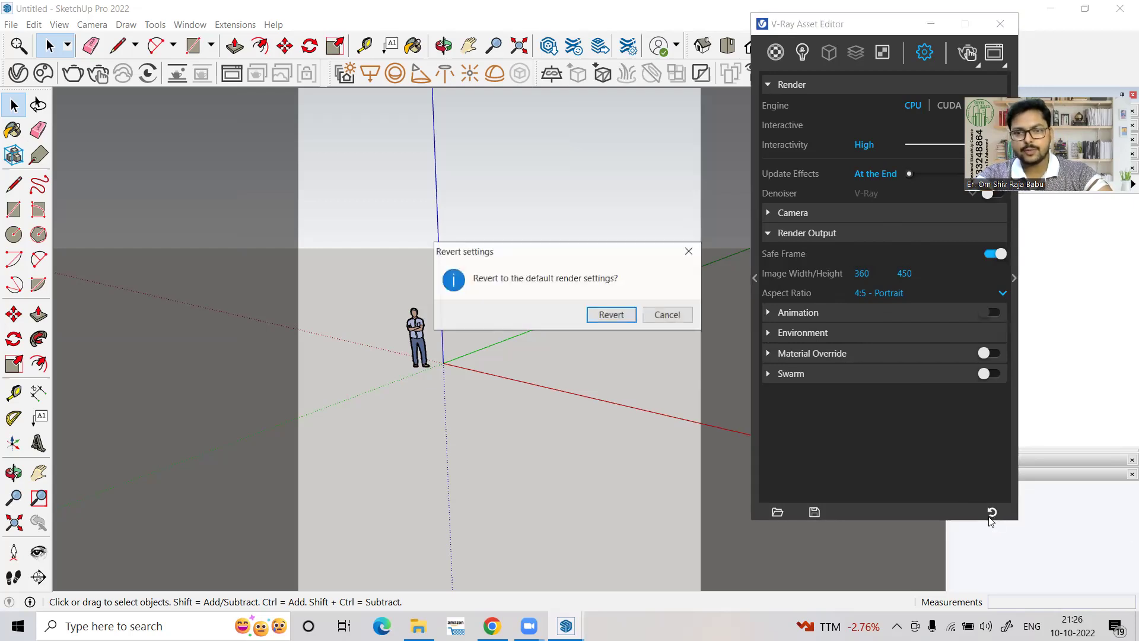
click(618, 318)
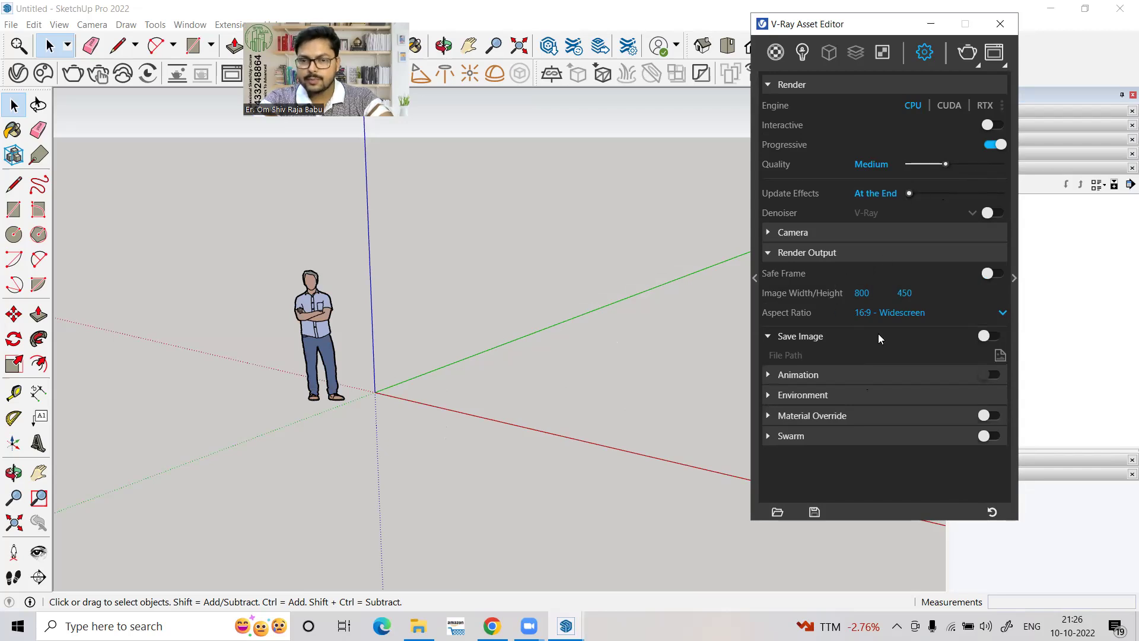
click(773, 515)
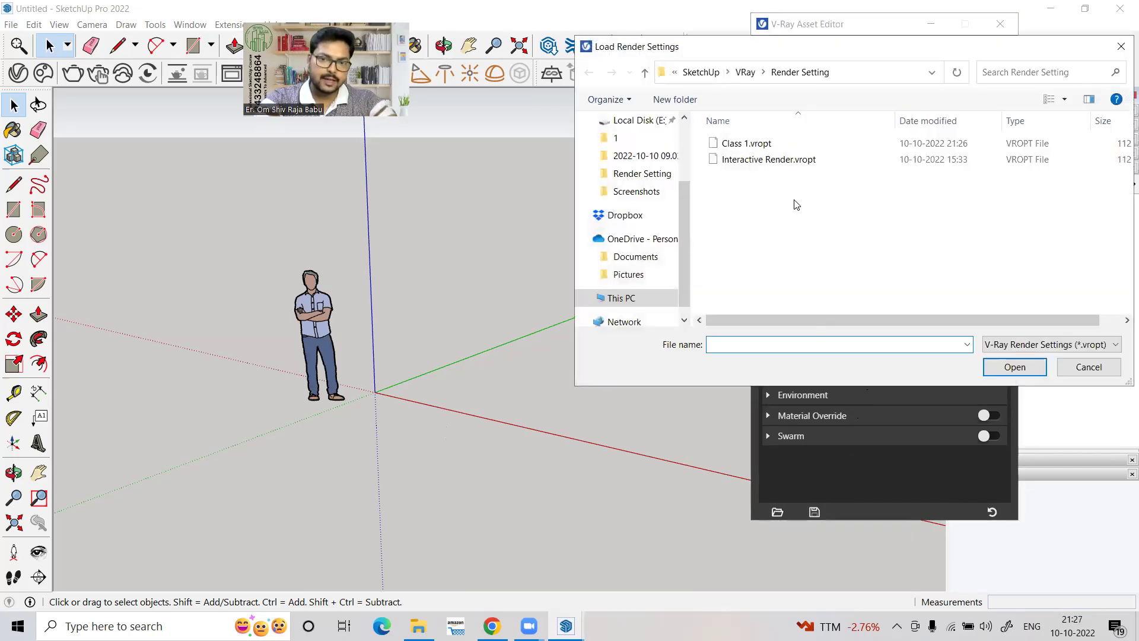
click(775, 161)
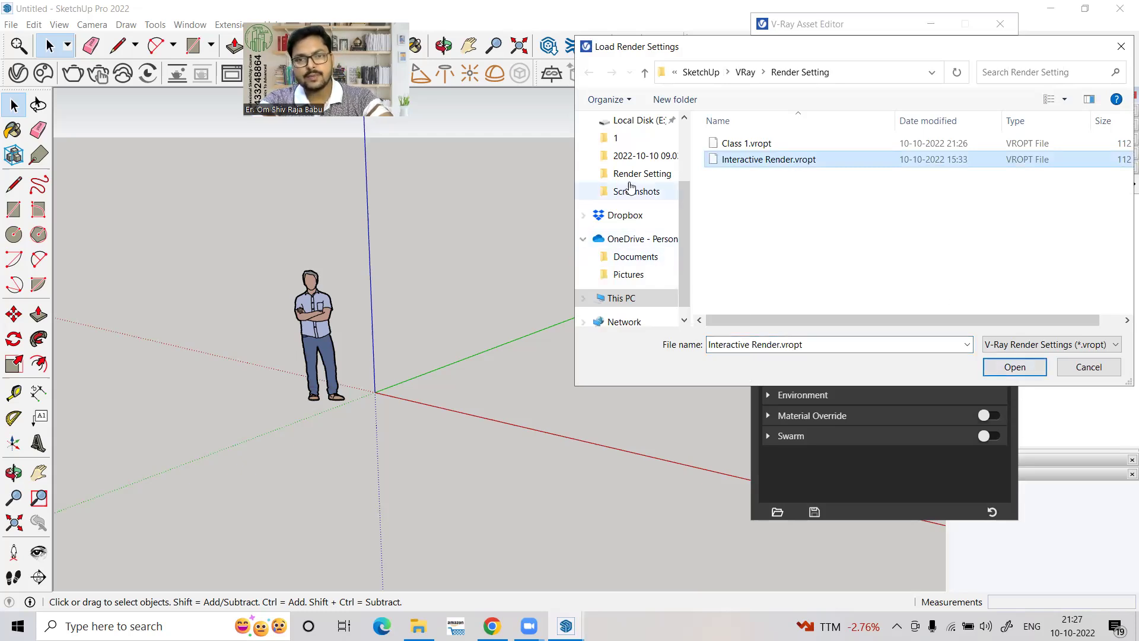
click(1015, 367)
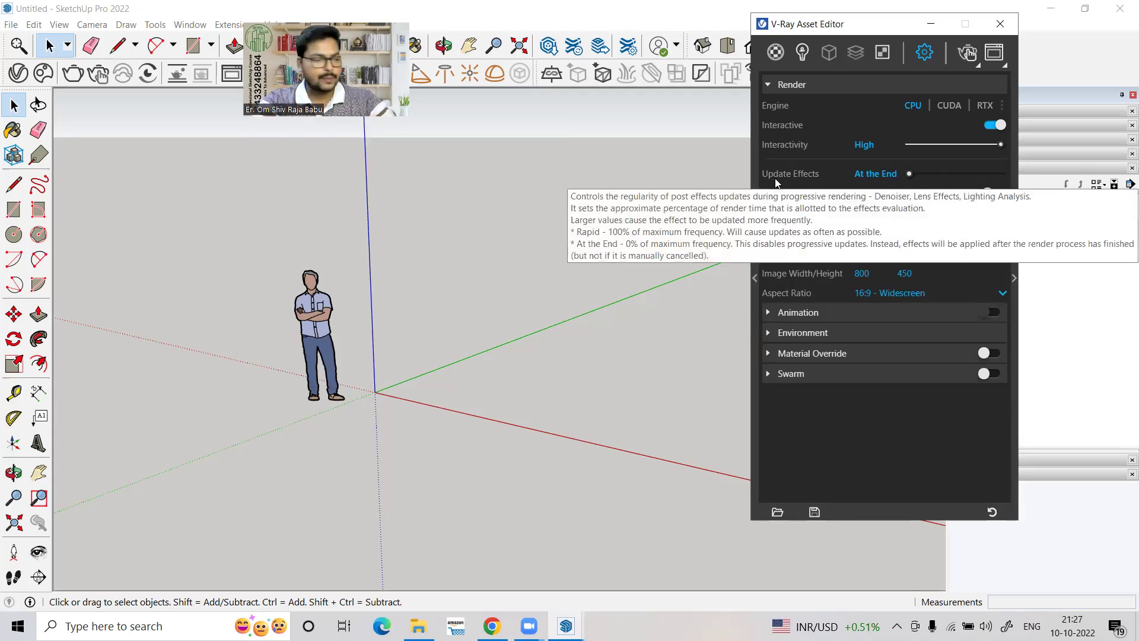
- Load the Interactive Render.vropt settings once more and close the V-Ray Asset Editor
click(778, 512)
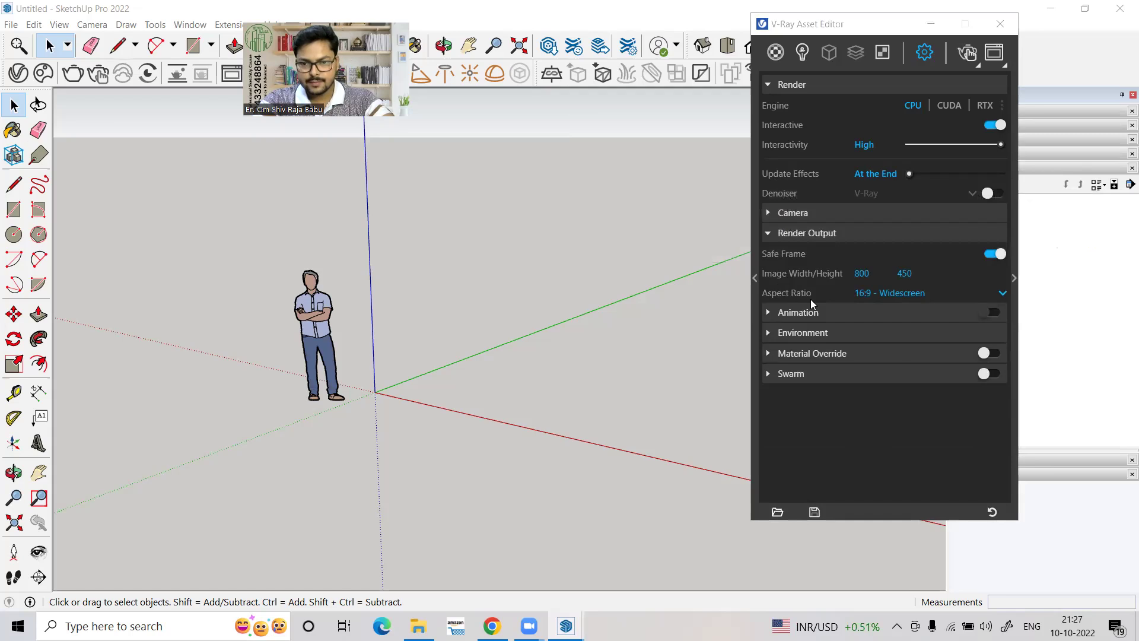
click(725, 159)
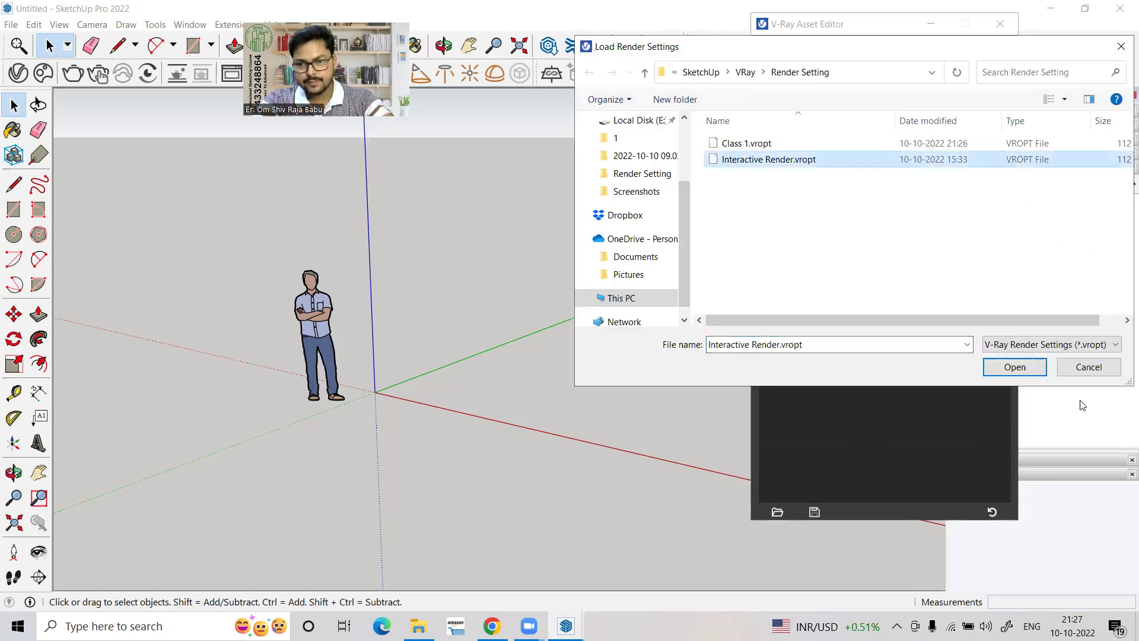
click(1013, 369)
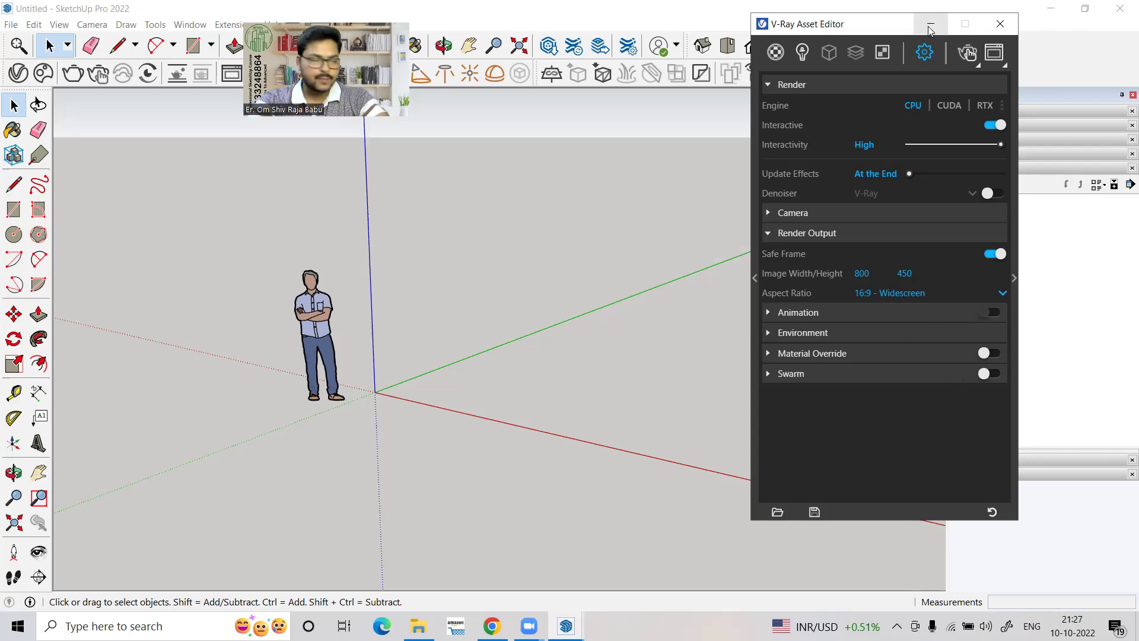
click(1012, 29)
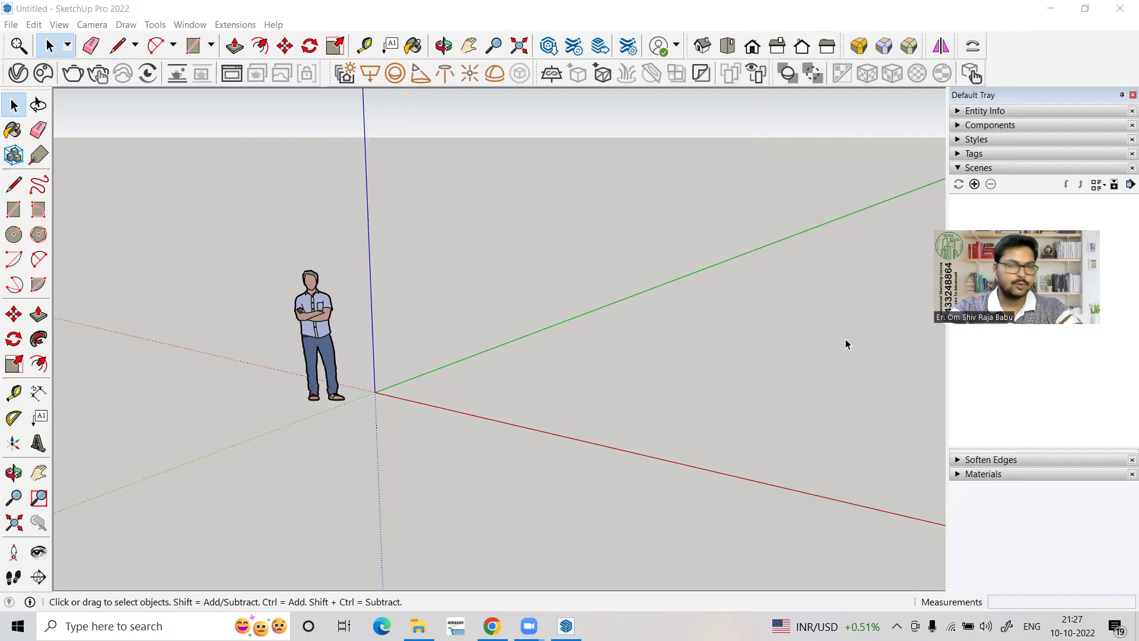
- Search 3D Warehouse for "chair" and look over the Circle Chair product's details
click(557, 48)
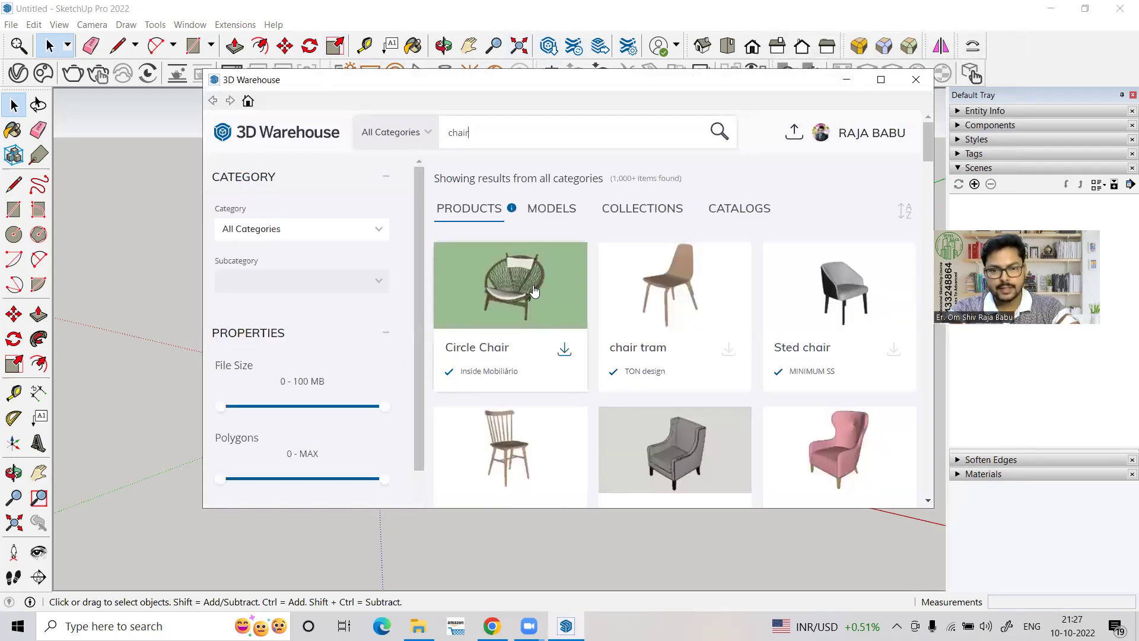
click(515, 300)
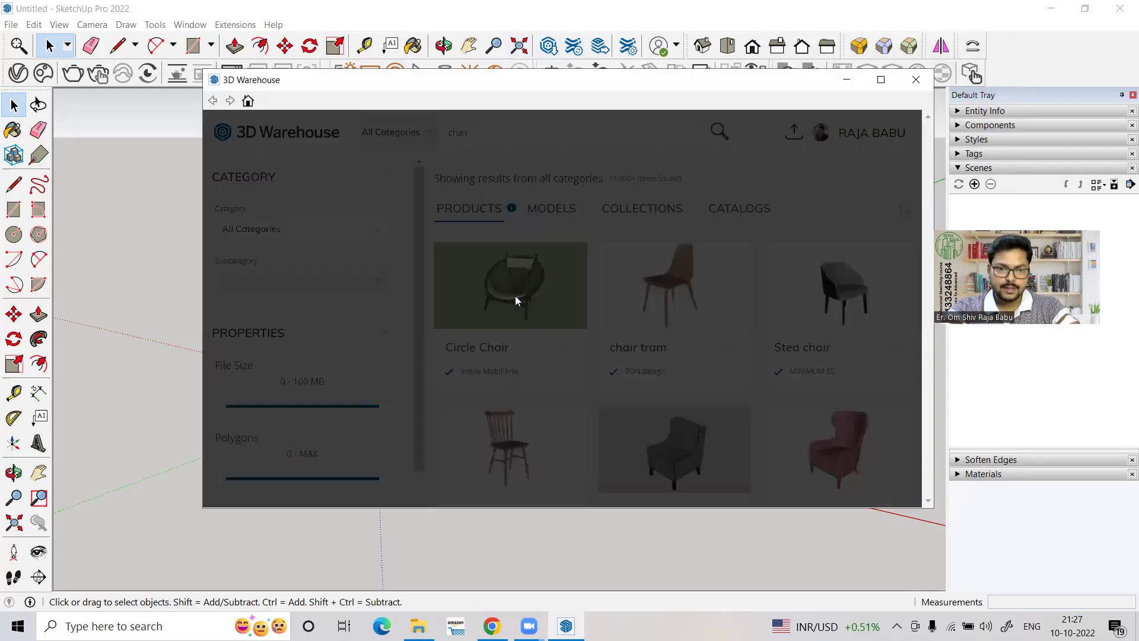
scroll(597, 304, down, 2)
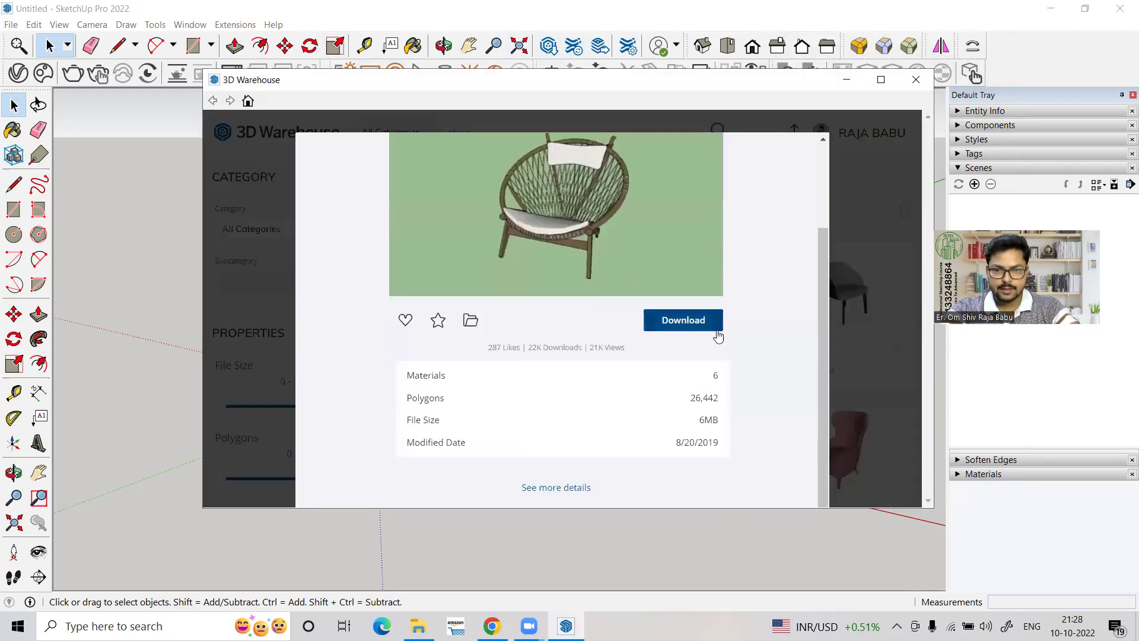
scroll(821, 146, up, 2)
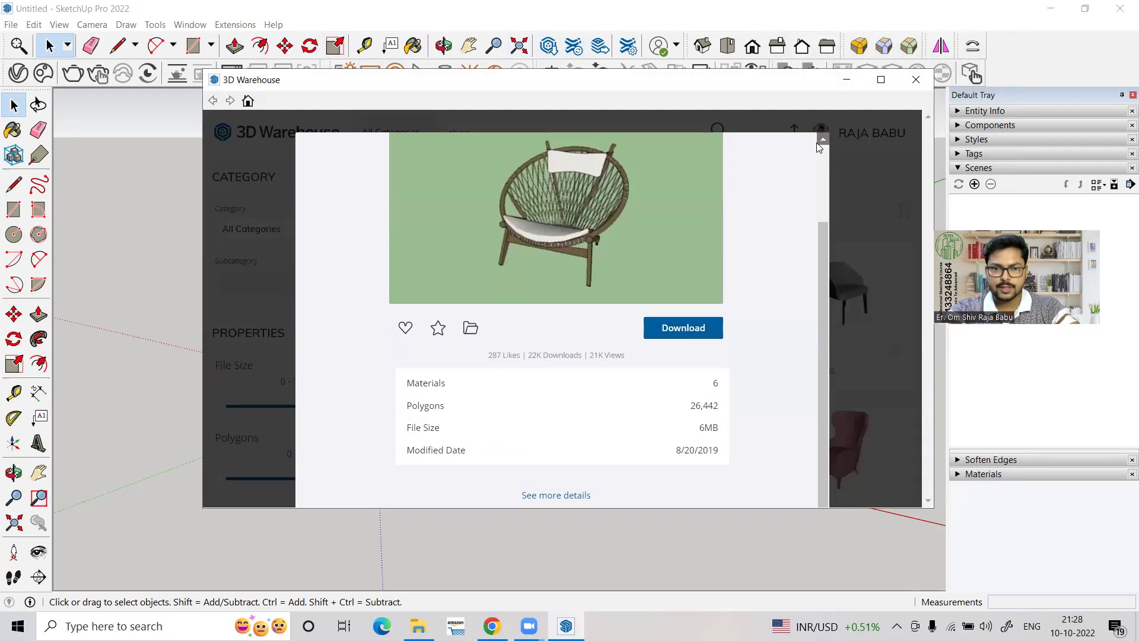
scroll(730, 261, up, 2)
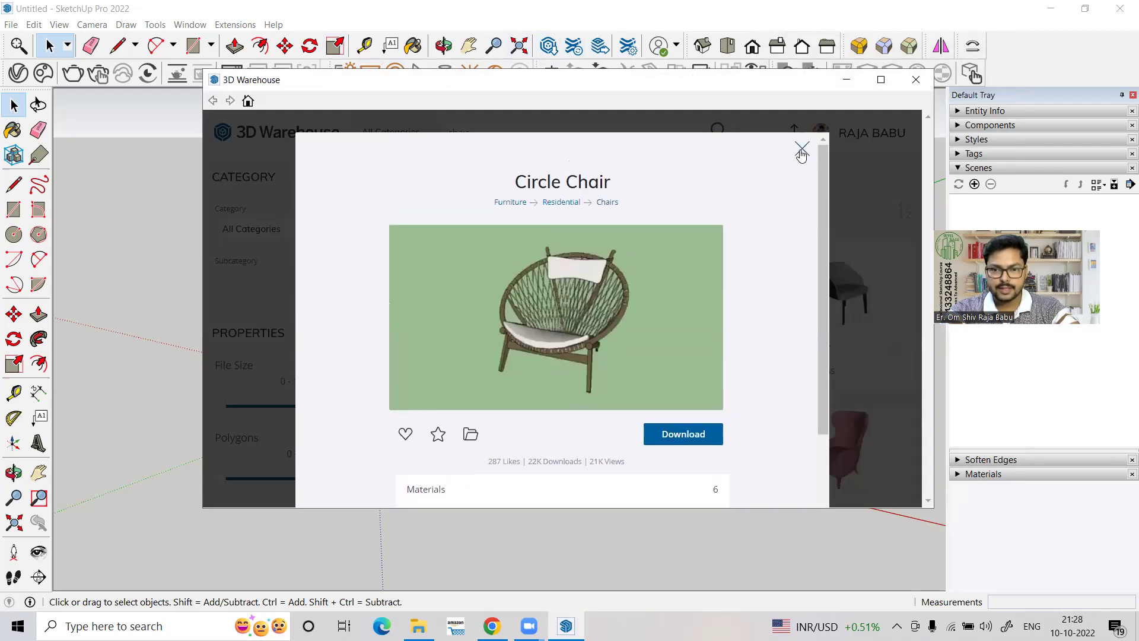
click(802, 149)
- Download the chair tram model from 3D Warehouse directly into the model and place it in front of the standing figure
click(654, 292)
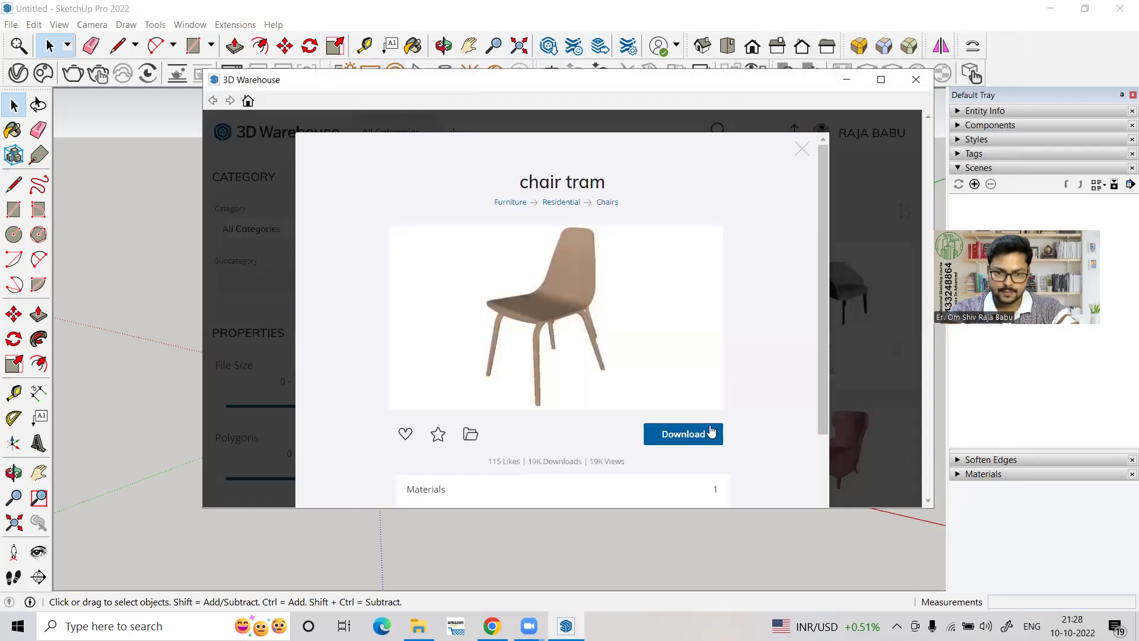
scroll(687, 363, down, 2)
click(685, 325)
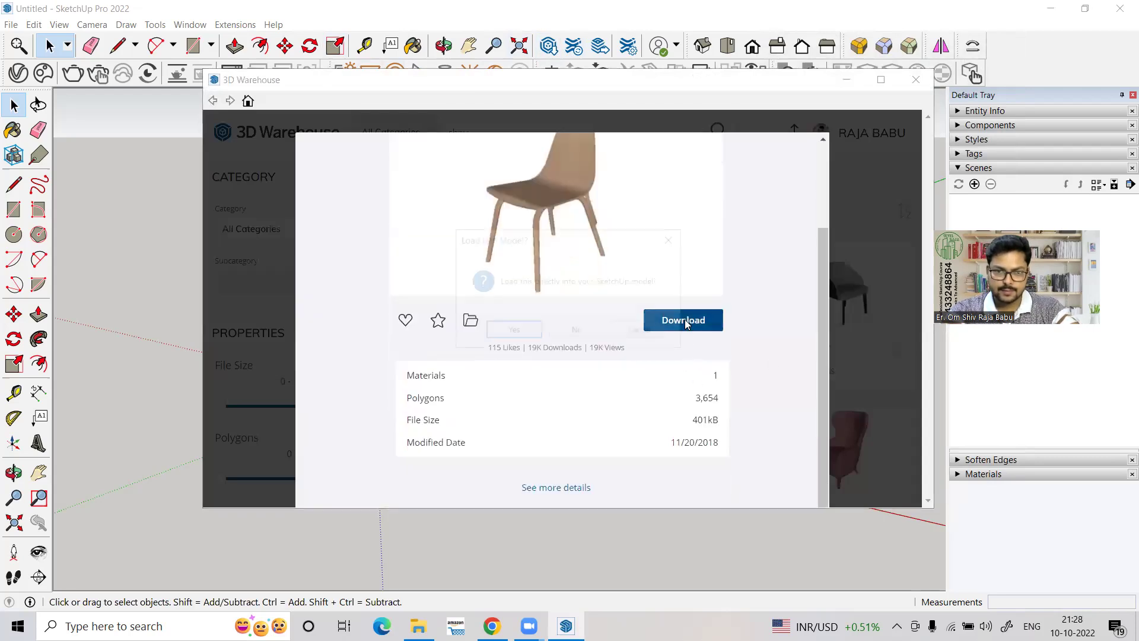
click(524, 336)
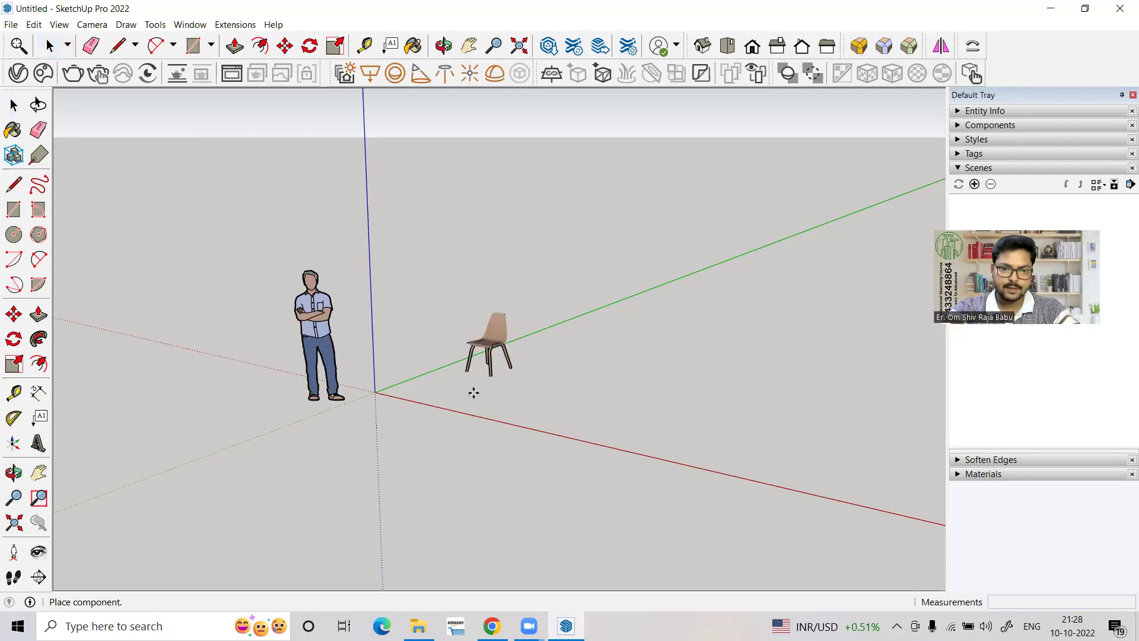
click(323, 458)
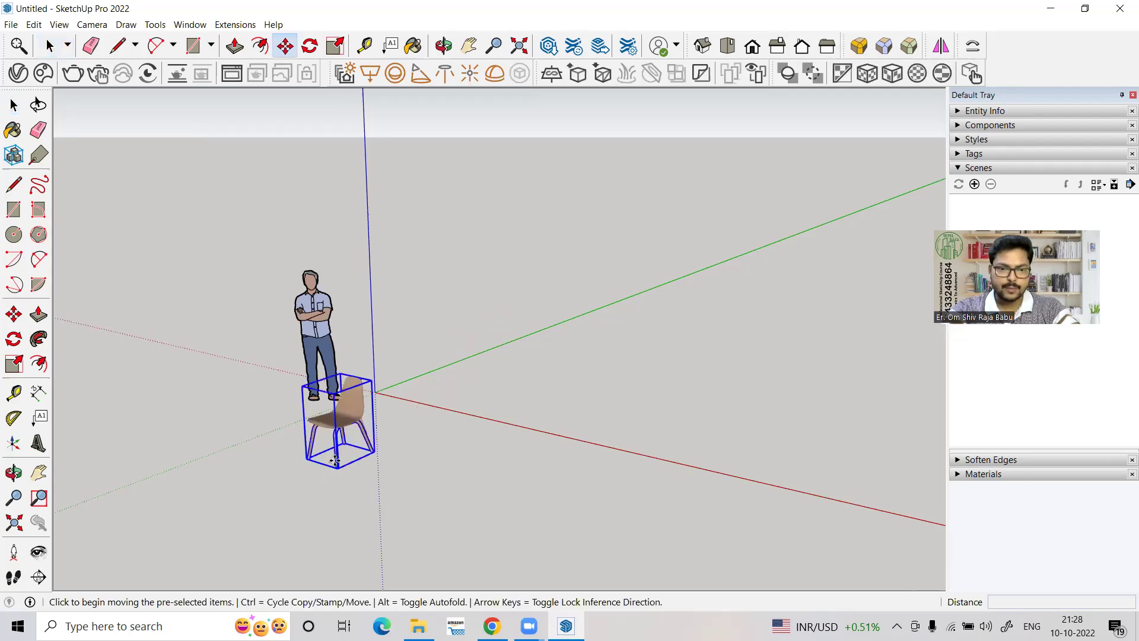
scroll(623, 444, down, 3)
middle_drag(491, 384, 419, 380)
scroll(385, 401, down, 4)
scroll(385, 406, up, 3)
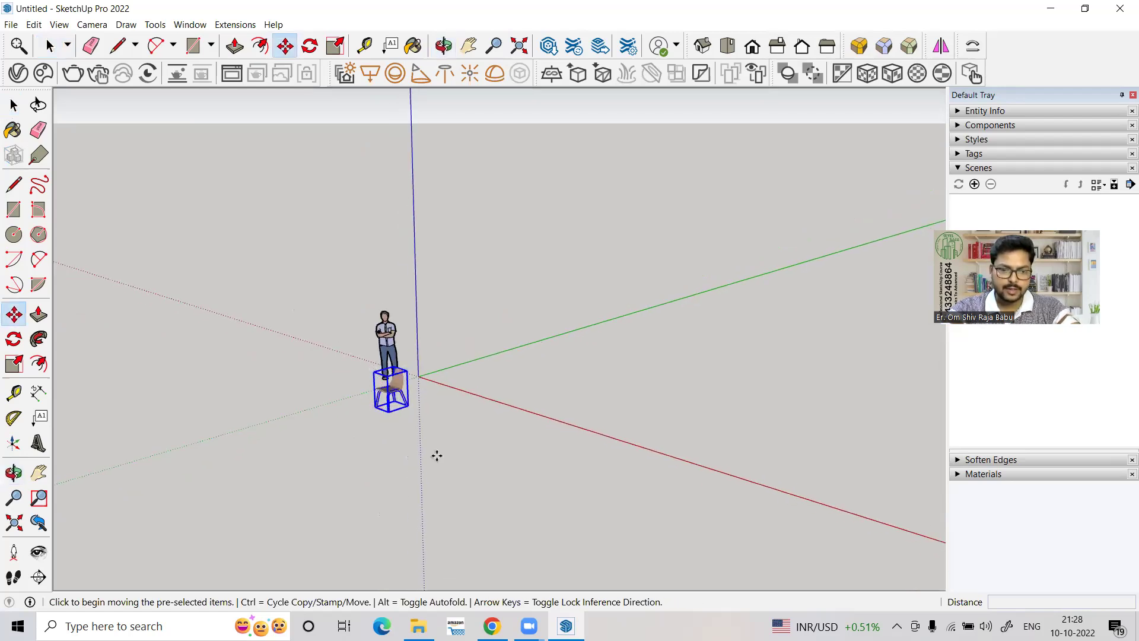
key(space)
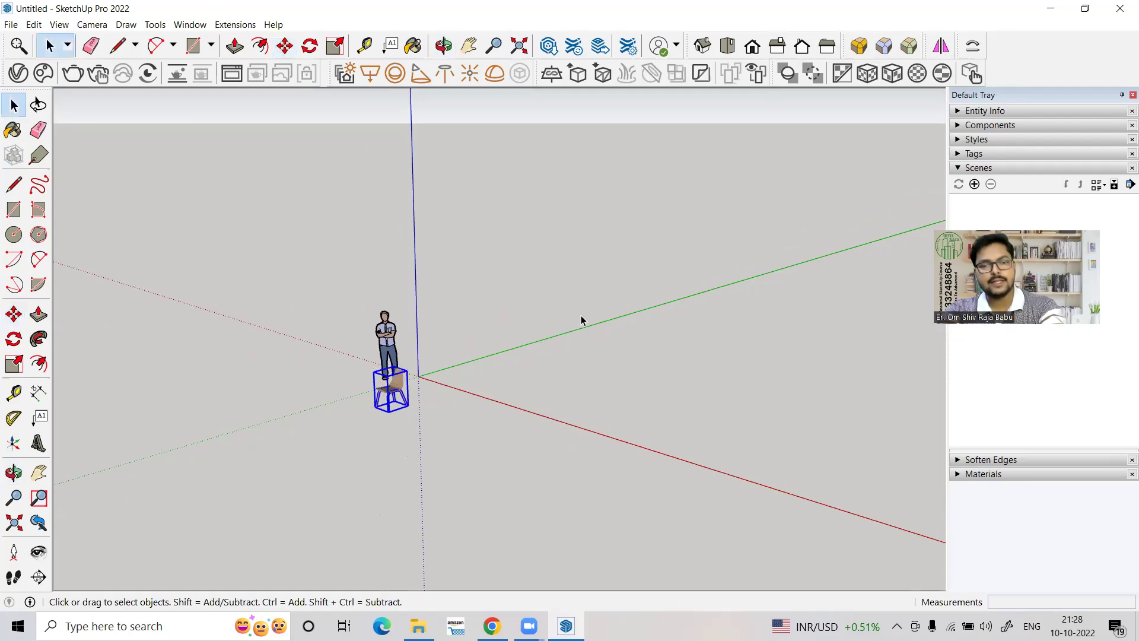
- Draw a ground rectangle of about 9471 by 18296 mm, starting on the green axis near the origin
scroll(476, 349, down, 1)
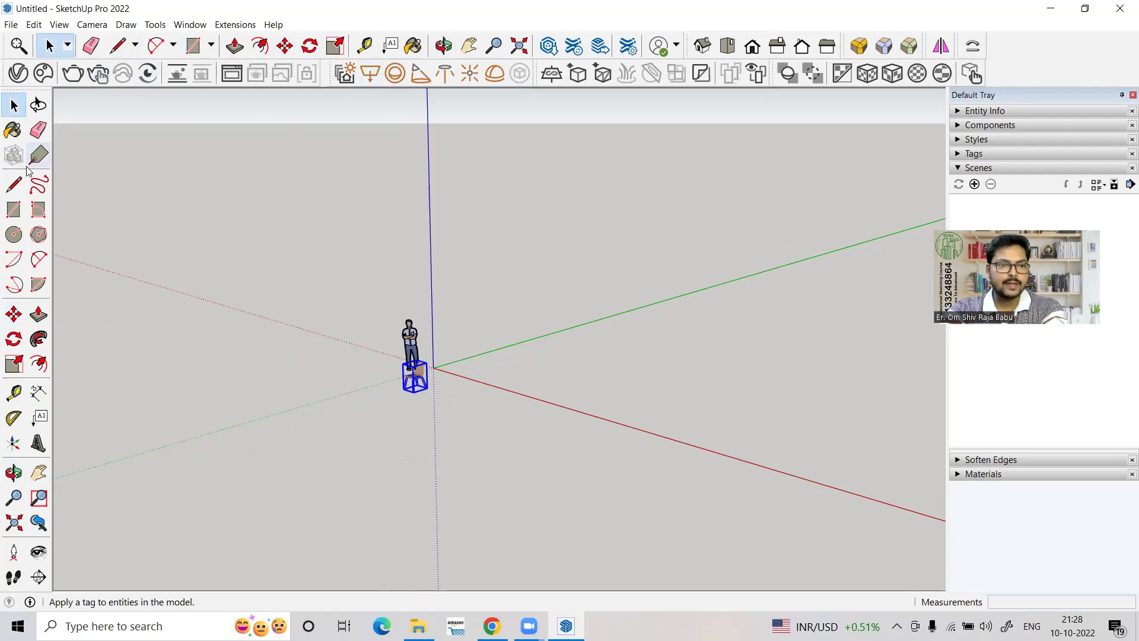
click(13, 209)
click(456, 361)
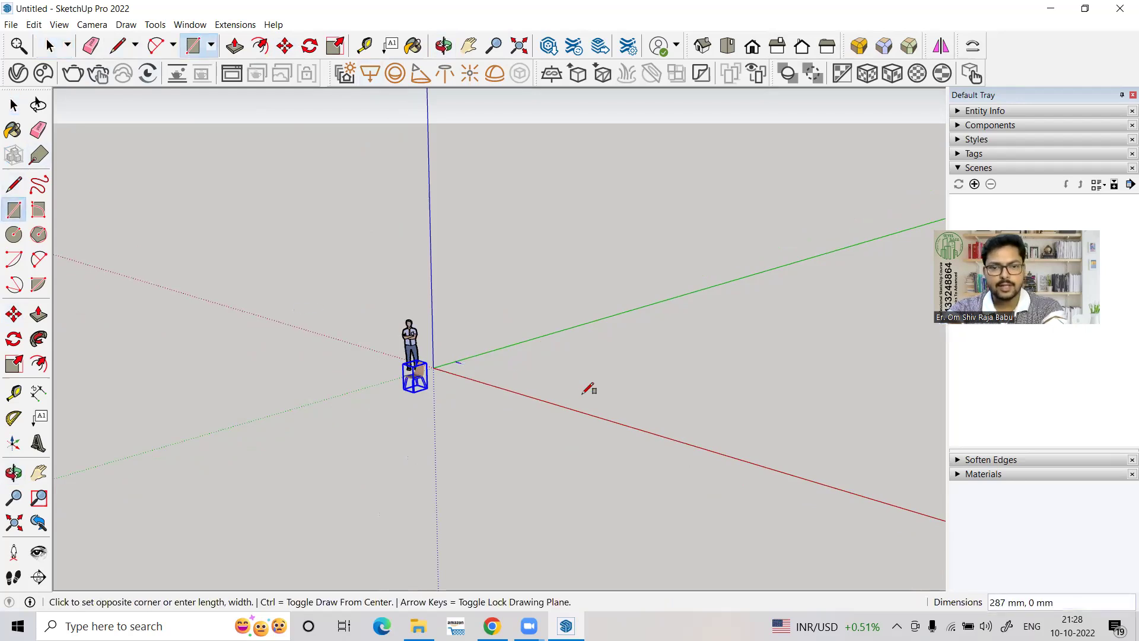
click(903, 315)
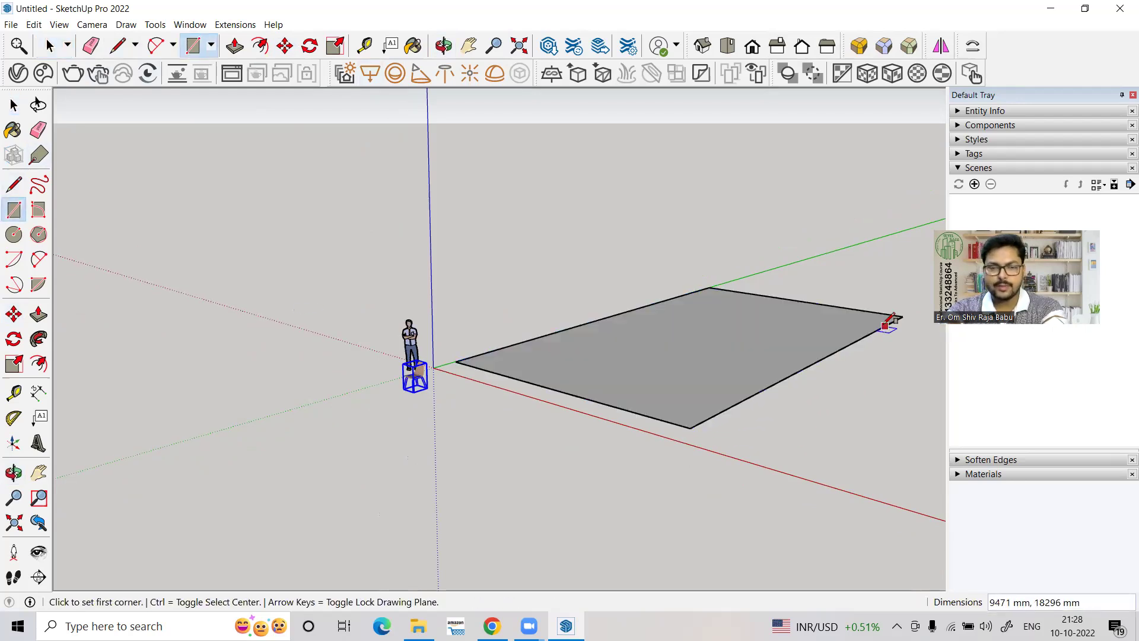
key(space)
- Push/Pull the rectangle upward slightly to form a thin floor slab
click(763, 382)
key(p)
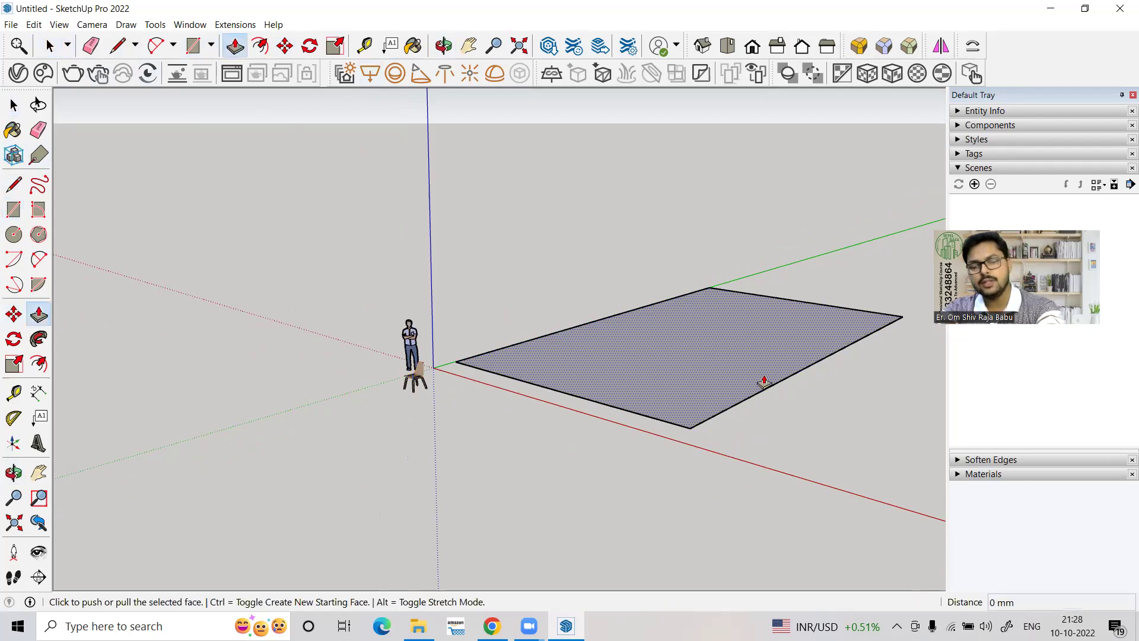
click(763, 380)
click(764, 374)
key(space)
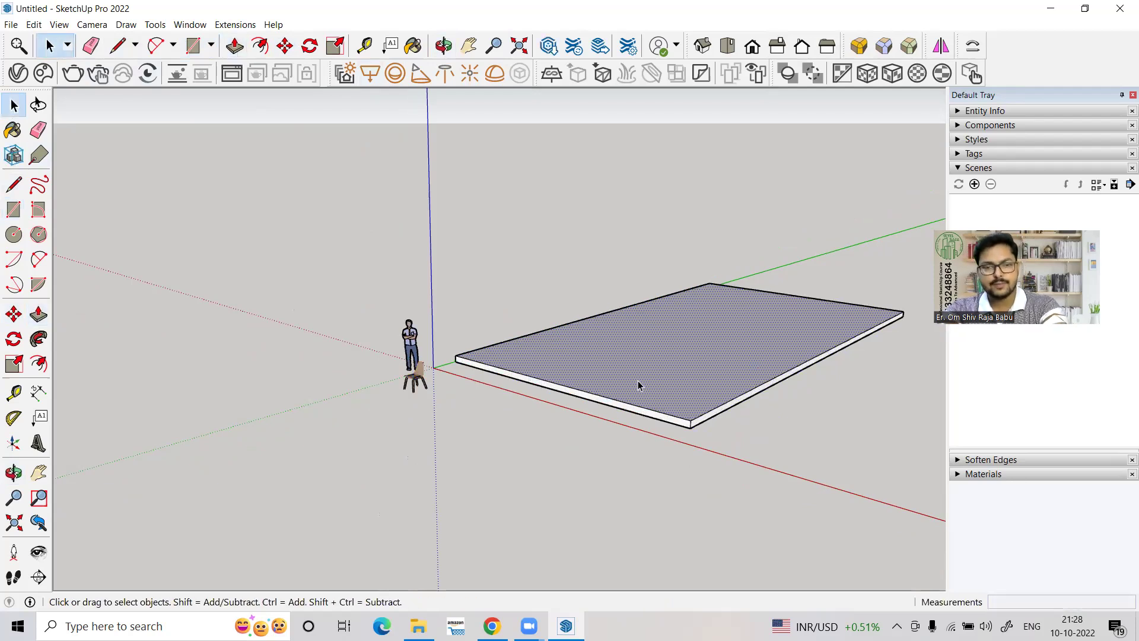
- Copy the slab's long top edge beside the green axis about 503 mm inward across the top face
scroll(515, 379, up, 5)
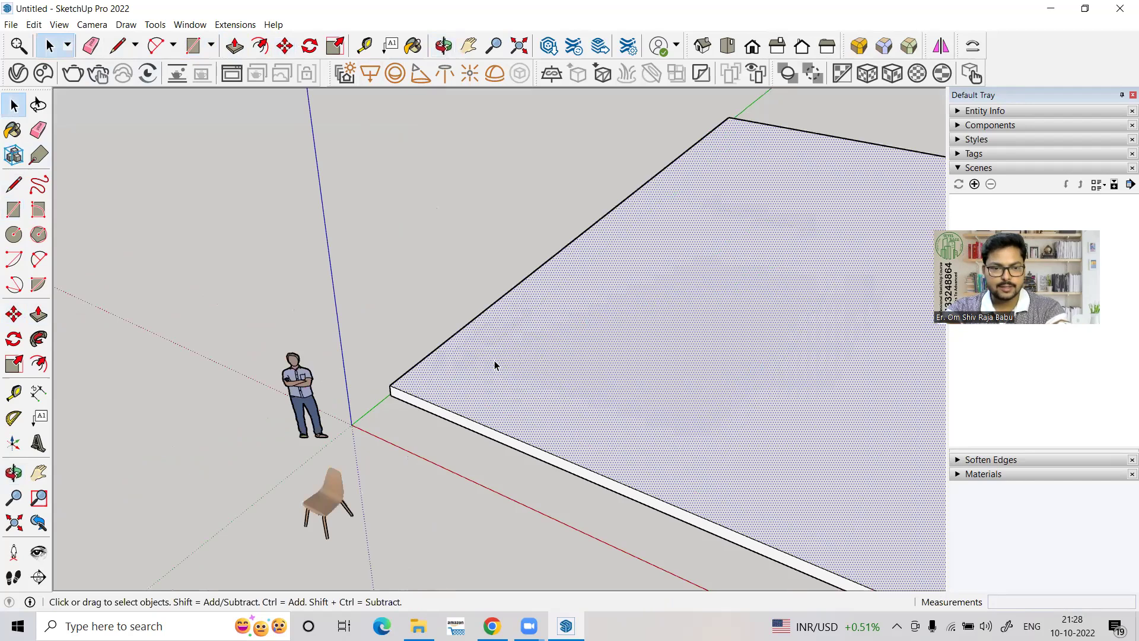
click(415, 368)
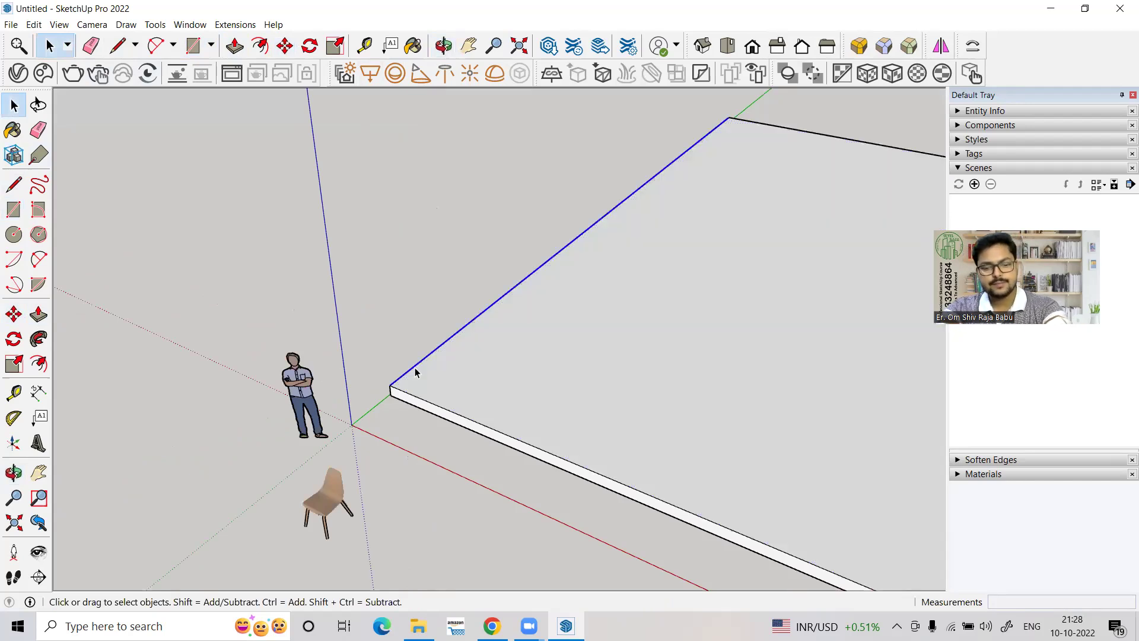
key(m)
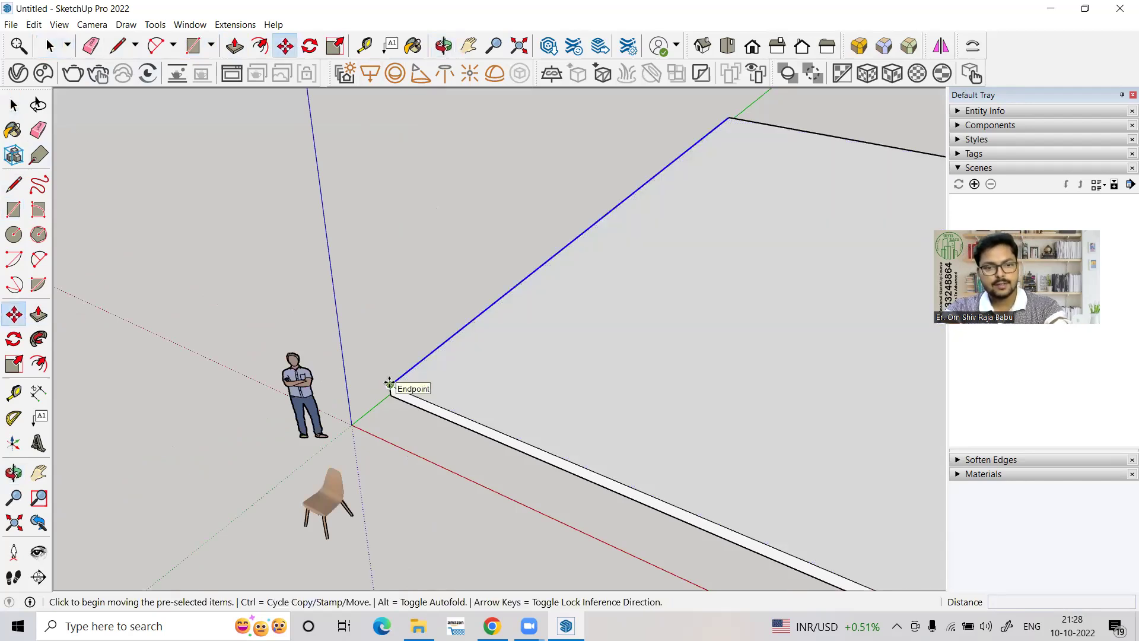
key(ctrl)
click(392, 386)
click(411, 395)
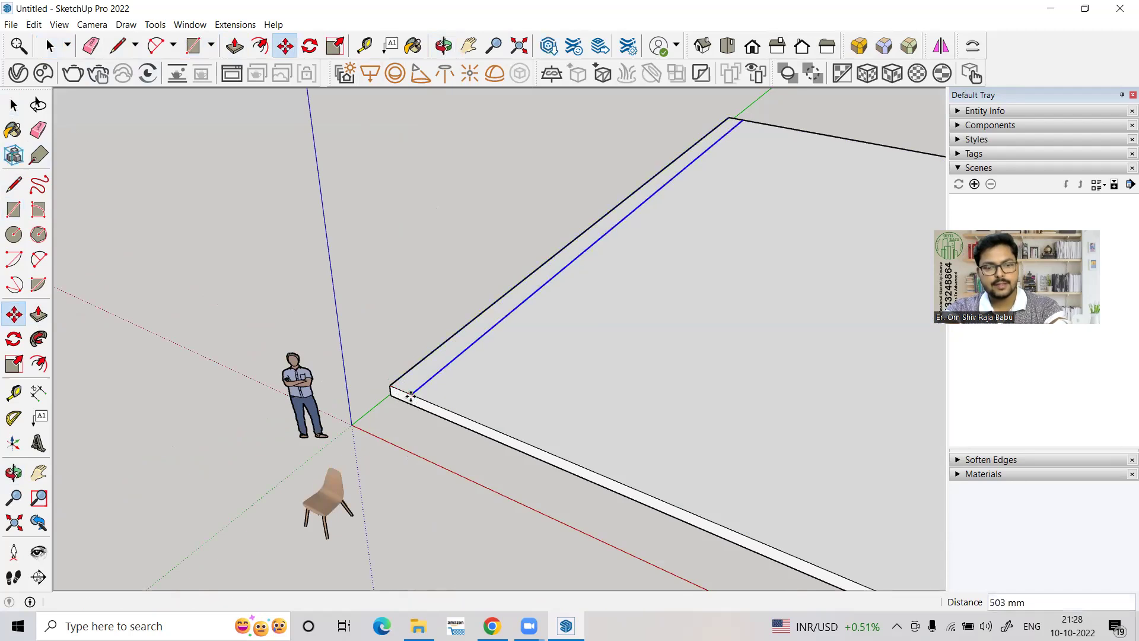
key(space)
- Push/Pull the narrow strip along the slab's long edge upward to form a tall back wall
click(415, 386)
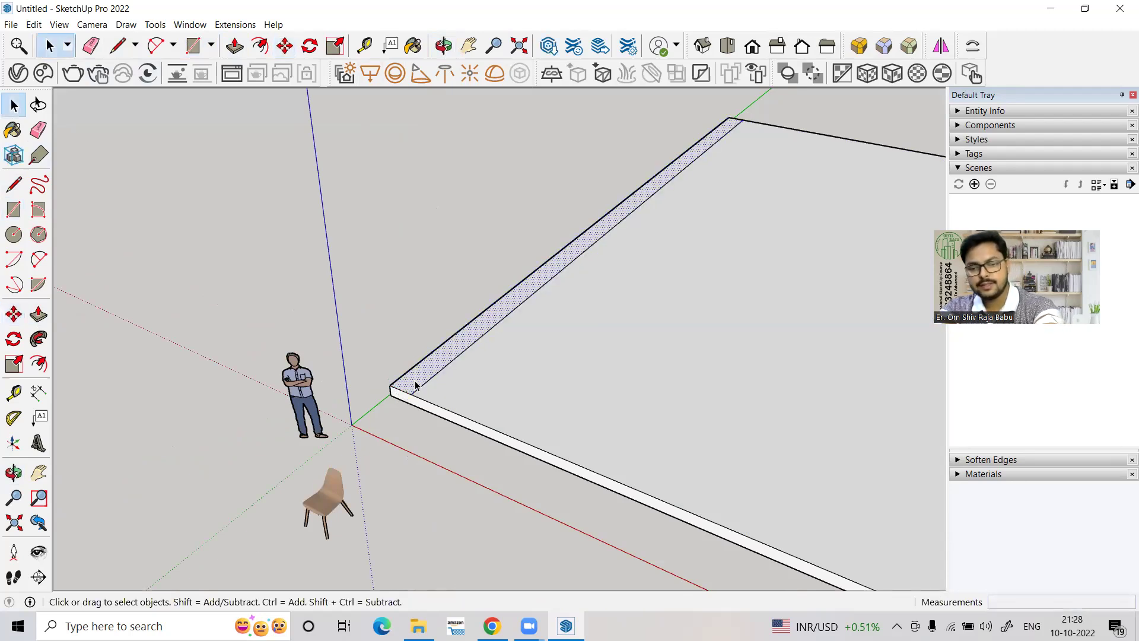
key(p)
click(416, 387)
scroll(392, 308, down, 5)
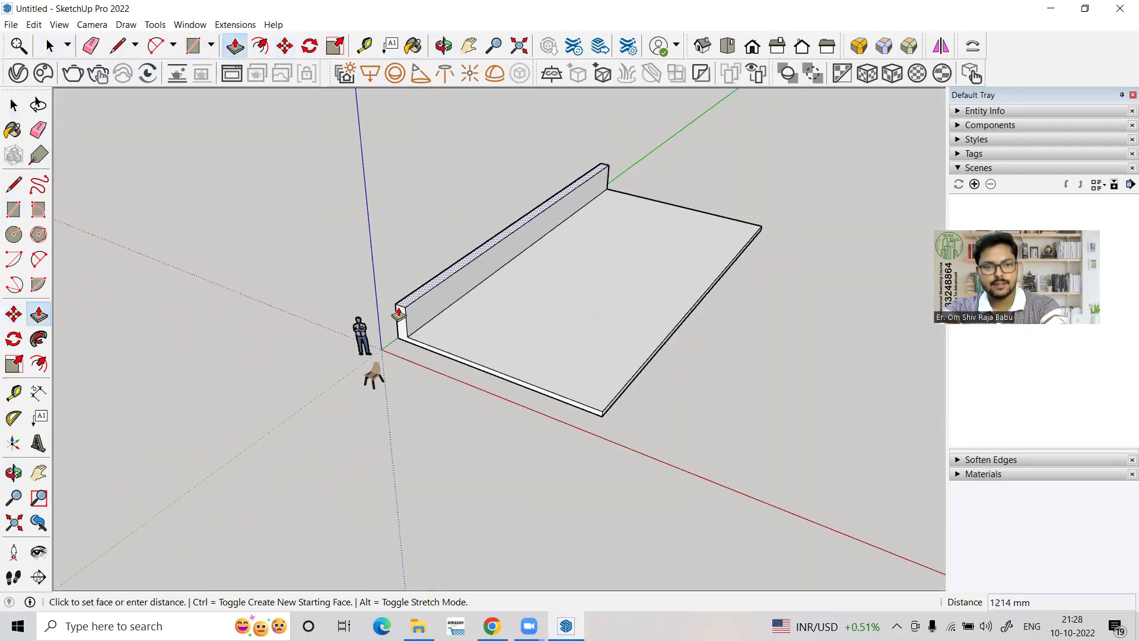
click(386, 190)
key(space)
- Draw a concave two-point arc across the inside corner between wall and floor on the end face near the origin
click(471, 262)
scroll(392, 324, up, 8)
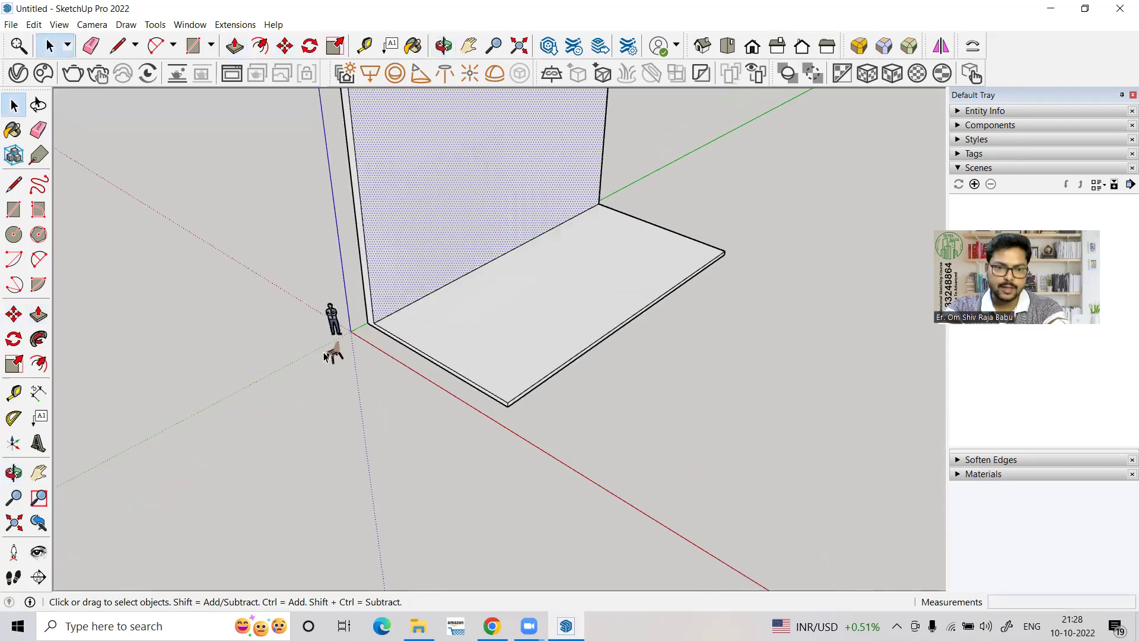
scroll(398, 265, up, 2)
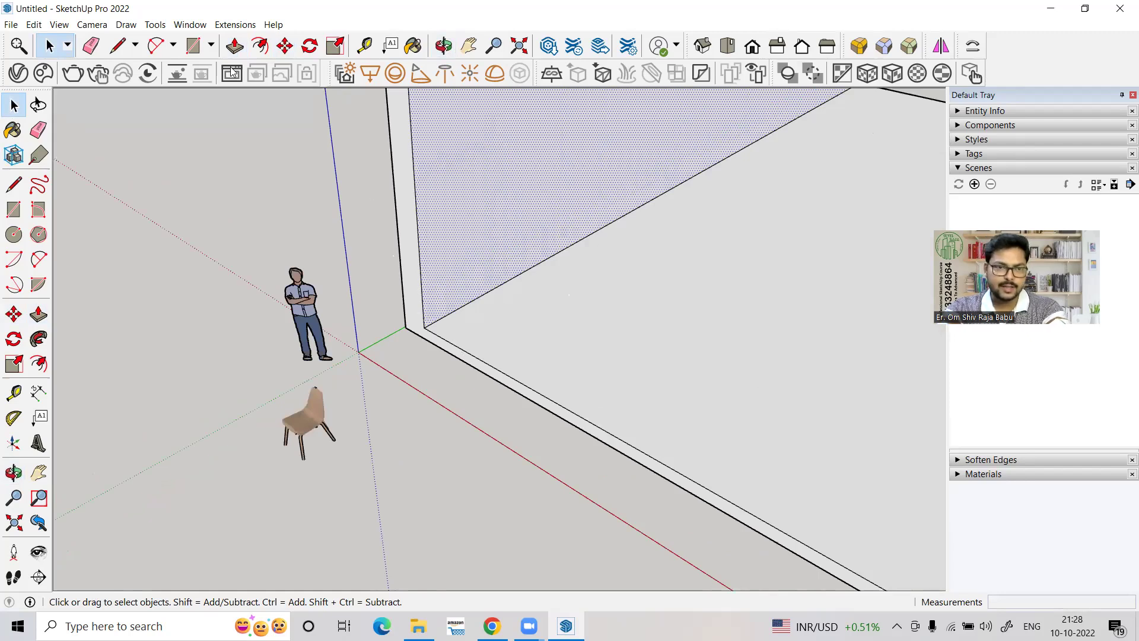
click(156, 46)
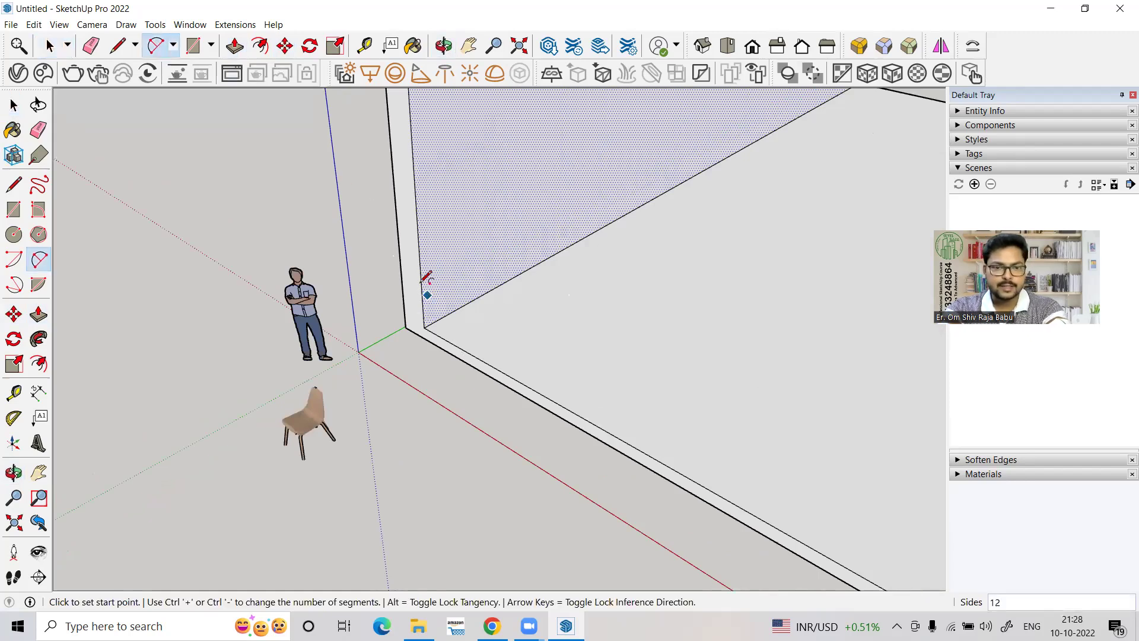
click(421, 275)
click(449, 341)
click(427, 313)
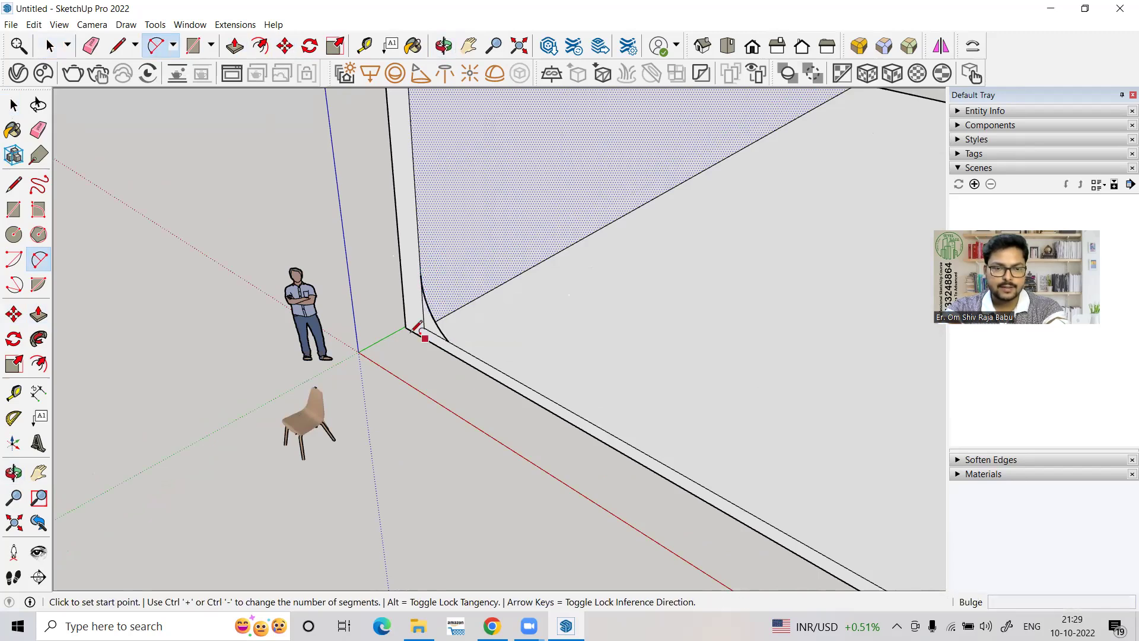
key(space)
- Push/Pull the corner arc profile about 18296 mm along the full length of the wall to curve the backdrop
click(436, 327)
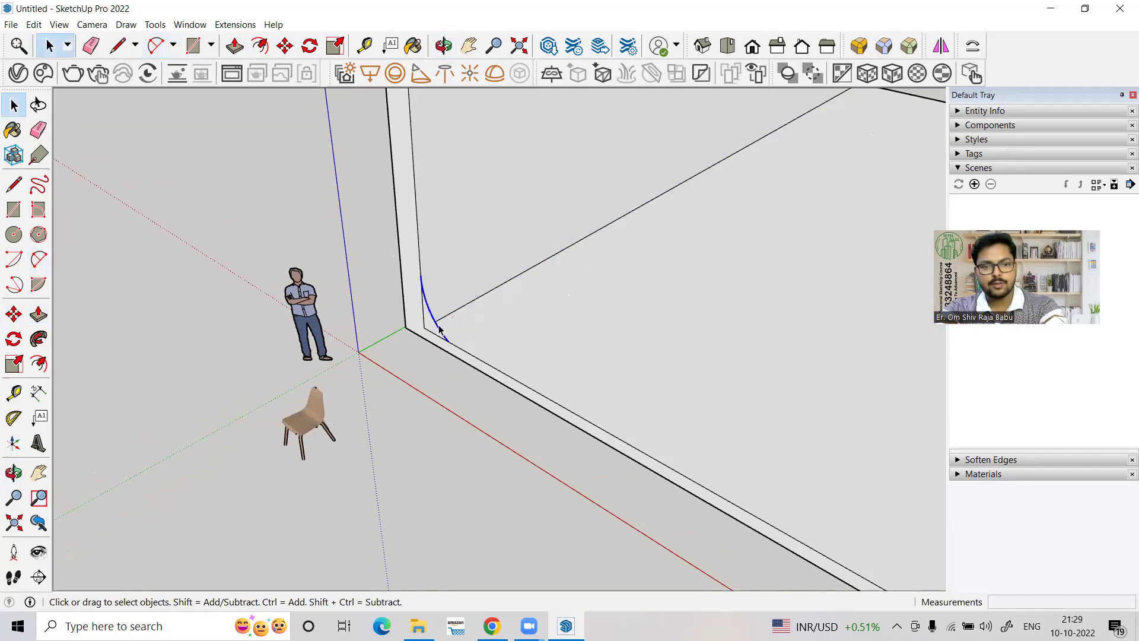
key(p)
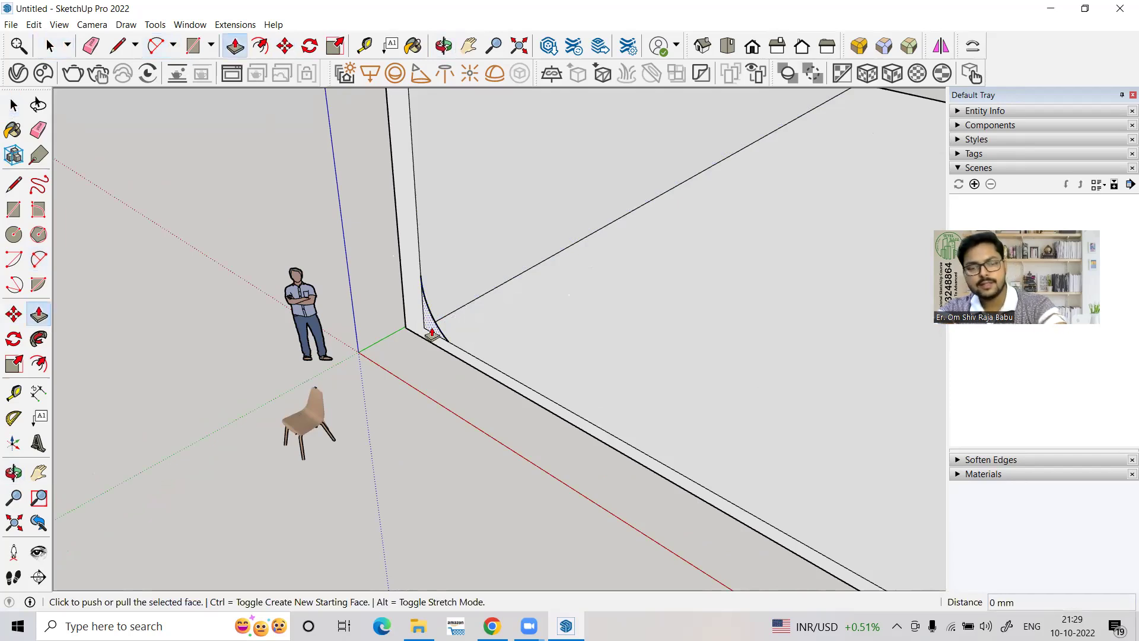
click(435, 327)
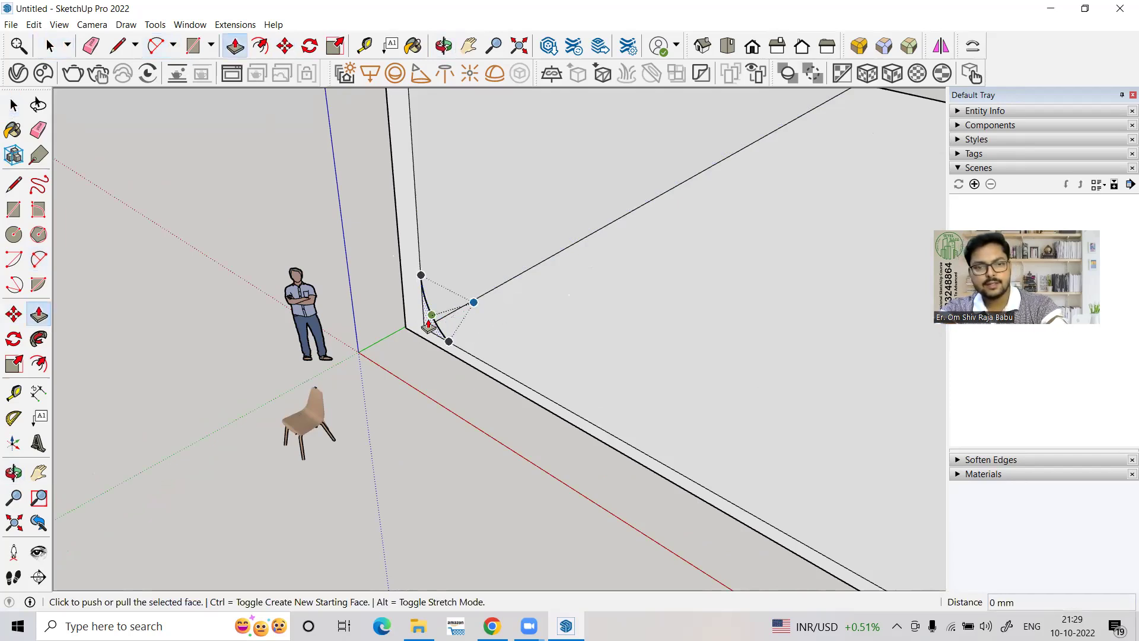
scroll(618, 275, down, 4)
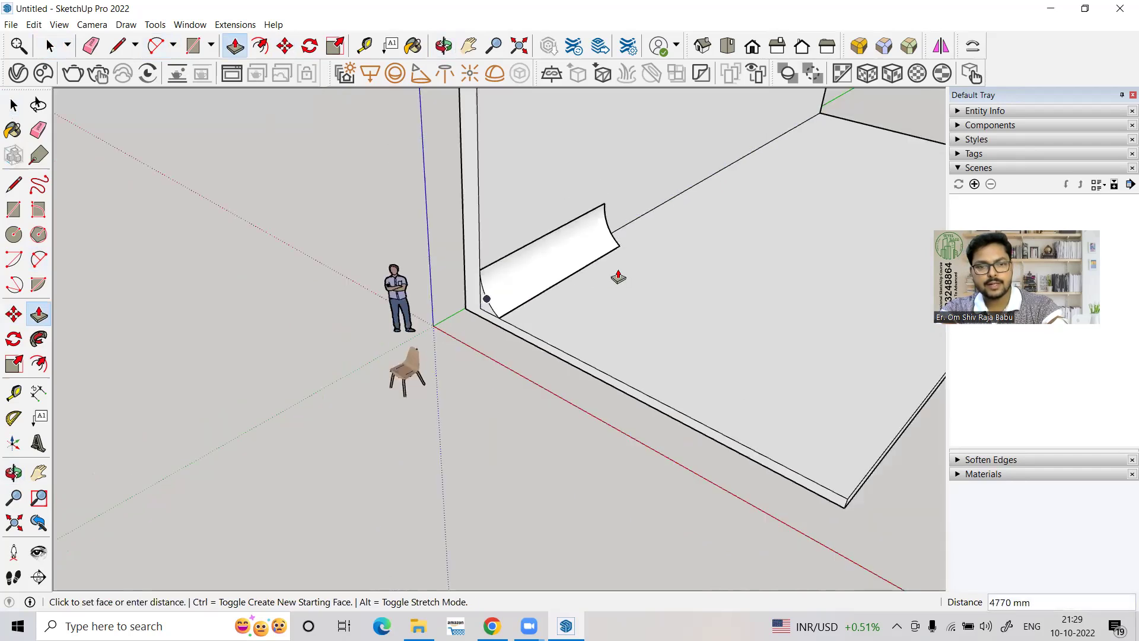
click(875, 182)
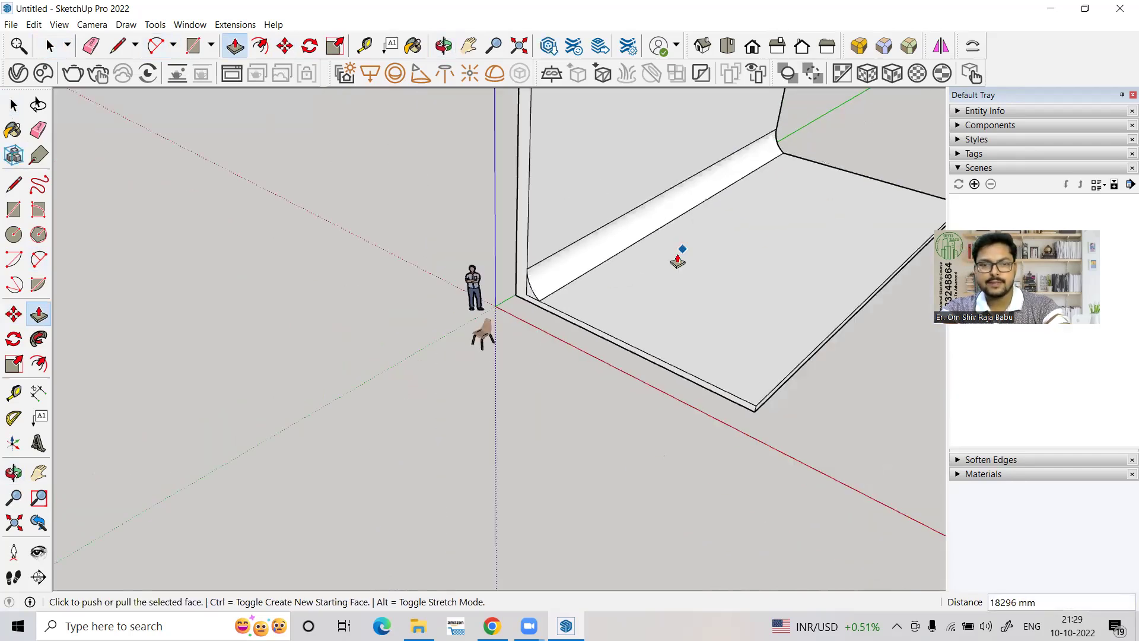
key(space)
- Select the entire connected backdrop, including floor, wall and curved corner, and make it a group
scroll(534, 332, down, 2)
scroll(568, 365, down, 2)
triple_click(629, 342)
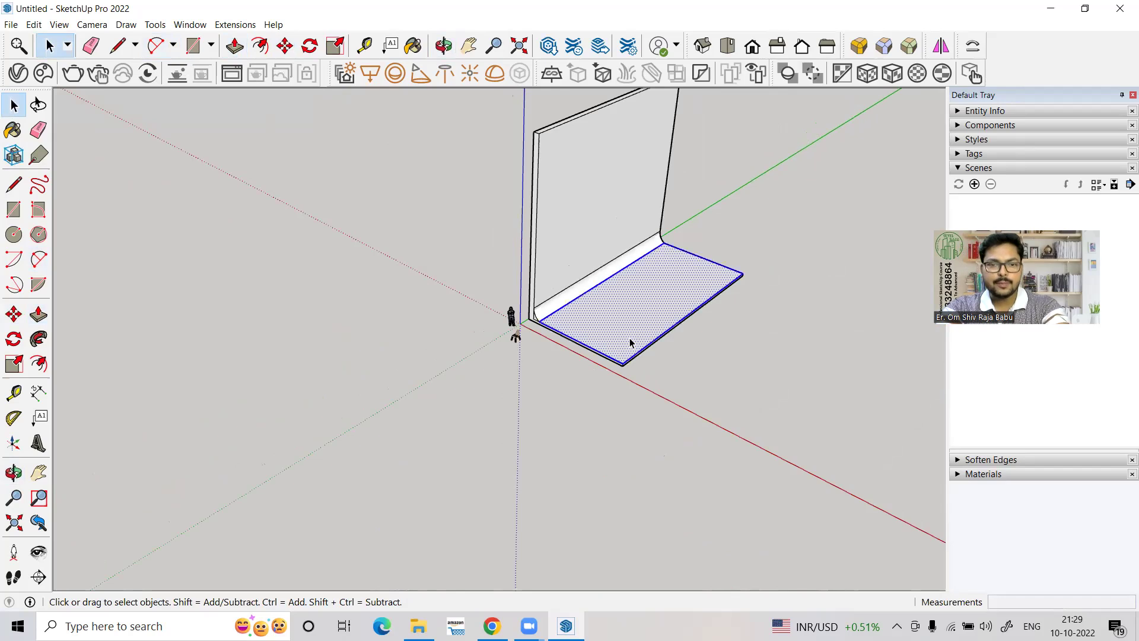
right_click(627, 346)
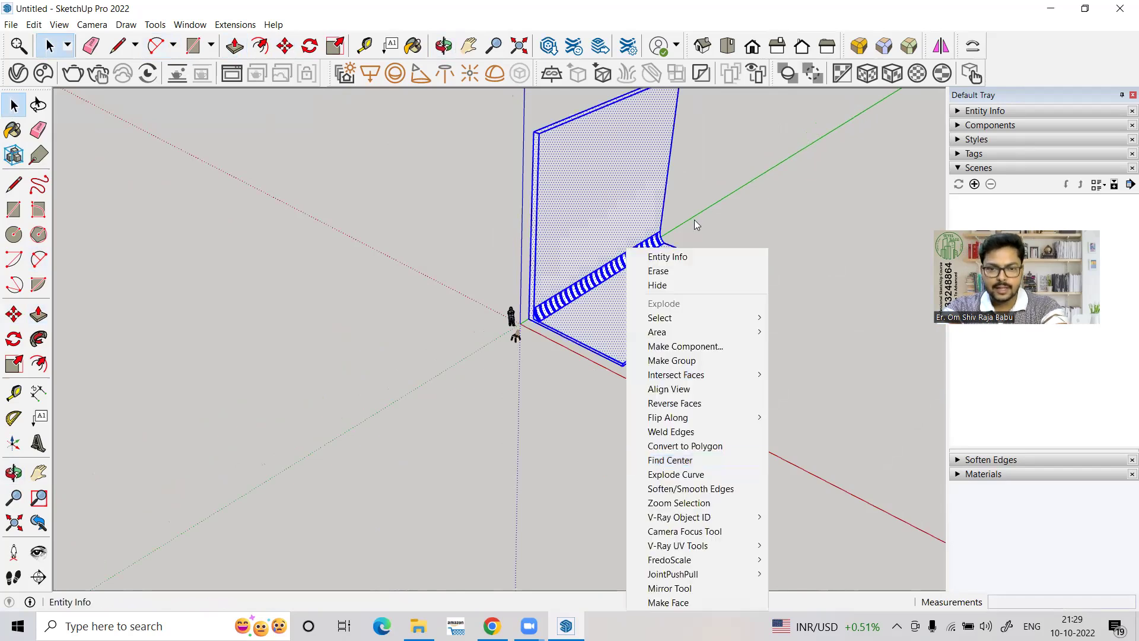
click(688, 361)
click(622, 418)
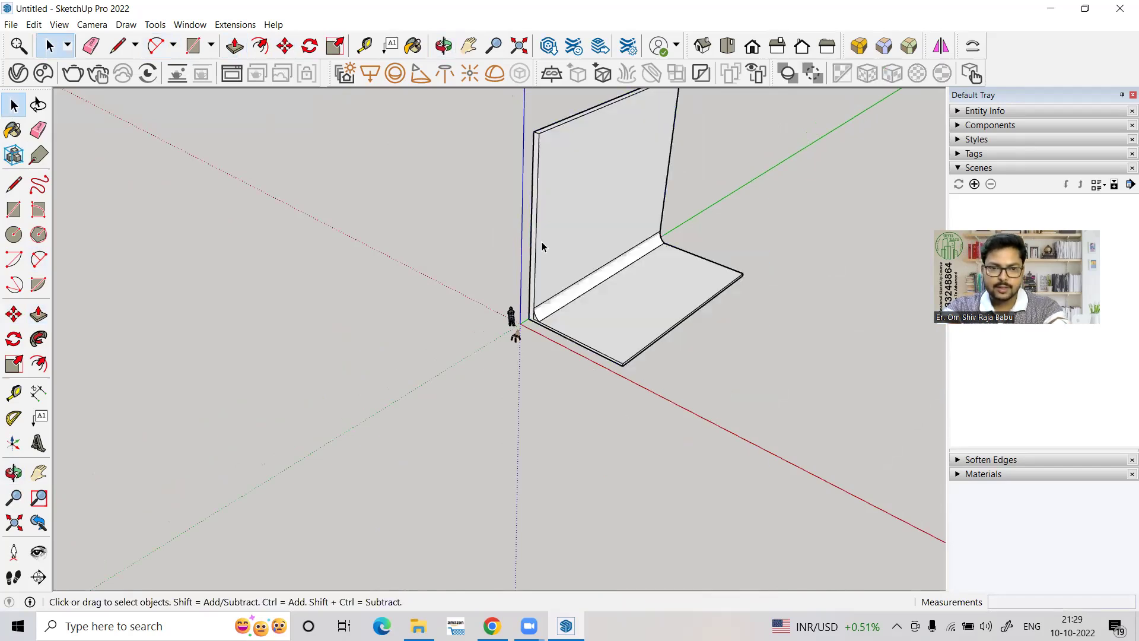
scroll(542, 255, up, 3)
scroll(511, 411, up, 2)
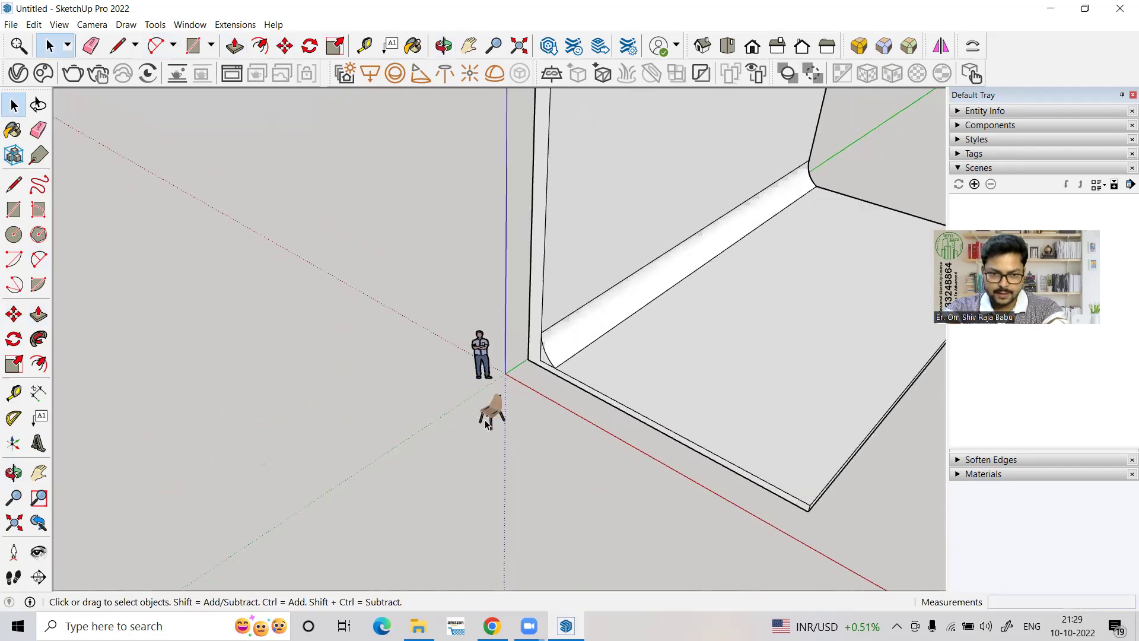
- Rotate the chair 90° horizontally about its lower front corner so it faces away from the backdrop wall
scroll(491, 422, up, 2)
click(492, 421)
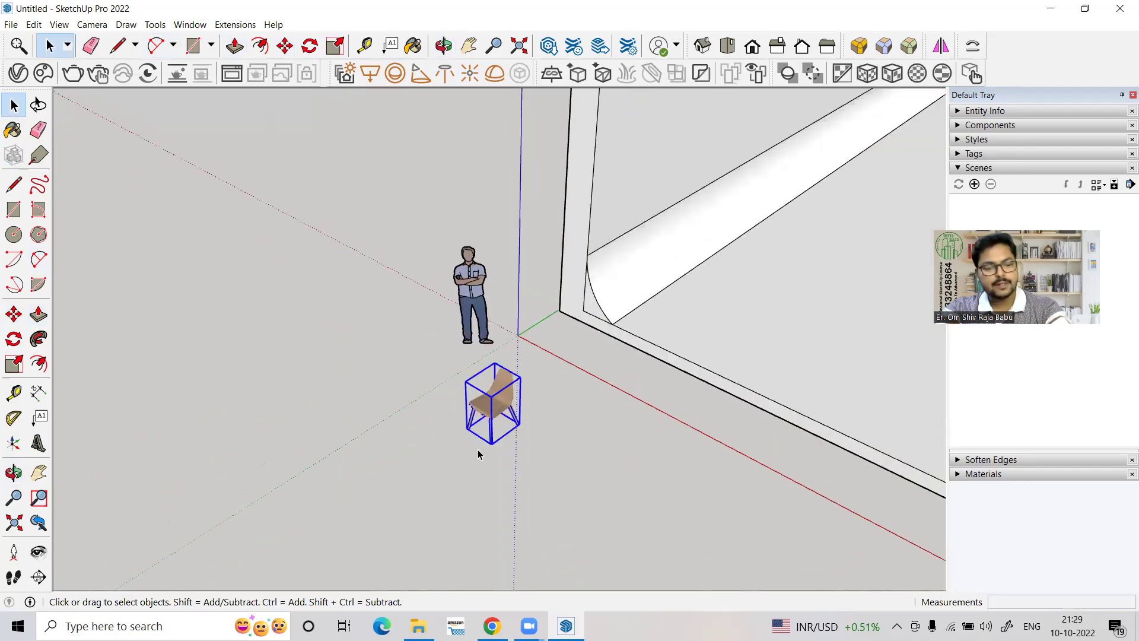
key(q)
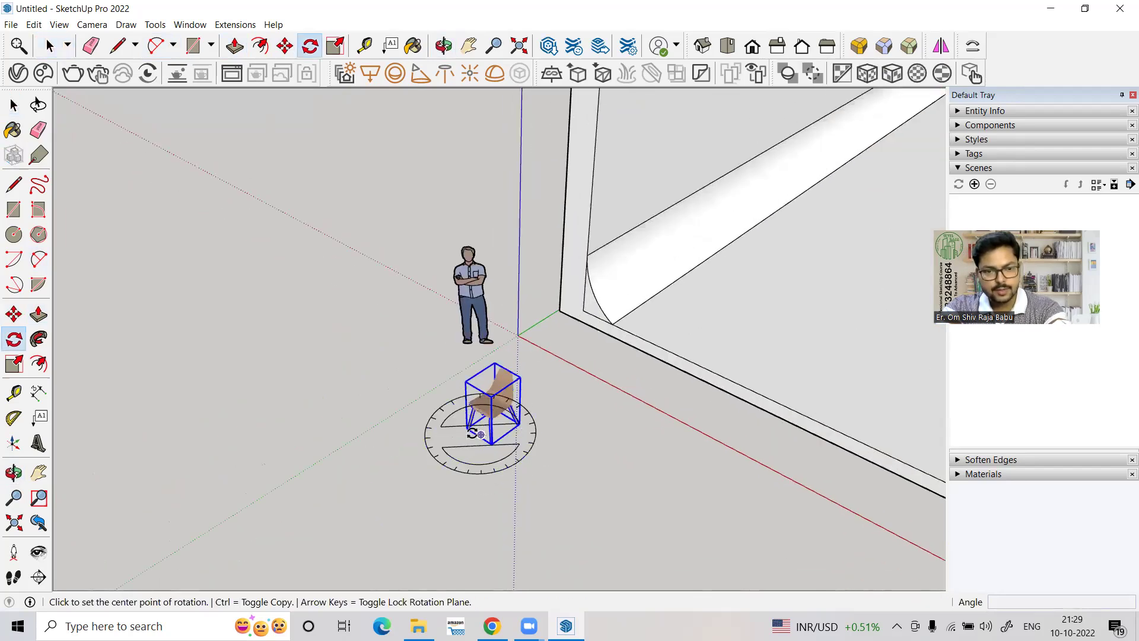
click(467, 428)
click(498, 442)
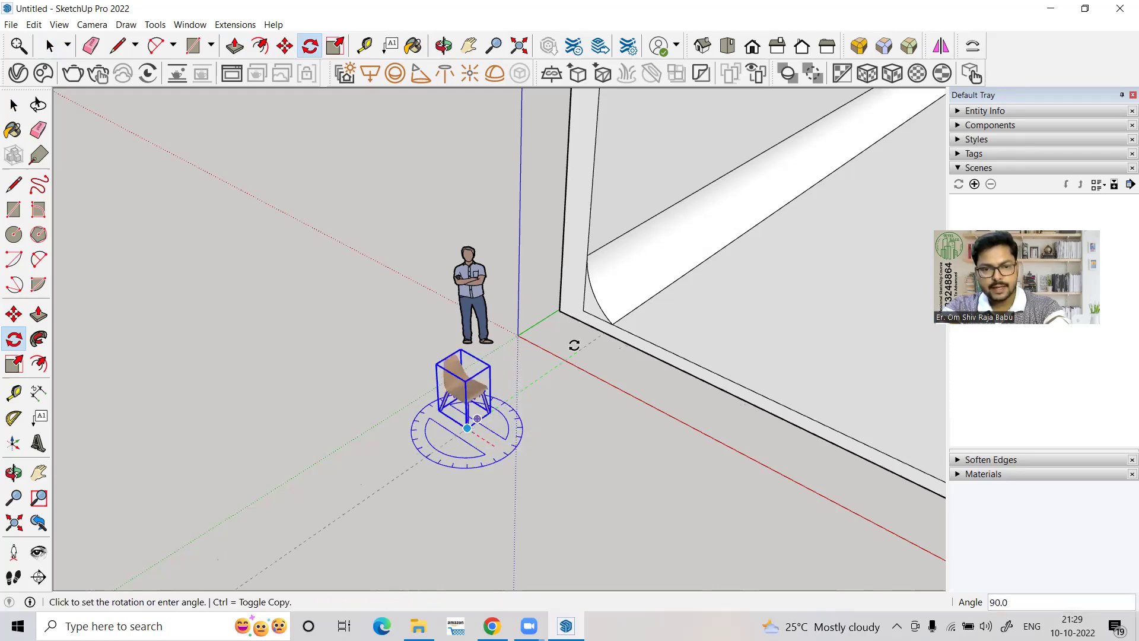
click(574, 345)
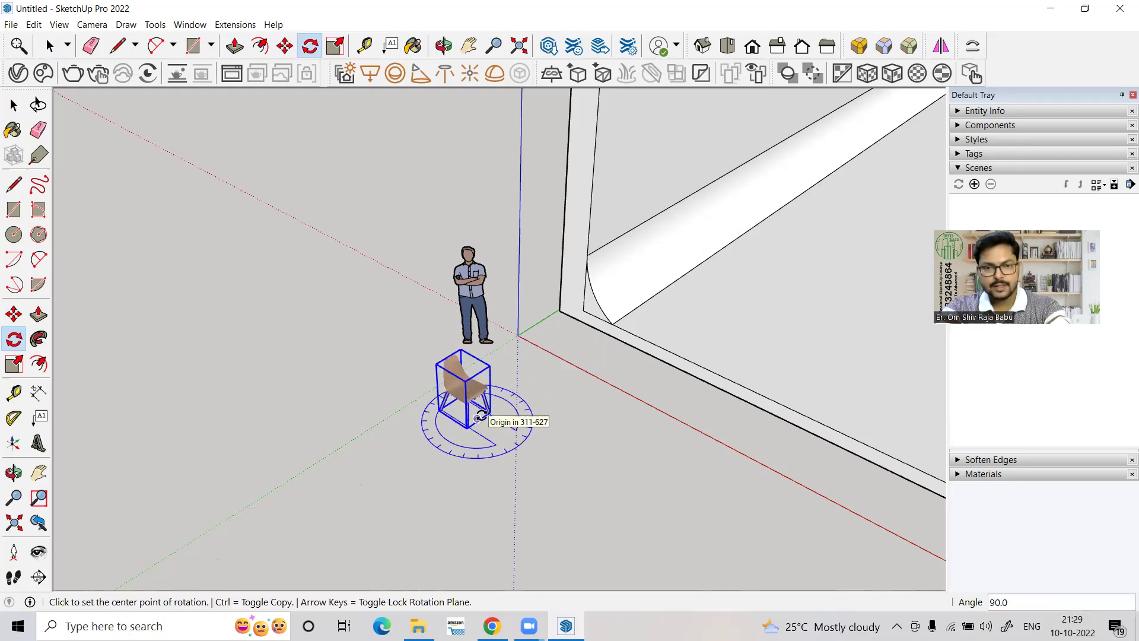
key(space)
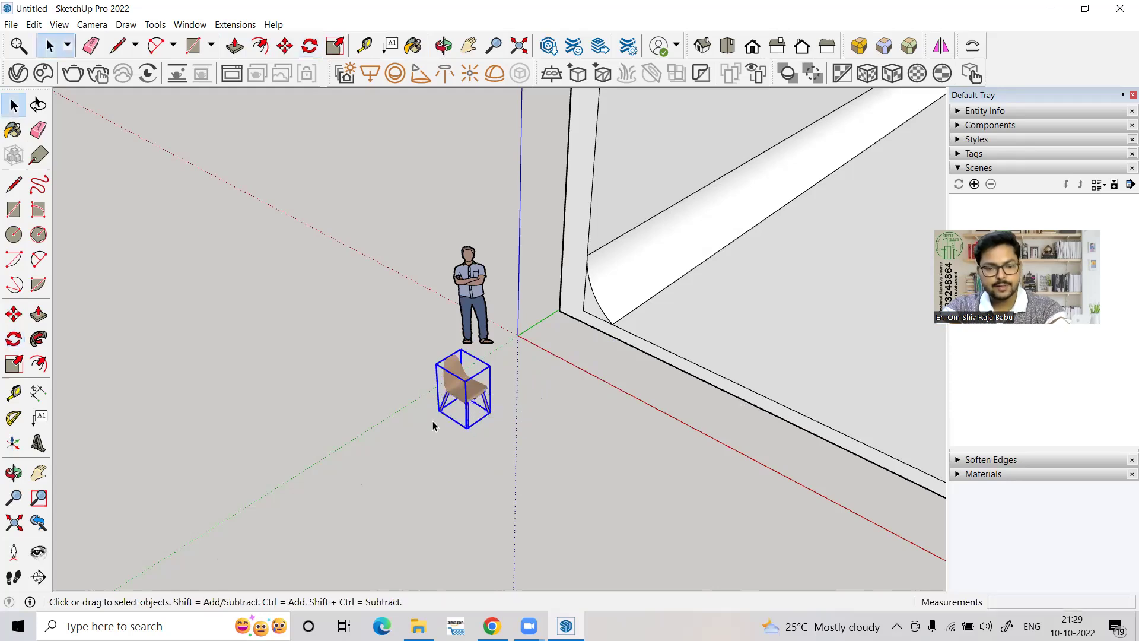
- Move the chair about 13100 mm from beside the origin onto the backdrop floor, near the curved corner
key(m)
click(425, 420)
middle_drag(363, 408, 696, 295)
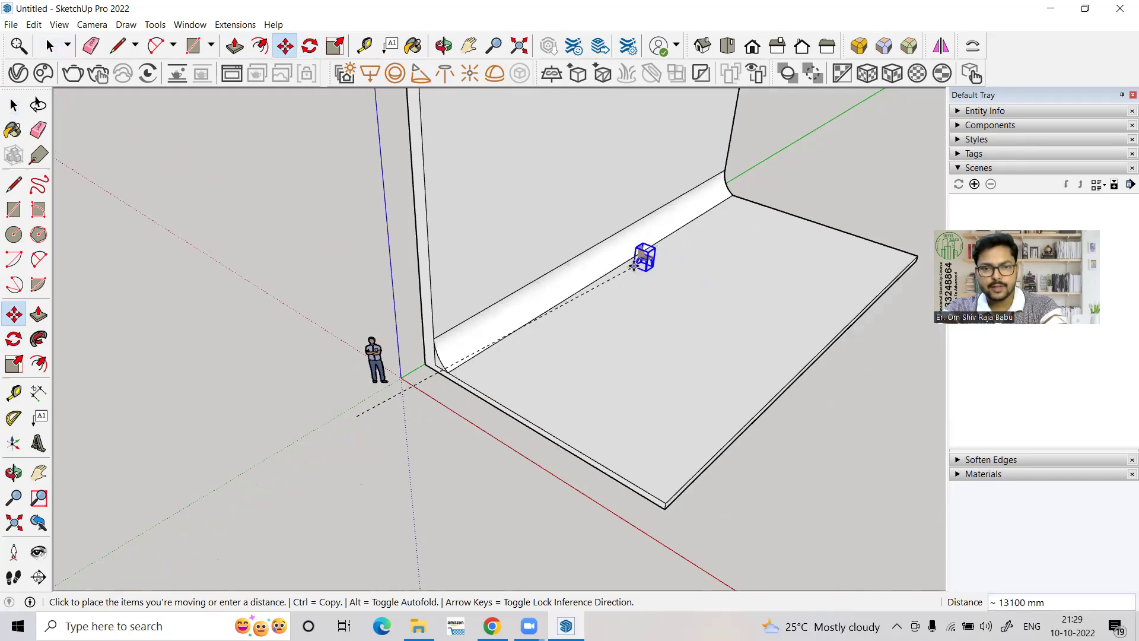
click(626, 270)
- Move the chair by its bottom corner back along the red axis to the edge where floor meets curve
scroll(629, 267, up, 10)
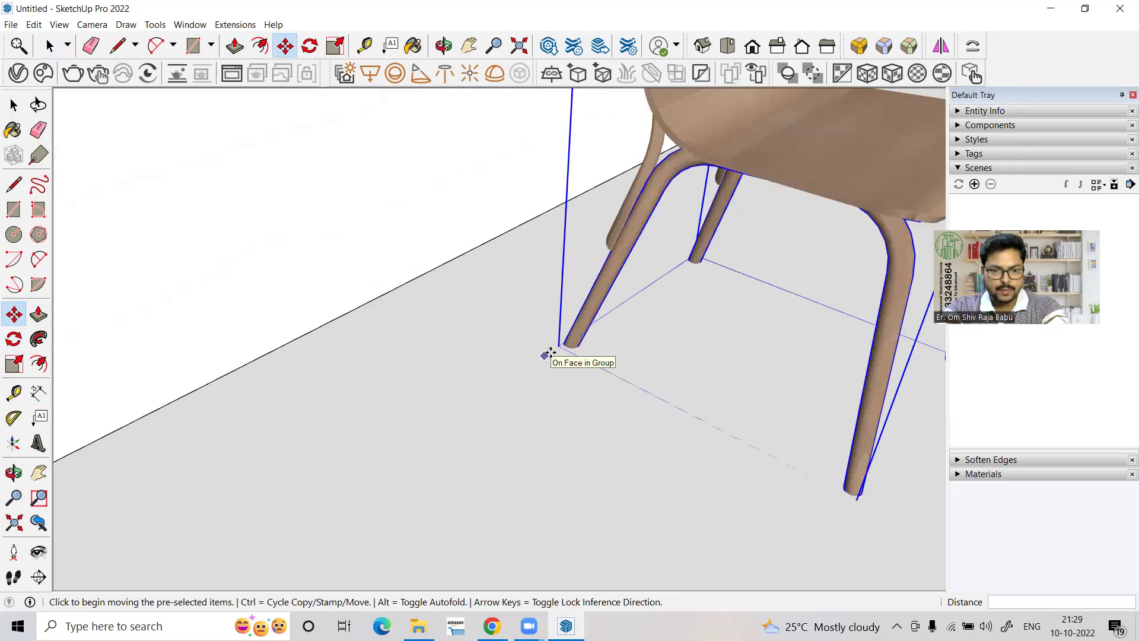
click(559, 344)
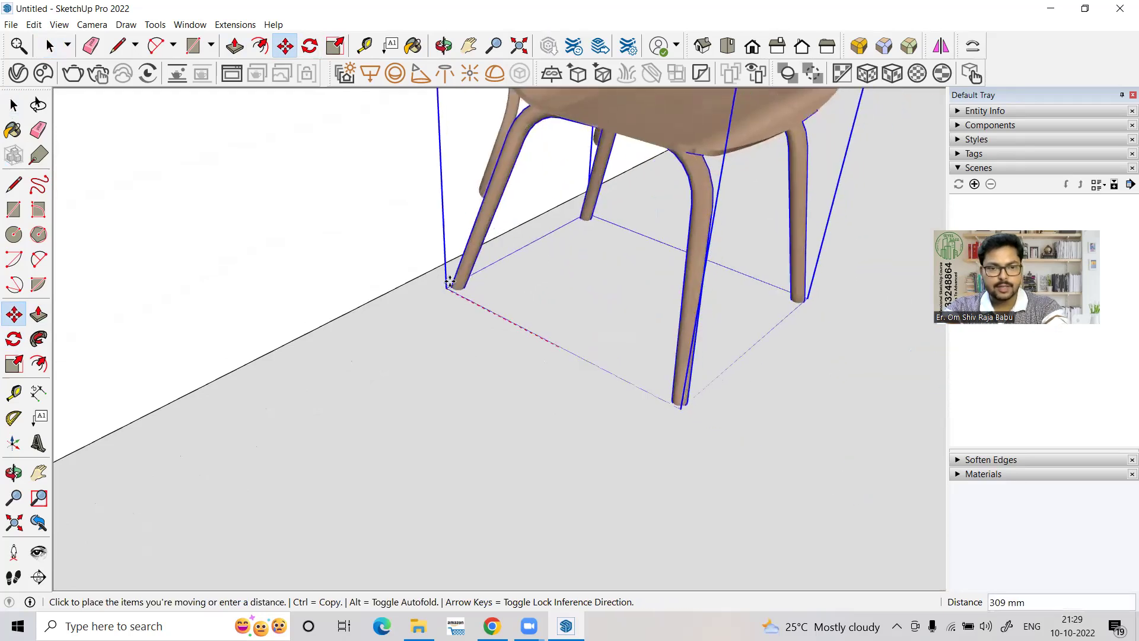
click(430, 278)
scroll(543, 353, down, 6)
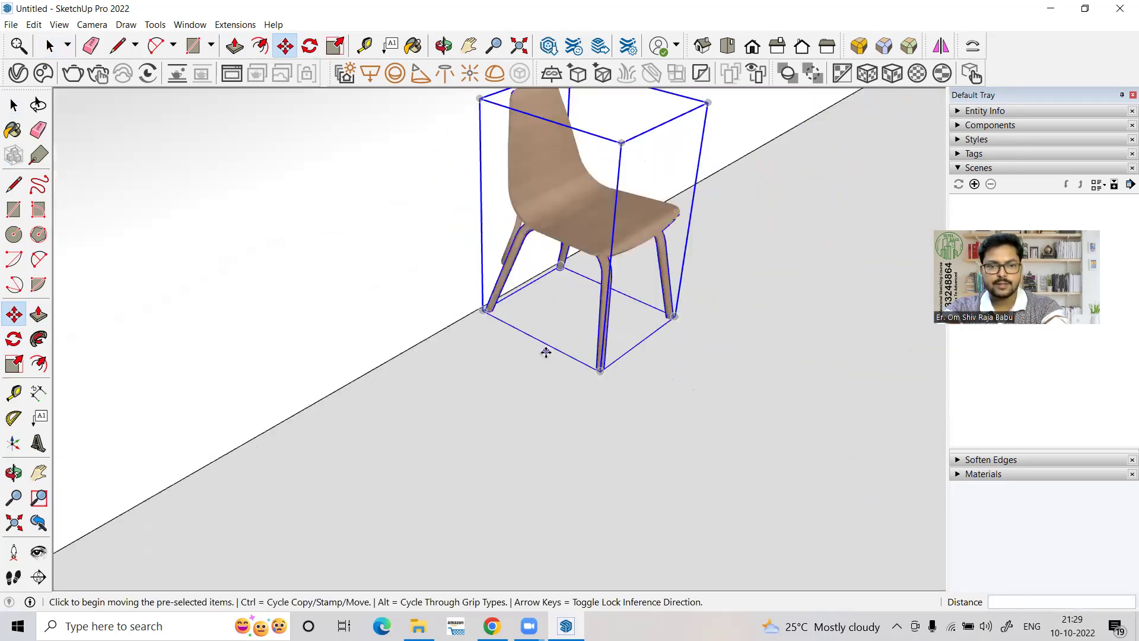
scroll(541, 372, down, 3)
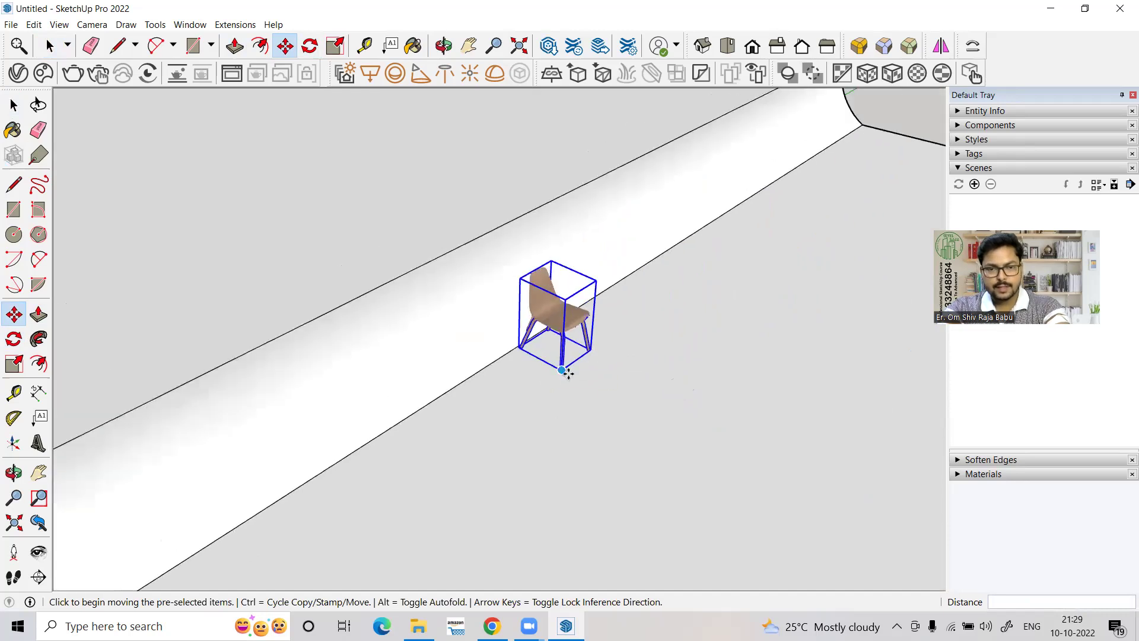
middle_drag(574, 405, 440, 321)
scroll(402, 377, down, 2)
scroll(402, 378, down, 2)
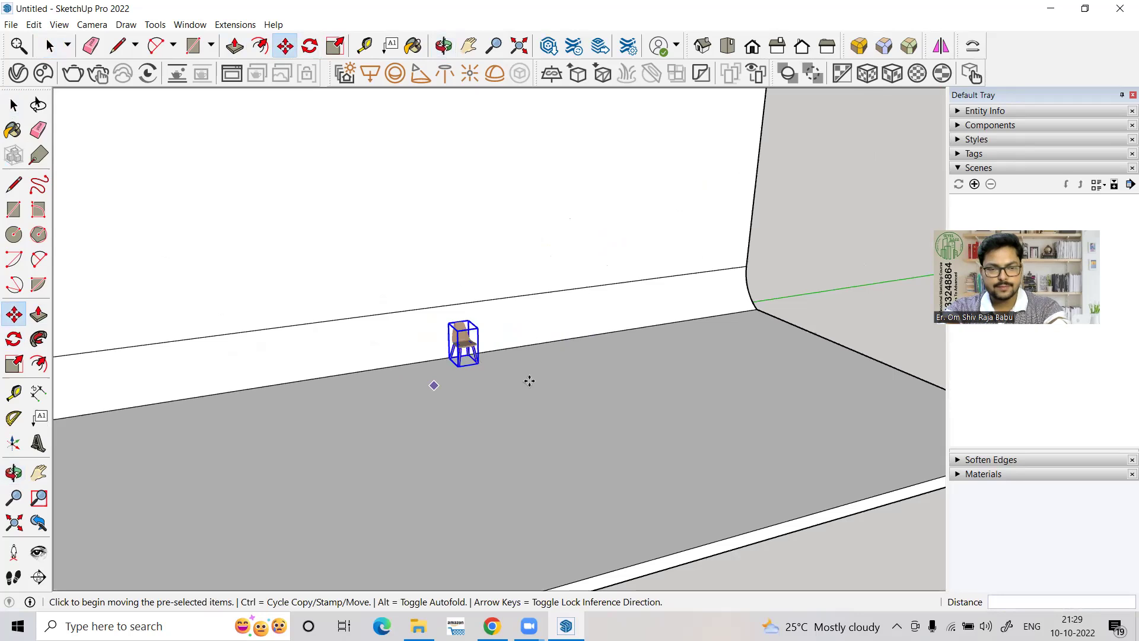
scroll(538, 371, down, 2)
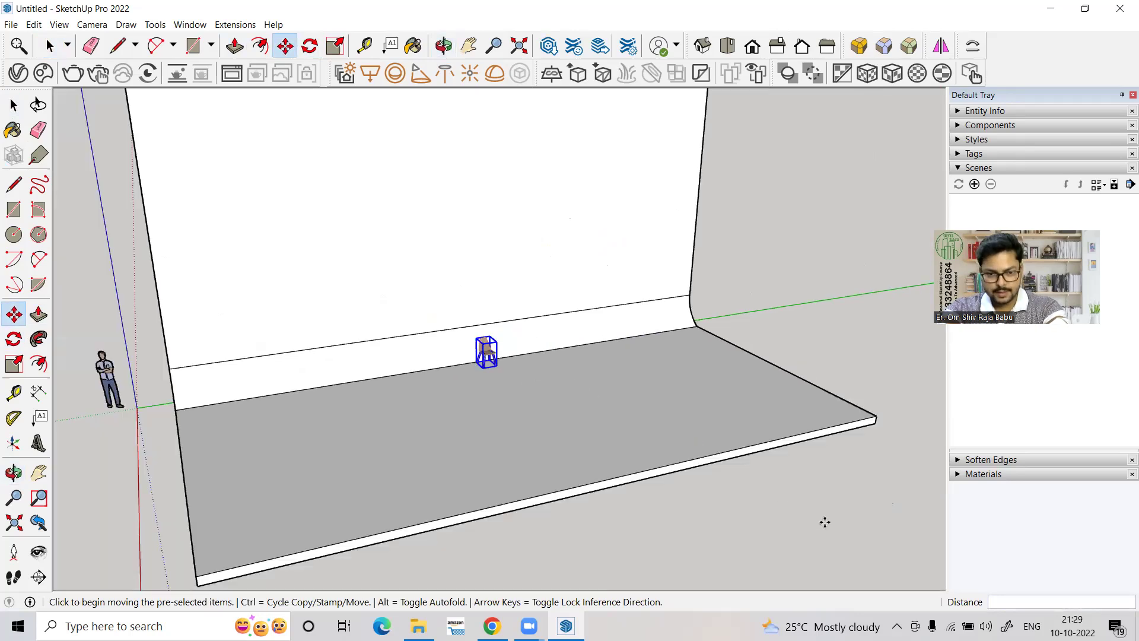